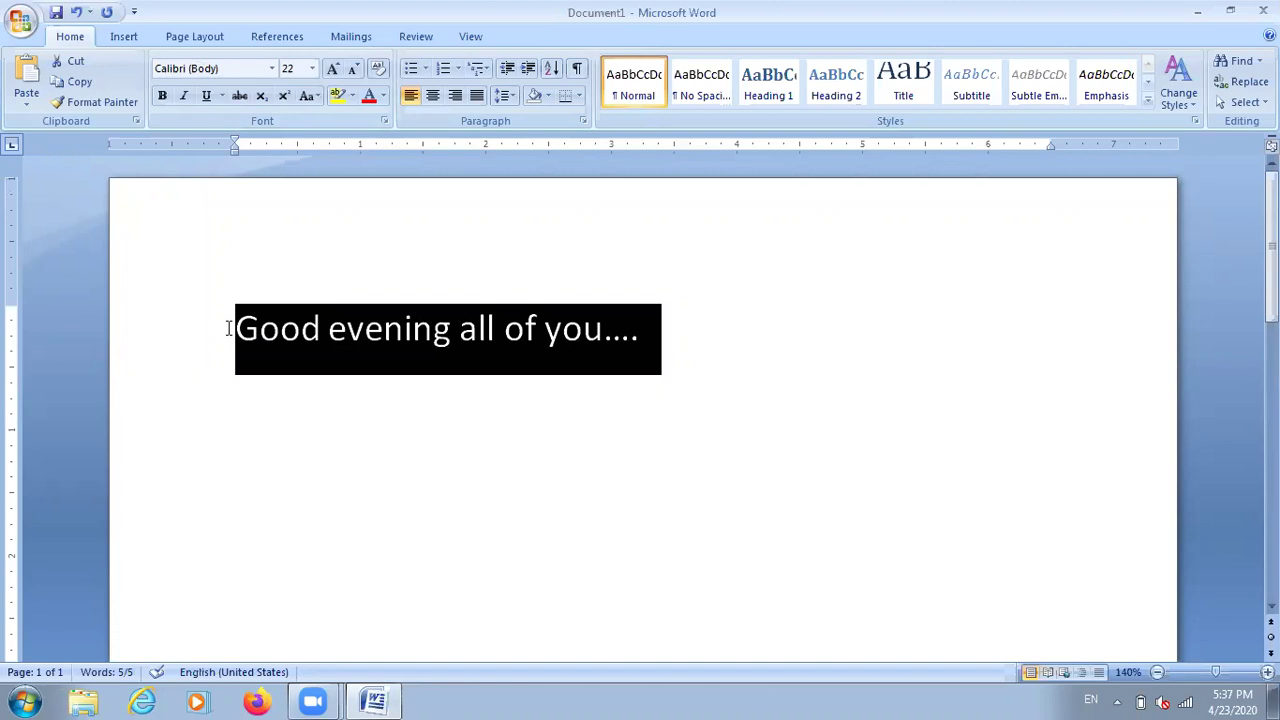
# - Replace the selected greeting line with the text "F7" and start a new line
pyautogui.press('Delete')
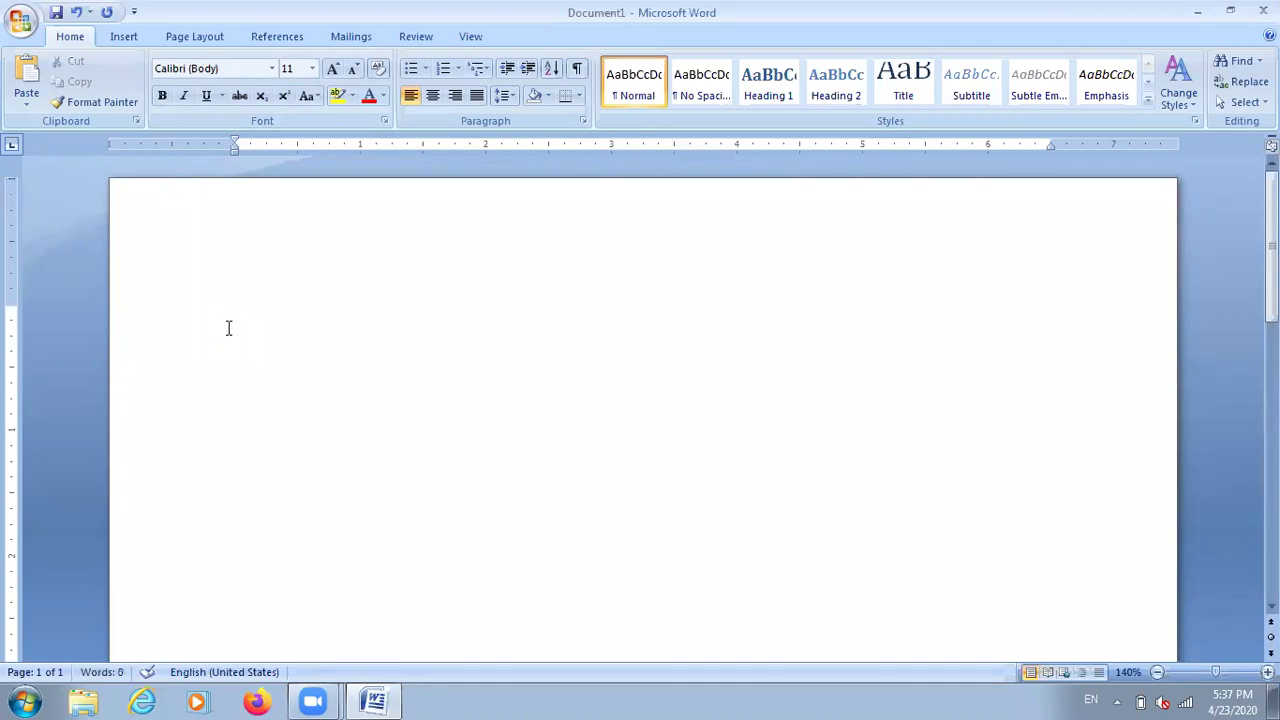
pyautogui.write('f')
pyautogui.press('BackSpace')
pyautogui.write('F7')
pyautogui.press('BackSpace')
pyautogui.press('BackSpace')
pyautogui.write('f')
pyautogui.press('BackSpace')
pyautogui.write('F7')
pyautogui.press('Return')
# - Replace the "F7" text with two lines reading "v.v.i" and "T.T.I"
pyautogui.click(208, 327)
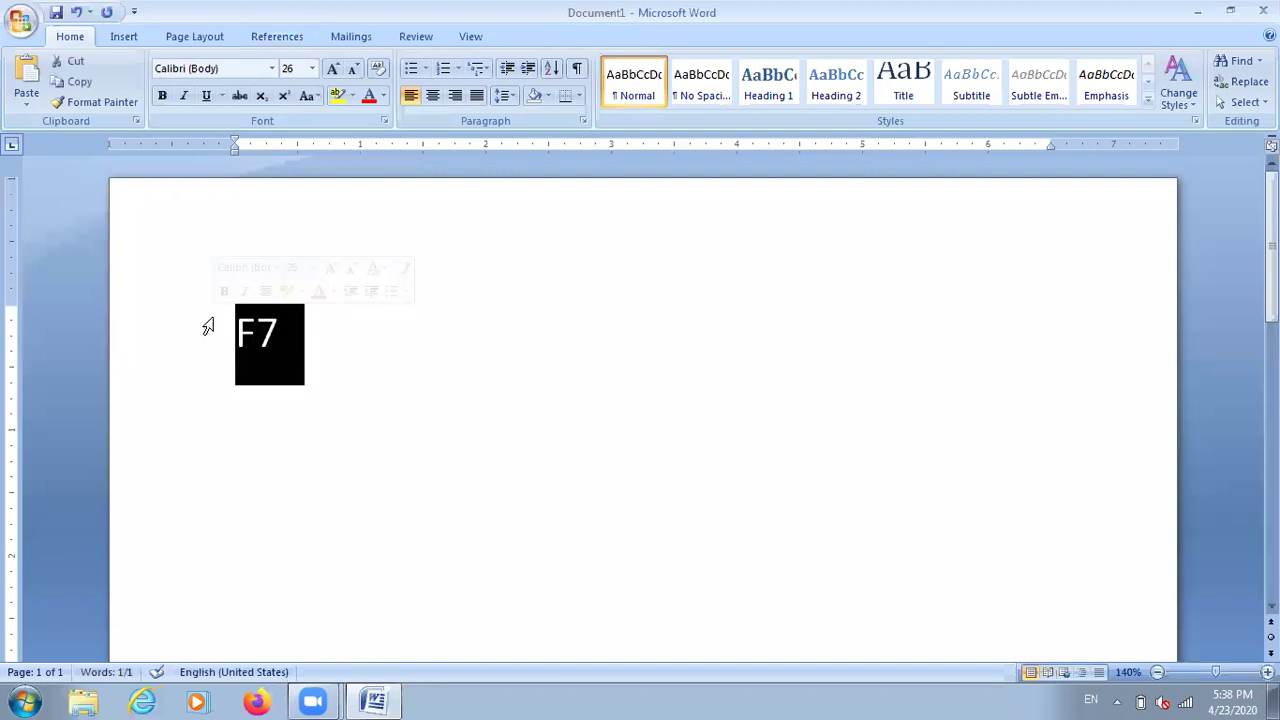
pyautogui.write('V.vi')
pyautogui.press('BackSpace')
pyautogui.write('.i')
pyautogui.press('Return')
pyautogui.write('T.T.I')
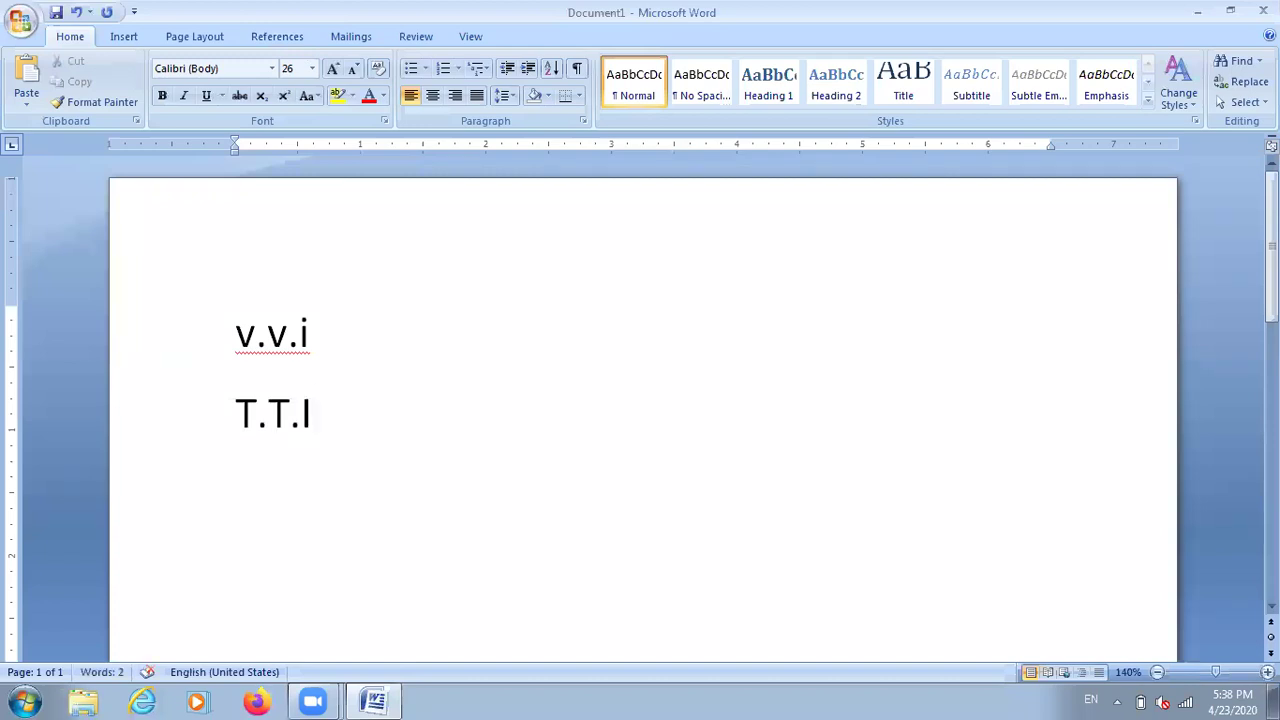
# - Replace all the text with "Q. what is mail merge?", accepting the grammar correction for the space before the question mark
pyautogui.tripleClick(207, 326)
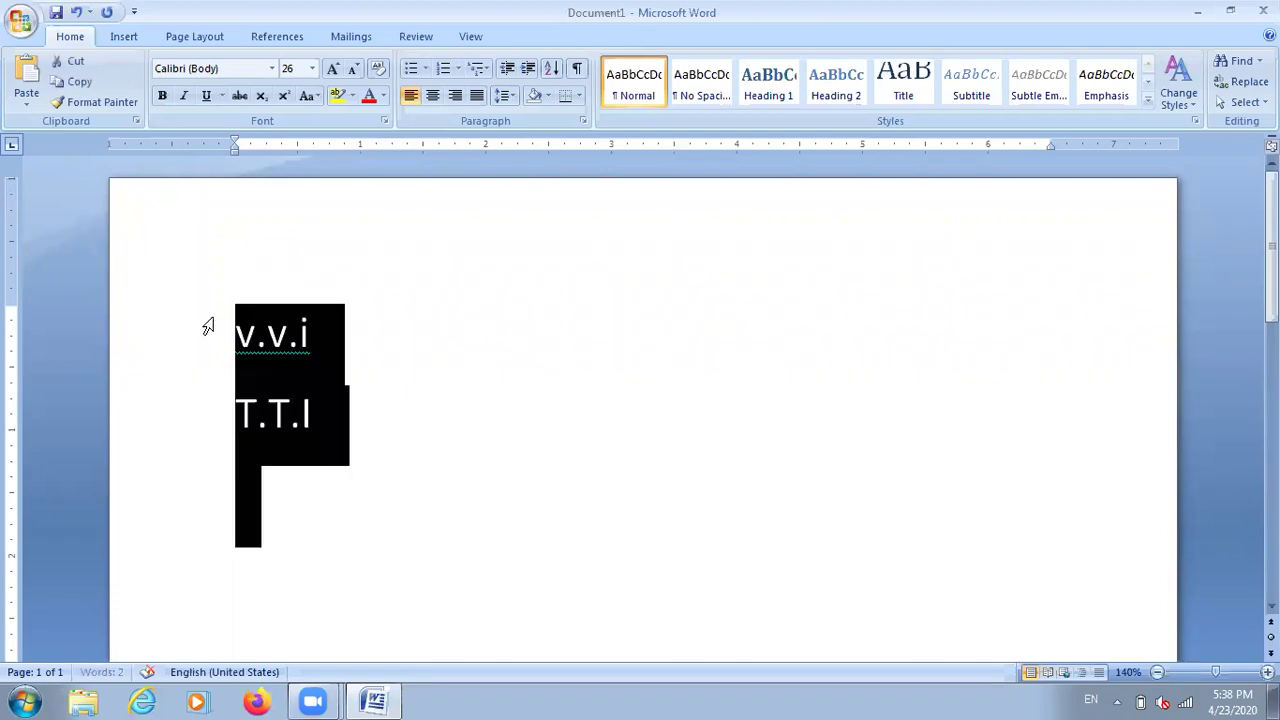
pyautogui.press('Delete')
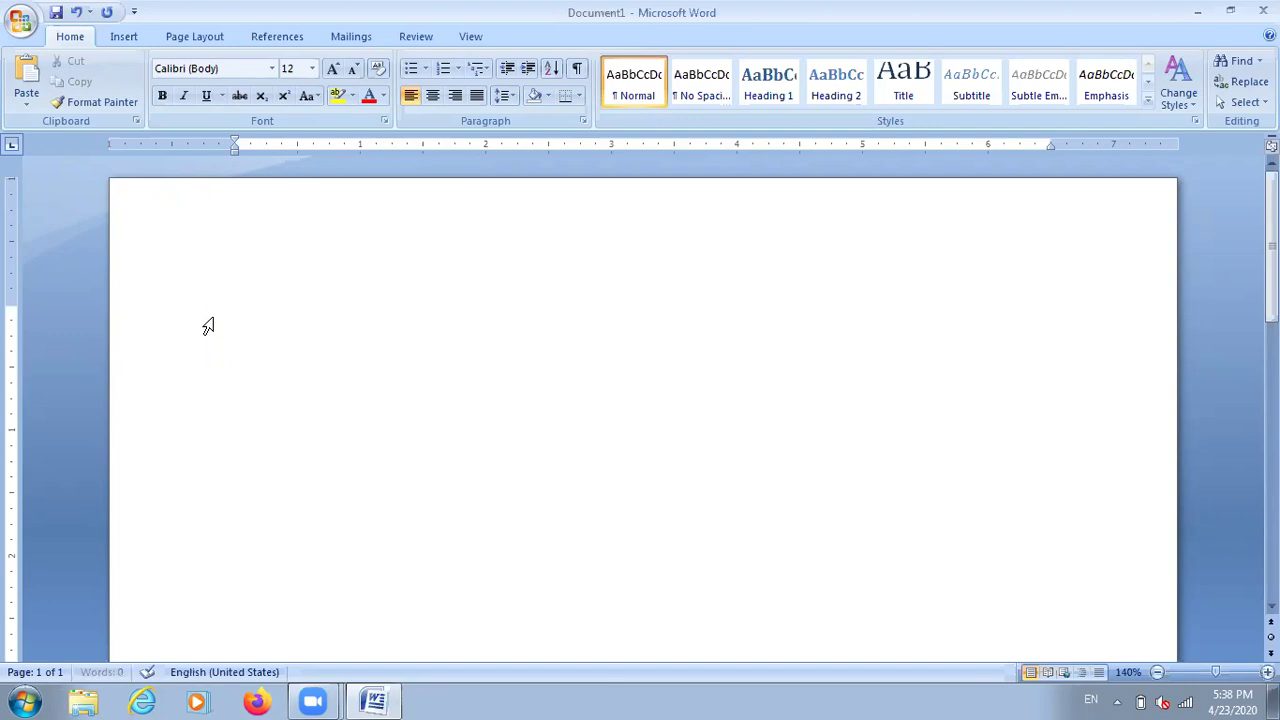
pyautogui.write('Q. ')
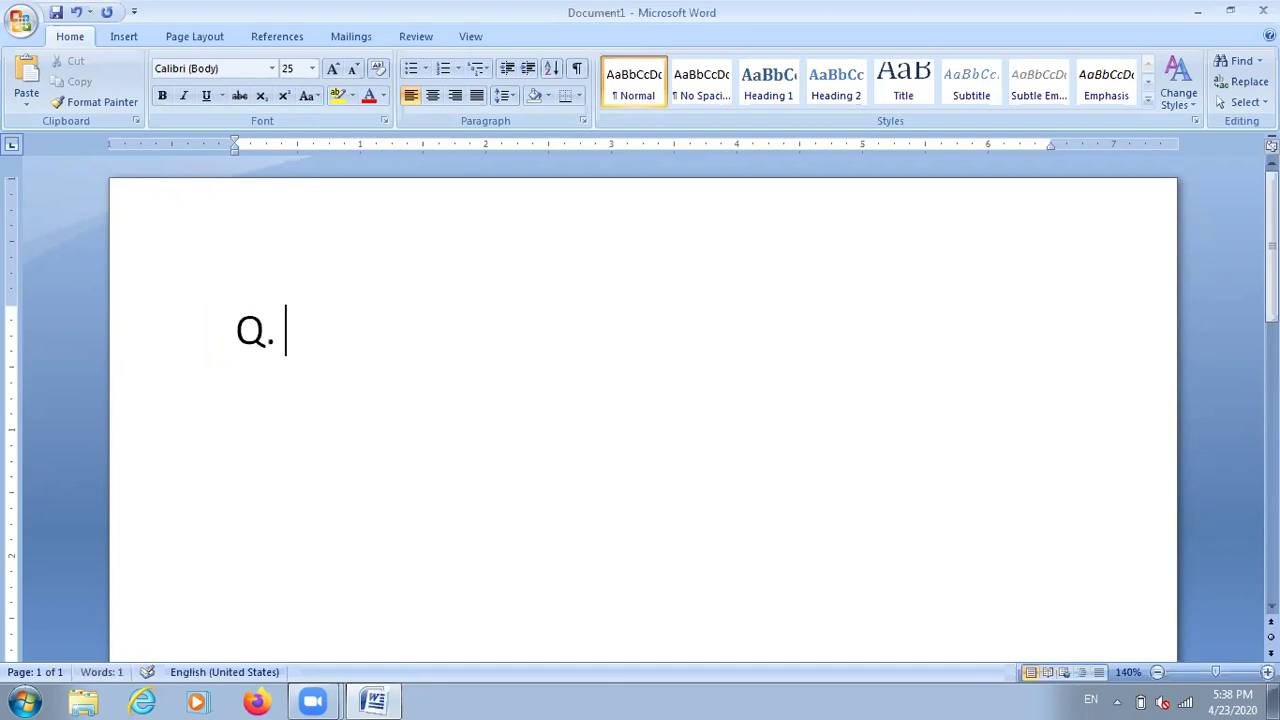
pyautogui.write('what i')
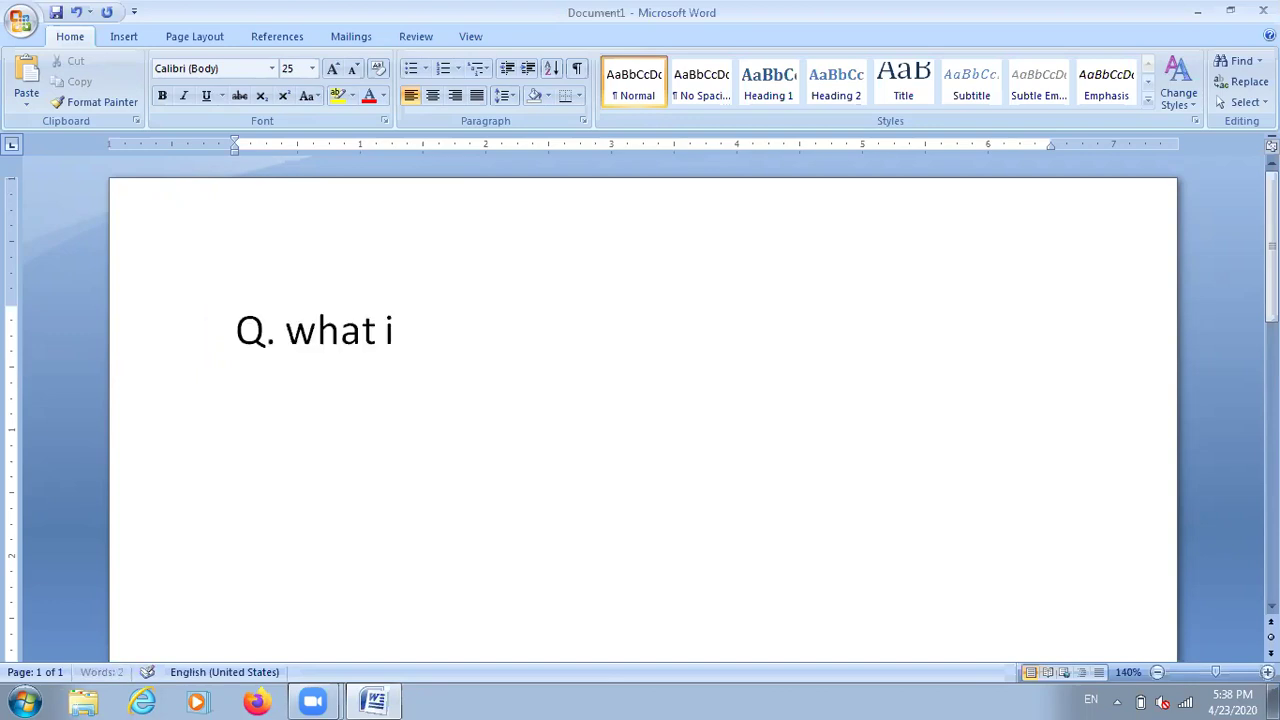
pyautogui.write('s mail mer')
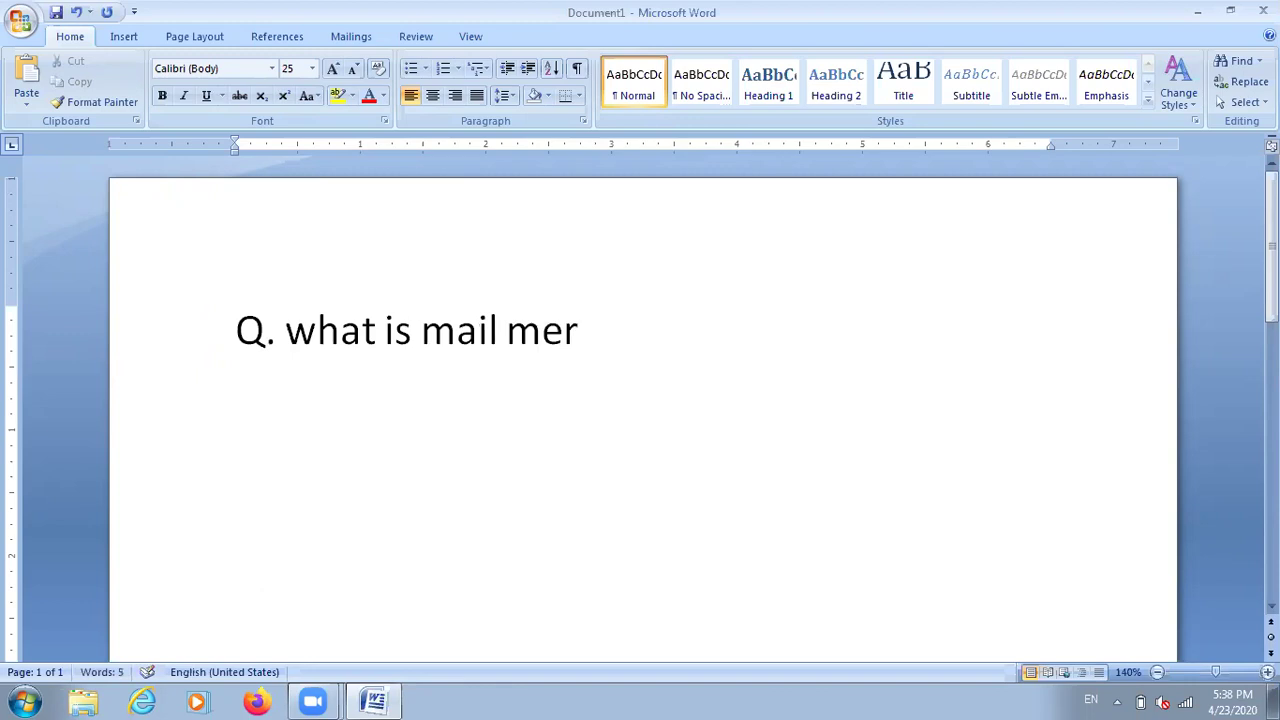
pyautogui.write('ge ?')
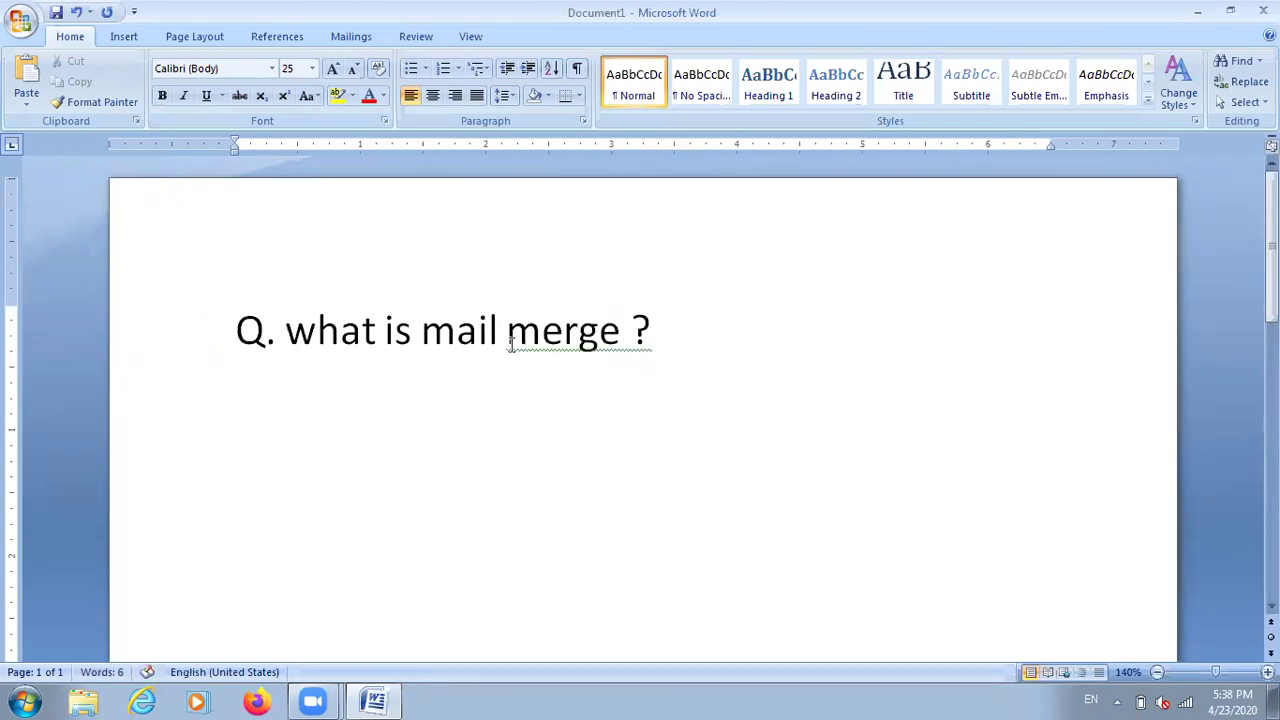
pyautogui.rightClick(628, 350)
pyautogui.click(672, 366)
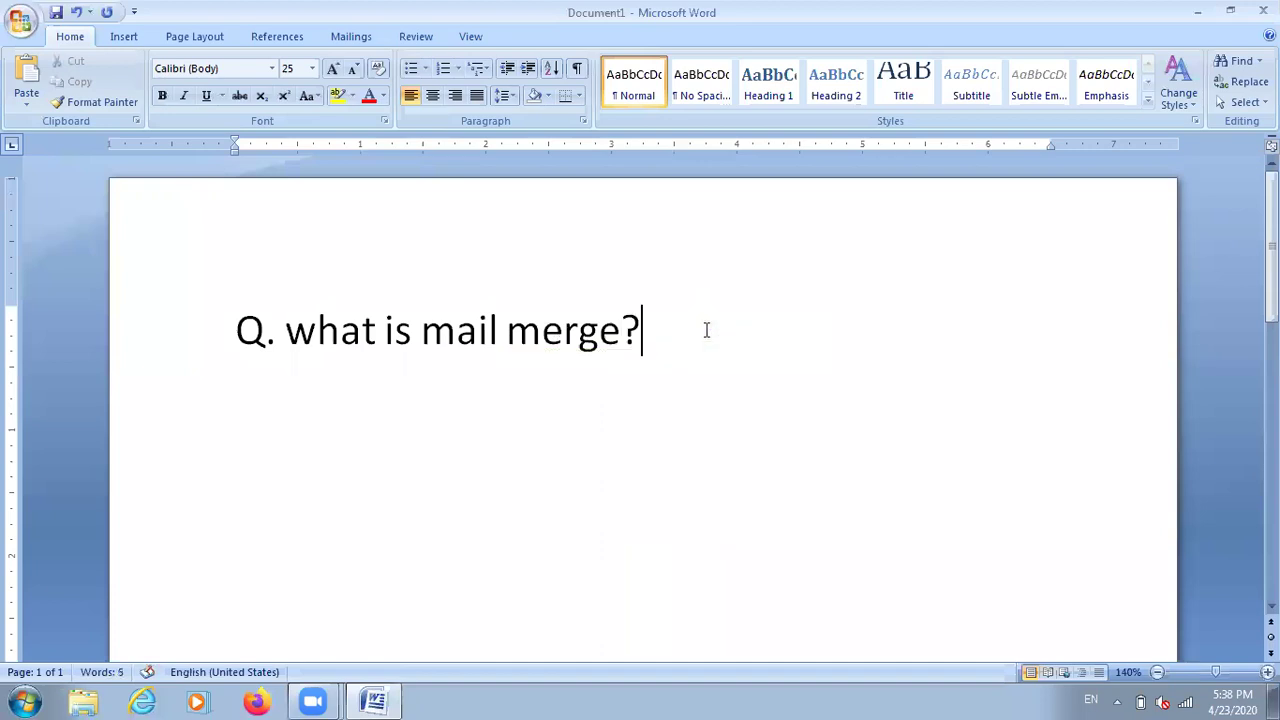
# - Add "6 marks" after the question, separated by a tab, and enter "Ans:" on the line below
pyautogui.press('Tab')
pyautogui.write('6 mr')
pyautogui.press('BackSpace')
pyautogui.write('arks')
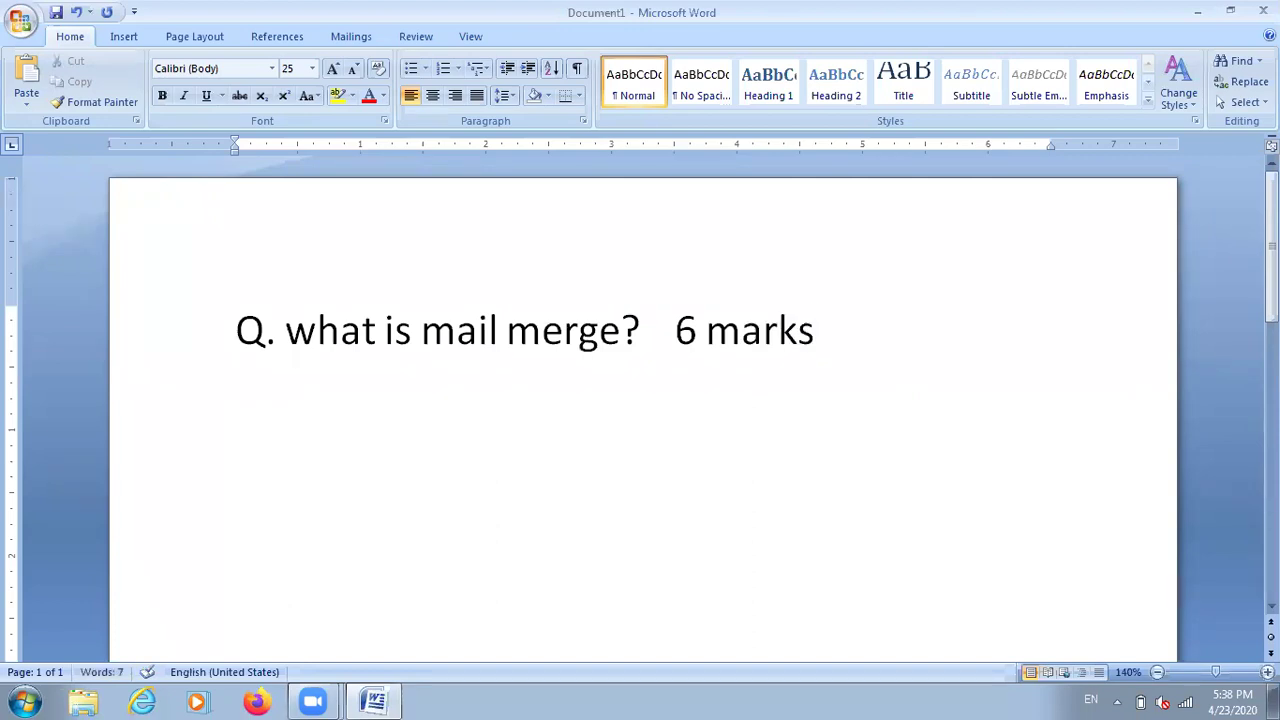
pyautogui.press('Return')
pyautogui.write('ans')
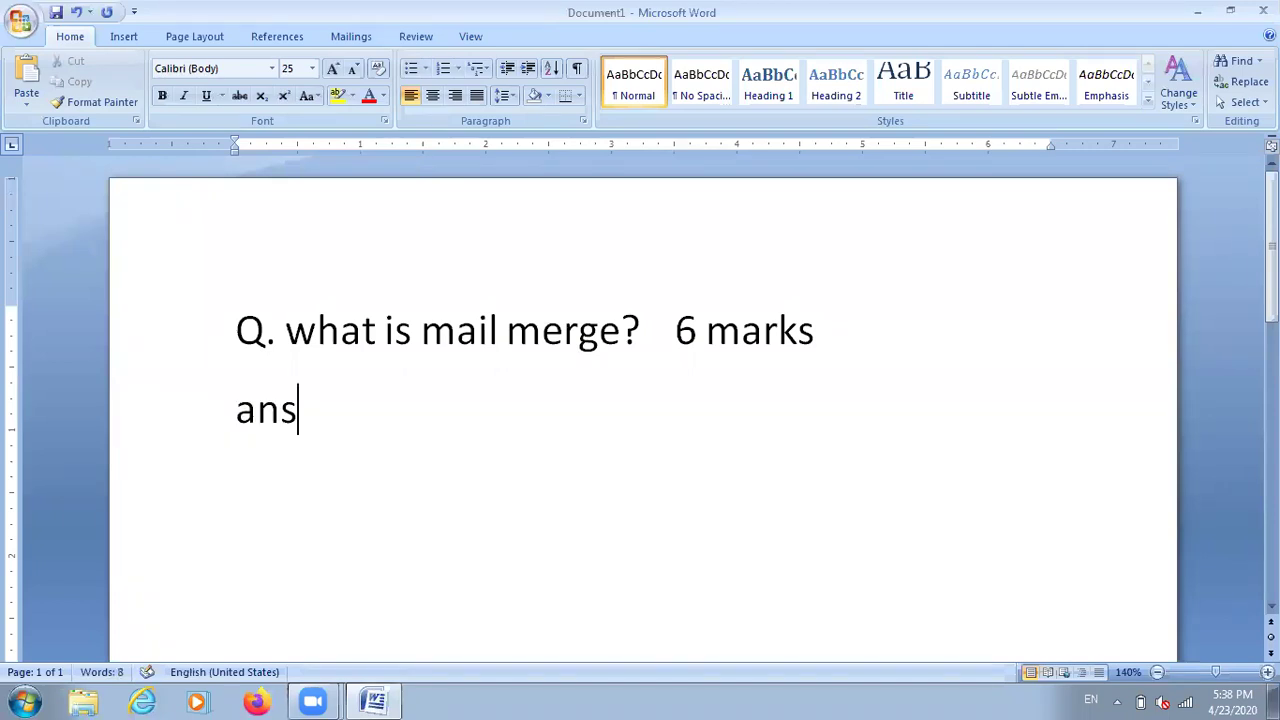
pyautogui.write(':')
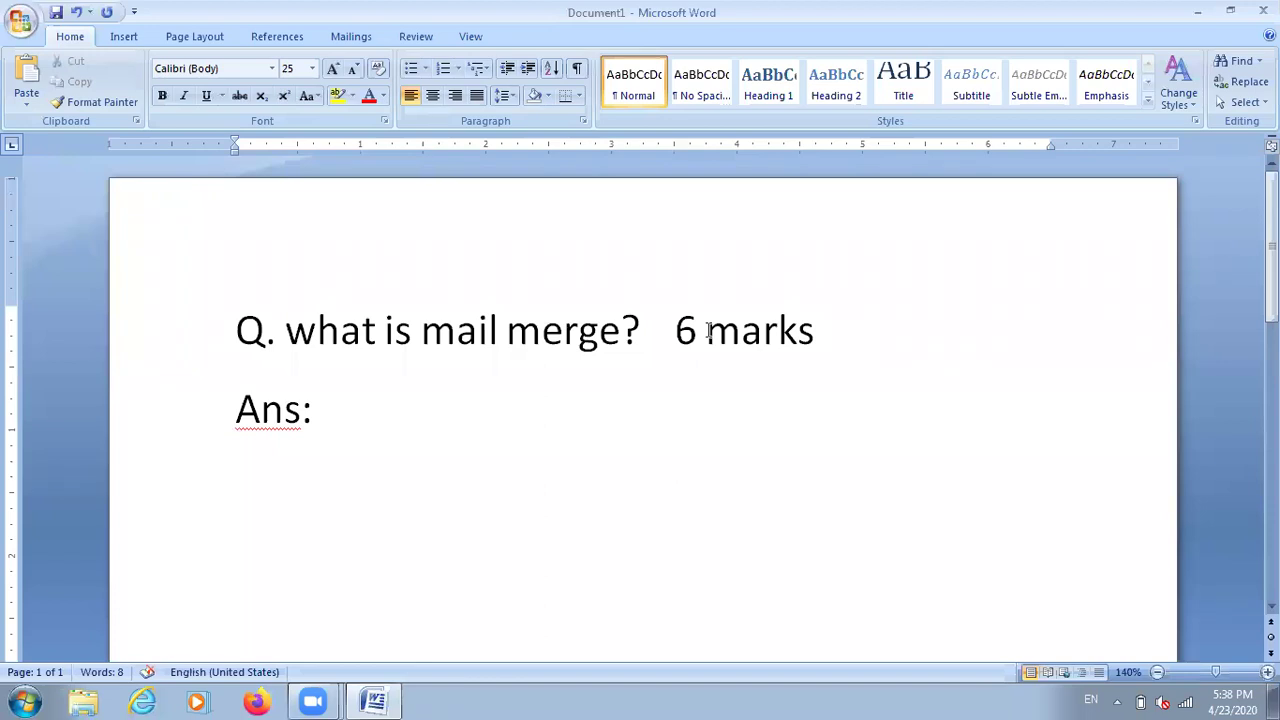
# - Delete the "6 marks" and "Ans:" text, along with the mail merge question, to empty the page
pyautogui.click(373, 43)
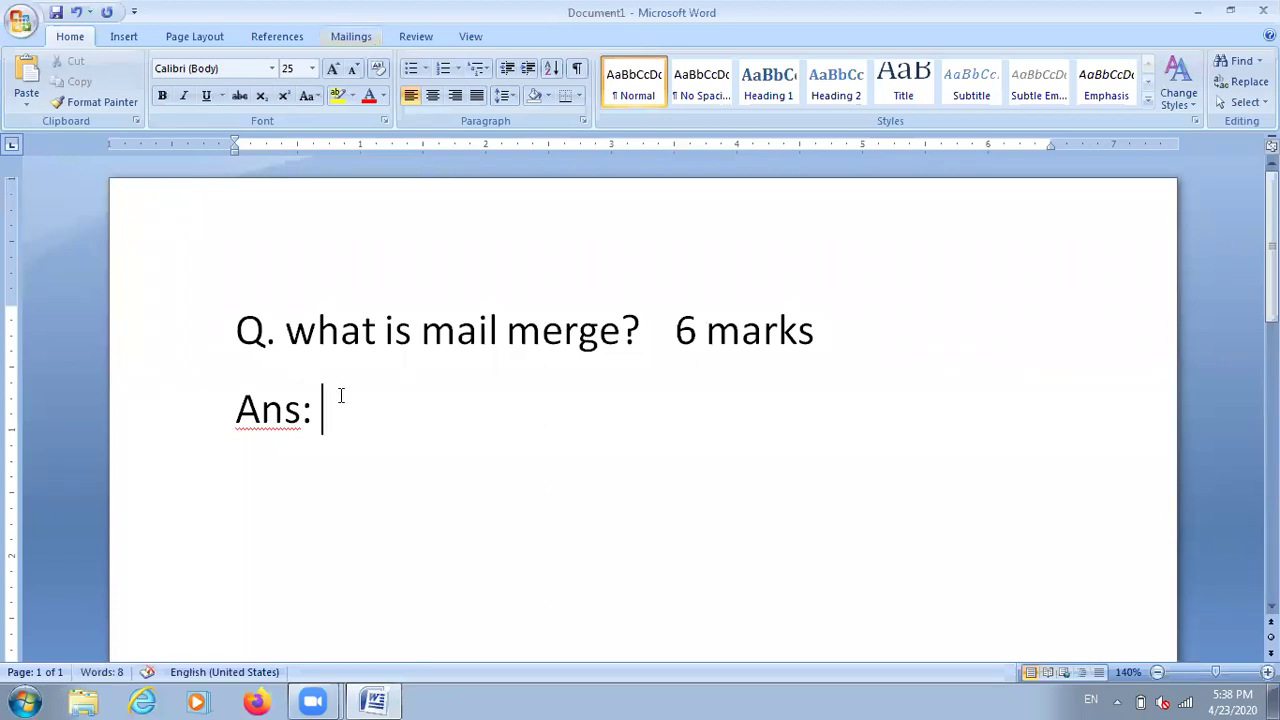
pyautogui.moveTo(675, 330); pyautogui.dragTo(749, 391)
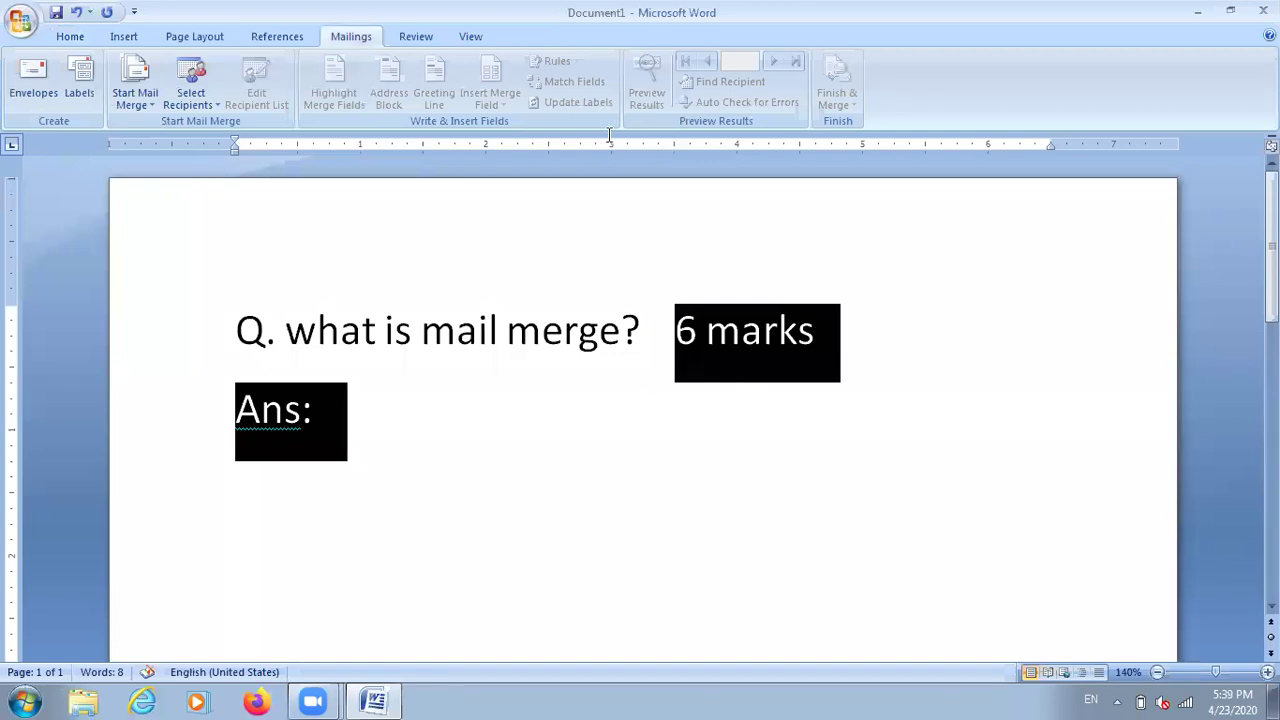
pyautogui.press('Delete')
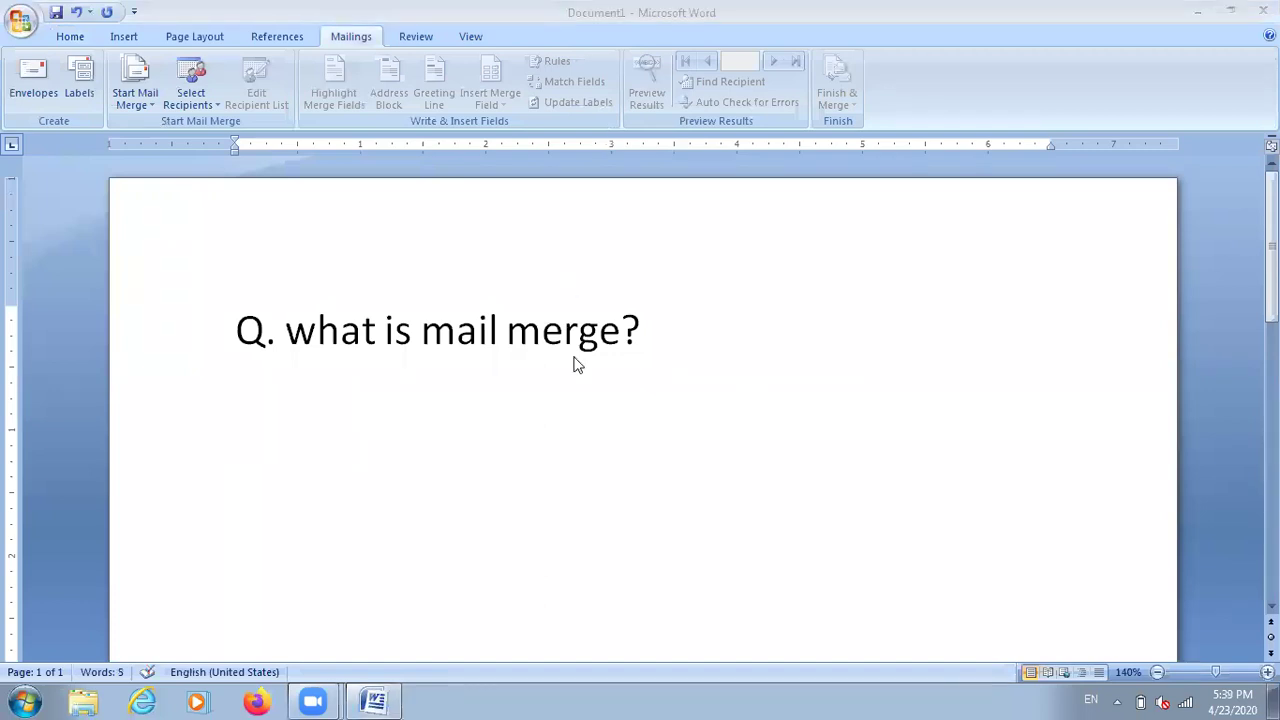
pyautogui.click(654, 333)
pyautogui.press('Return')
pyautogui.moveTo(121, 338); pyautogui.dragTo(120, 360)
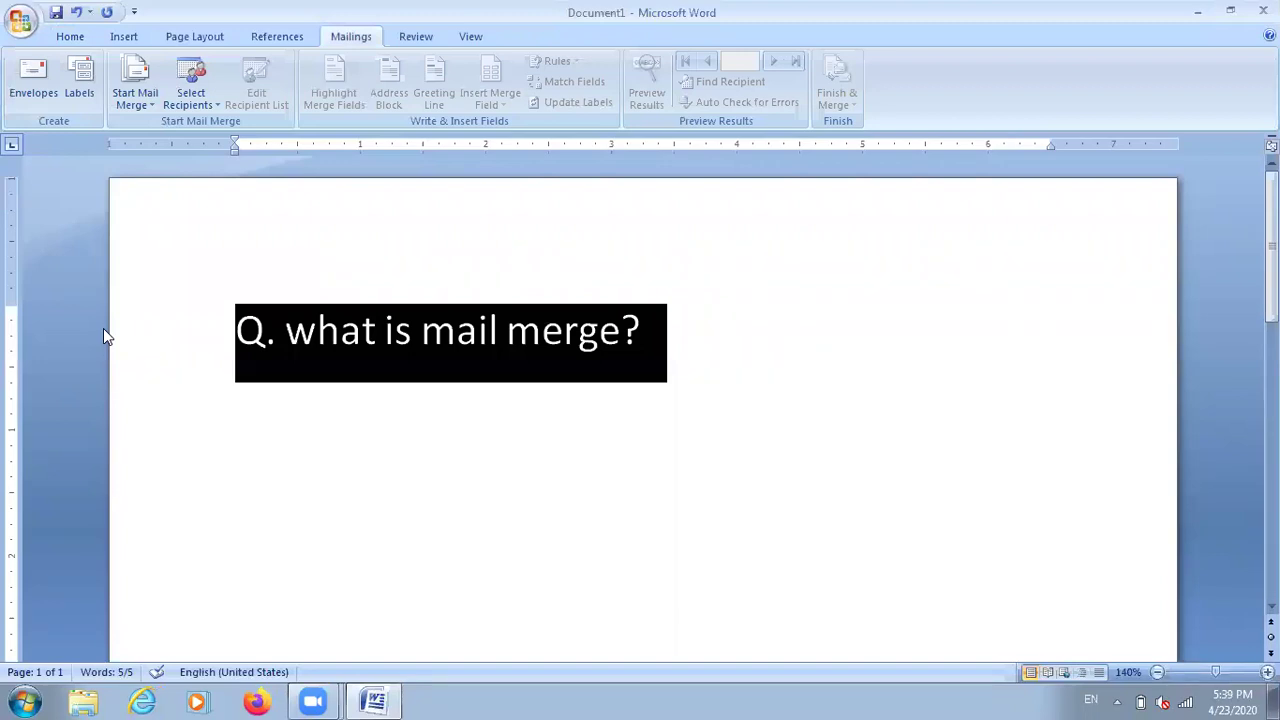
pyautogui.press('Delete')
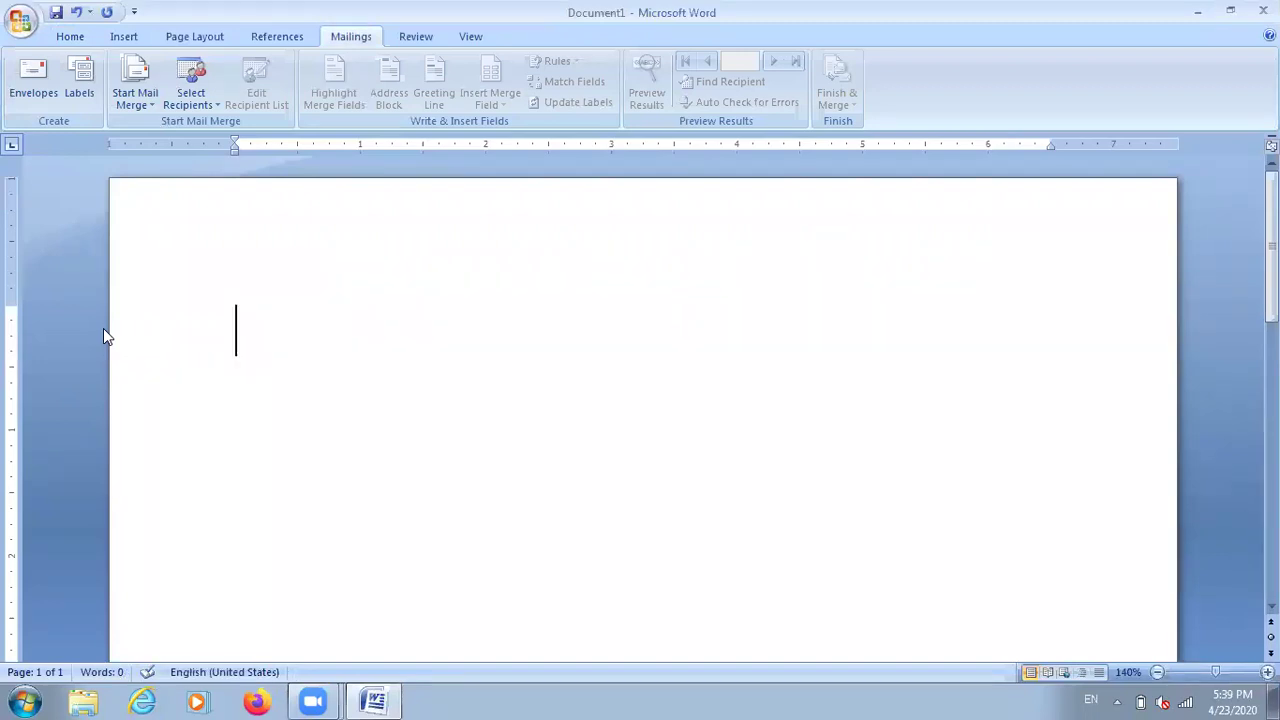
# - Enter four lines of field labels reading Name, Father name, Branch and Roll no
pyautogui.write('name')
pyautogui.press('Return')
pyautogui.write('father n')
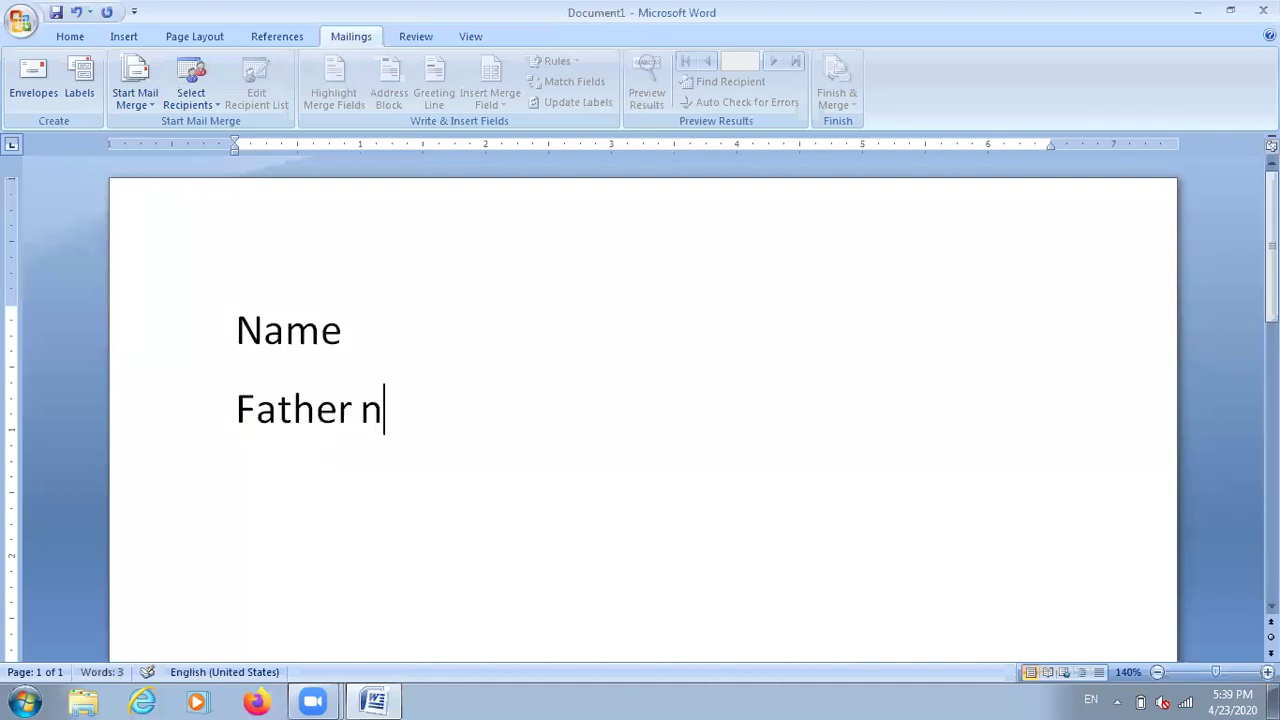
pyautogui.write('ame')
pyautogui.press('Return')
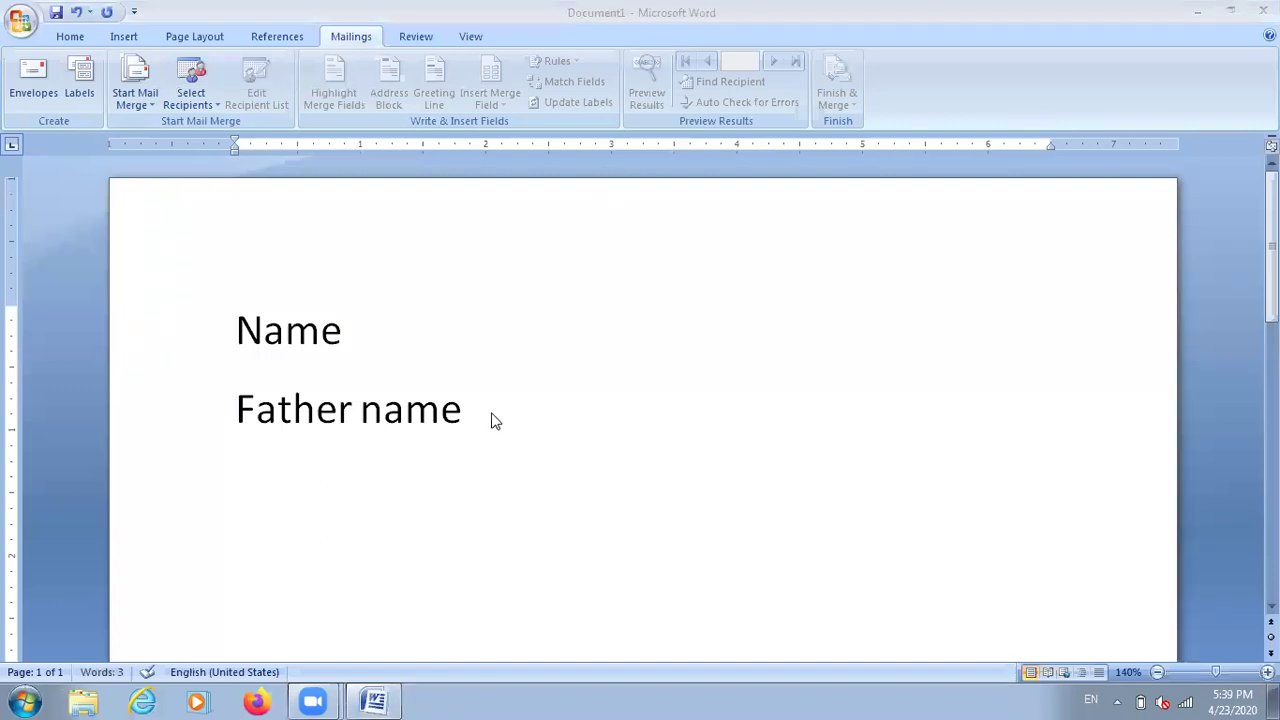
pyautogui.click(318, 555)
pyautogui.write('branch')
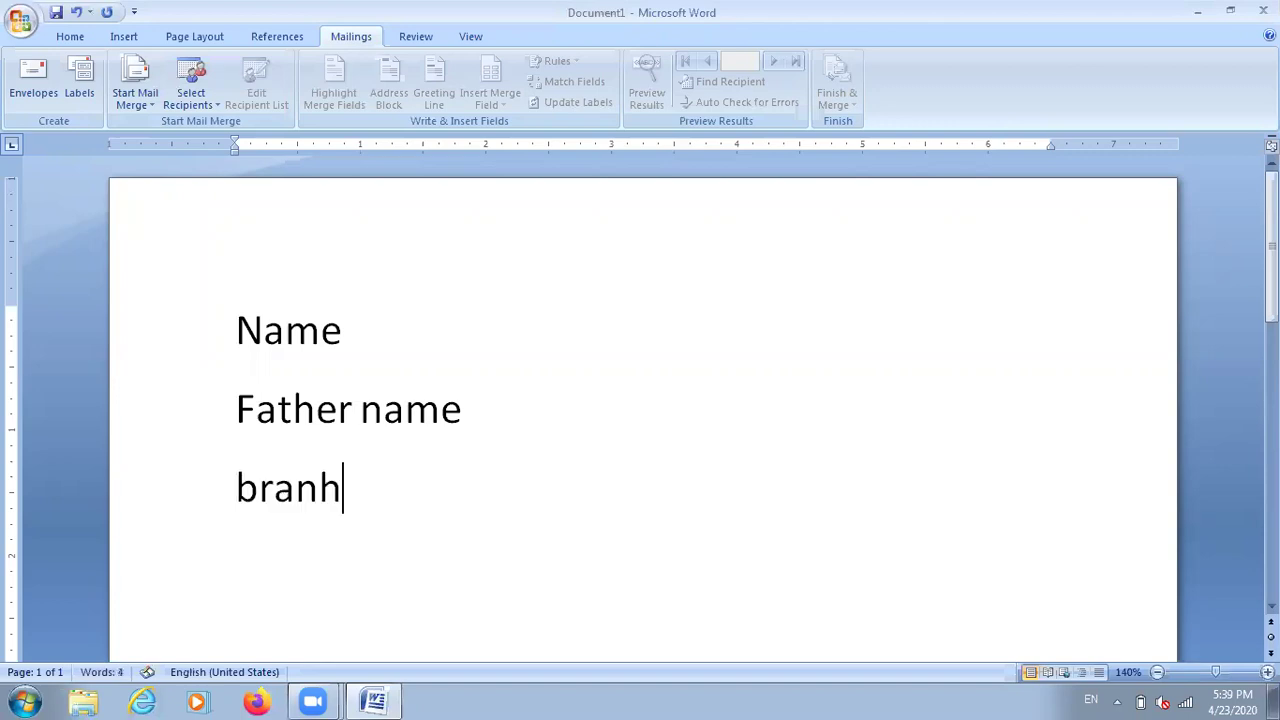
pyautogui.press('Return')
pyautogui.write('ro')
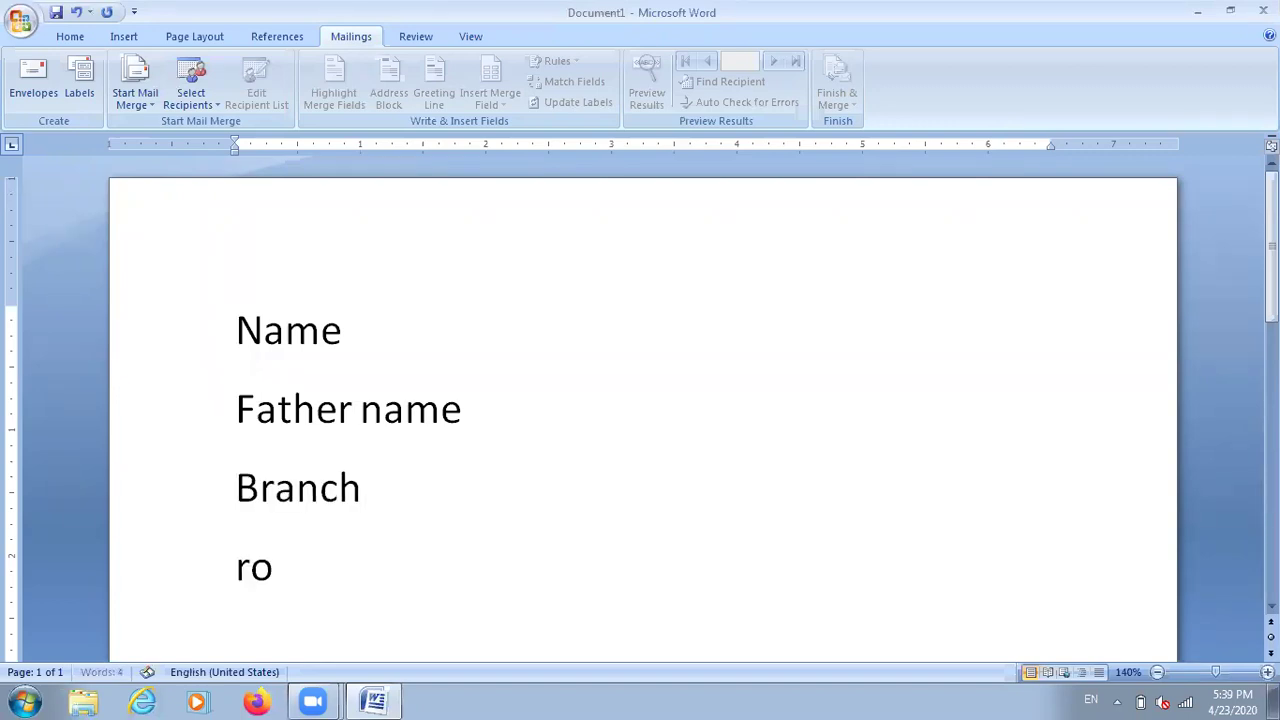
pyautogui.write('ll no')
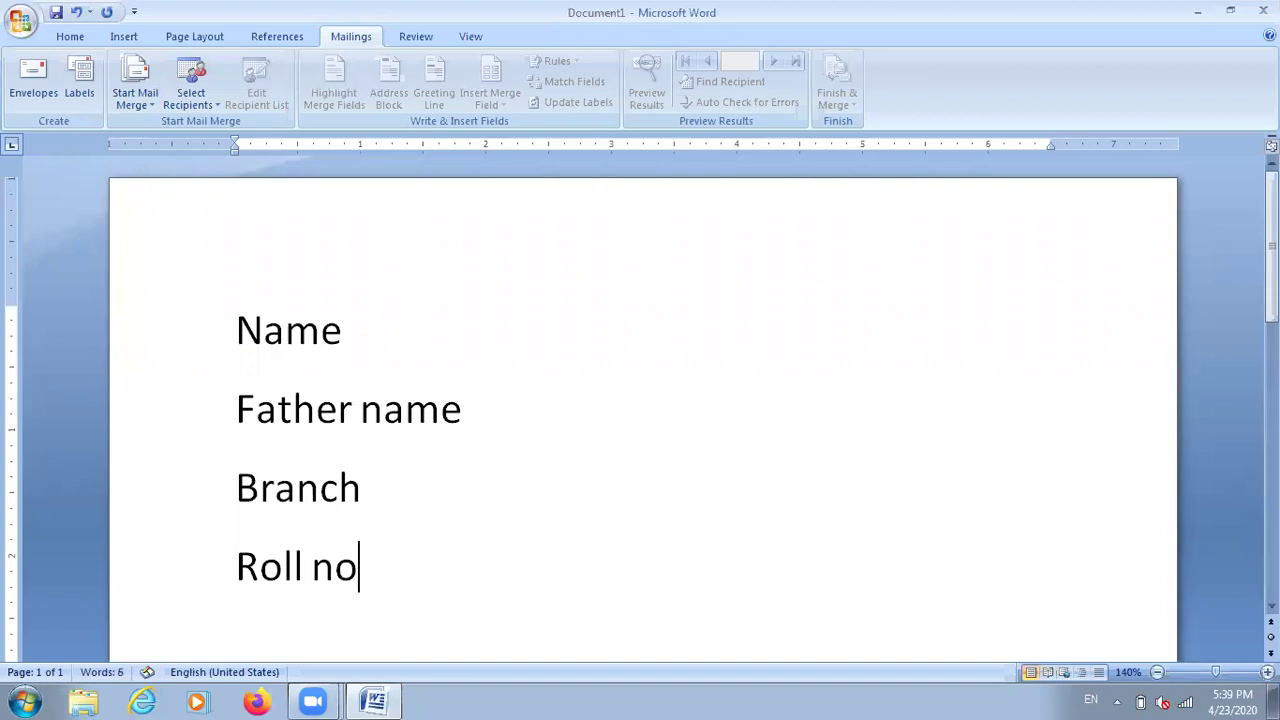
# - Add a fifth label line reading Venue below Roll no
pyautogui.scroll(-3, 435, 468)
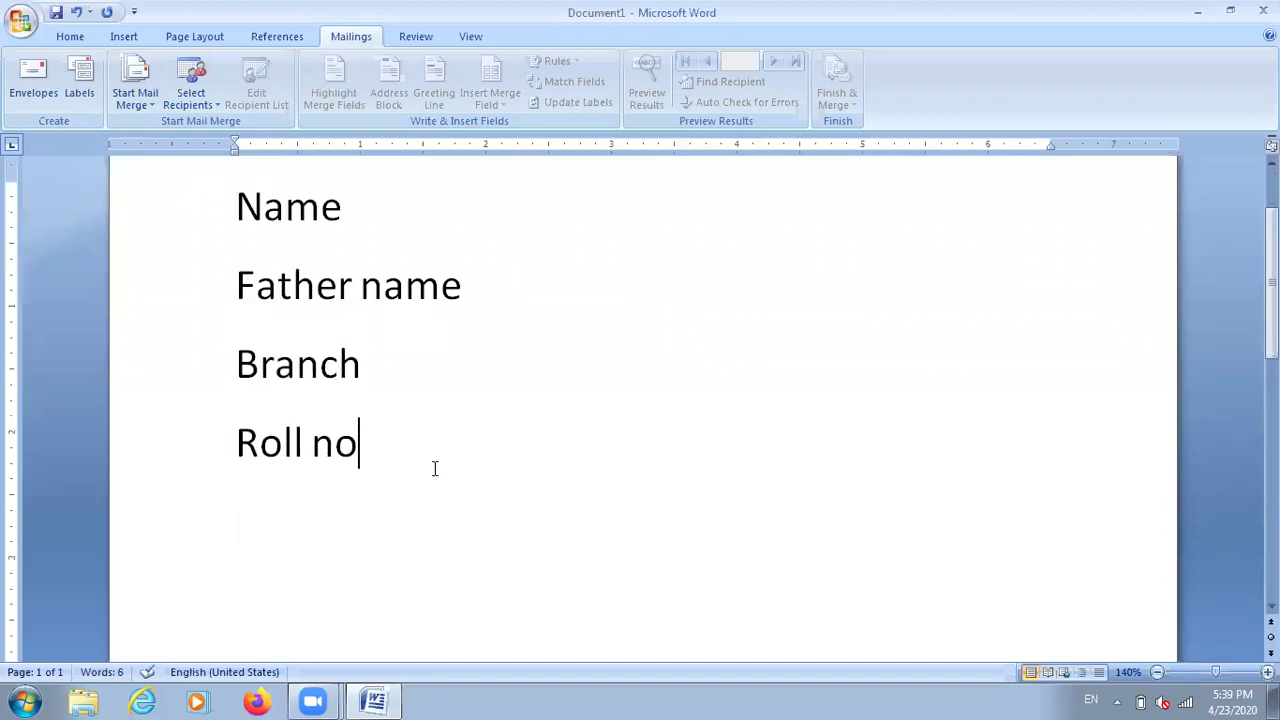
pyautogui.click(286, 207)
pyautogui.press('Down')
pyautogui.press('Down')
pyautogui.click(236, 520)
pyautogui.write('venu')
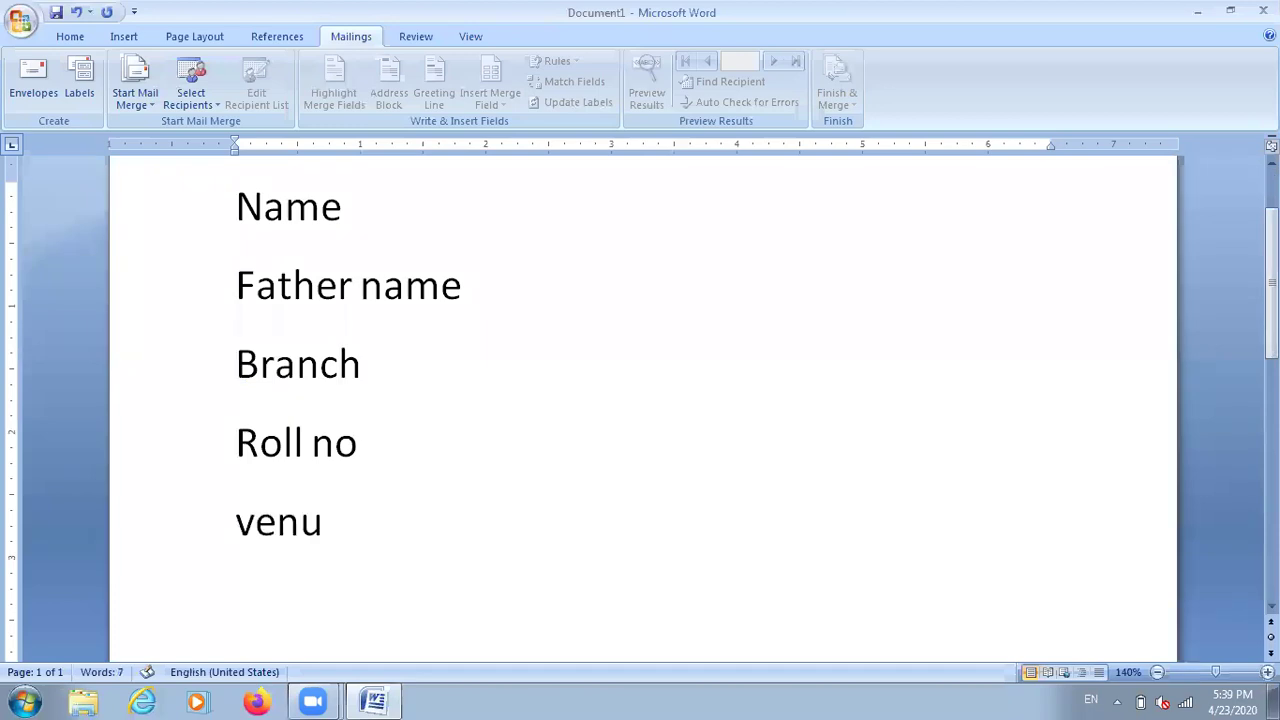
pyautogui.press('Return')
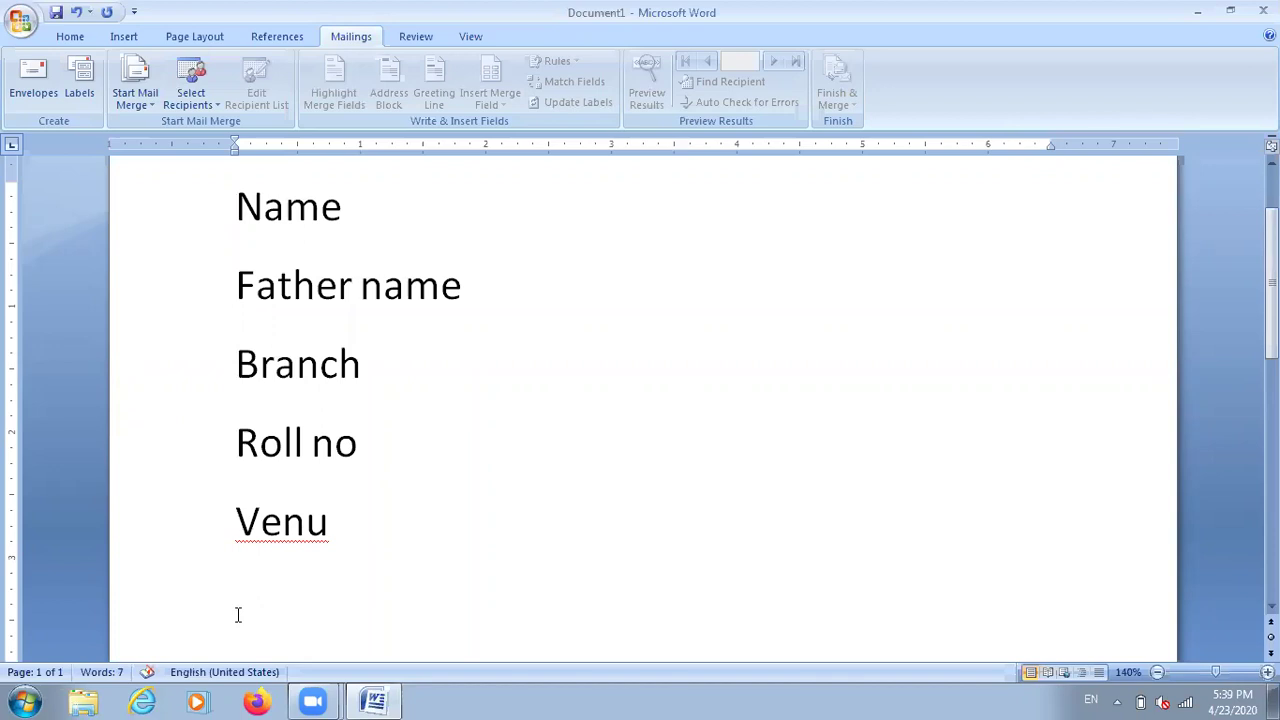
pyautogui.click(330, 521)
pyautogui.write('e')
pyautogui.press('BackSpace')
pyautogui.press('BackSpace')
pyautogui.write('e')
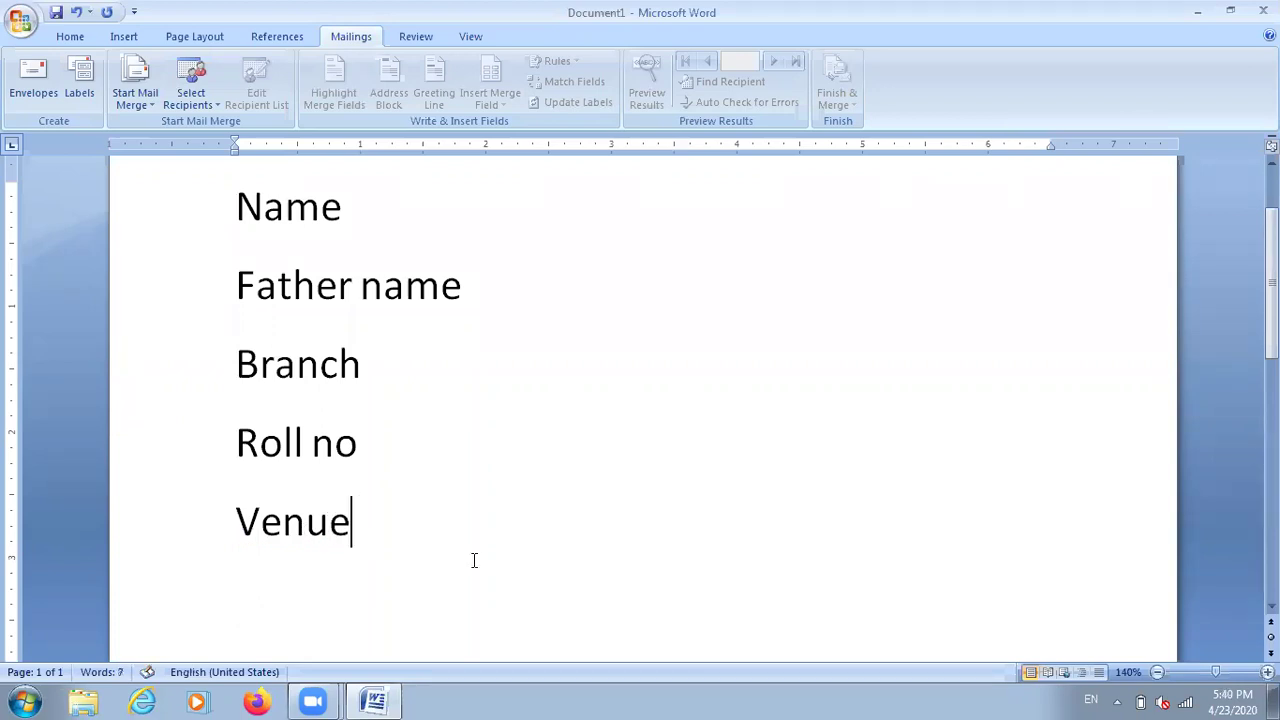
# - Place the cursor after the Name label and look through the picture library for an image to insert
pyautogui.scroll(2, 431, 603)
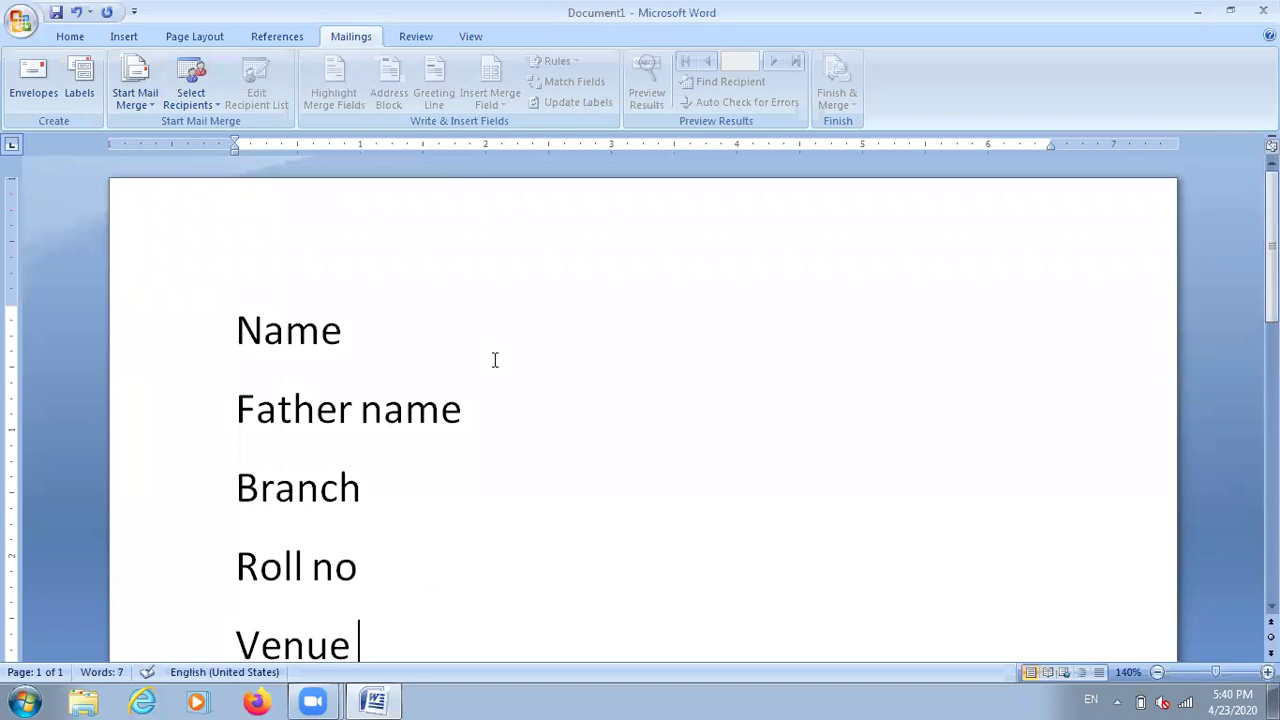
pyautogui.click(830, 301)
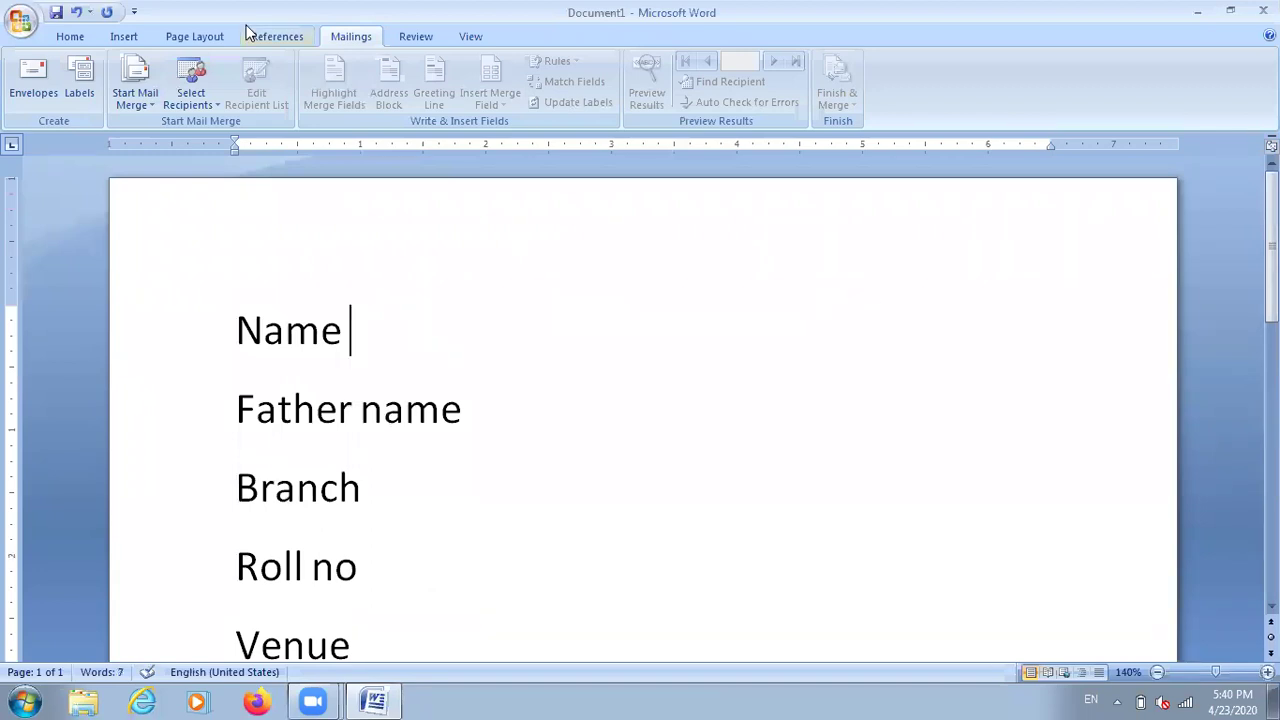
pyautogui.click(64, 36)
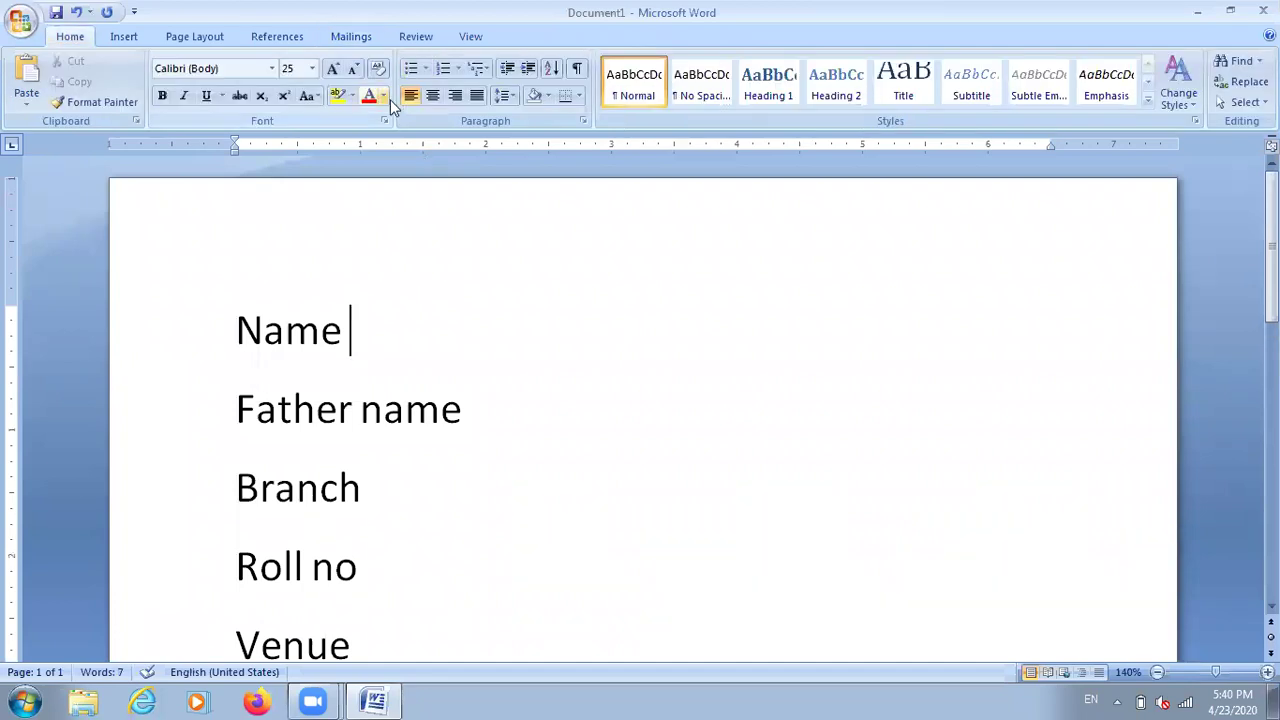
pyautogui.click(130, 40)
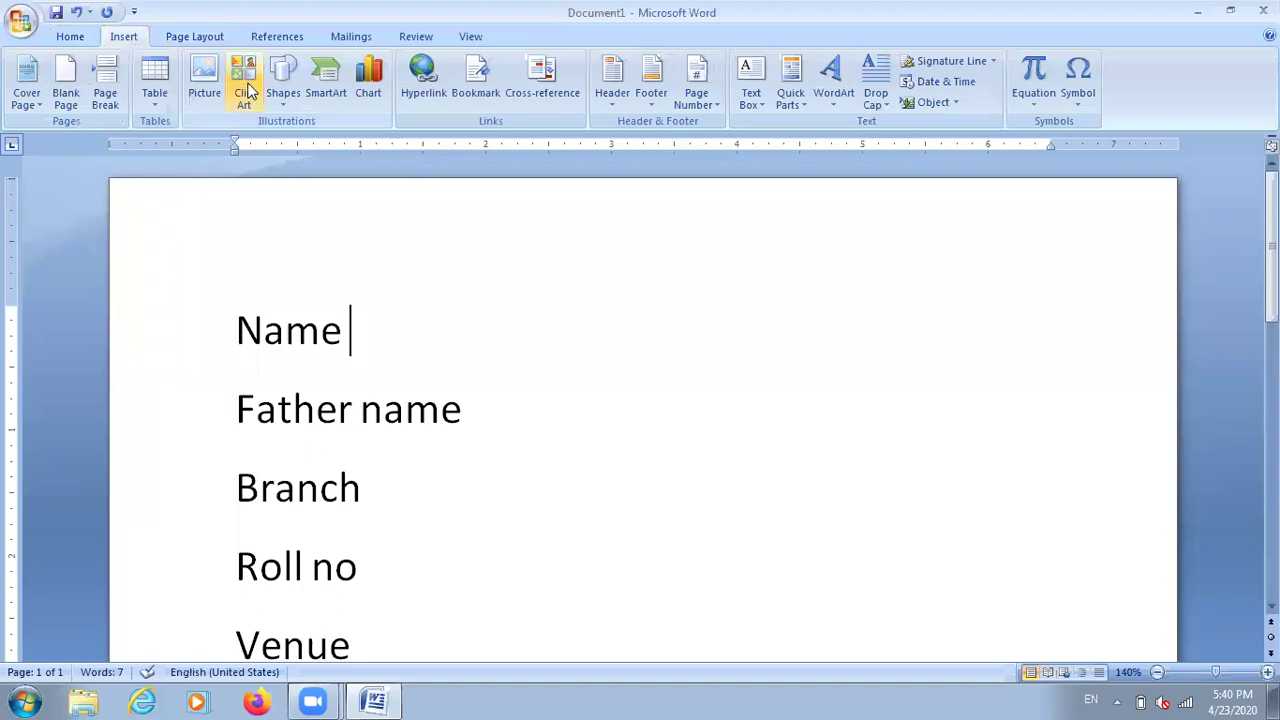
pyautogui.click(210, 95)
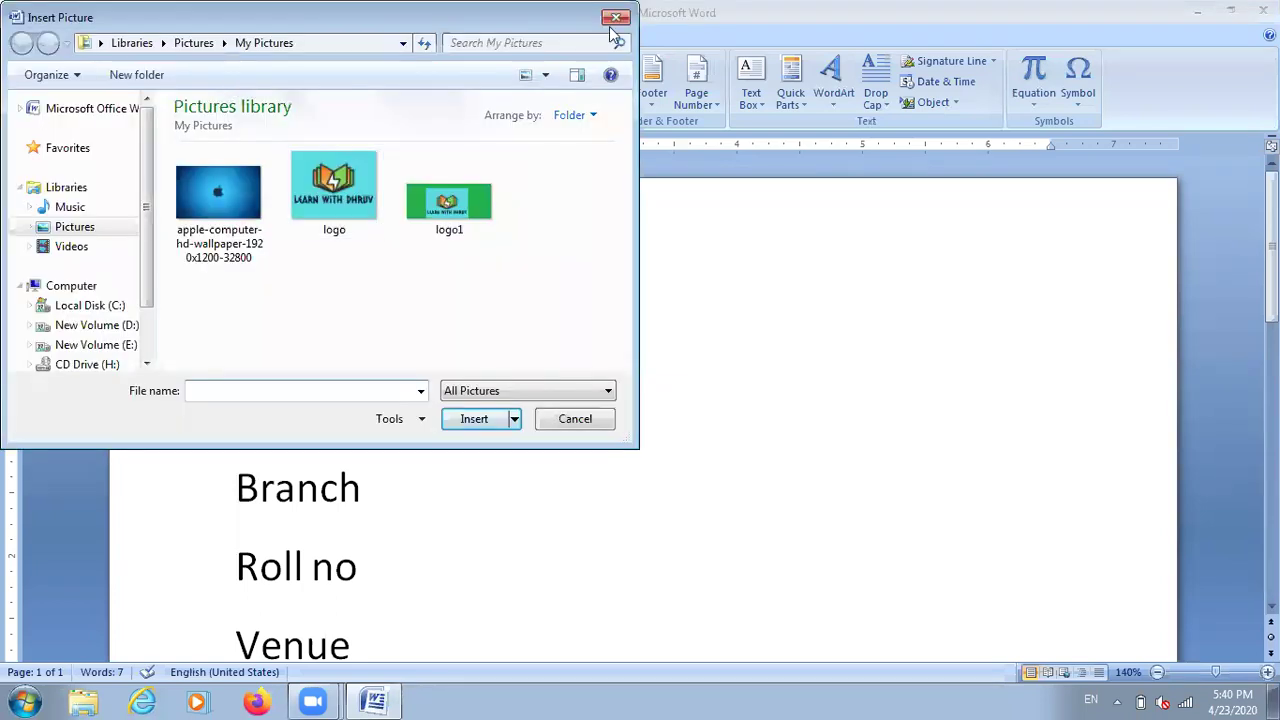
pyautogui.press('Escape')
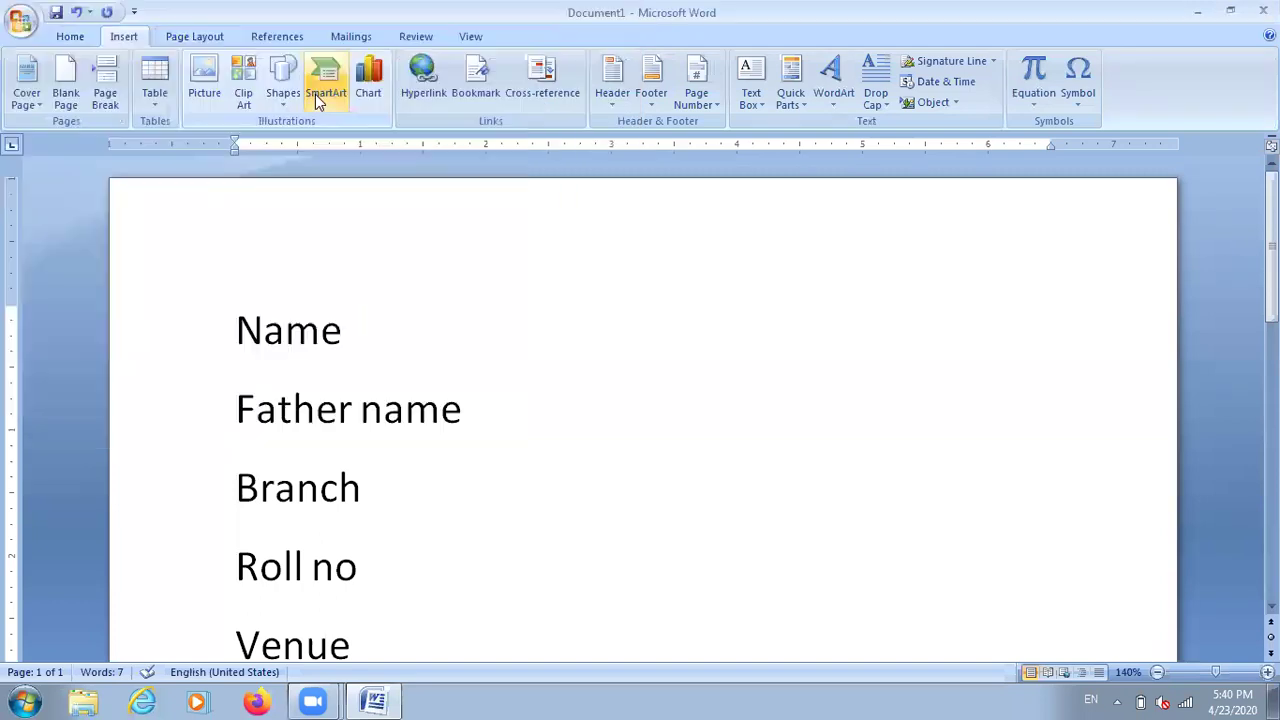
# - Open the clip art search and look for clips matching "women"
pyautogui.click(262, 88)
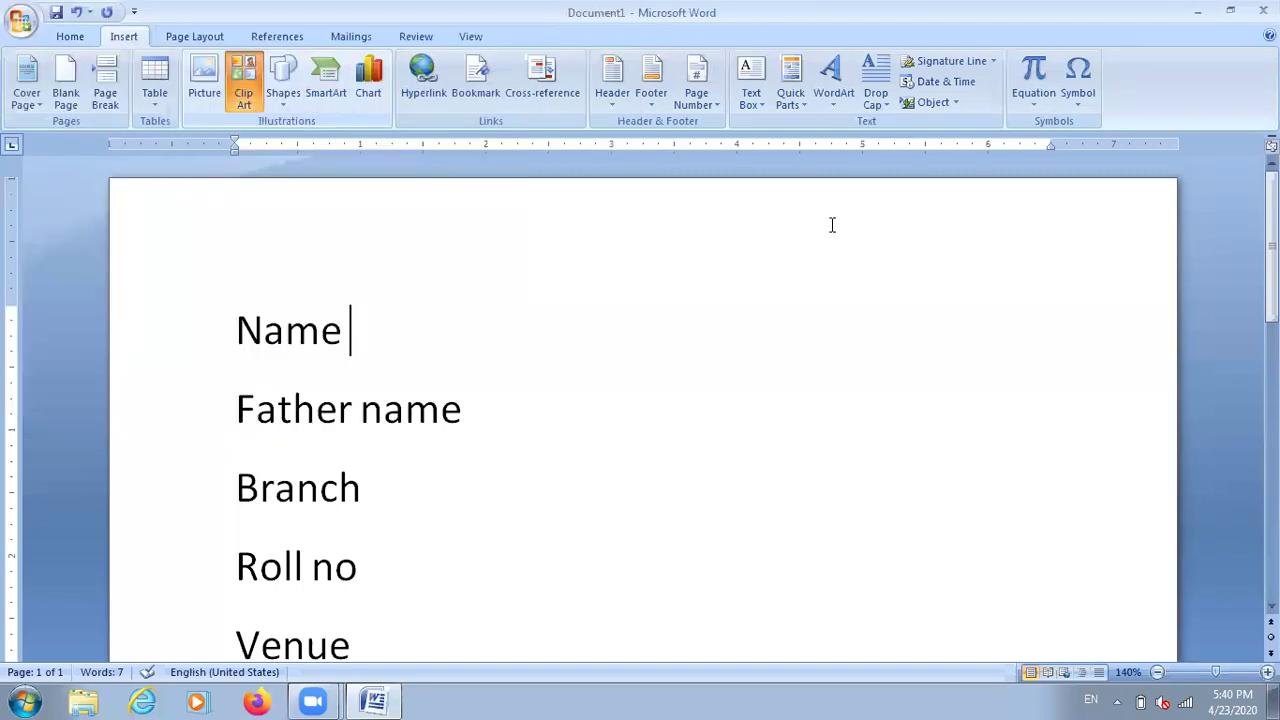
pyautogui.click(1182, 185)
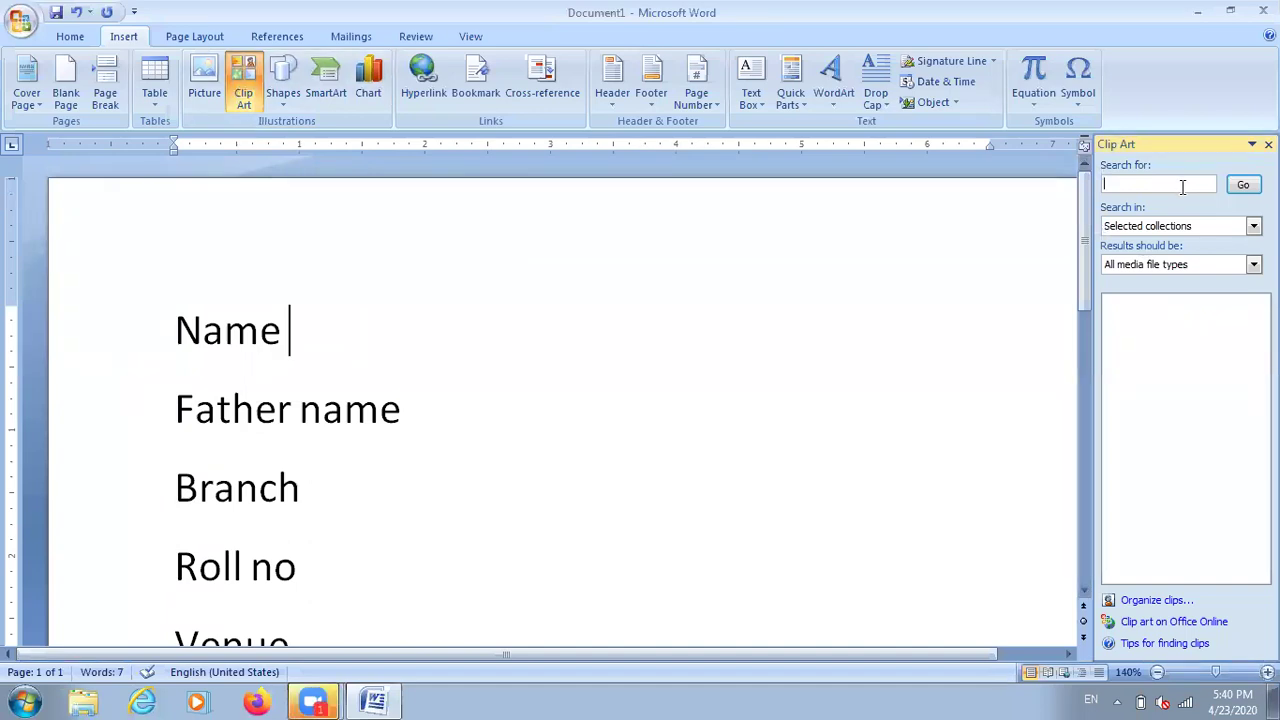
pyautogui.write('women')
pyautogui.press('Return')
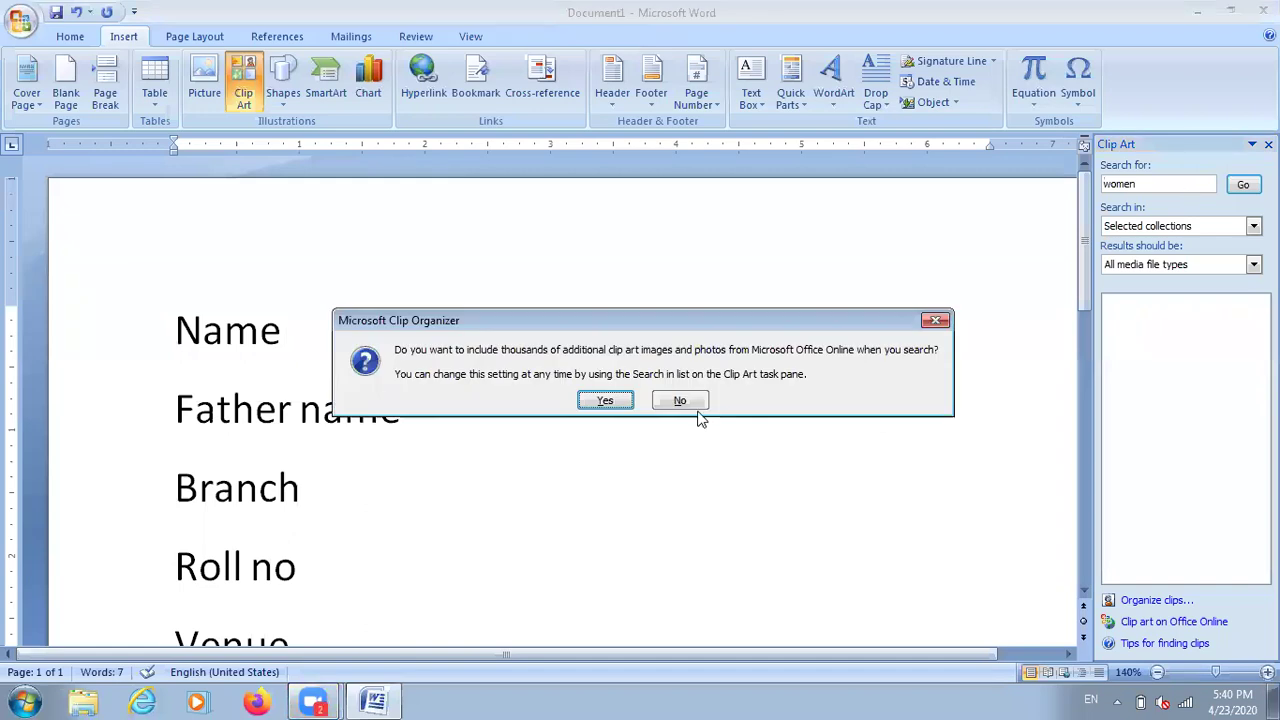
pyautogui.press('Return')
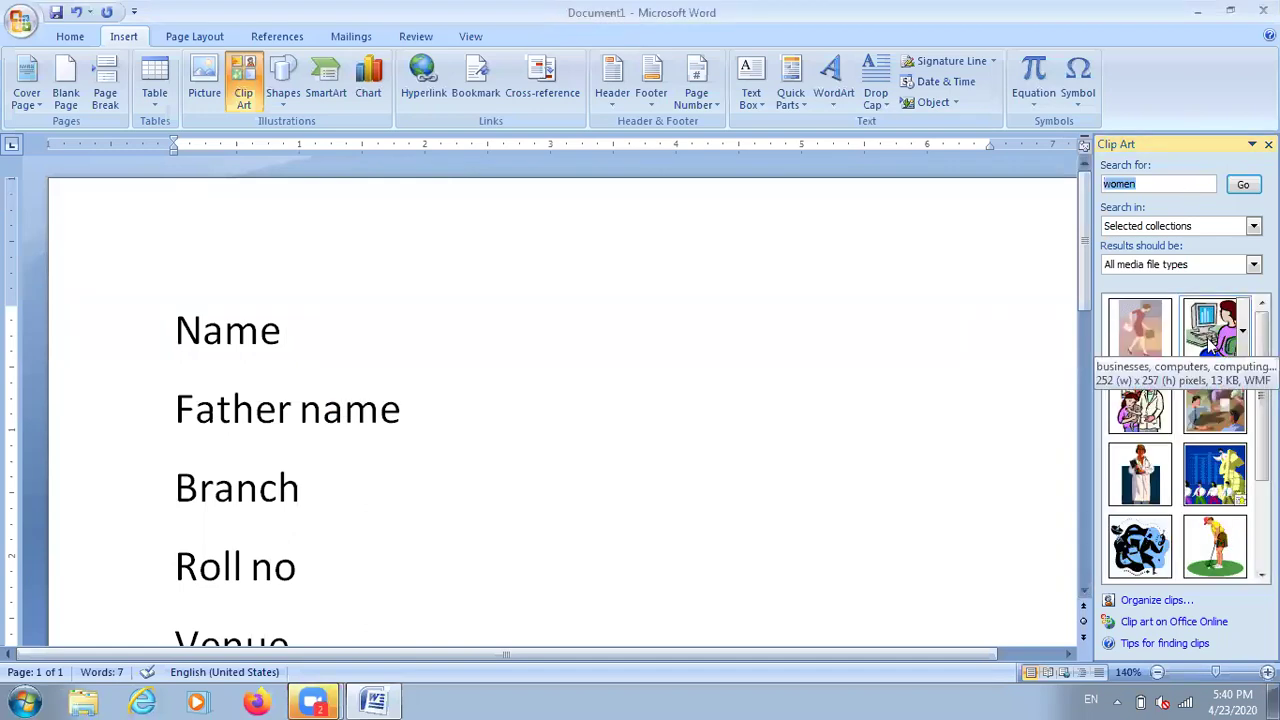
# - Insert the clip of a woman working at a computer after the Name label
pyautogui.click(1207, 338)
pyautogui.click(505, 415)
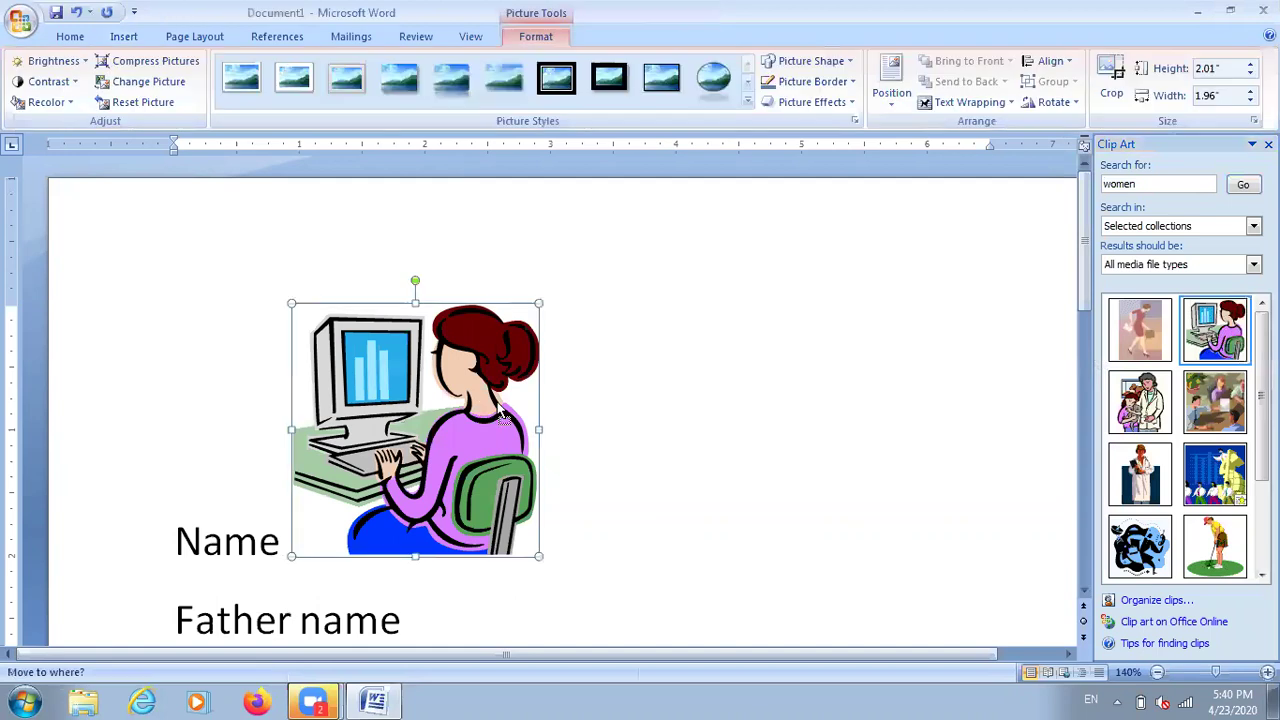
pyautogui.rightClick(521, 408)
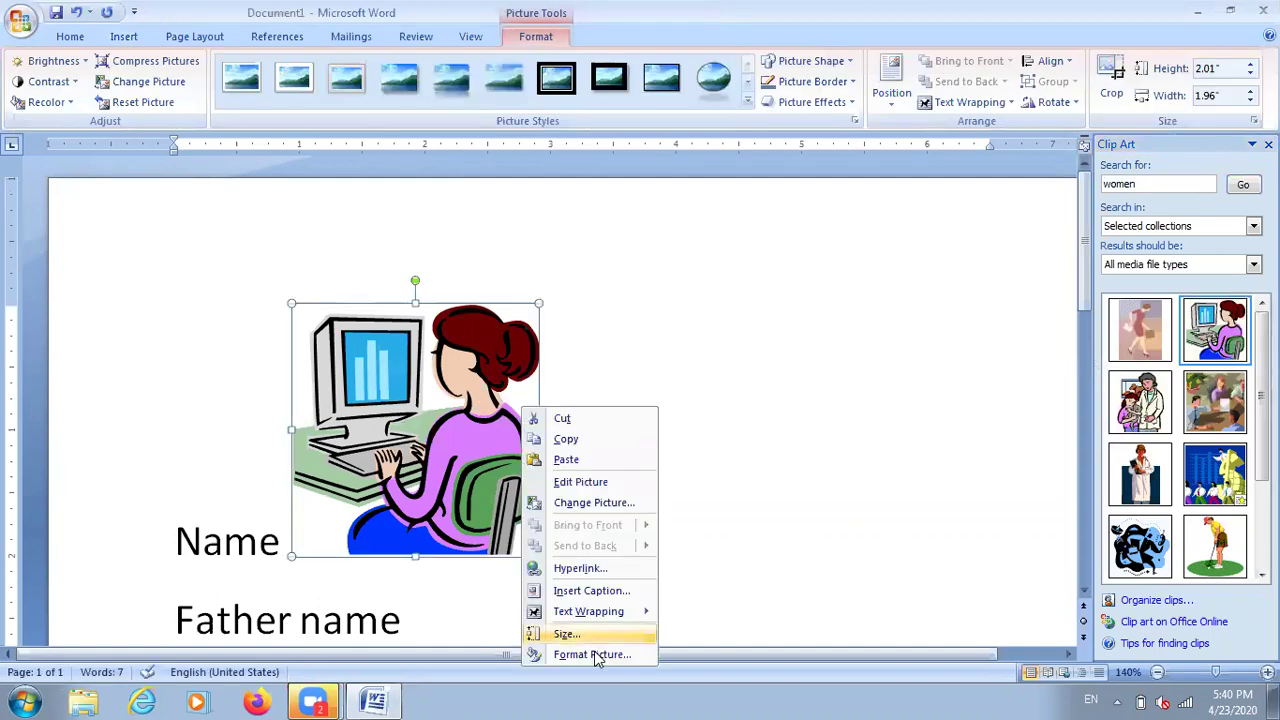
pyautogui.click(518, 306)
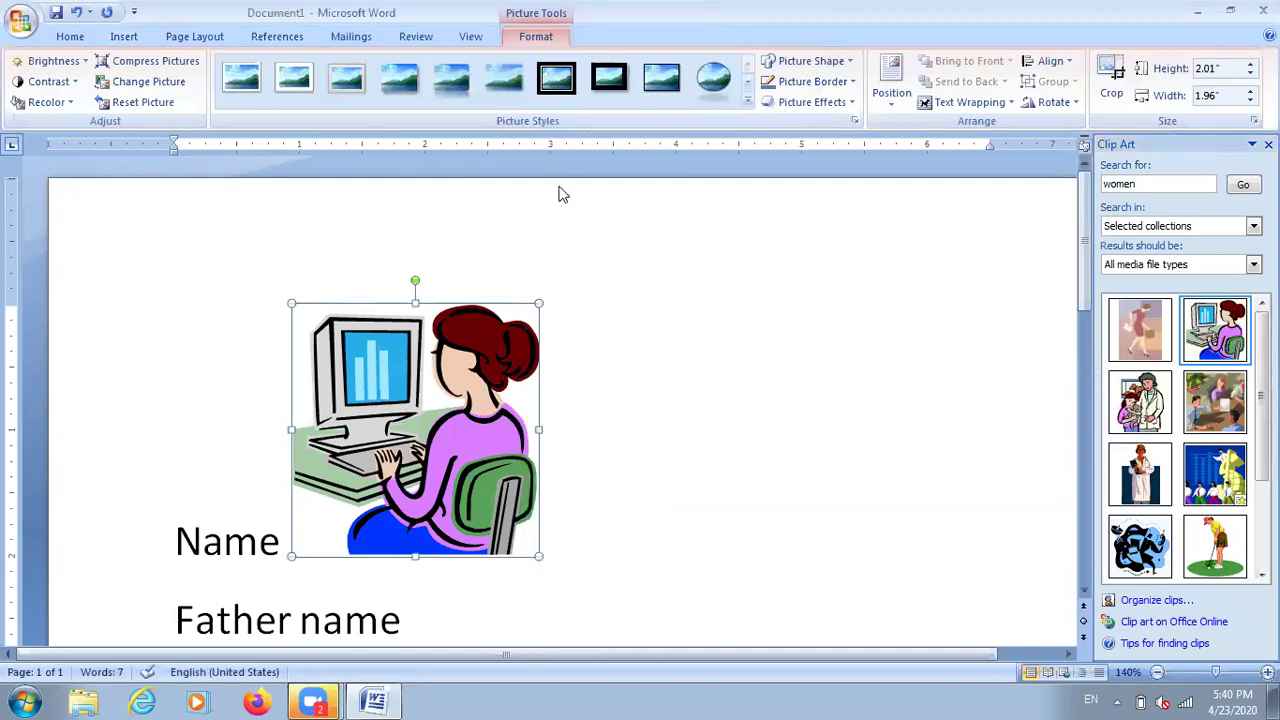
pyautogui.press('Escape')
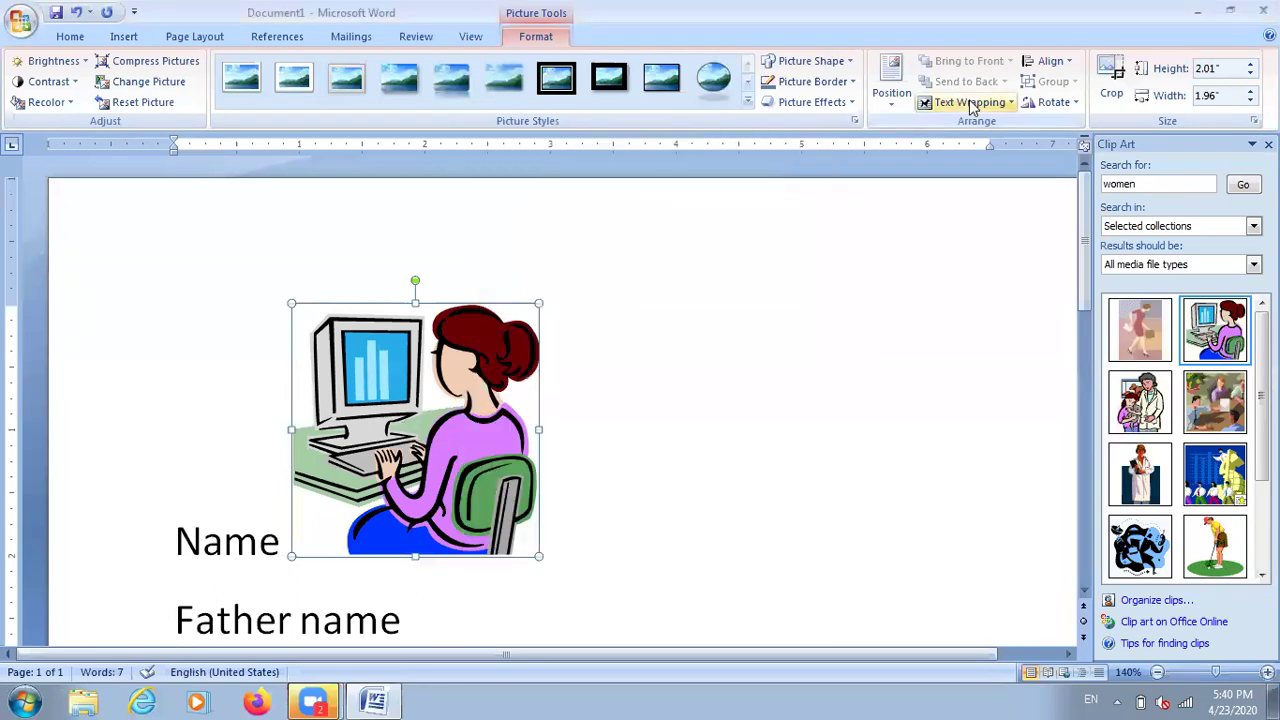
# - Wrap the text around the clip art and place it, reduced in size, on the far side of the label lines
pyautogui.click(968, 102)
pyautogui.press('s')
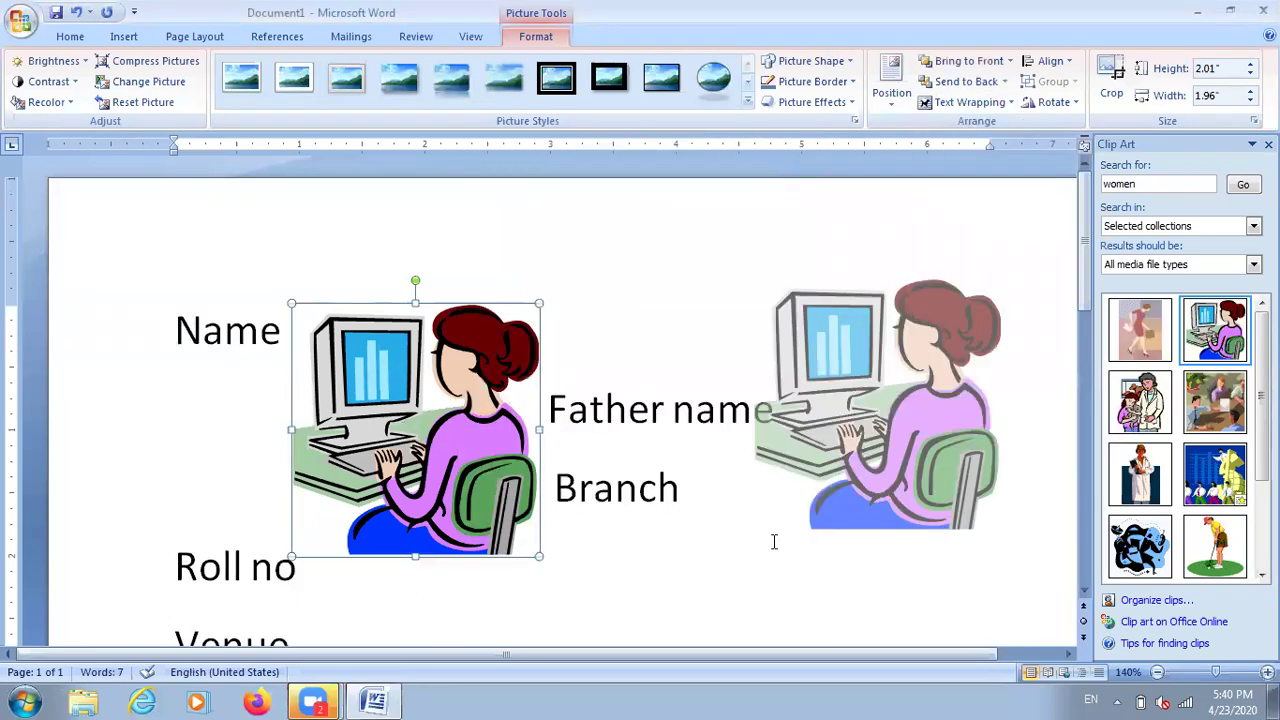
pyautogui.moveTo(773, 541); pyautogui.dragTo(754, 531)
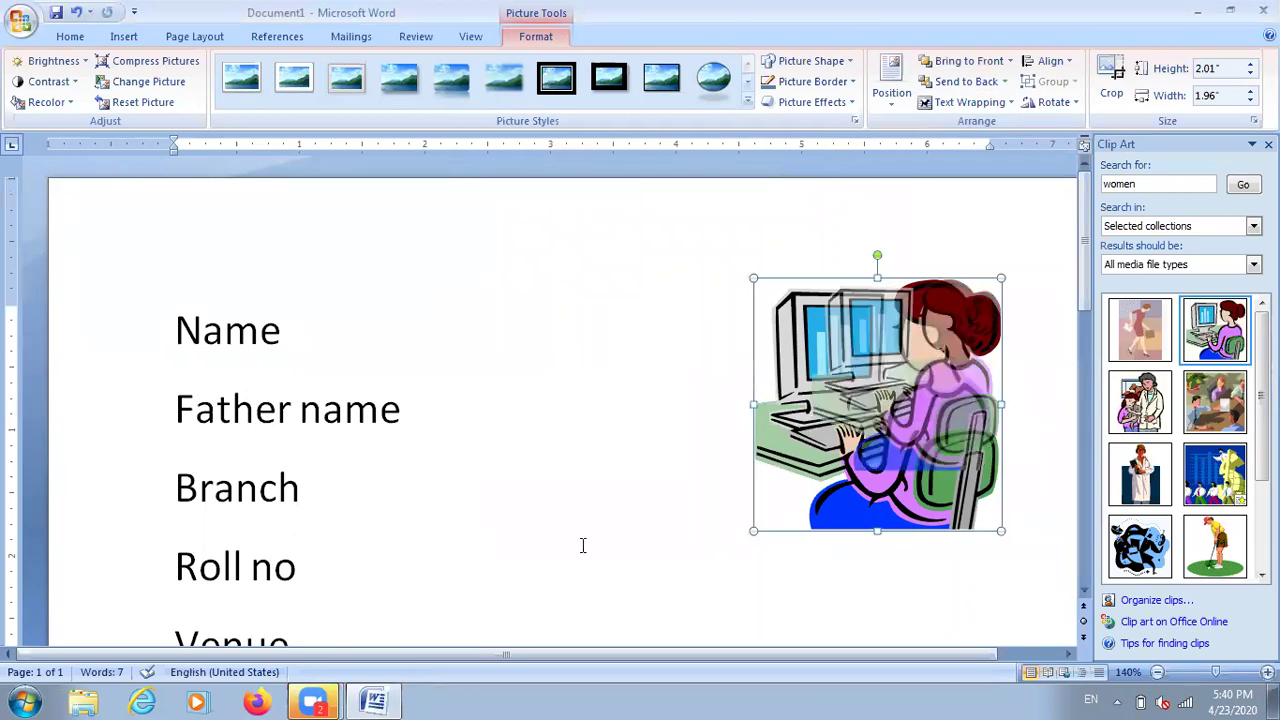
pyautogui.press('Escape')
pyautogui.scroll(-1, 470, 545)
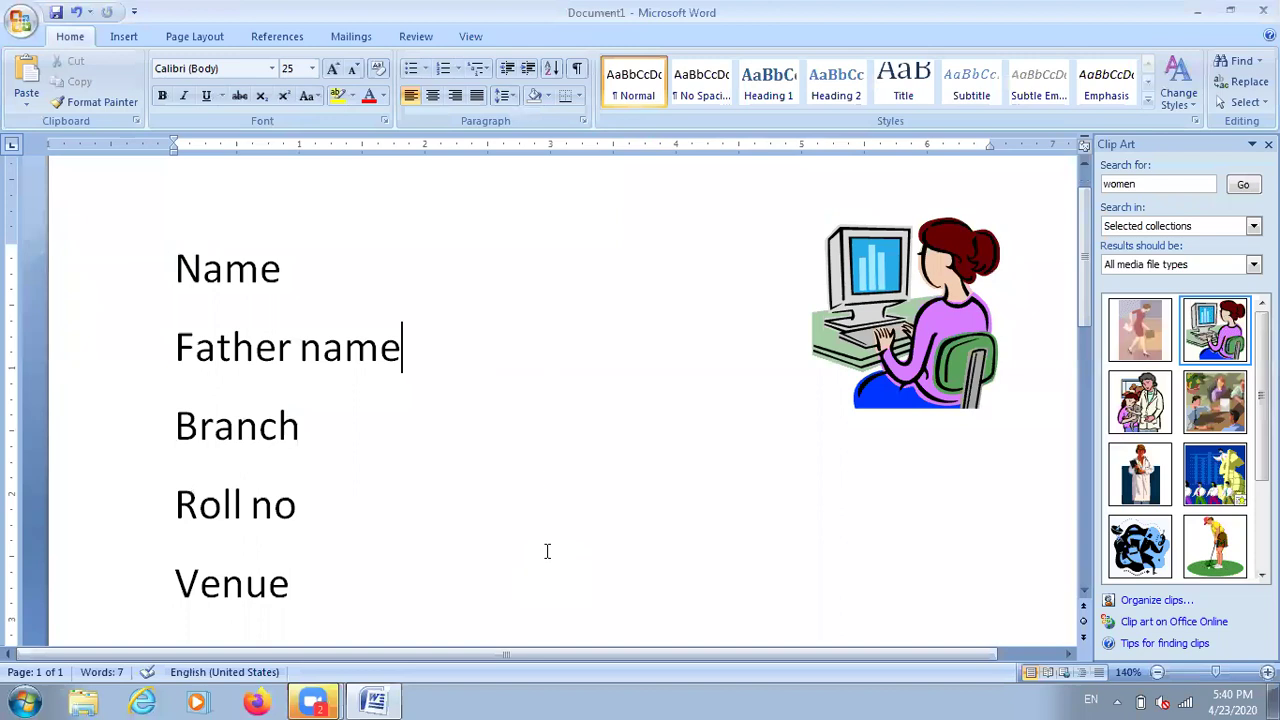
pyautogui.scroll(1, 592, 416)
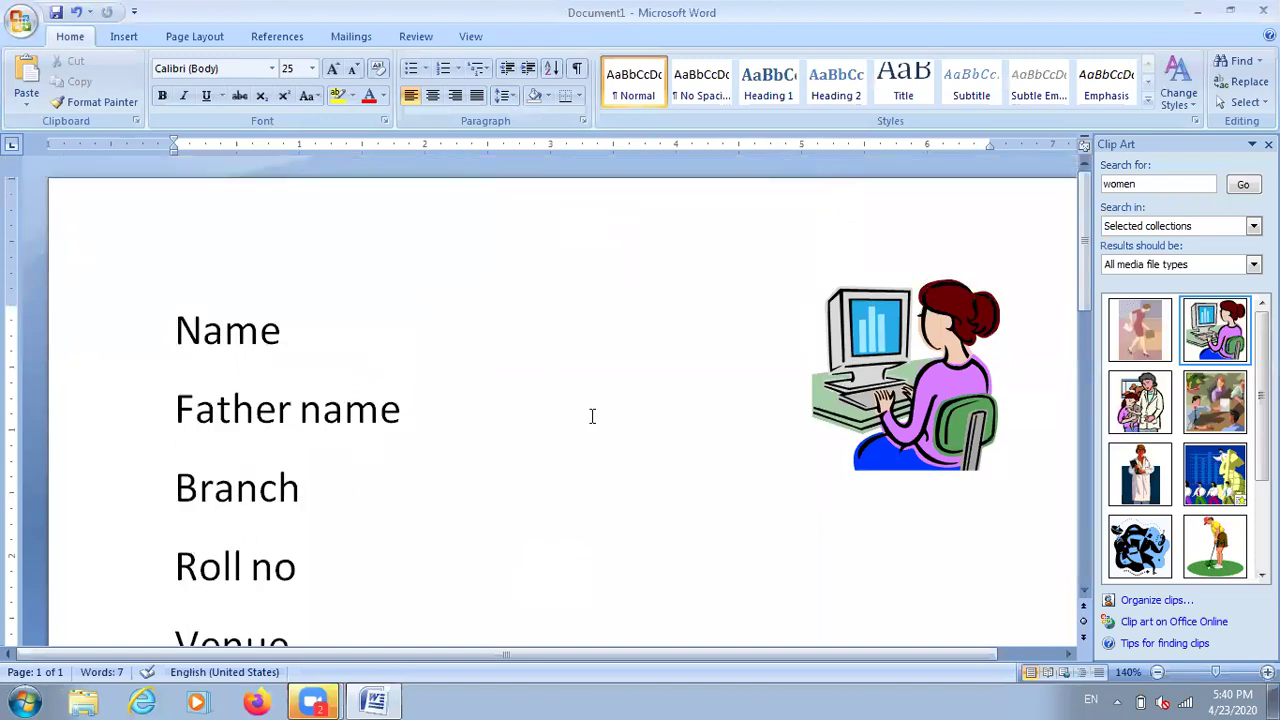
# - Add a colon and a sample full name after the Name label, spaced three tab stops away
pyautogui.press('Up')
pyautogui.scroll(-3, 220, 270)
pyautogui.scroll(2, 234, 266)
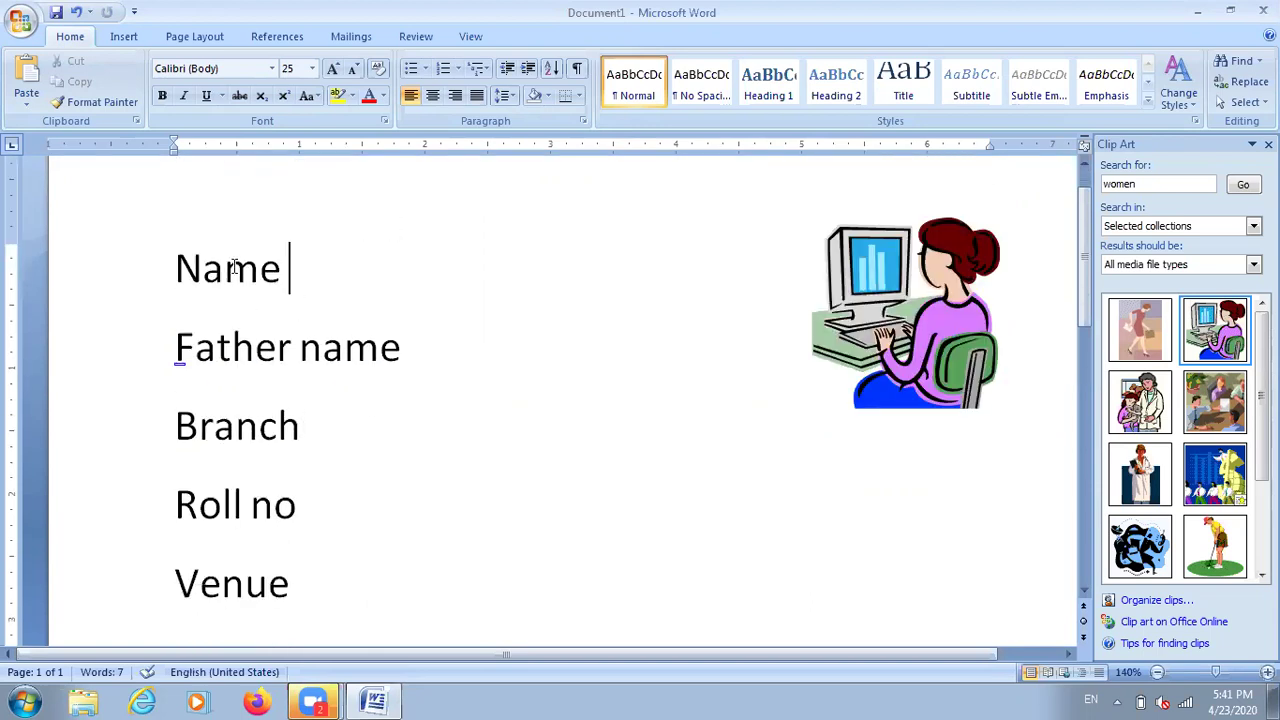
pyautogui.click(255, 340)
pyautogui.click(351, 266)
pyautogui.press('Tab')
pyautogui.press('Tab')
pyautogui.press('Tab')
pyautogui.write(': falanwa')
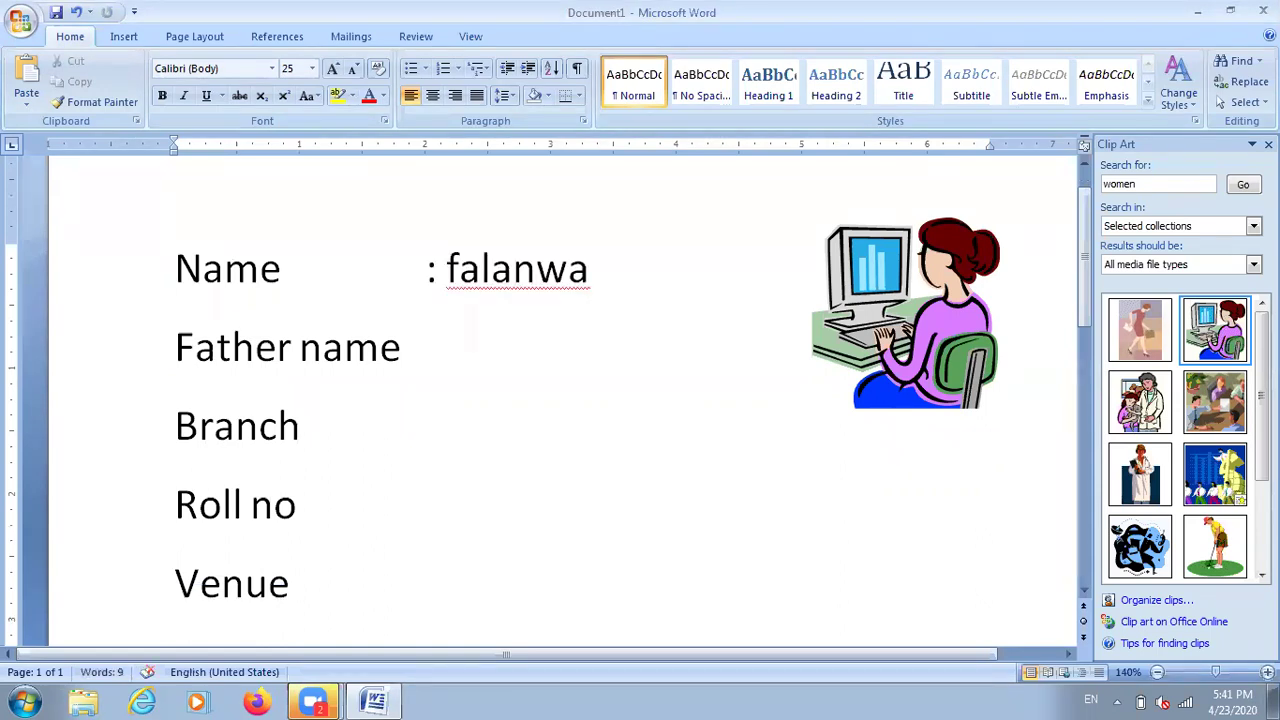
pyautogui.write(' kumar')
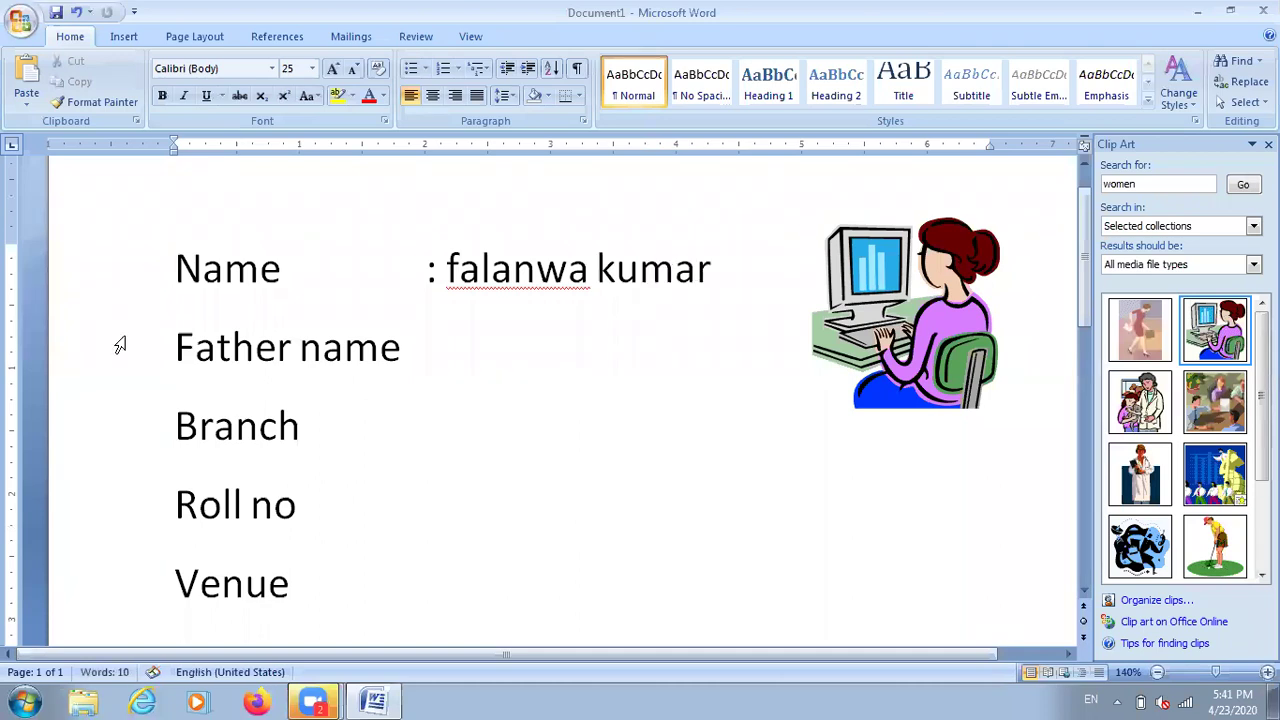
# - Add a colon and the father's name after the Father name label, aligned with the line above
pyautogui.press('Tab')
pyautogui.press('BackSpace')
pyautogui.write(': dhekn')
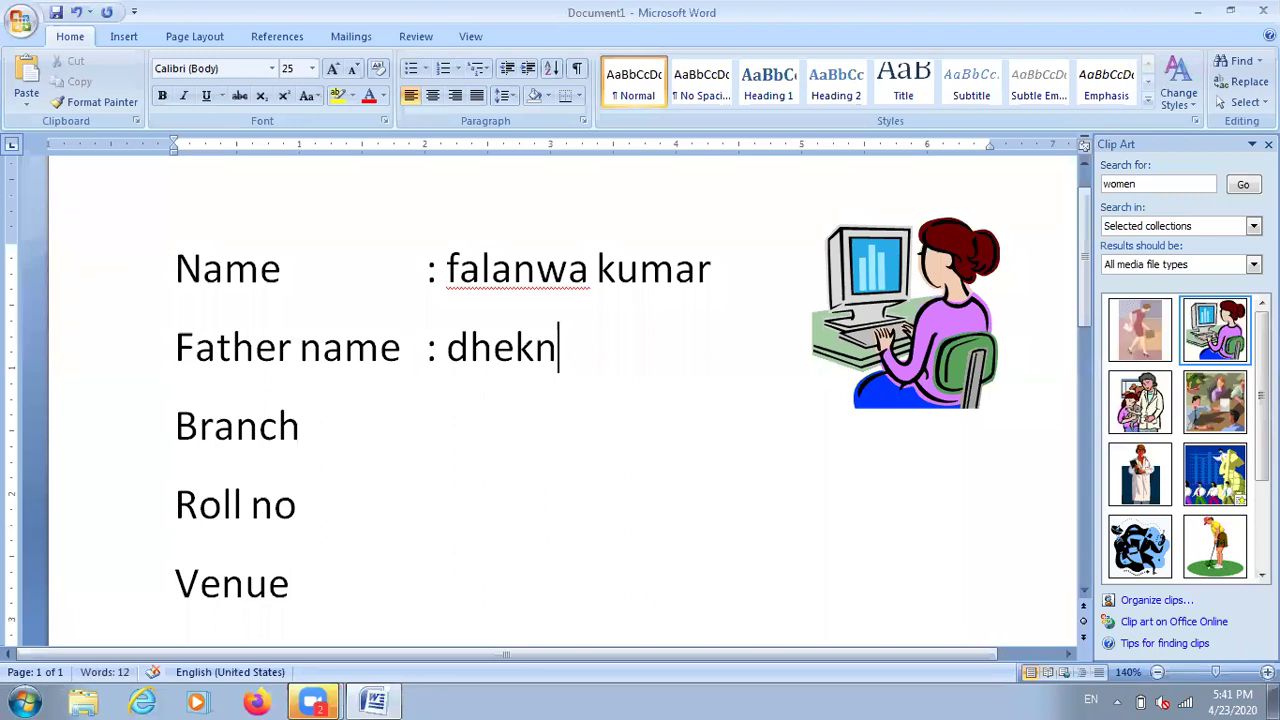
pyautogui.write('wa')
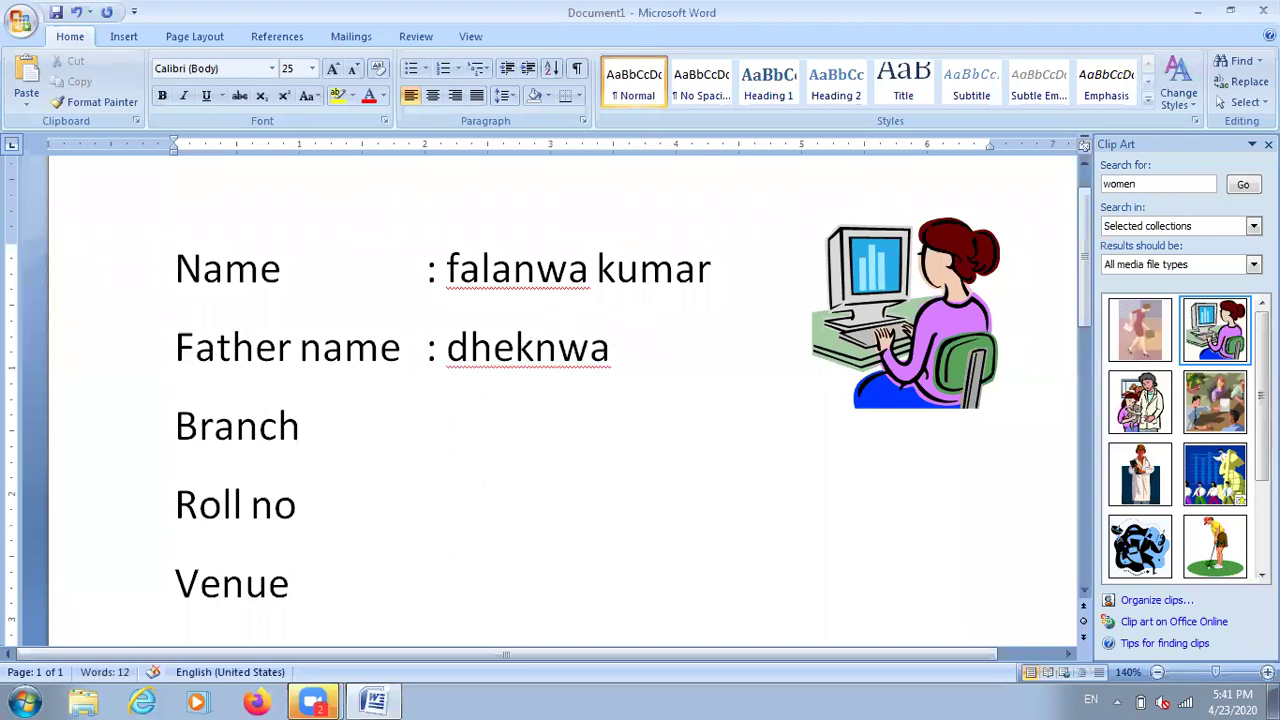
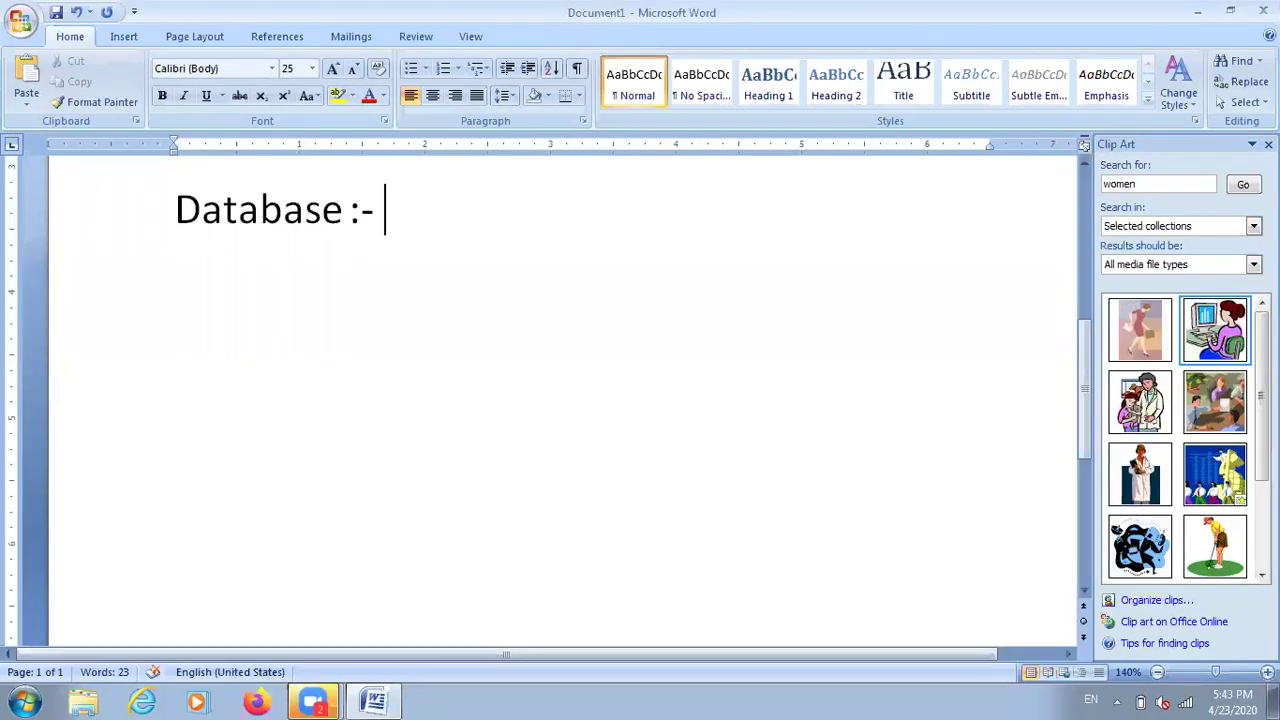
# - Draw a freehand red box with a zigzag line inside it below the Database heading
pyautogui.scroll(4, 500, 320)
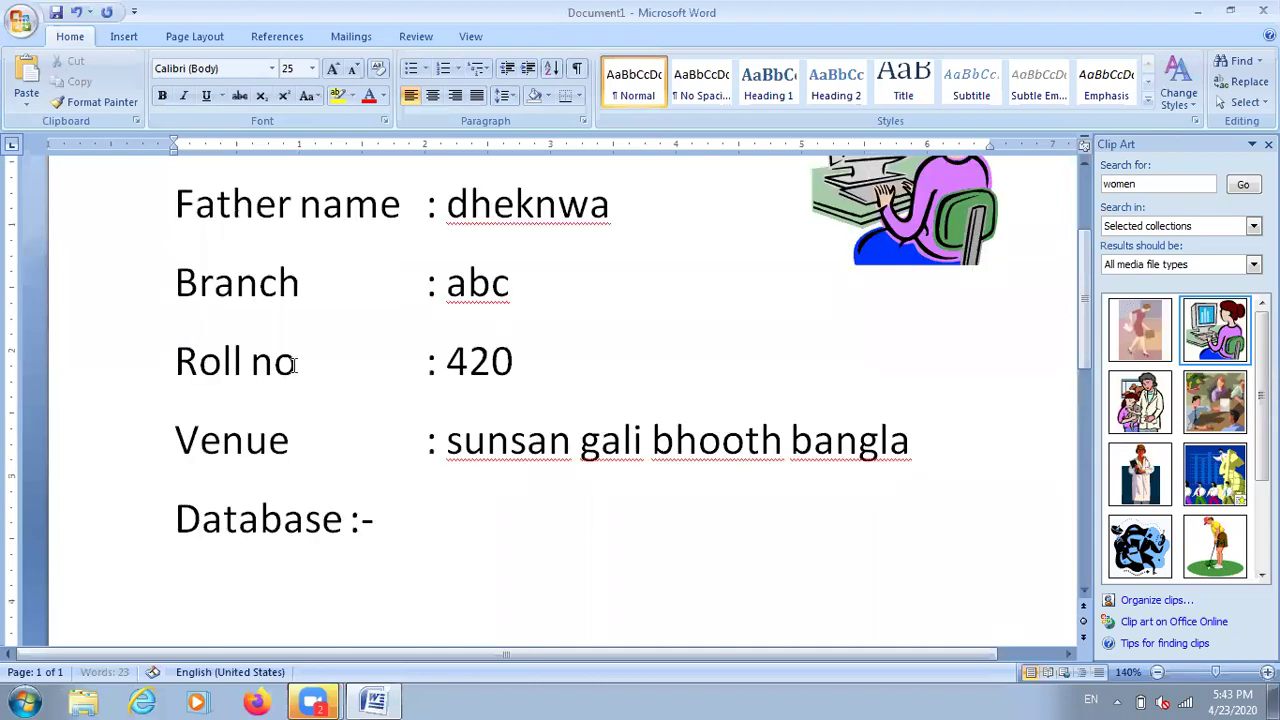
pyautogui.scroll(1, 293, 365)
pyautogui.scroll(-5, 293, 365)
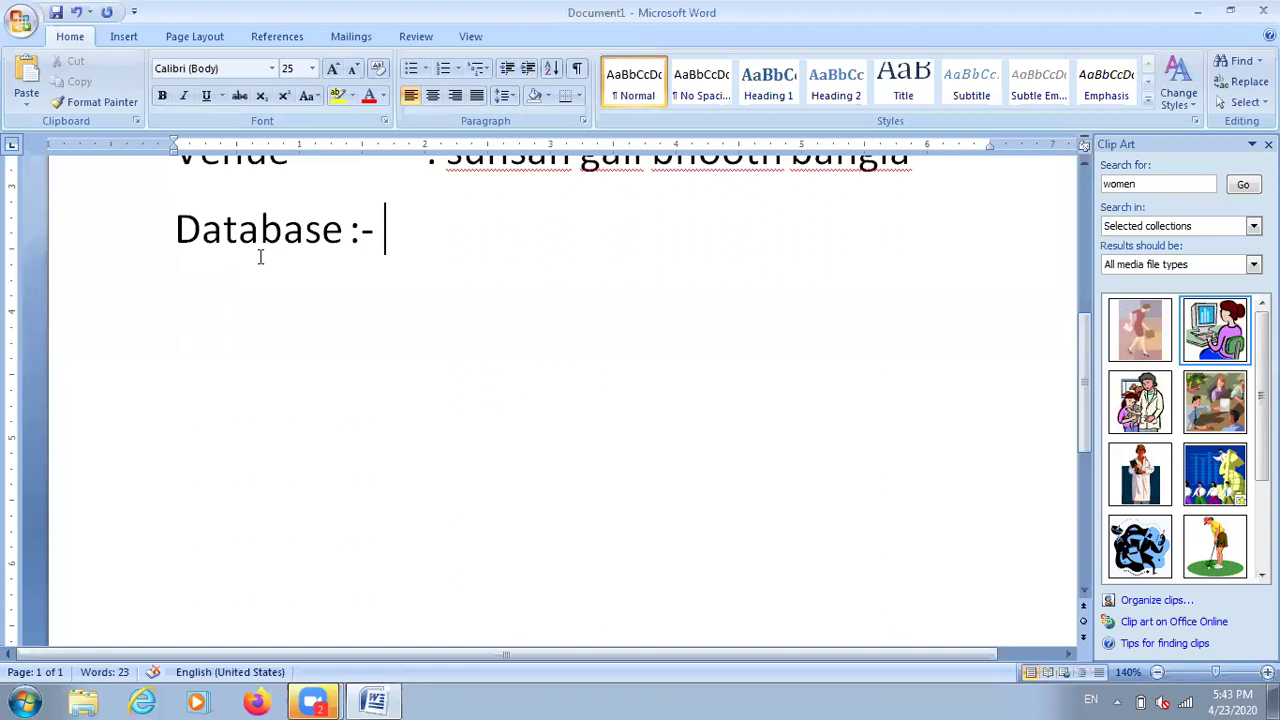
pyautogui.moveTo(267, 345); pyautogui.dragTo(267, 390)
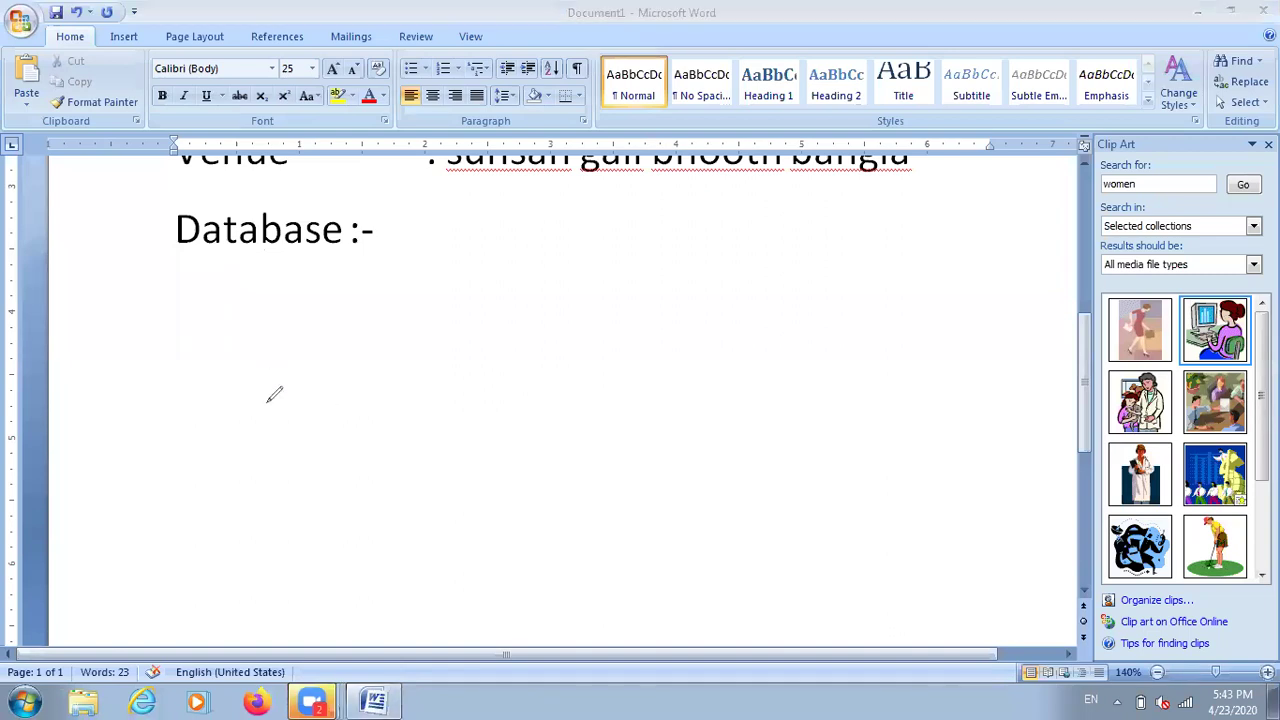
pyautogui.moveTo(268, 488)
pyautogui.mouseDown()
pyautogui.moveTo(445, 510)
pyautogui.moveTo(459, 346)
pyautogui.mouseUp()
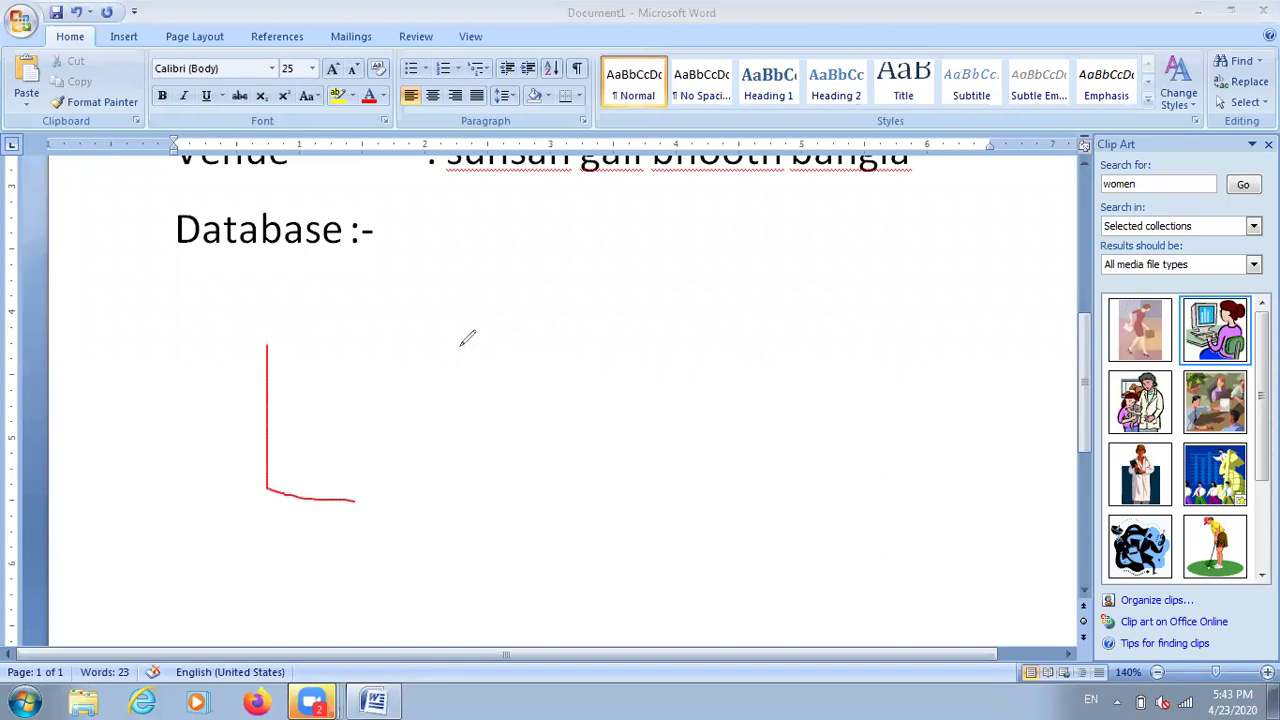
pyautogui.moveTo(267, 345); pyautogui.dragTo(459, 346)
pyautogui.moveTo(329, 337)
pyautogui.mouseDown()
pyautogui.moveTo(274, 375)
pyautogui.moveTo(403, 460)
pyautogui.mouseUp()
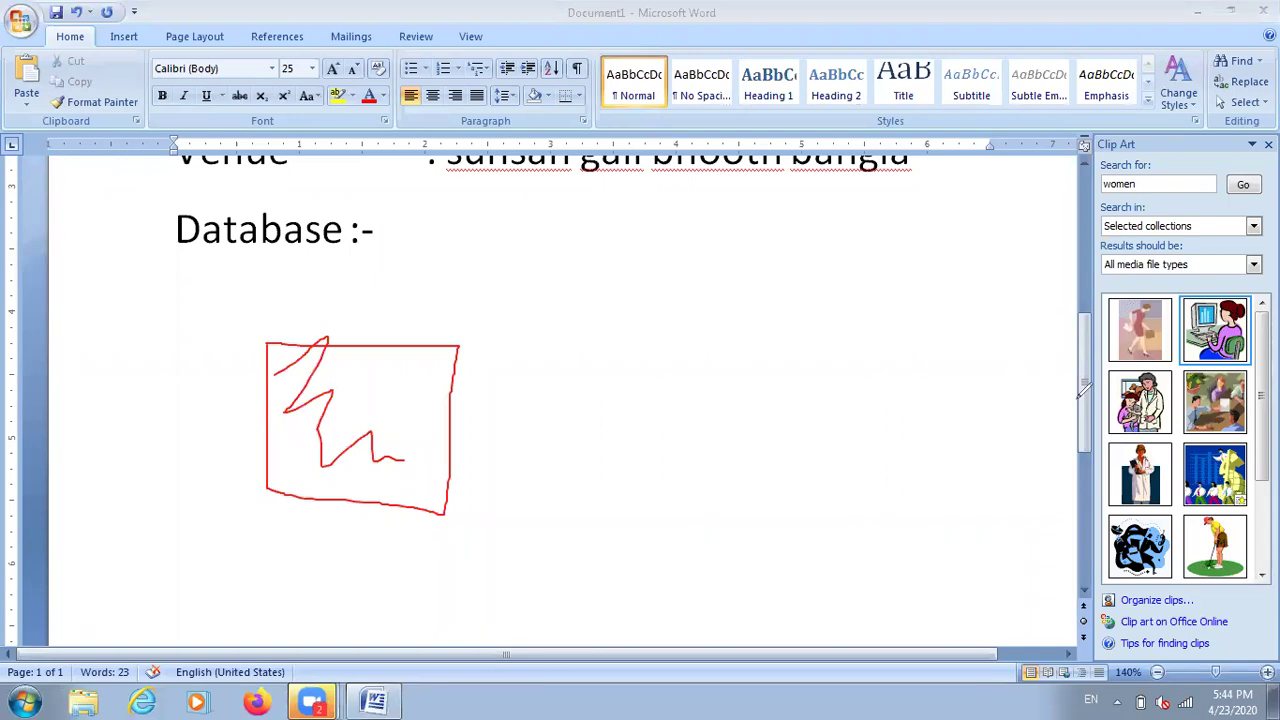
# - Highlight the value beside the Name label for review and return to the Database heading
pyautogui.scroll(4, 443, 271)
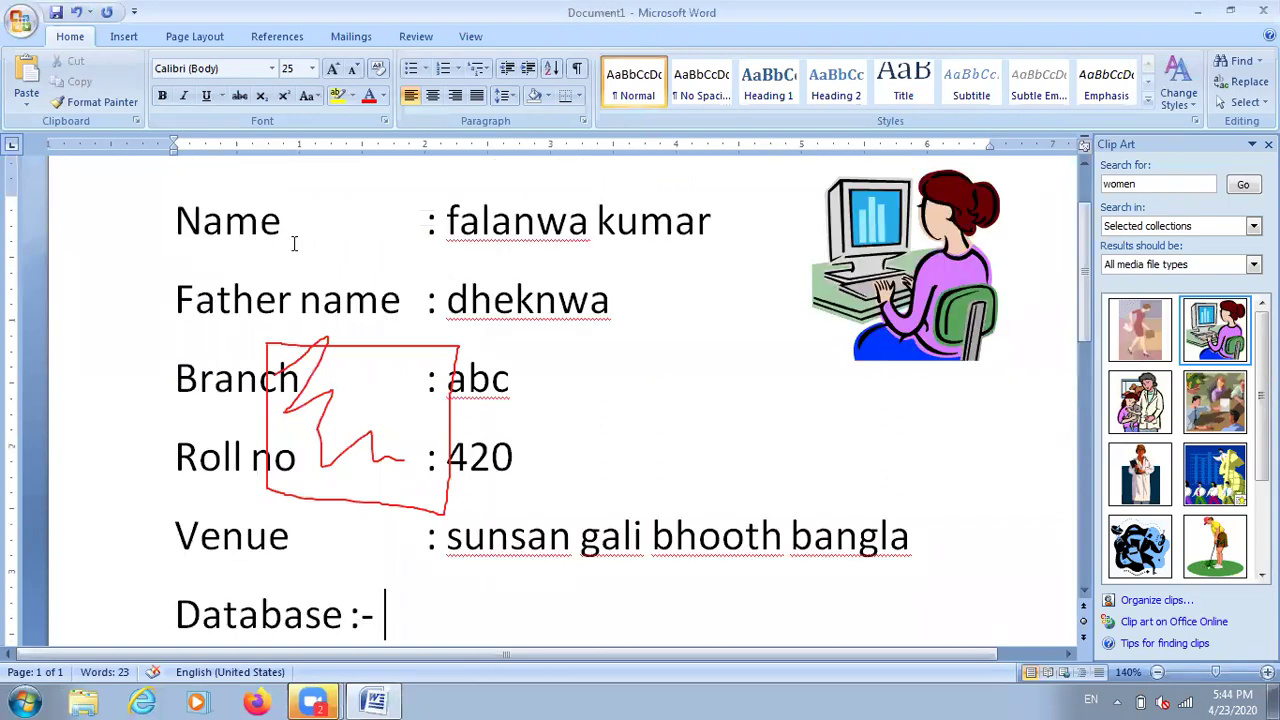
pyautogui.click(492, 224)
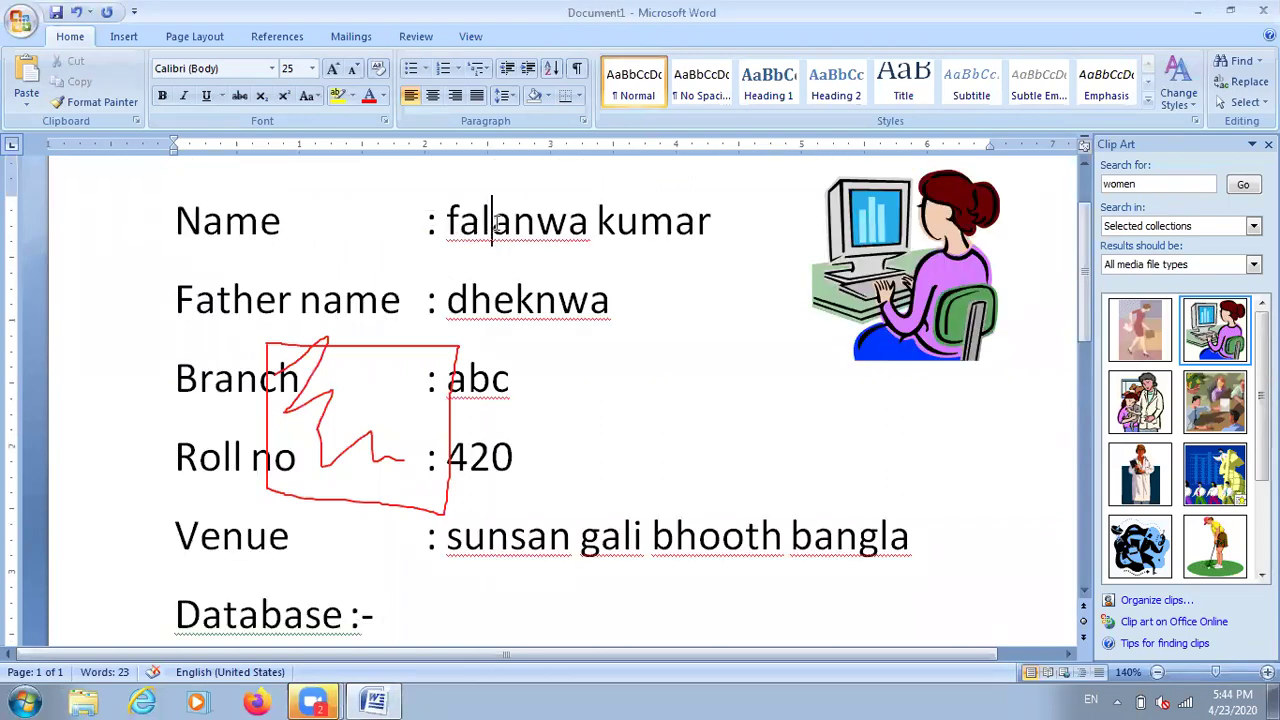
pyautogui.tripleClick(638, 226)
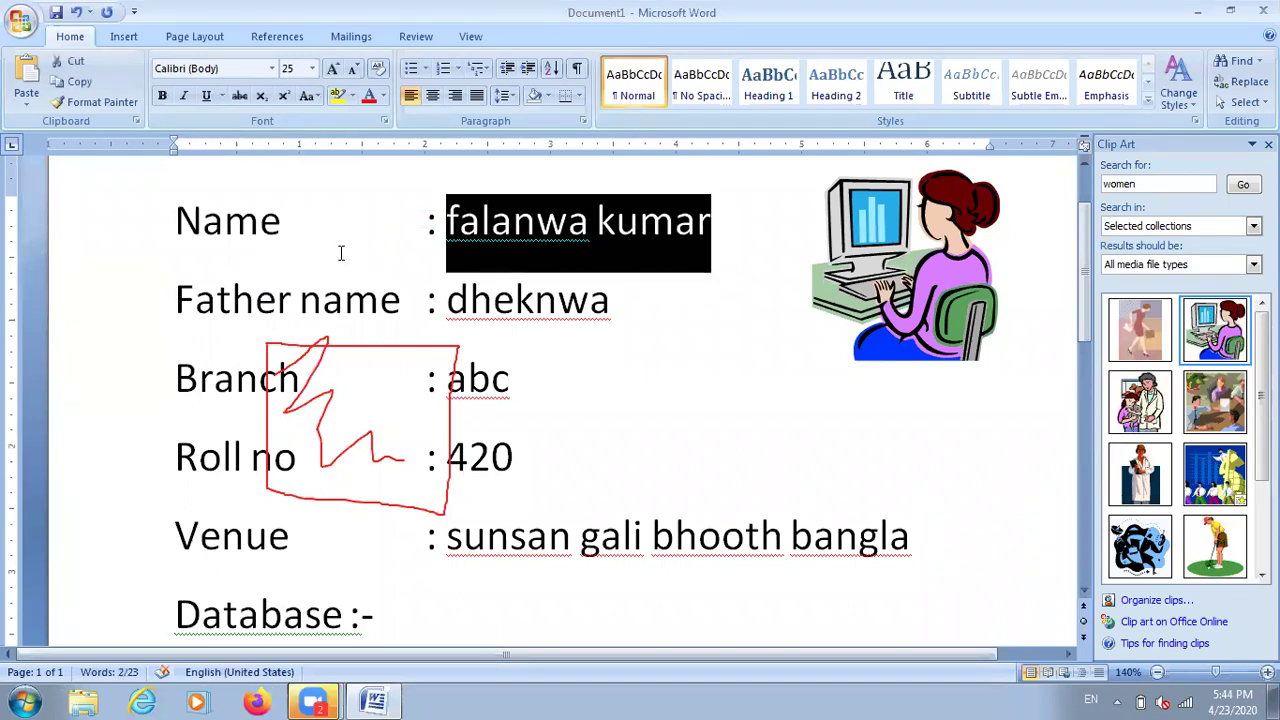
pyautogui.click(411, 232)
pyautogui.moveTo(450, 224); pyautogui.dragTo(673, 233)
pyautogui.scroll(-5, 648, 358)
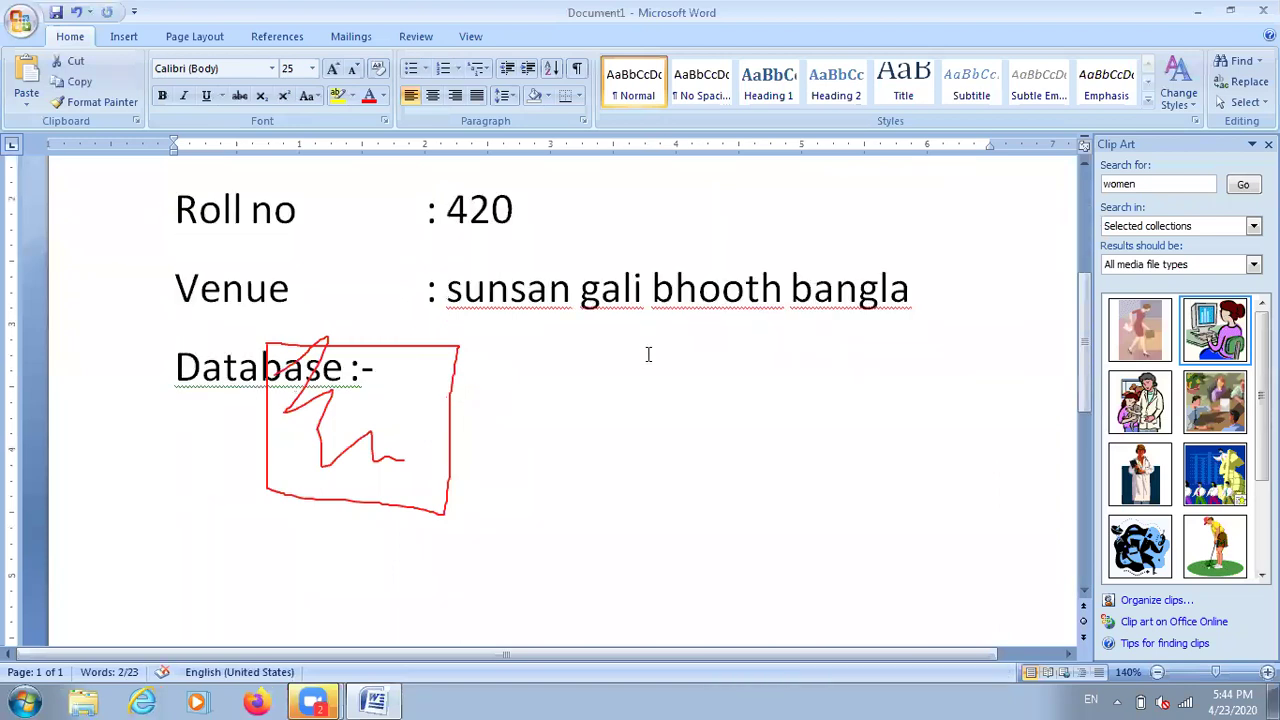
pyautogui.scroll(-3, 648, 354)
pyautogui.click(426, 436)
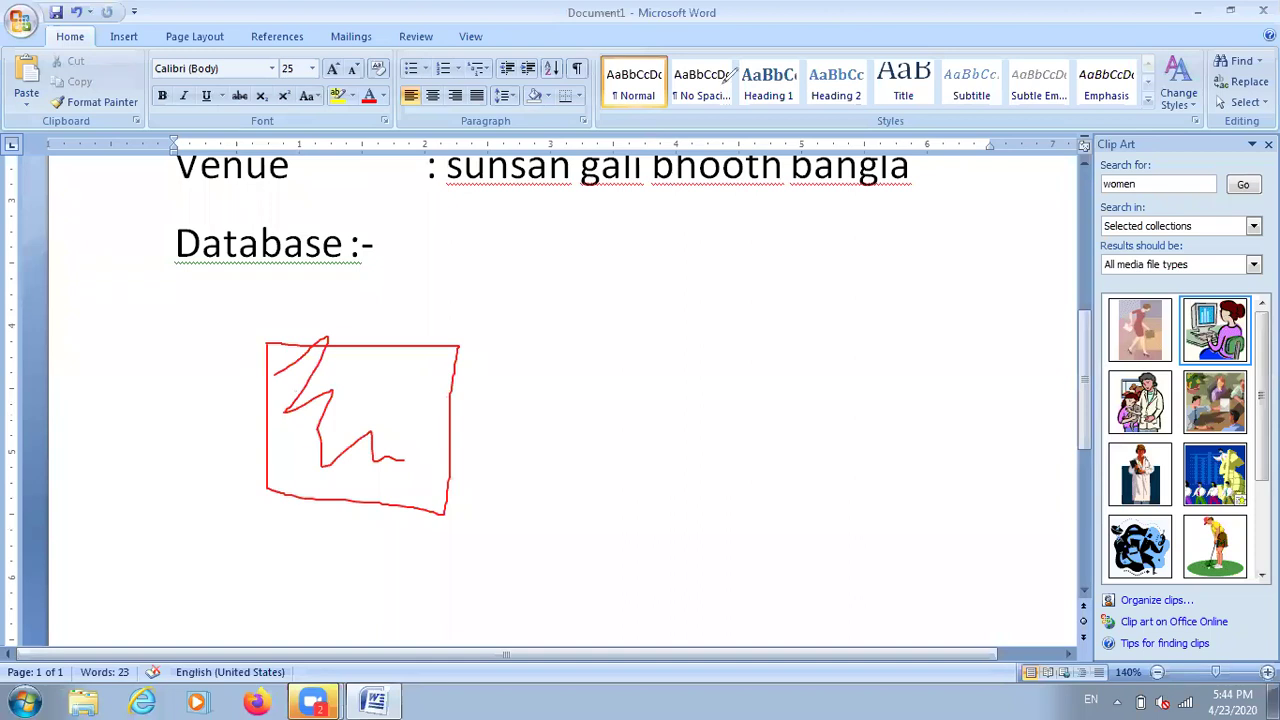
# - Draw a green table grid beside the red box and add tick marks near both shapes
pyautogui.moveTo(573, 345)
pyautogui.mouseDown()
pyautogui.moveTo(577, 410)
pyautogui.moveTo(684, 502)
pyautogui.moveTo(799, 492)
pyautogui.moveTo(556, 347)
pyautogui.mouseUp()
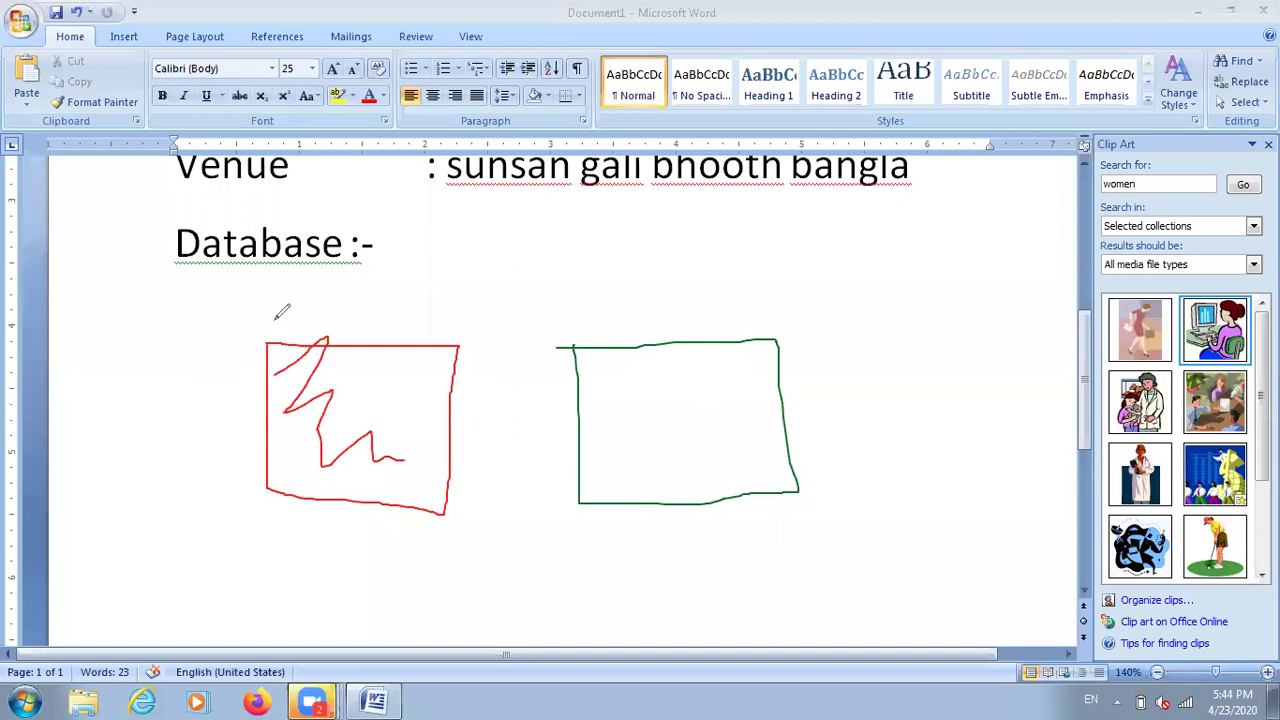
pyautogui.moveTo(238, 345); pyautogui.dragTo(243, 345)
pyautogui.moveTo(800, 342); pyautogui.dragTo(817, 348)
pyautogui.moveTo(575, 388); pyautogui.dragTo(854, 370)
pyautogui.moveTo(797, 405)
pyautogui.mouseDown()
pyautogui.moveTo(580, 424)
pyautogui.moveTo(828, 460)
pyautogui.mouseUp()
pyautogui.moveTo(623, 346); pyautogui.dragTo(623, 508)
pyautogui.moveTo(689, 334)
pyautogui.mouseDown()
pyautogui.moveTo(697, 508)
pyautogui.moveTo(739, 492)
pyautogui.mouseUp()
# - Draw a green tick on the red box and green lines linking it to the first rows of the grid
pyautogui.moveTo(195, 373)
pyautogui.mouseDown()
pyautogui.moveTo(323, 371)
pyautogui.moveTo(335, 336)
pyautogui.mouseUp()
pyautogui.moveTo(608, 401); pyautogui.dragTo(408, 402)
pyautogui.moveTo(517, 378); pyautogui.dragTo(444, 381)
pyautogui.moveTo(560, 370); pyautogui.dragTo(646, 369)
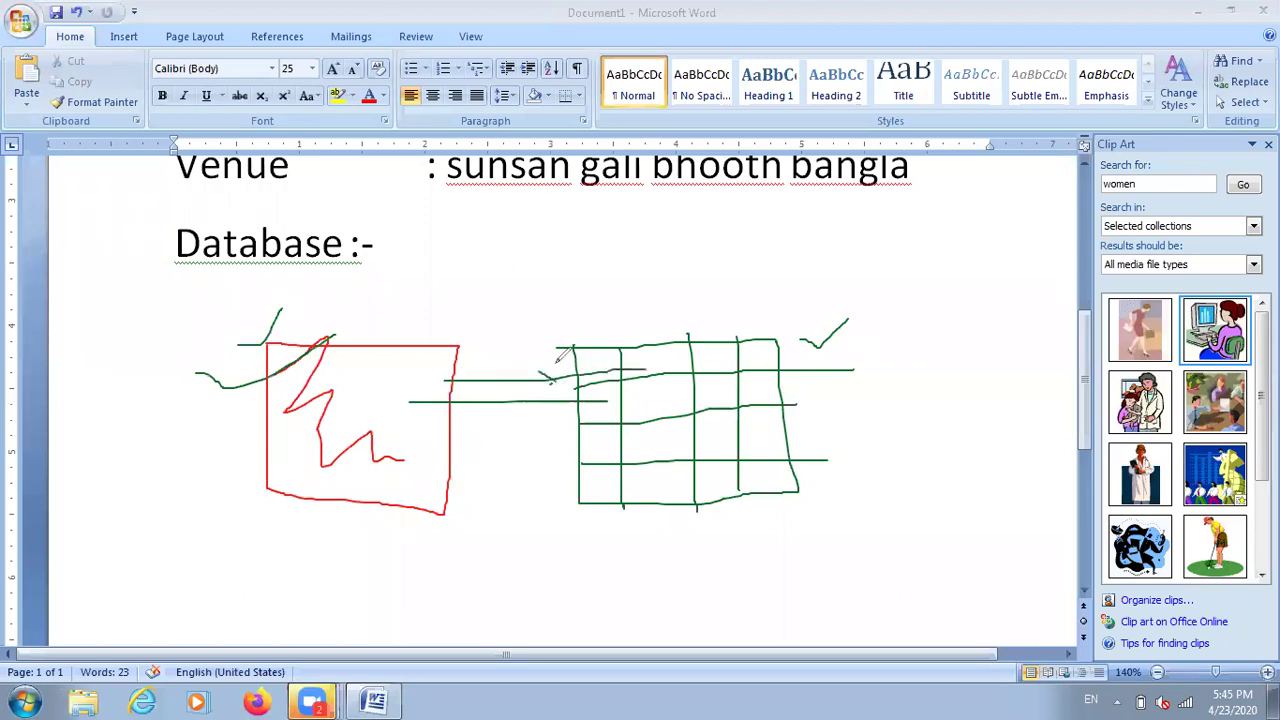
pyautogui.moveTo(564, 359); pyautogui.dragTo(856, 352)
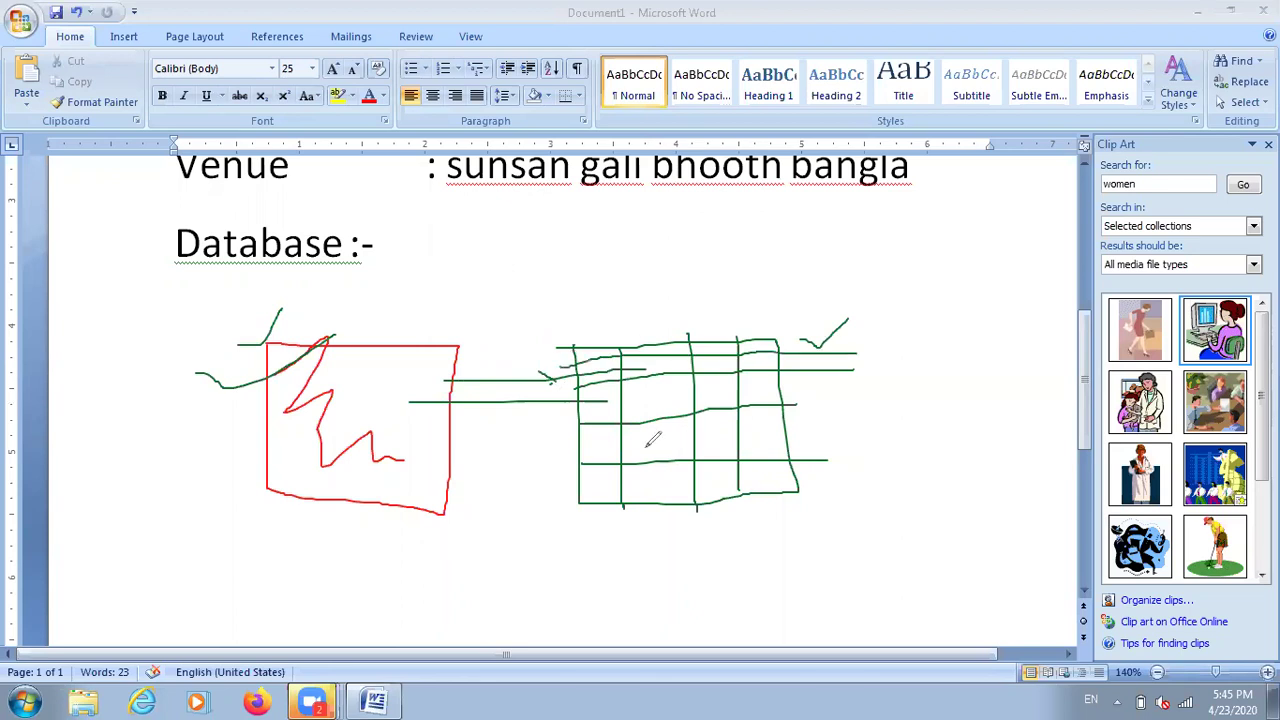
pyautogui.moveTo(418, 404); pyautogui.dragTo(590, 363)
# - Draw three small green boxes above the grid and an n below it, and erase all the drawn annotations
pyautogui.moveTo(533, 238); pyautogui.dragTo(585, 284)
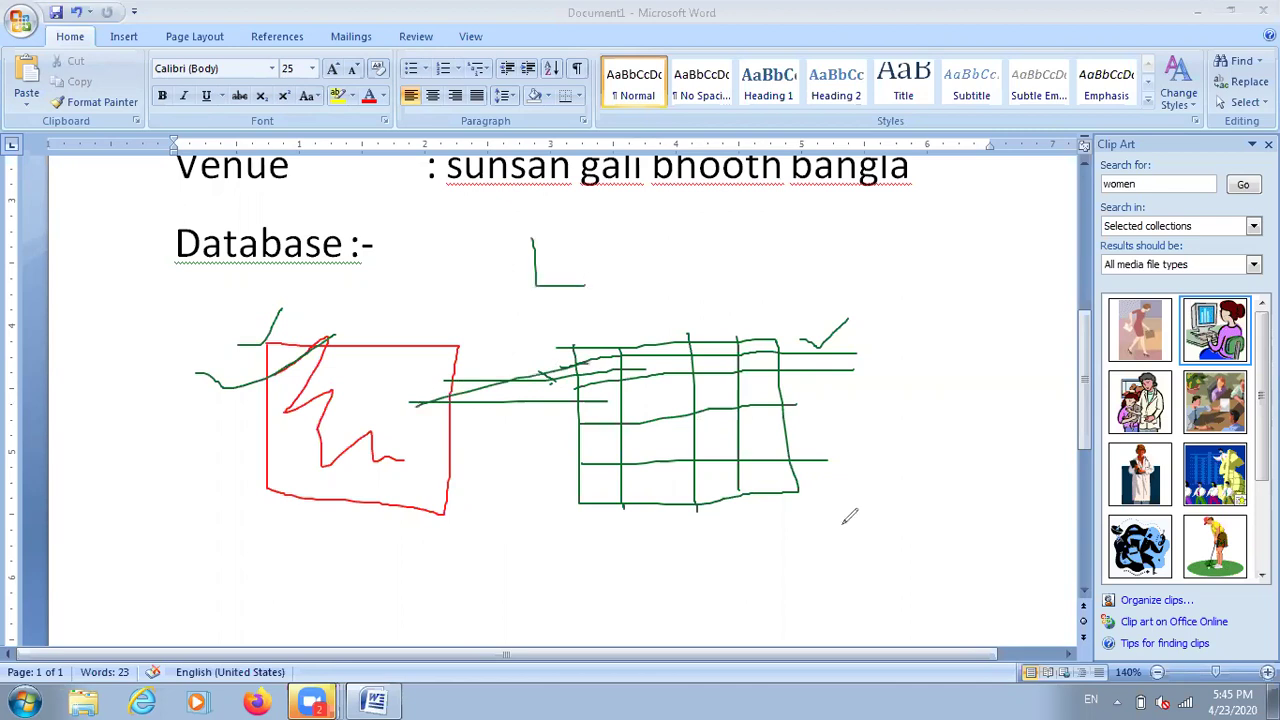
pyautogui.moveTo(701, 409); pyautogui.dragTo(827, 389)
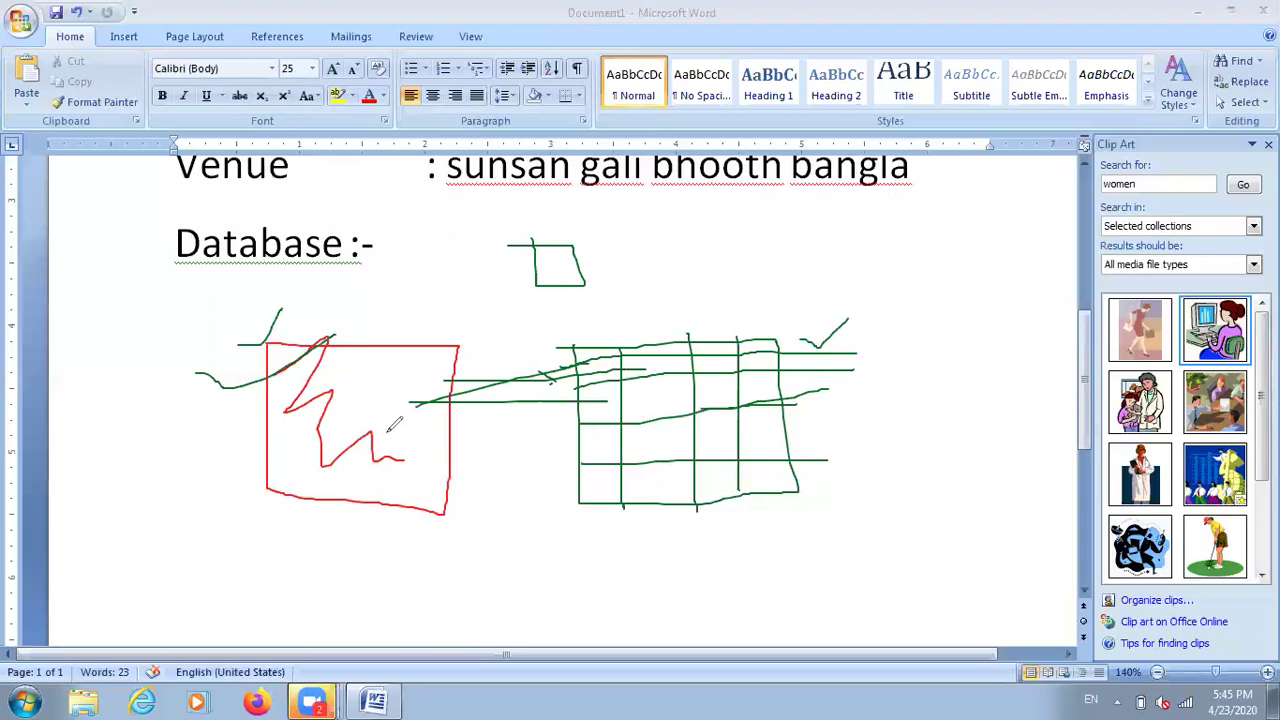
pyautogui.moveTo(638, 251); pyautogui.dragTo(654, 281)
pyautogui.click(765, 432)
pyautogui.click(717, 257)
pyautogui.moveTo(733, 234); pyautogui.dragTo(751, 262)
pyautogui.moveTo(777, 519); pyautogui.dragTo(805, 537)
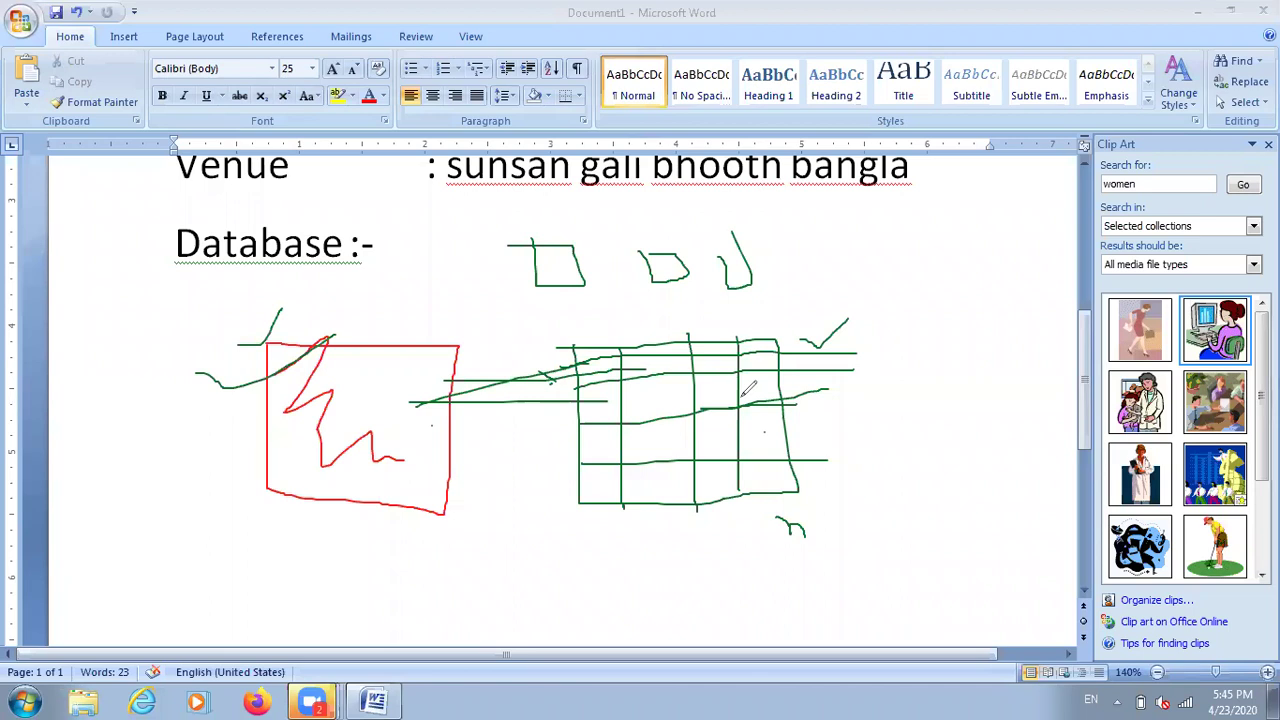
pyautogui.press('e')
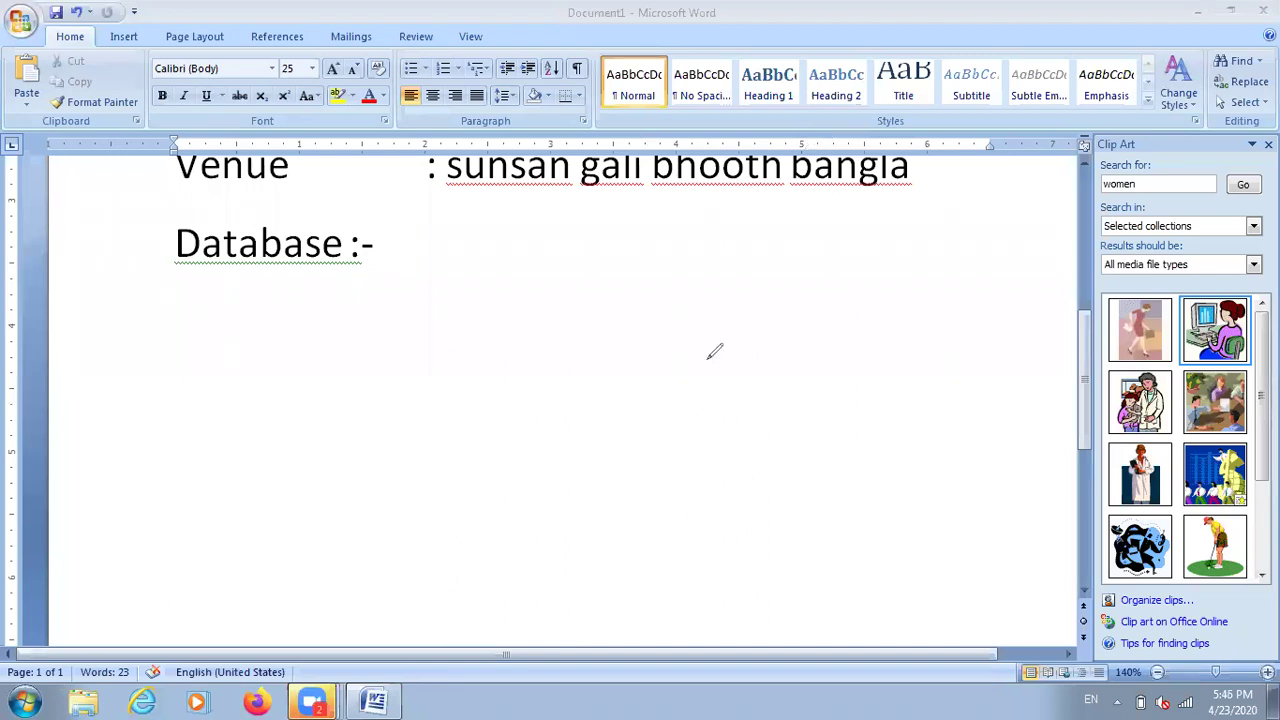
# - Delete the whole sample form, including its label lines and the clip art, leaving the document empty
pyautogui.scroll(5, 680, 368)
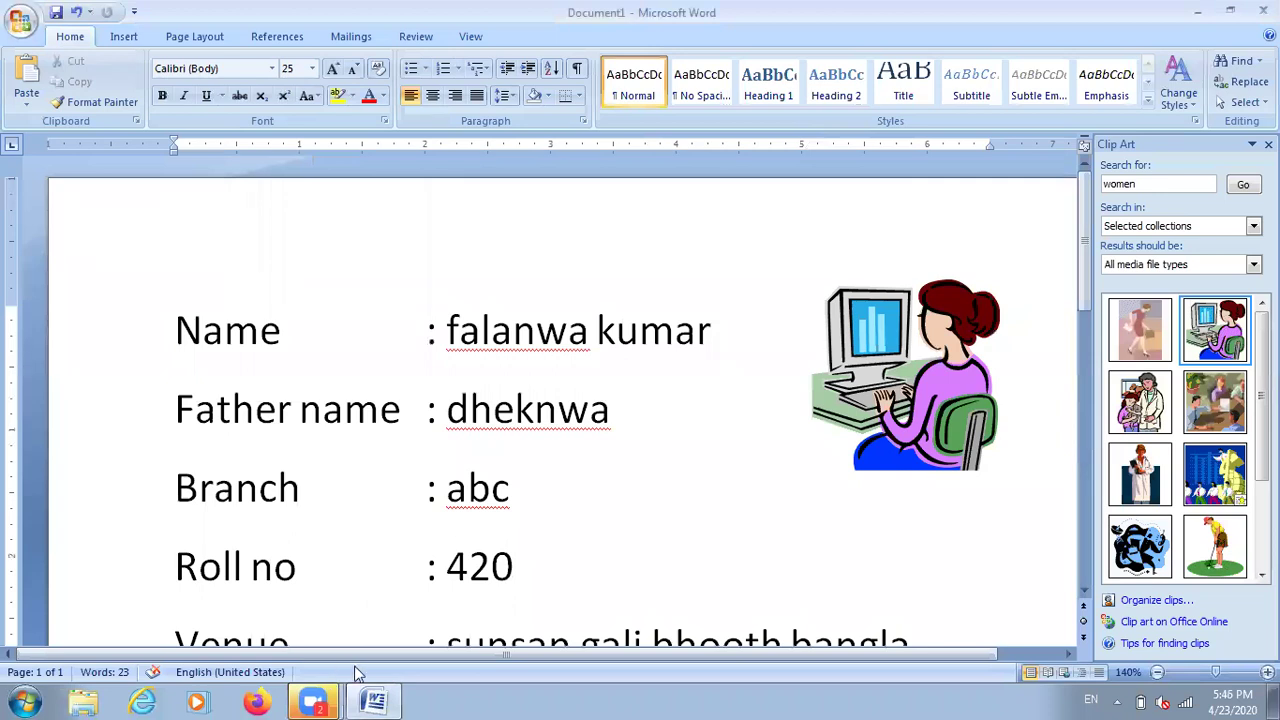
pyautogui.click(428, 330)
pyautogui.scroll(-5, 706, 437)
pyautogui.doubleClick(706, 437)
pyautogui.press('Delete')
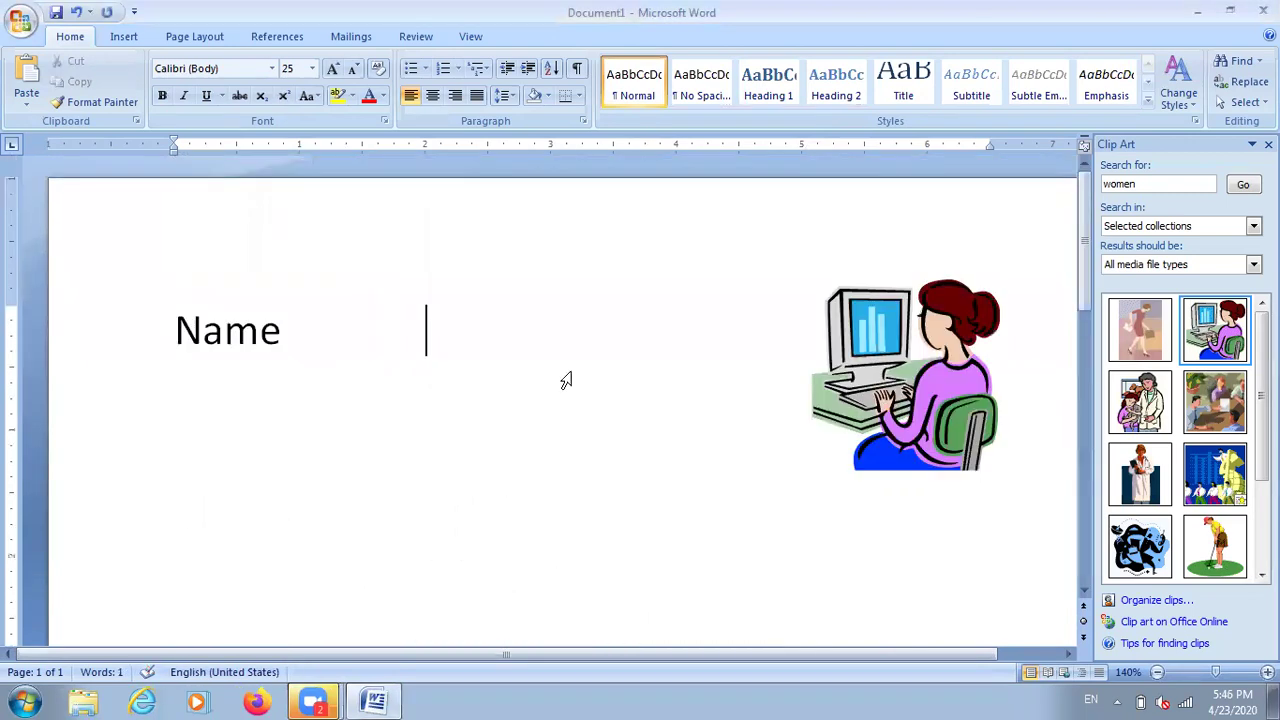
pyautogui.hotkey('ctrl', 'a')
pyautogui.press('Delete')
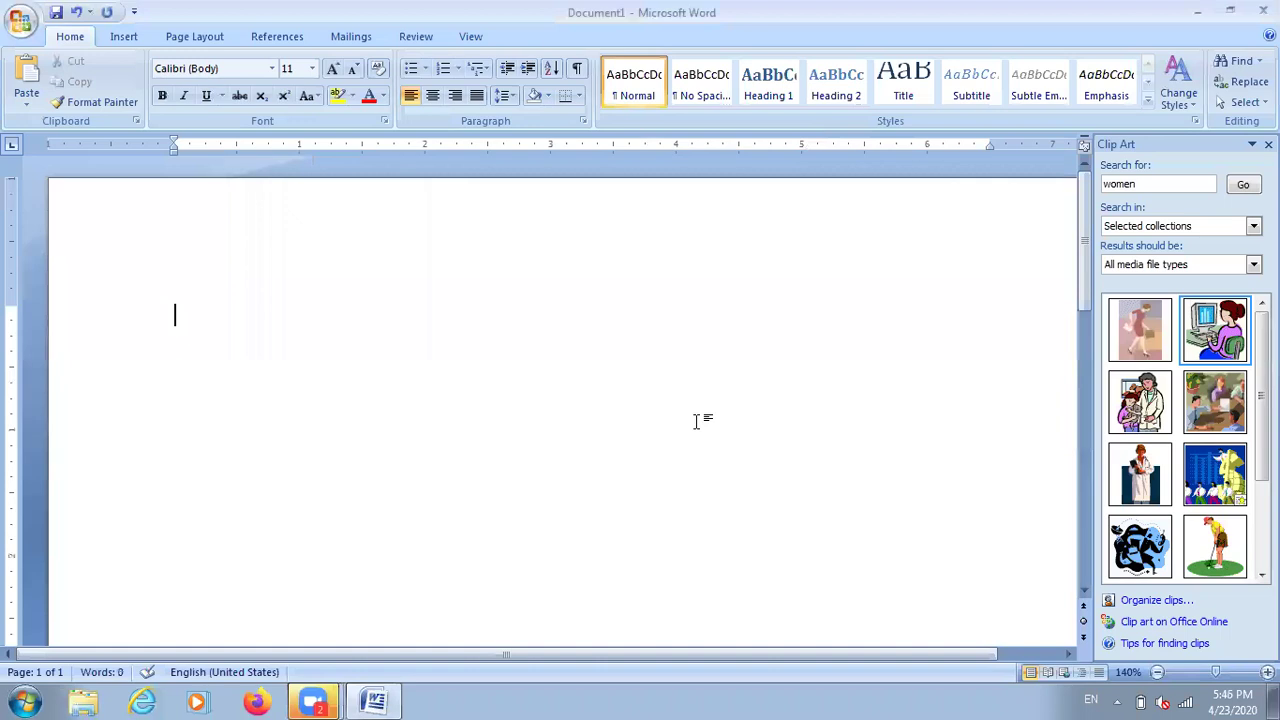
# - Increase the font size to 18 and write the salutation "Dear" on the first line
pyautogui.hotkey('ctrl', 'shift', '.')
pyautogui.hotkey('ctrl', 'shift', '.')
pyautogui.hotkey('ctrl', 'shift', '.')
pyautogui.hotkey('ctrl', 'shift', '.')
pyautogui.write('dear')
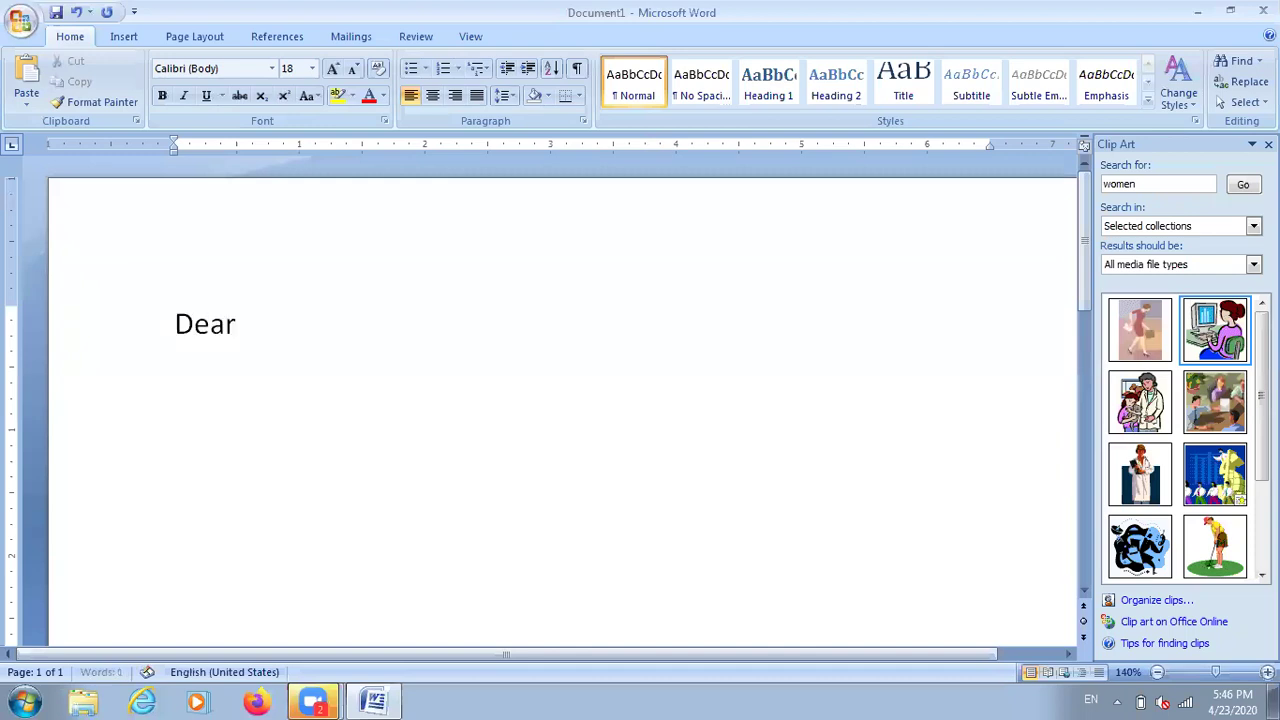
# - Start an indented paragraph below the salutation with "I am very happy to inform you", applying the suggested spelling "inform"
pyautogui.press('Return')
pyautogui.press('Tab')
pyautogui.write('i am very happy to infr')
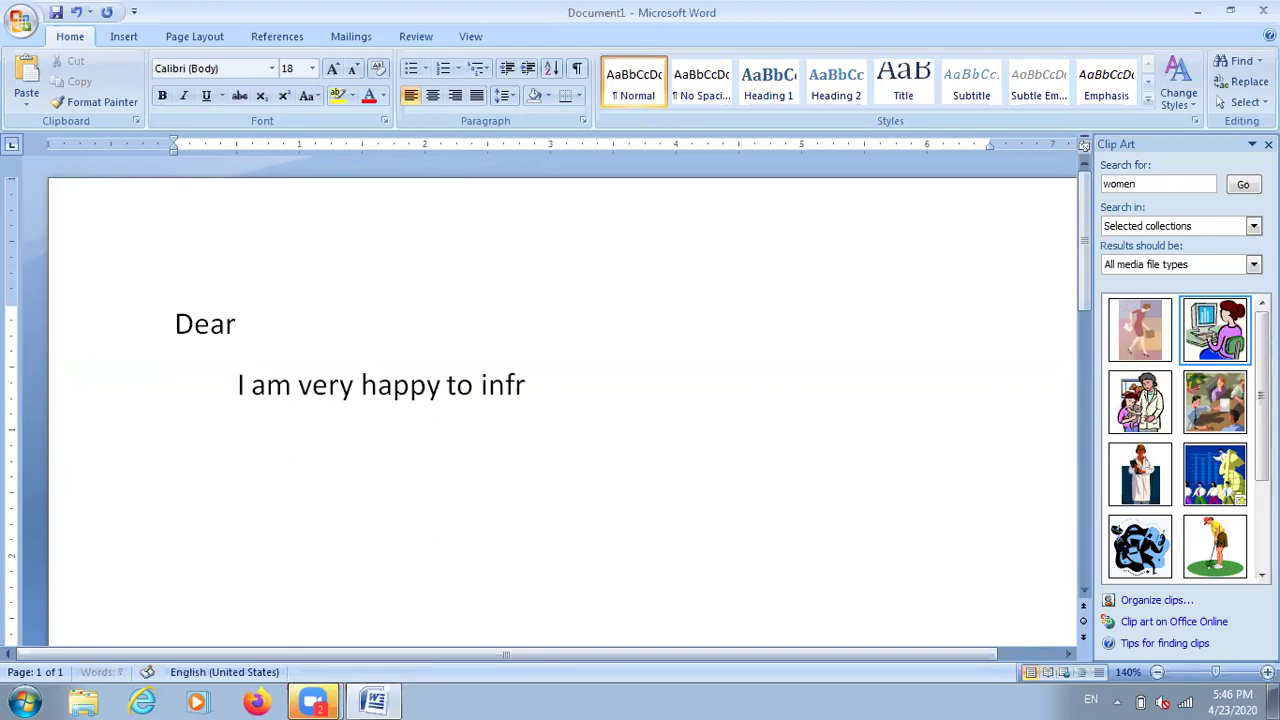
pyautogui.write('om you')
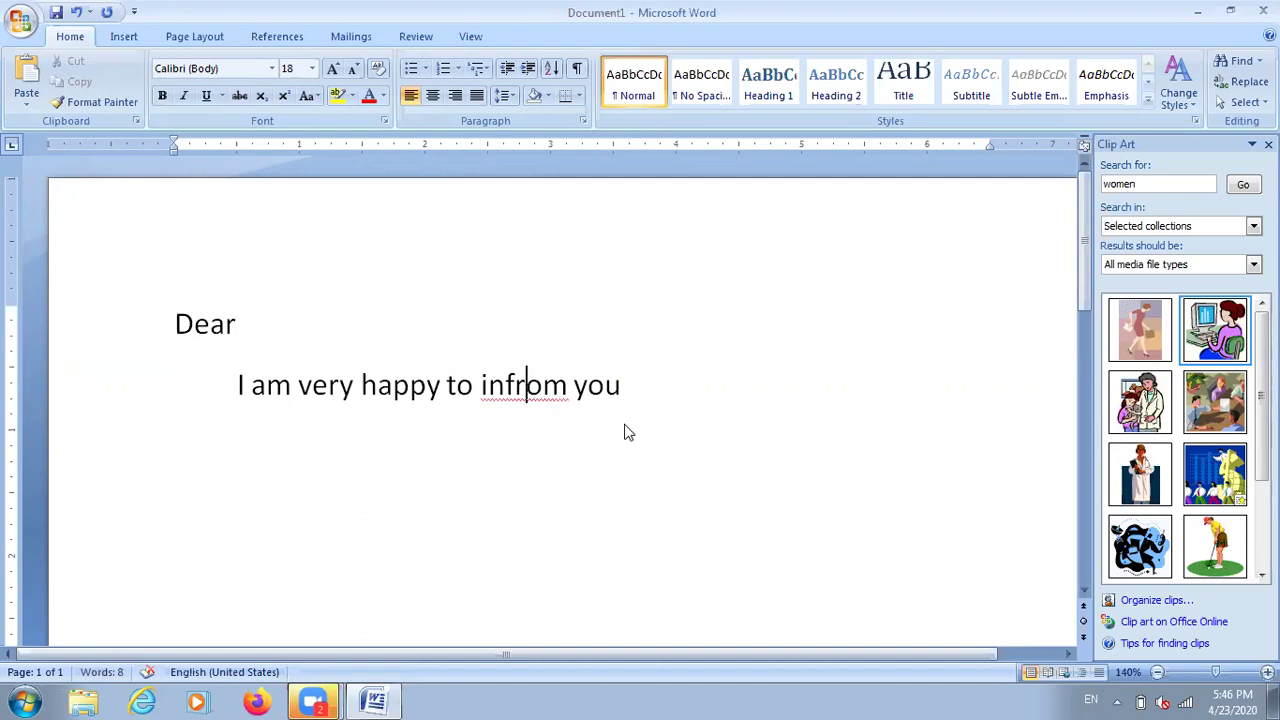
pyautogui.rightClick(565, 392)
pyautogui.click(660, 415)
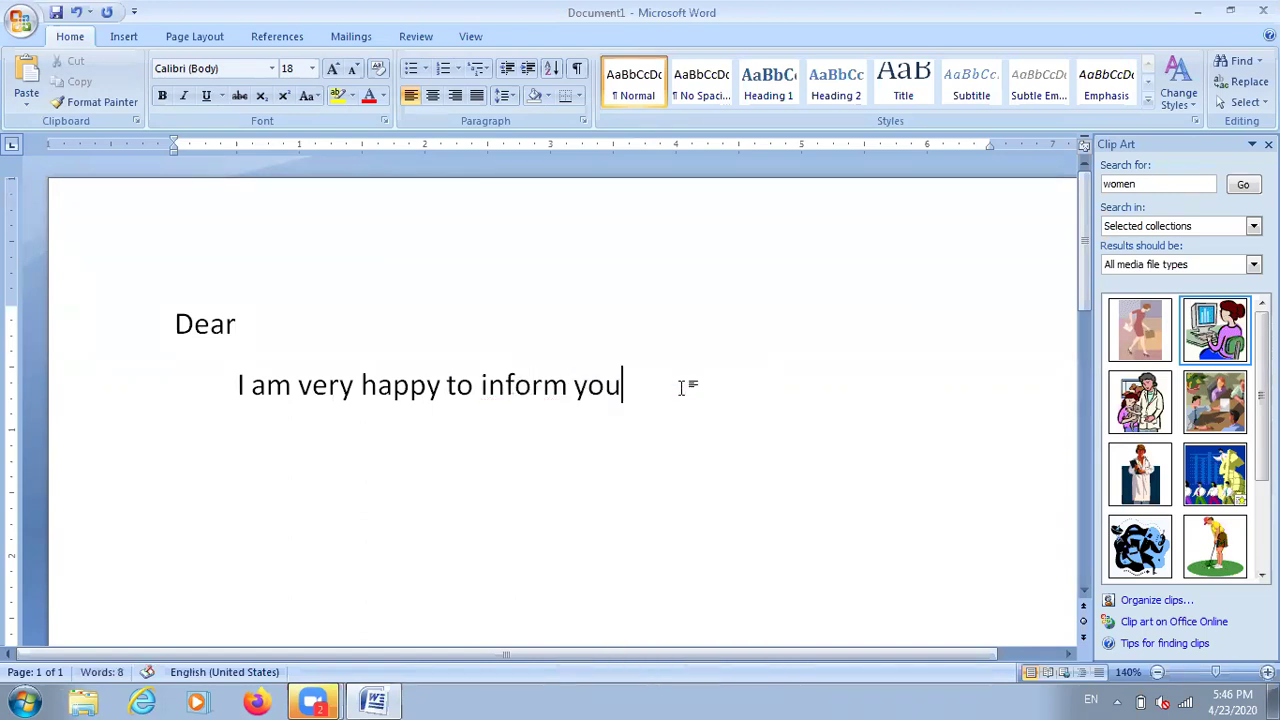
# - Complete the opening sentence with "that tomorrow is my birthday."
pyautogui.write('that')
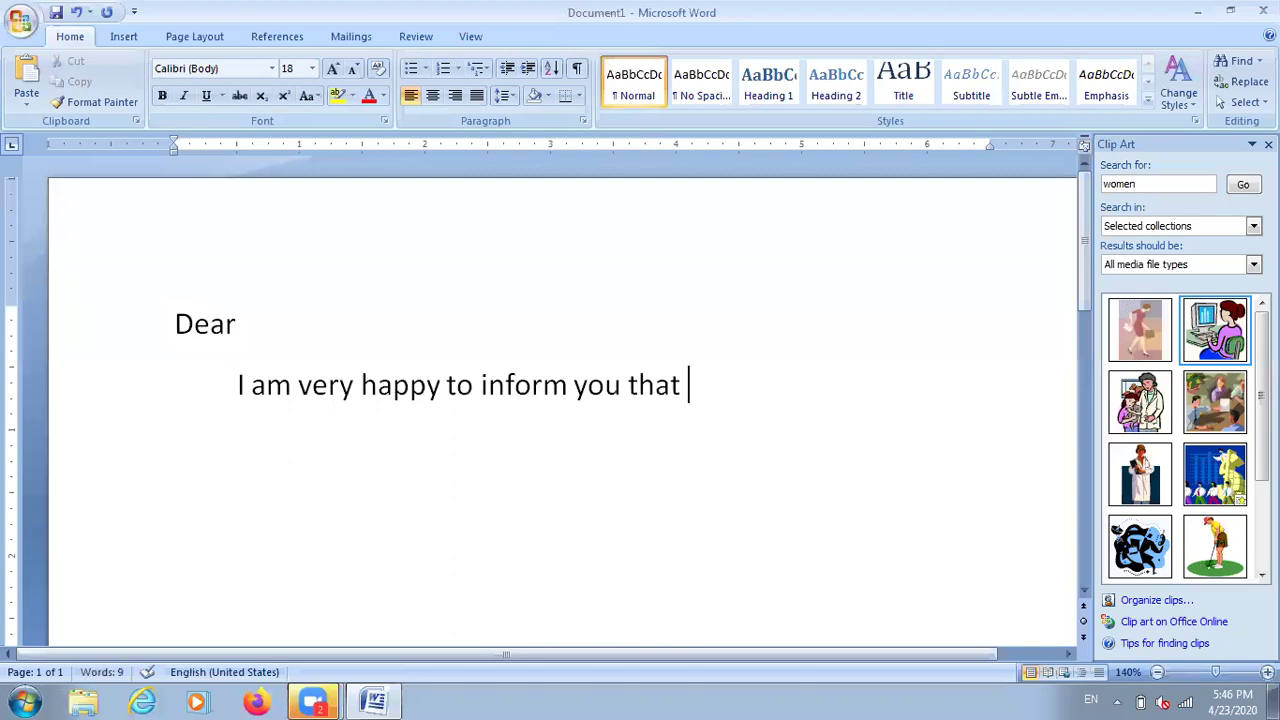
pyautogui.write(' tommorow is my bira')
pyautogui.press('BackSpace')
pyautogui.write('thd')
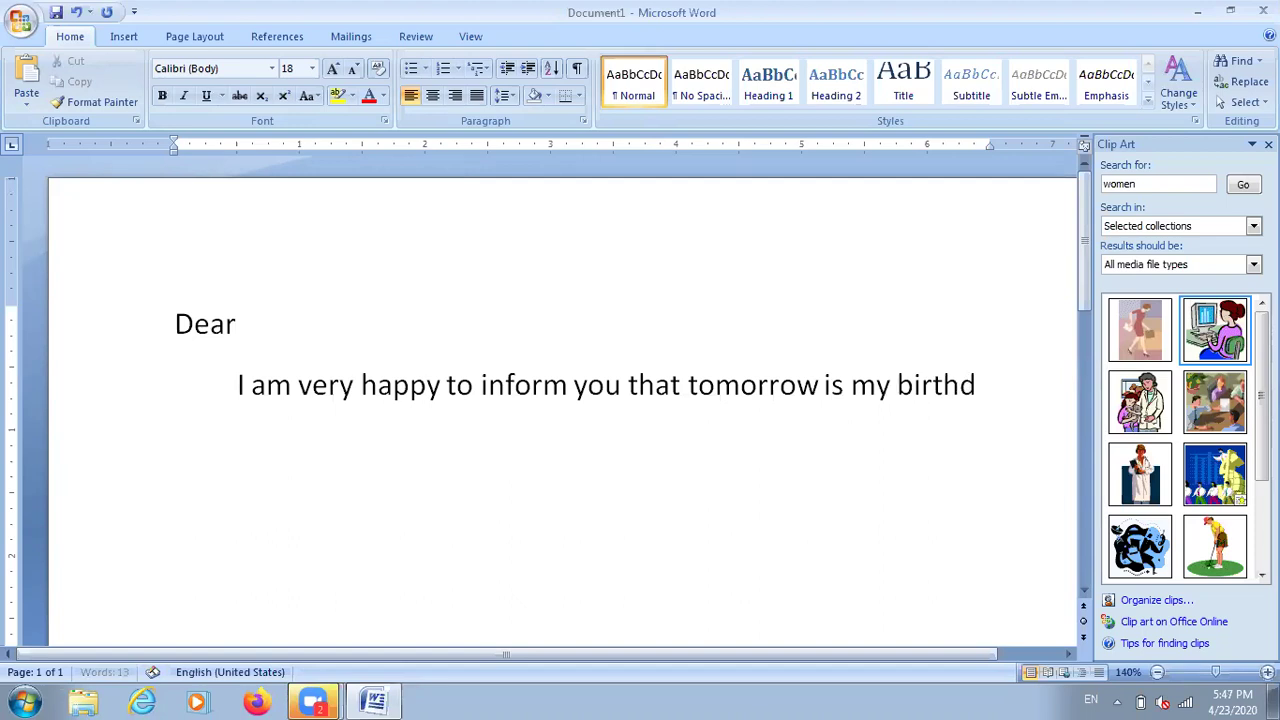
pyautogui.write('ay.')
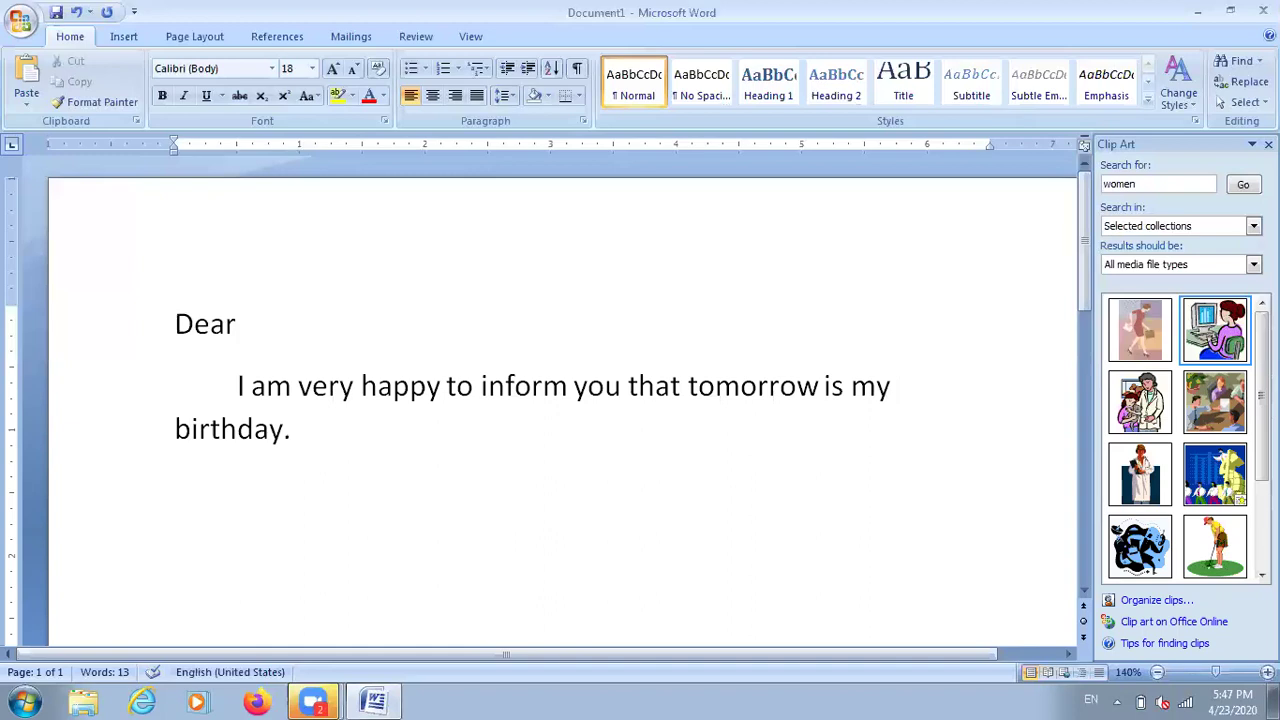
# - Continue the paragraph with "Please come with a very big gift"
pyautogui.write('please')
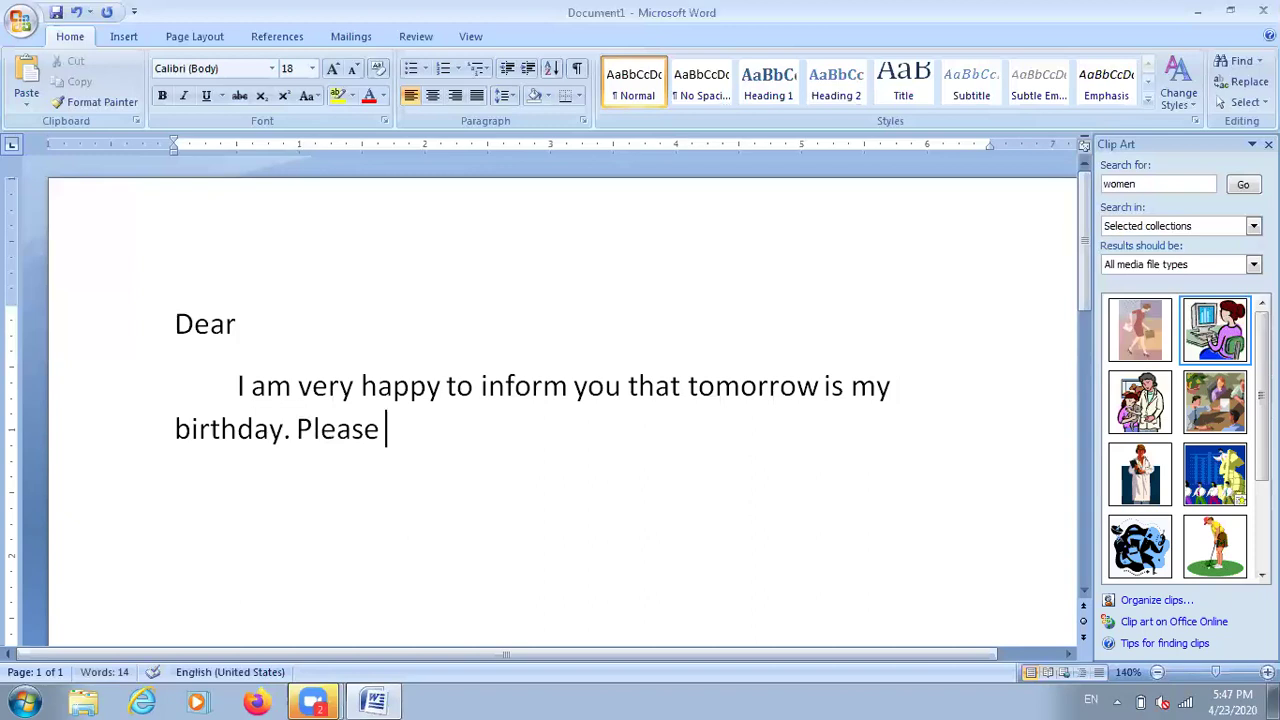
pyautogui.write(' come with a')
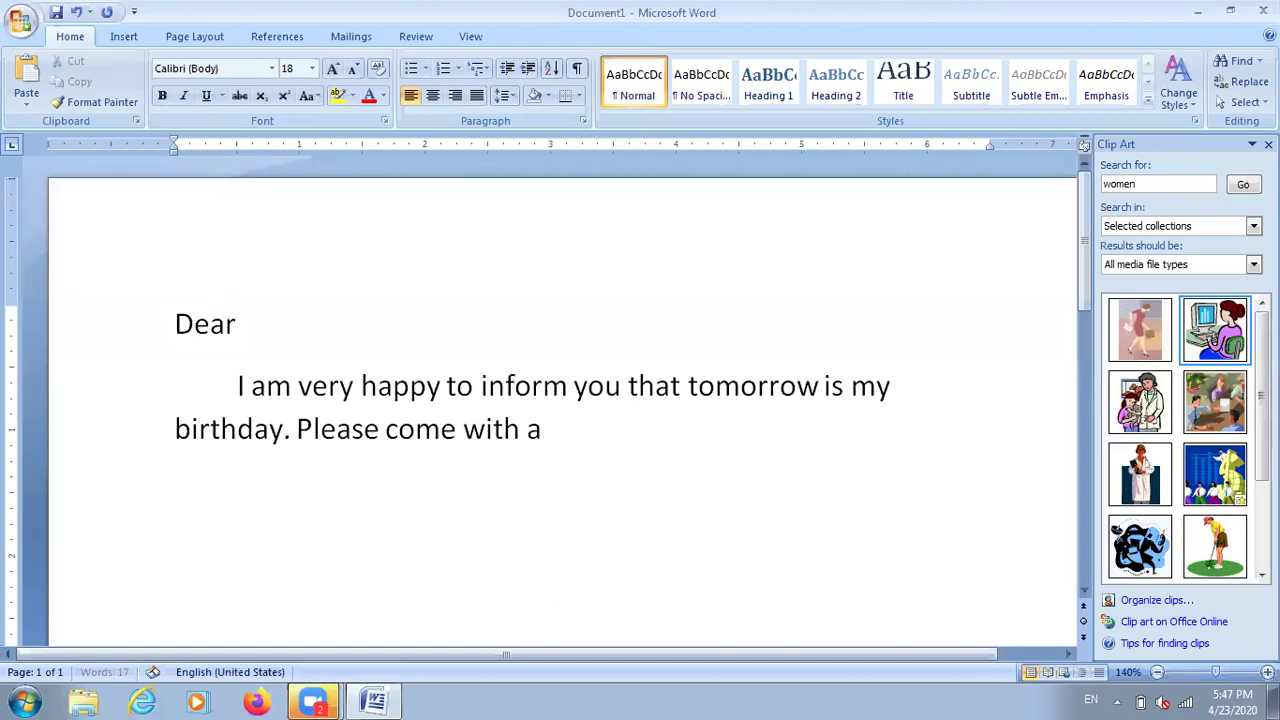
pyautogui.write(' very big gift')
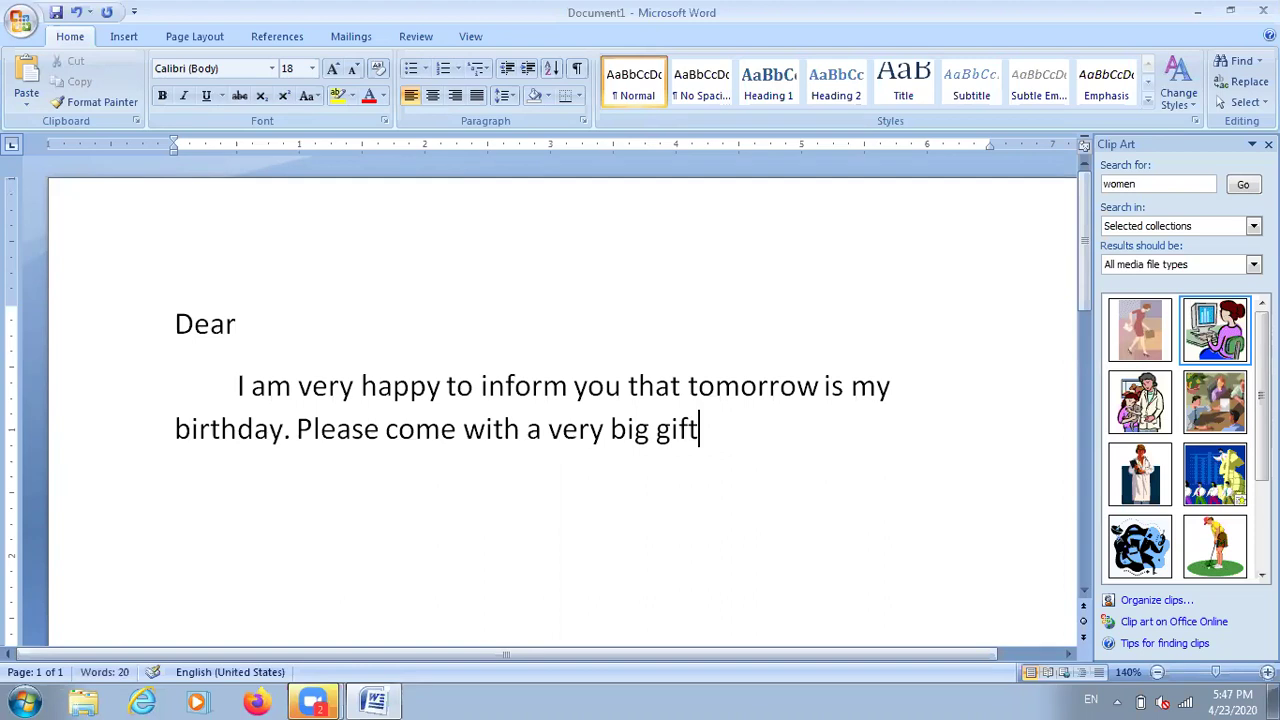
# - End the gift sentence, add "Otherwise patli gali se nikal lena.", and accept the one-word suggestion for "Other wise"
pyautogui.write('. other')
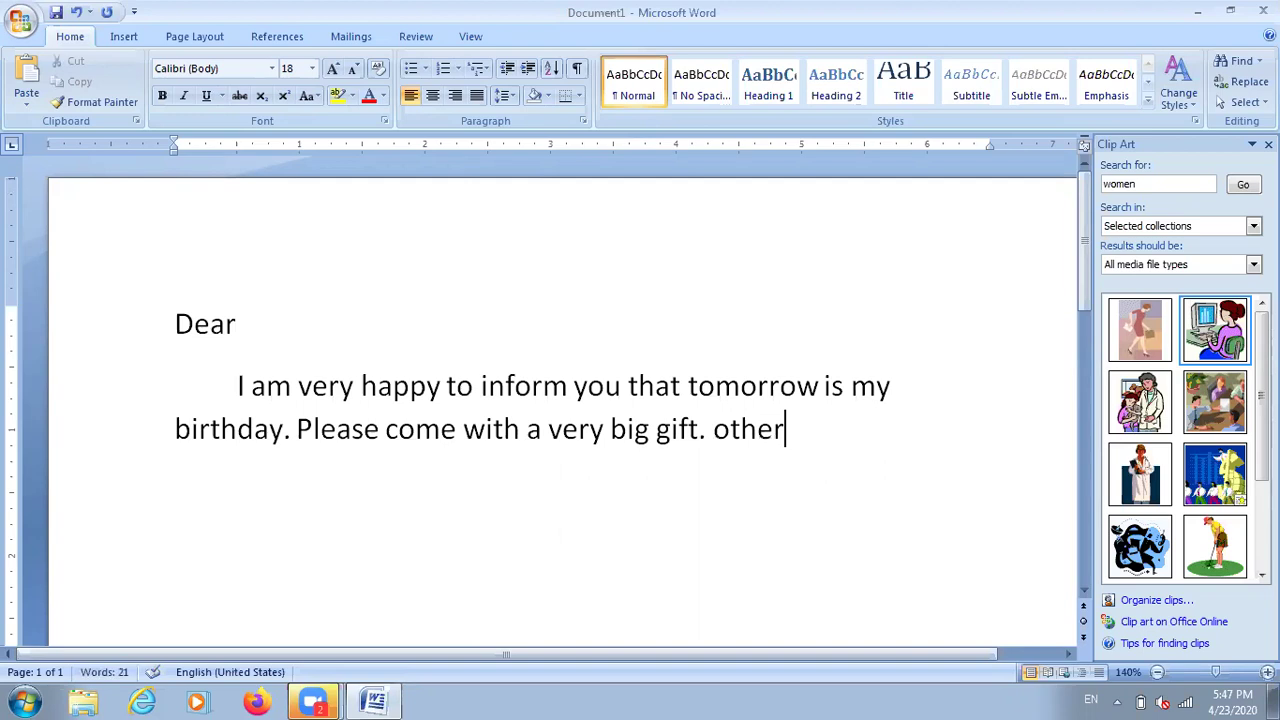
pyautogui.write(' wise pa')
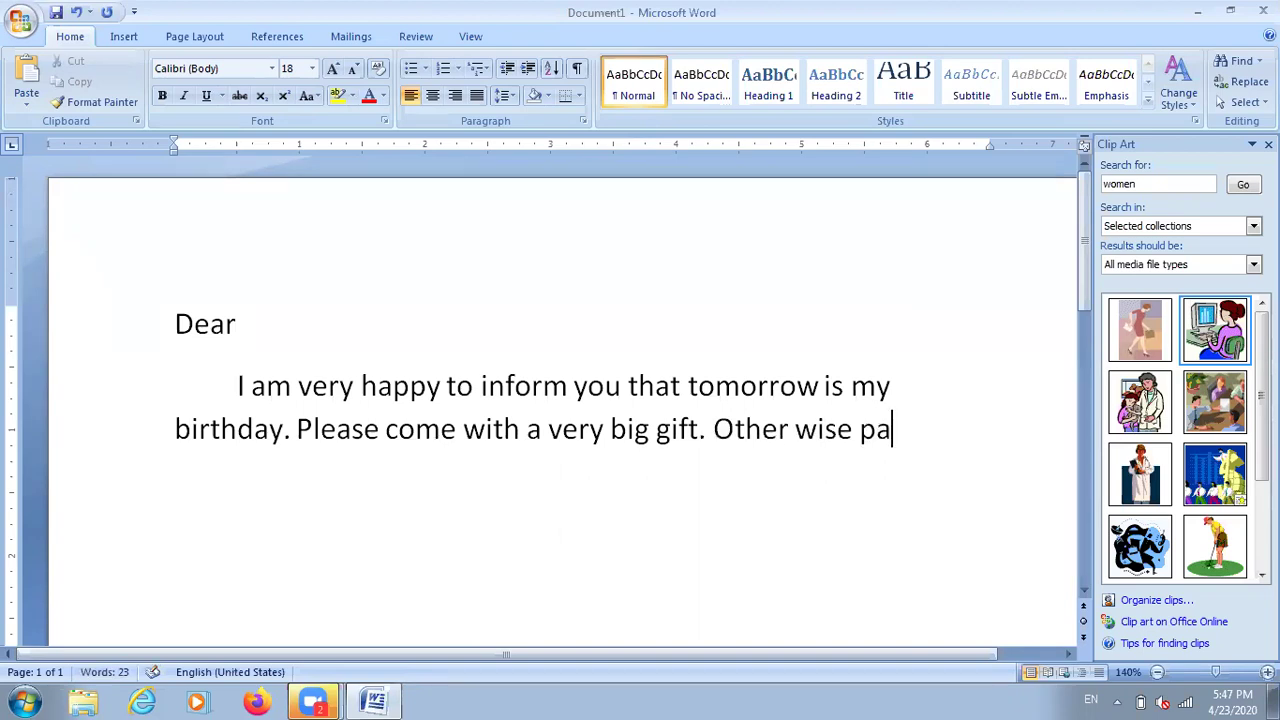
pyautogui.write('tli gali se ')
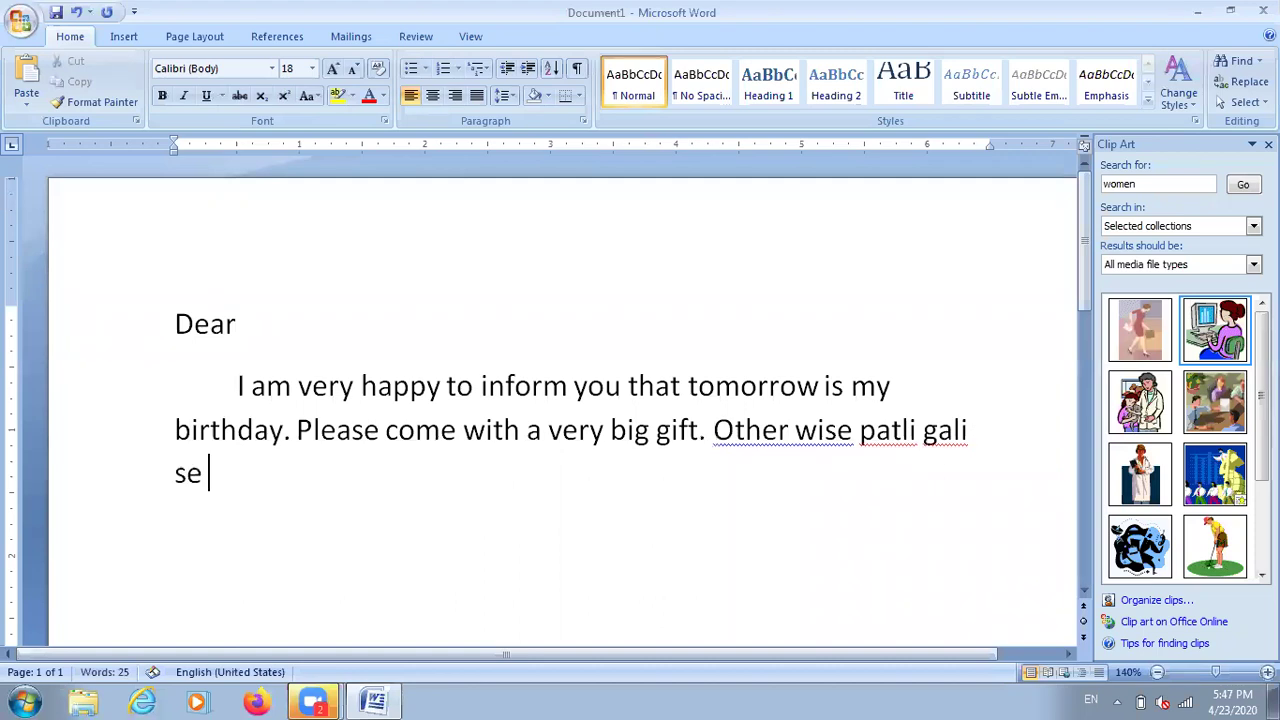
pyautogui.write('nikal le')
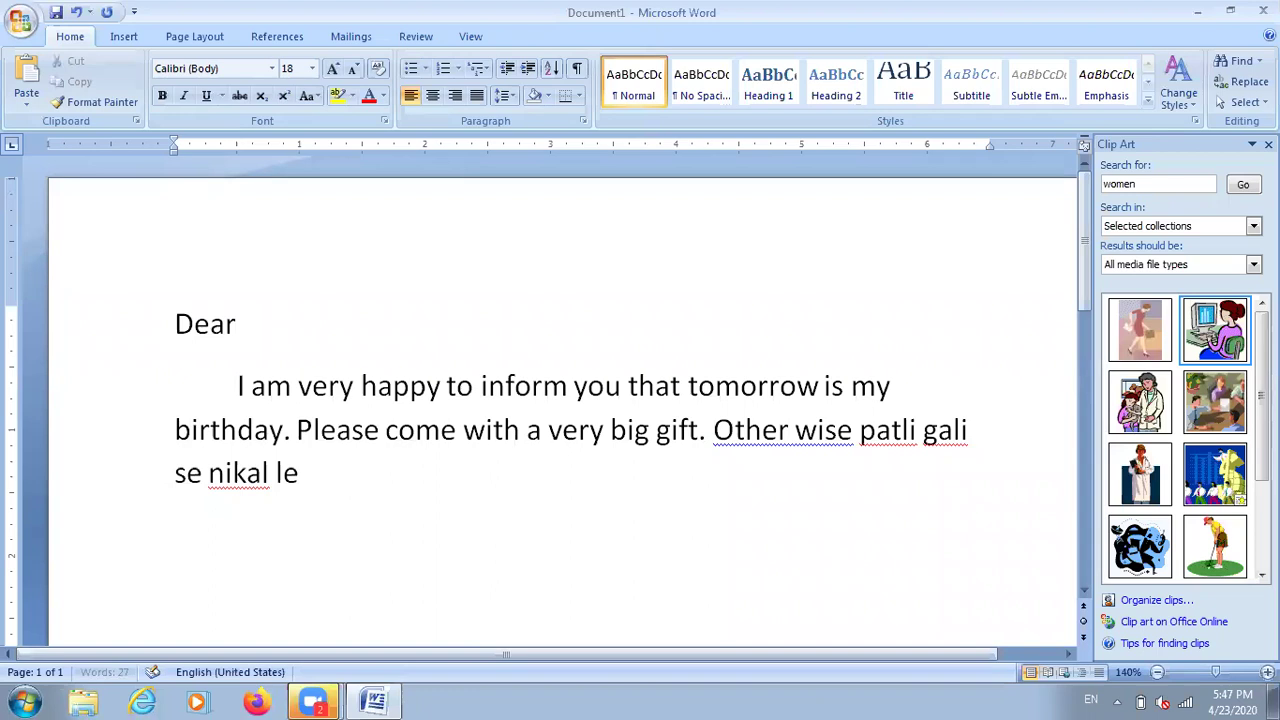
pyautogui.write('na.')
pyautogui.rightClick(832, 434)
pyautogui.click(905, 460)
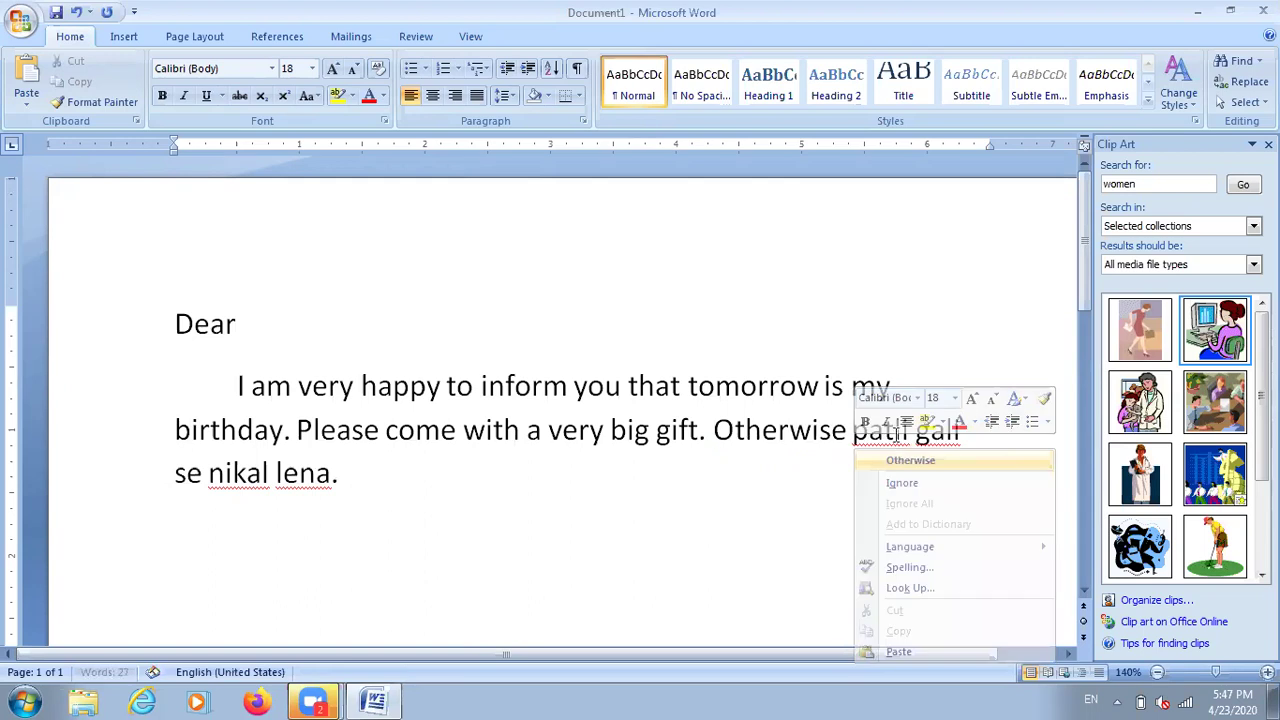
# - Ignore the spelling flags on "patli", "gali", "nikal" and "lena" in the last sentence
pyautogui.rightClick(900, 438)
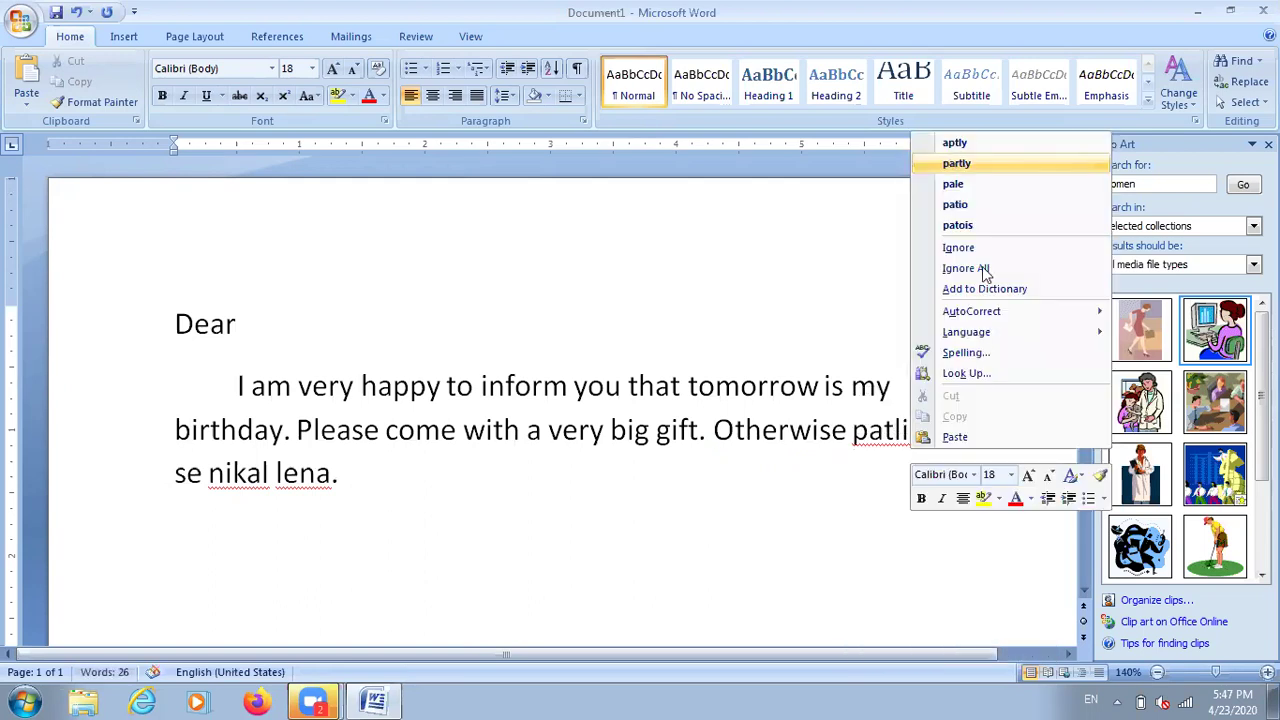
pyautogui.click(965, 268)
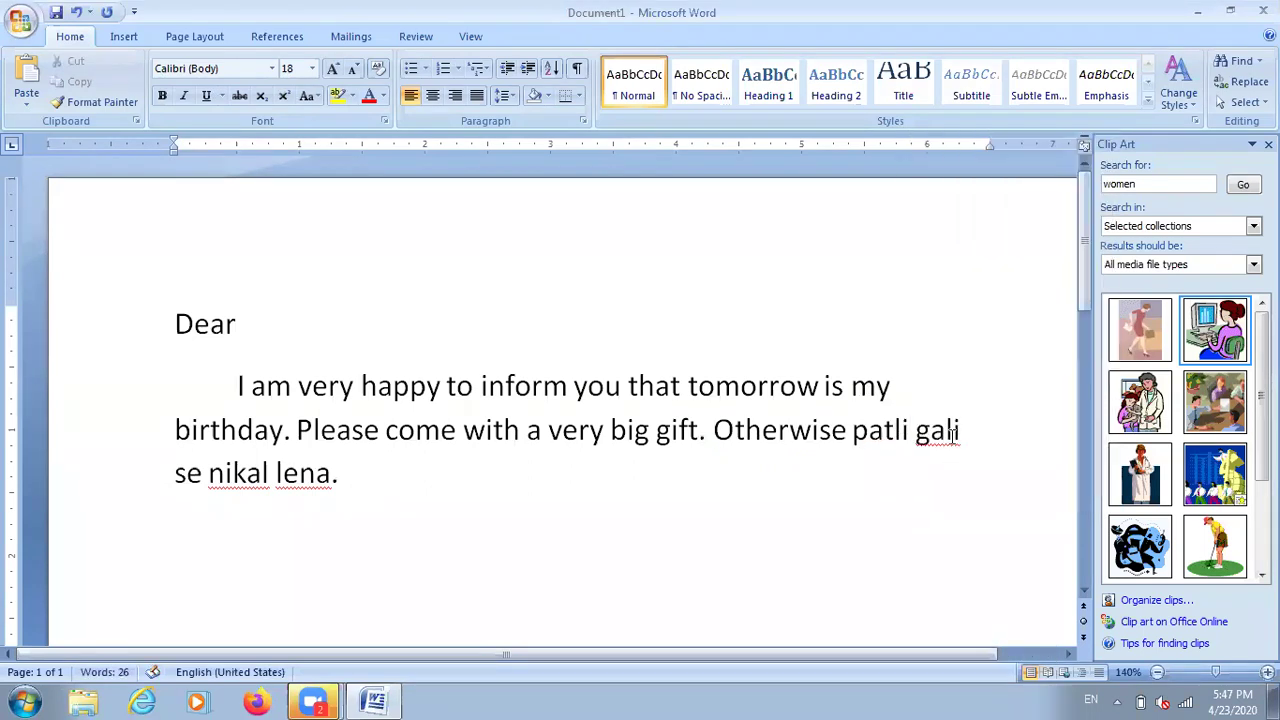
pyautogui.rightClick(948, 433)
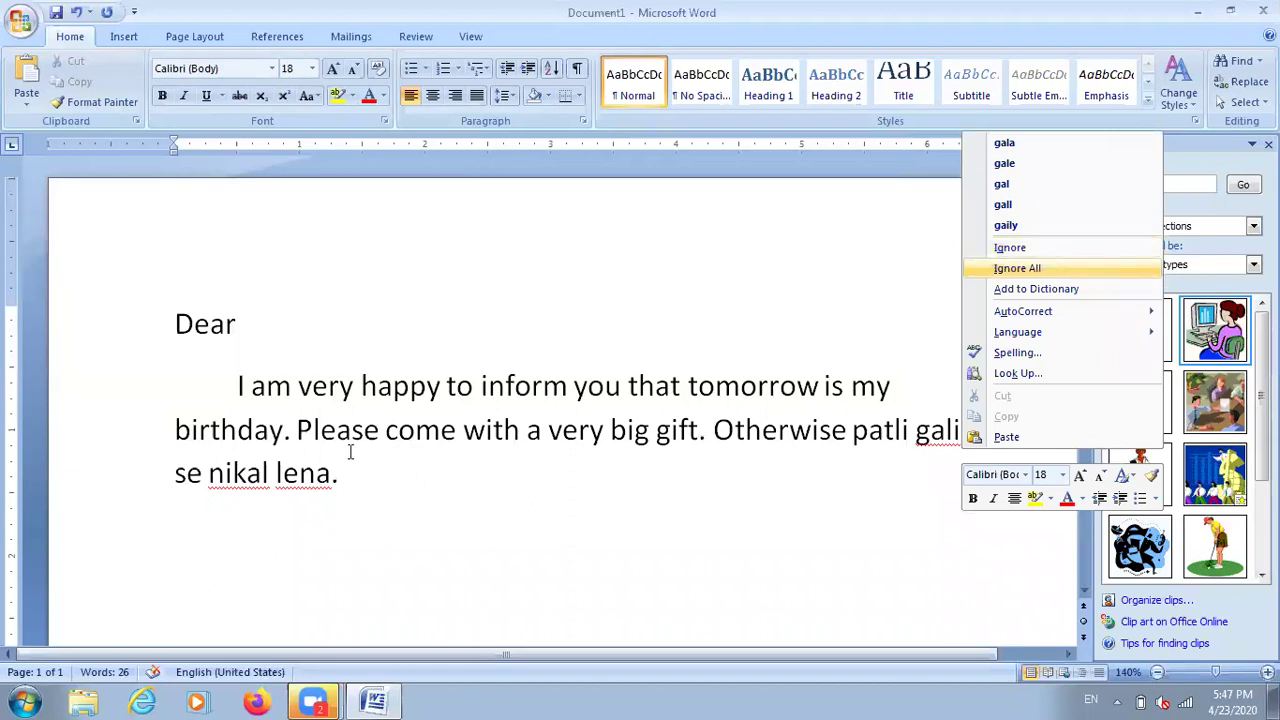
pyautogui.click(1048, 268)
pyautogui.rightClick(236, 476)
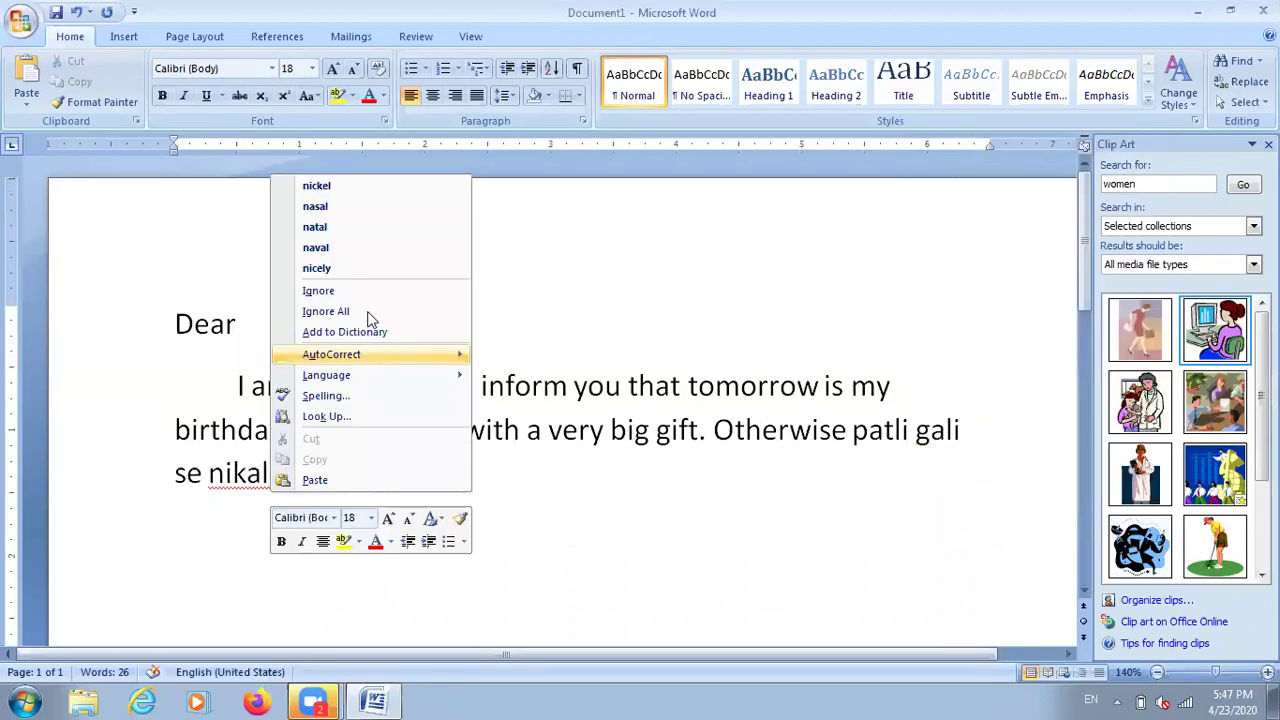
pyautogui.click(368, 291)
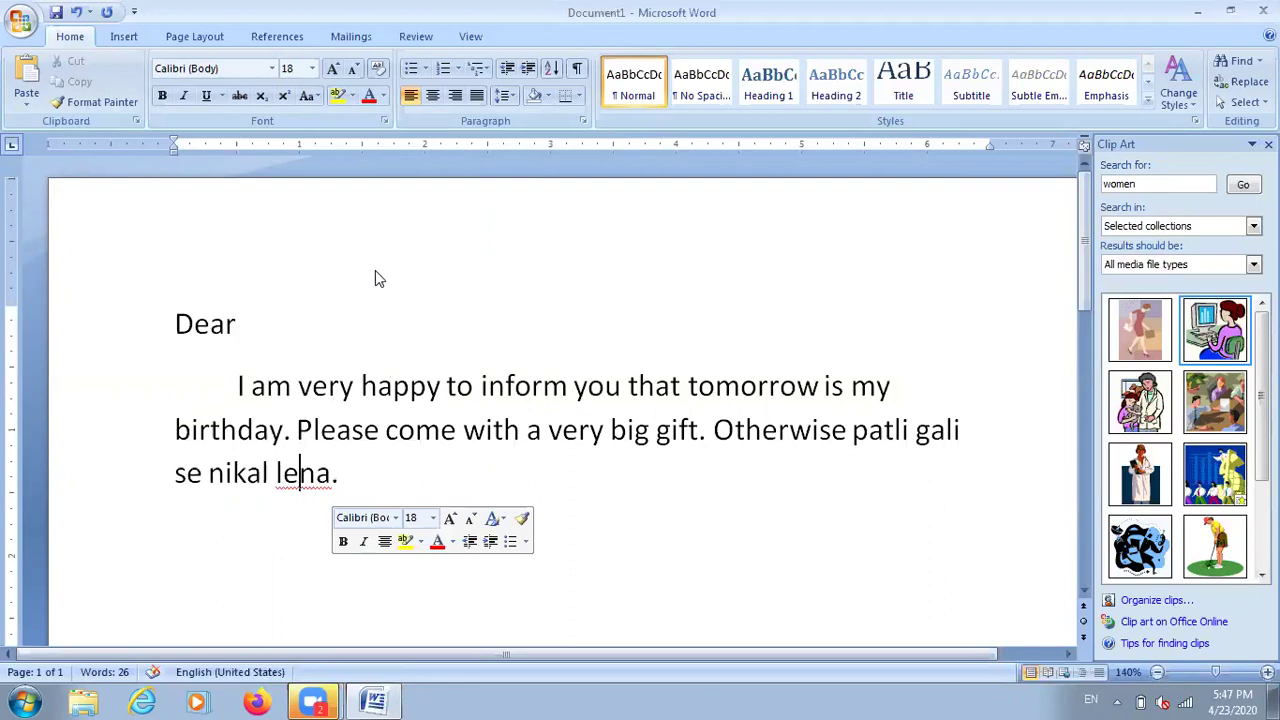
pyautogui.hotkey('shift', 'F10')
pyautogui.click(390, 308)
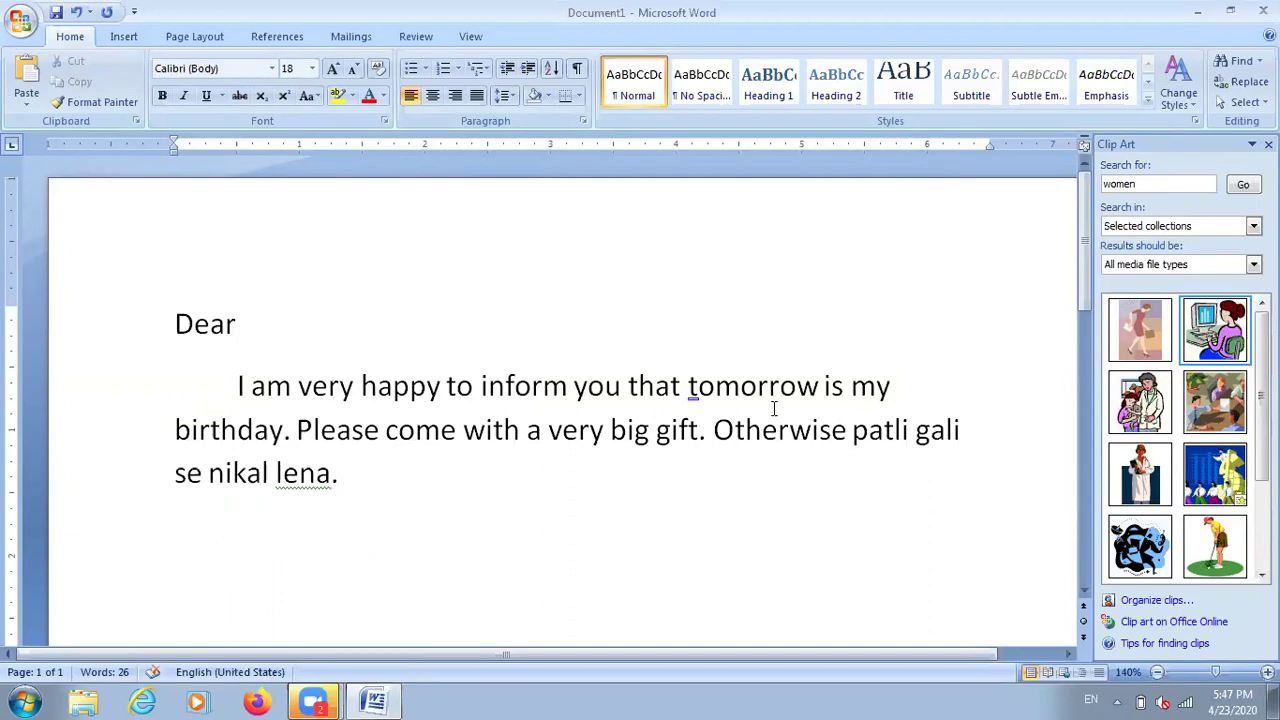
# - Justify the letter's body paragraph and ignore the grammar flags on its last sentence
pyautogui.click(773, 408)
pyautogui.hotkey('ctrl', 'j')
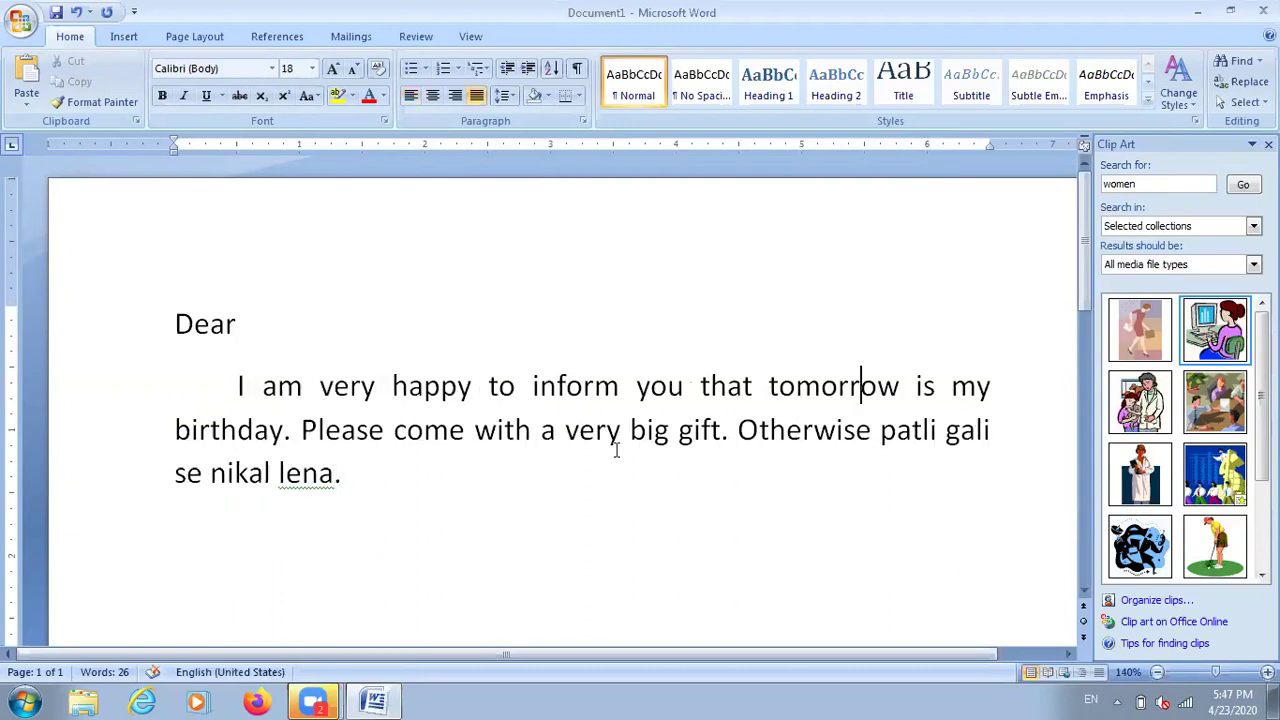
pyautogui.rightClick(307, 494)
pyautogui.click(385, 522)
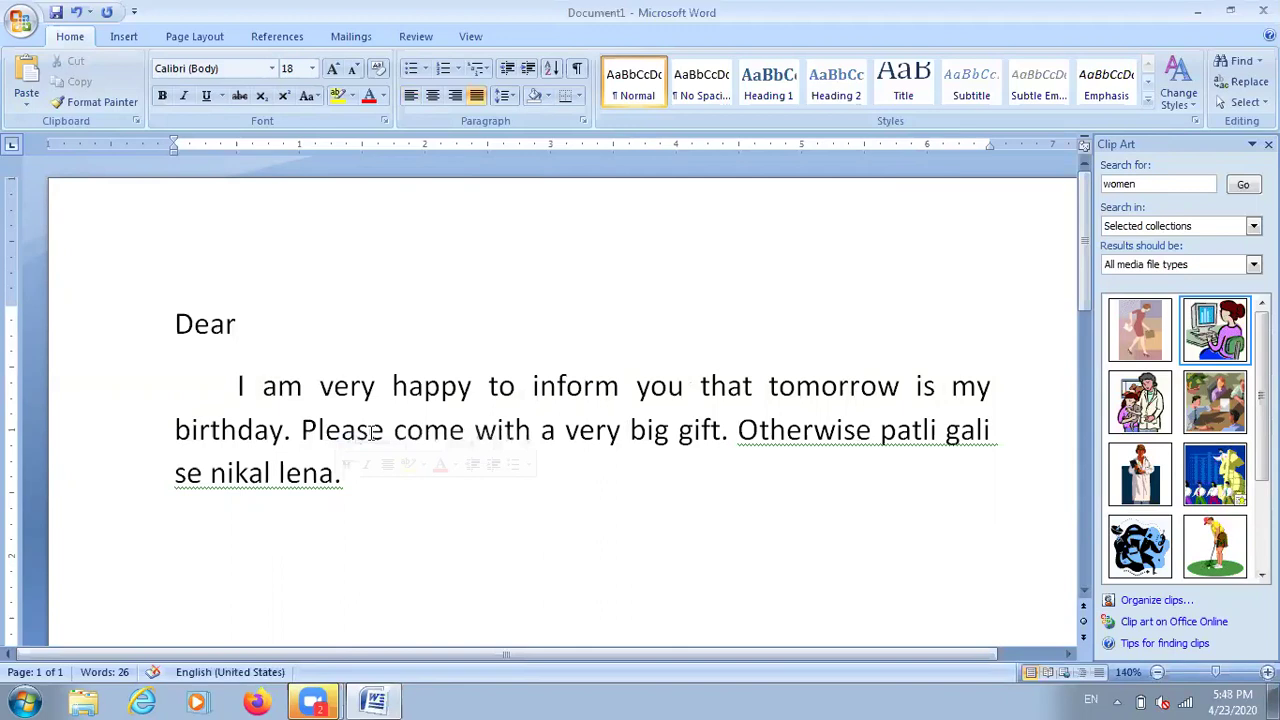
pyautogui.rightClick(336, 490)
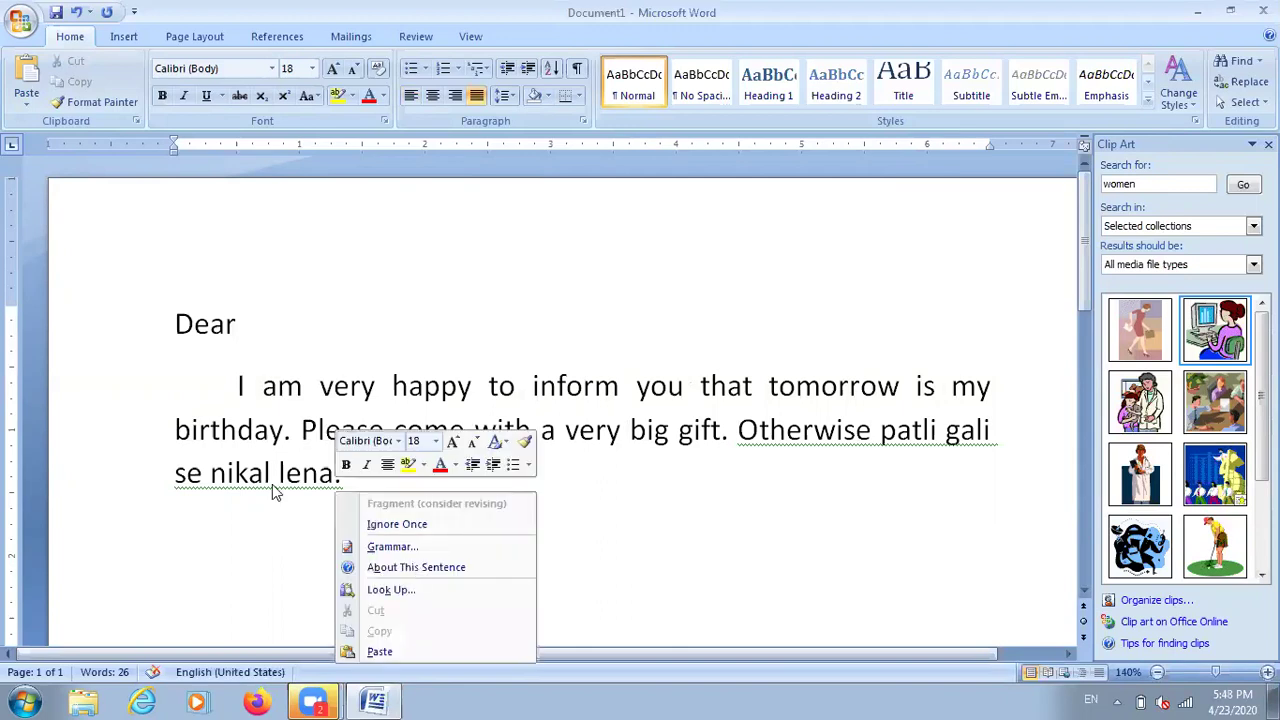
pyautogui.click(395, 526)
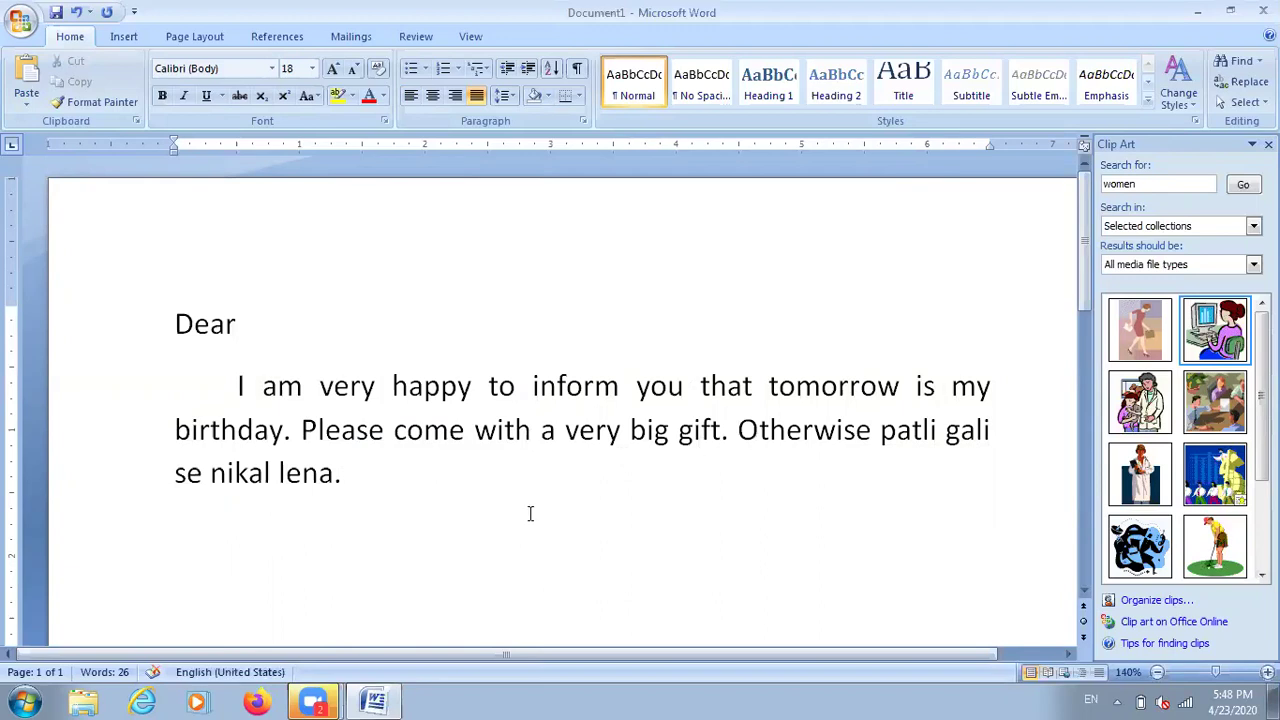
# - Add an indented closing line reading "Yours" below the body paragraph
pyautogui.click(254, 307)
pyautogui.scroll(-2, 290, 380)
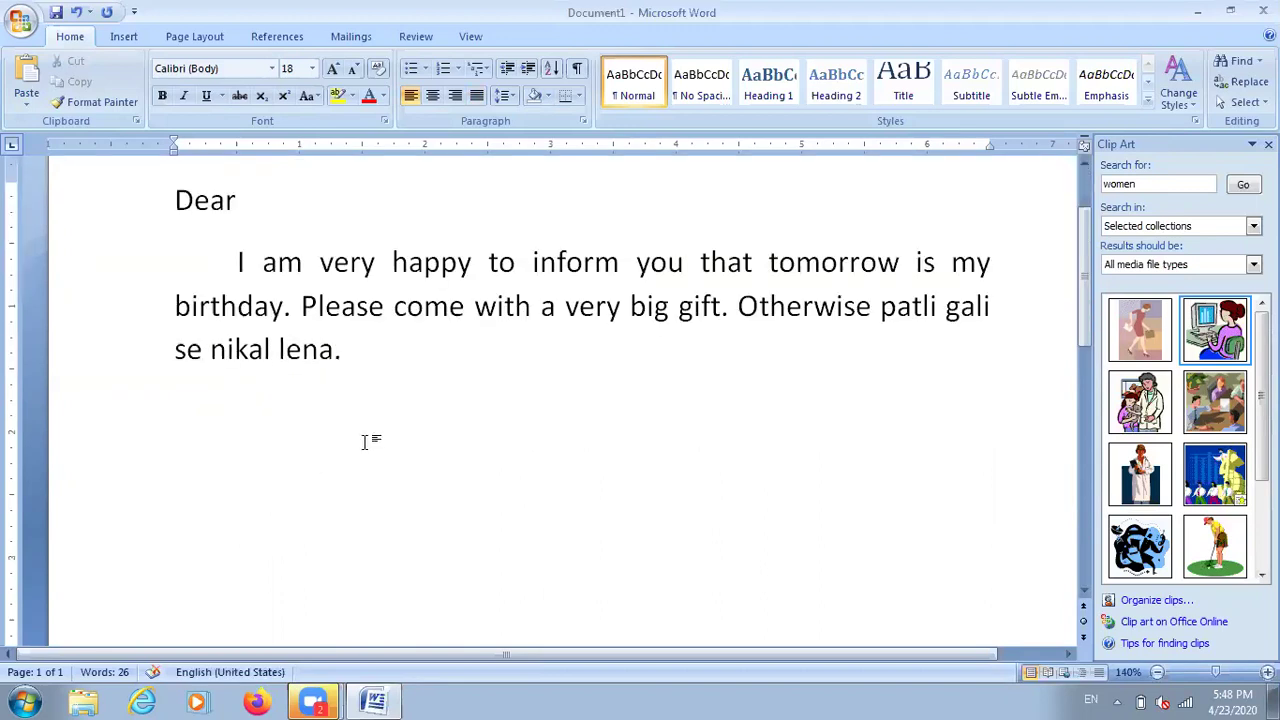
pyautogui.press('Down')
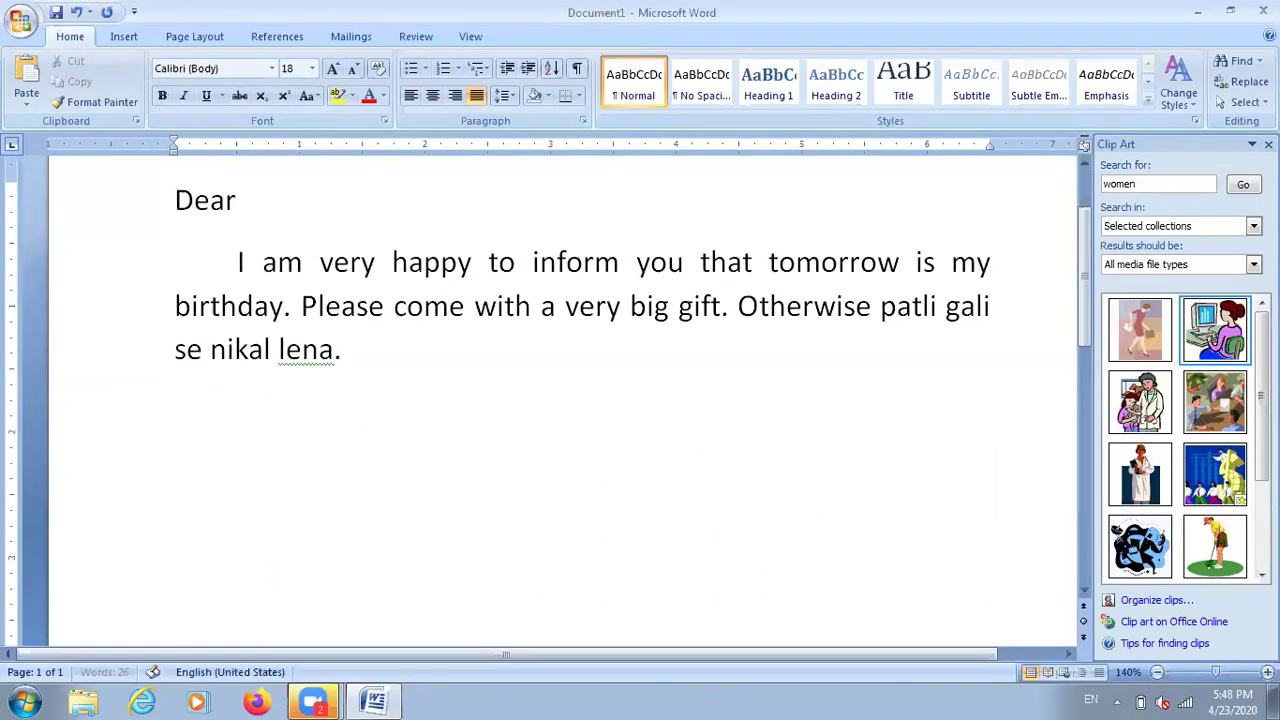
pyautogui.write('yours')
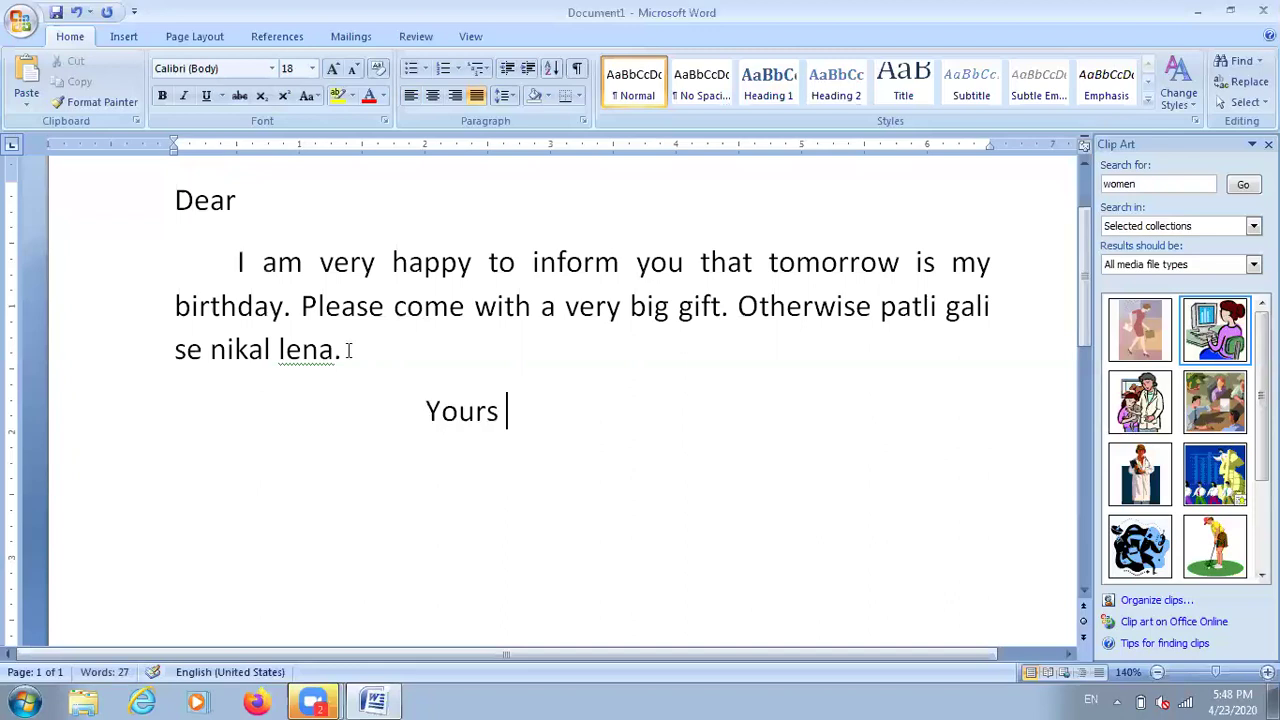
# - Insert an empty line between the "Dear" salutation and the body paragraph and place the cursor in it
pyautogui.scroll(2, 349, 350)
pyautogui.press('Up')
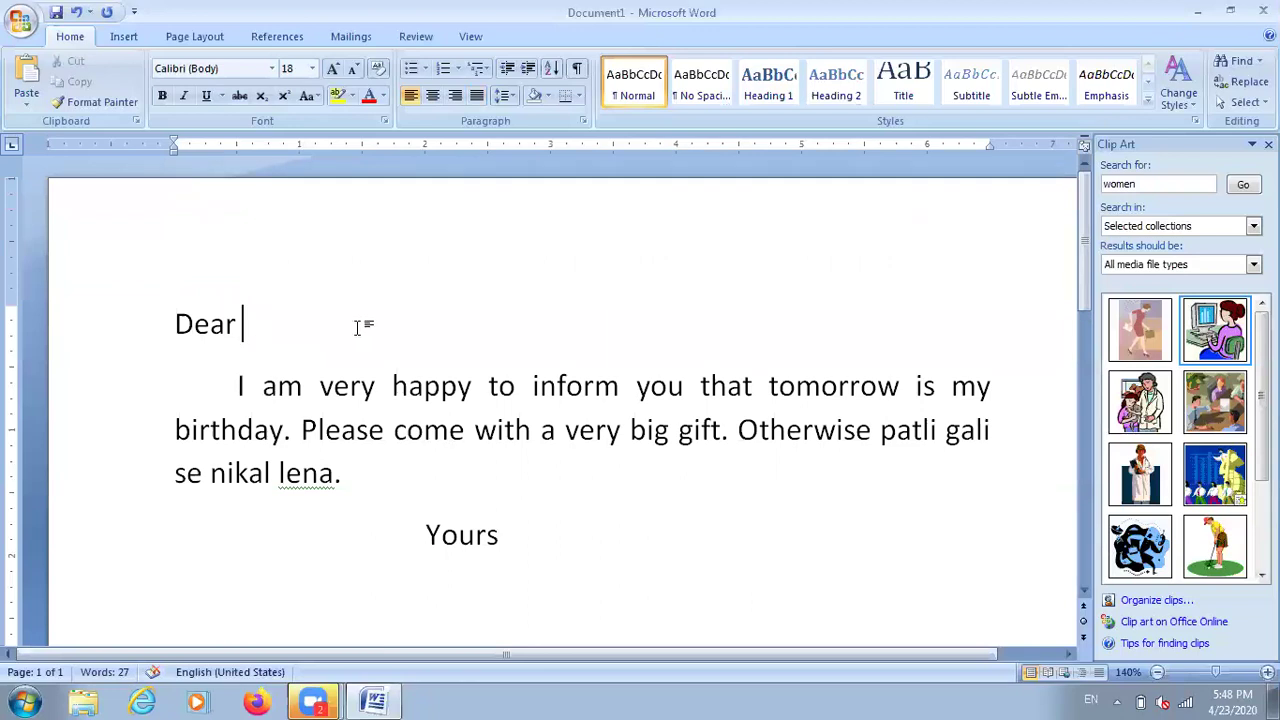
pyautogui.press('Return')
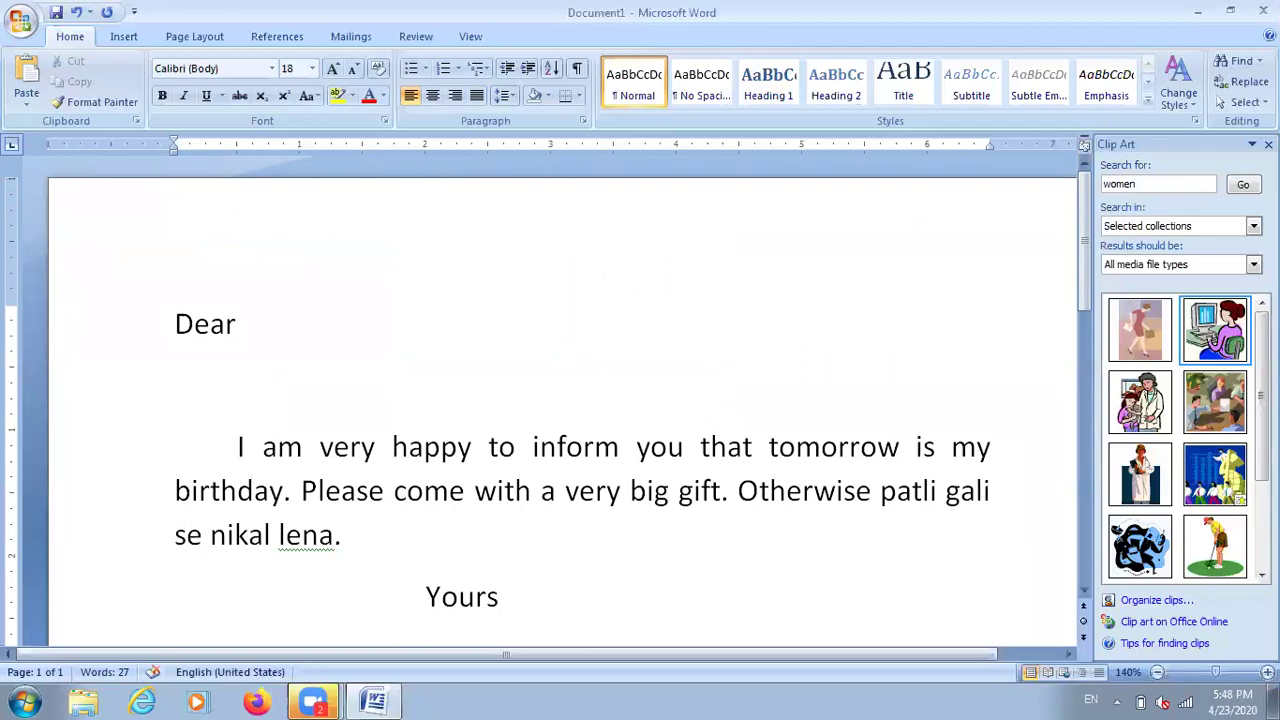
pyautogui.click(355, 354)
pyautogui.click(298, 699)
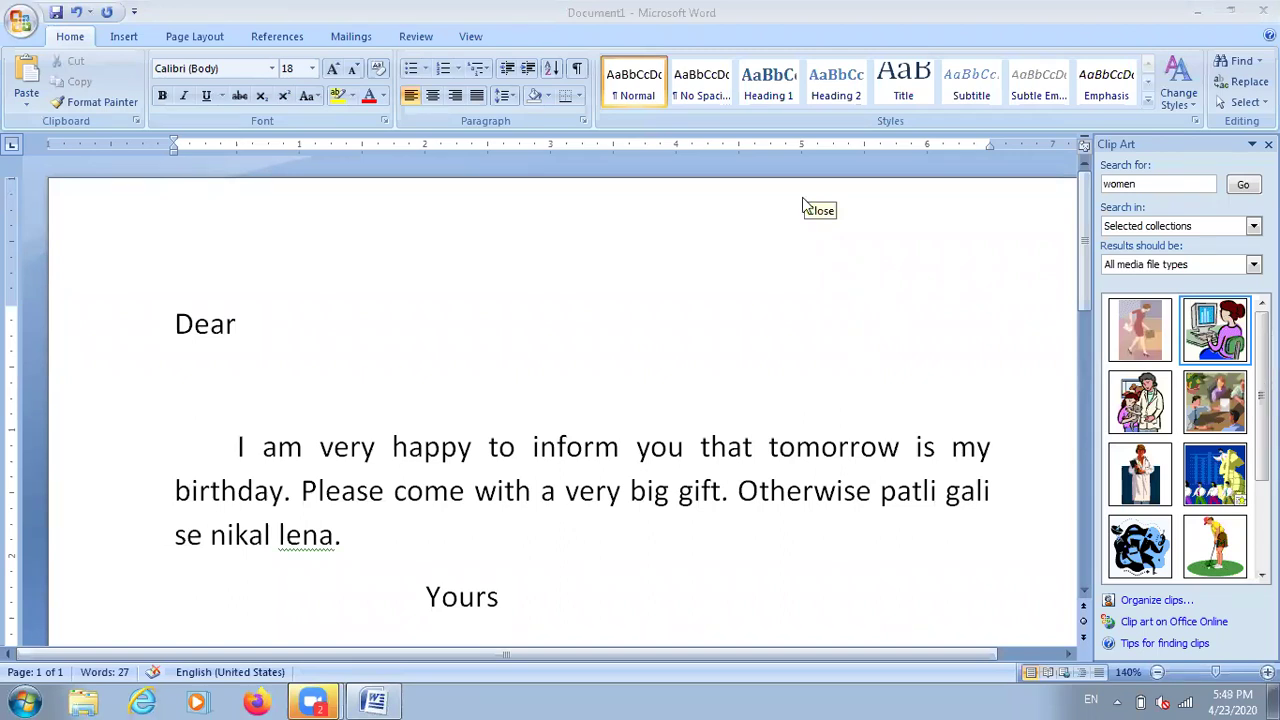
pyautogui.click(370, 368)
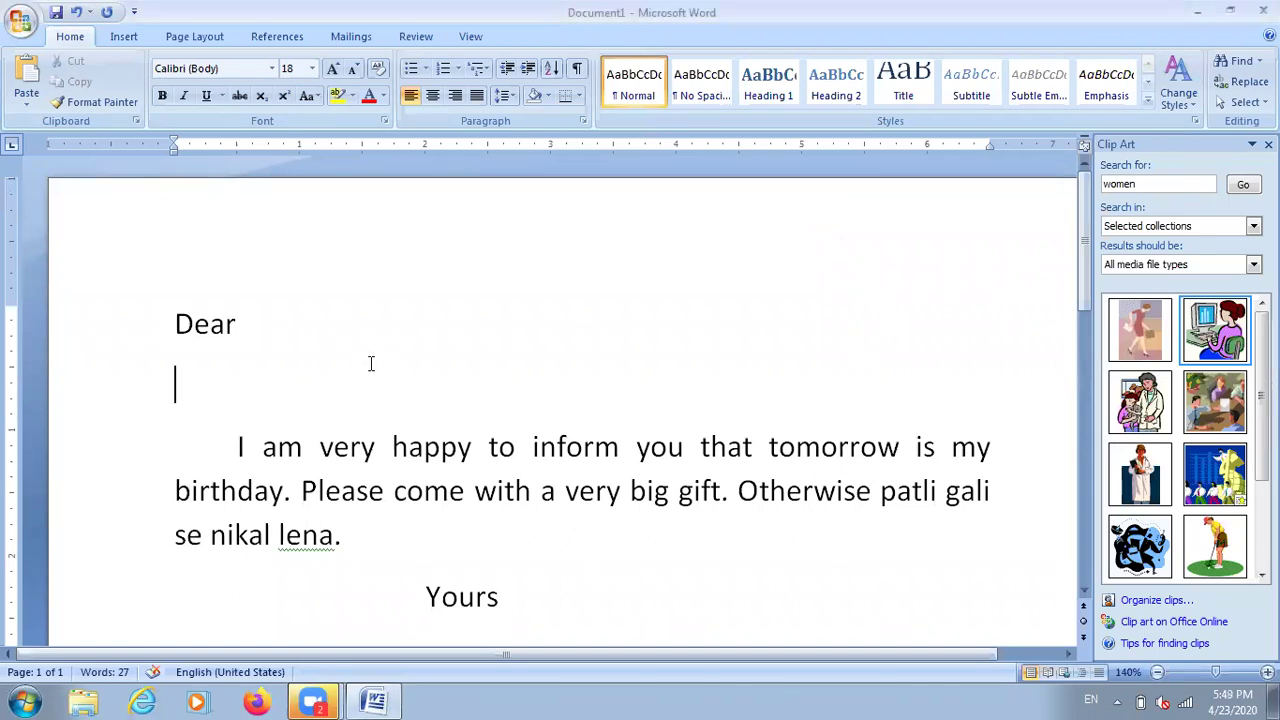
# - Add one more empty line between the "Dear" salutation and the body paragraph
pyautogui.scroll(-1, 370, 363)
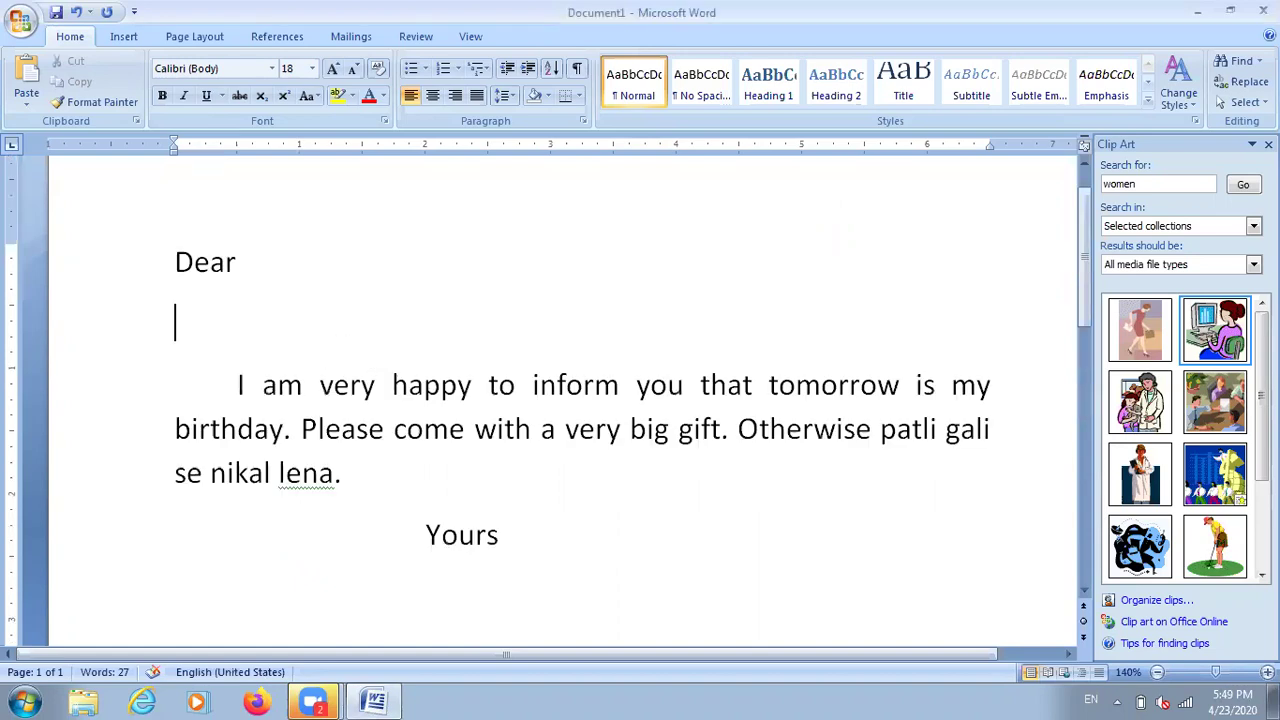
pyautogui.press('Return')
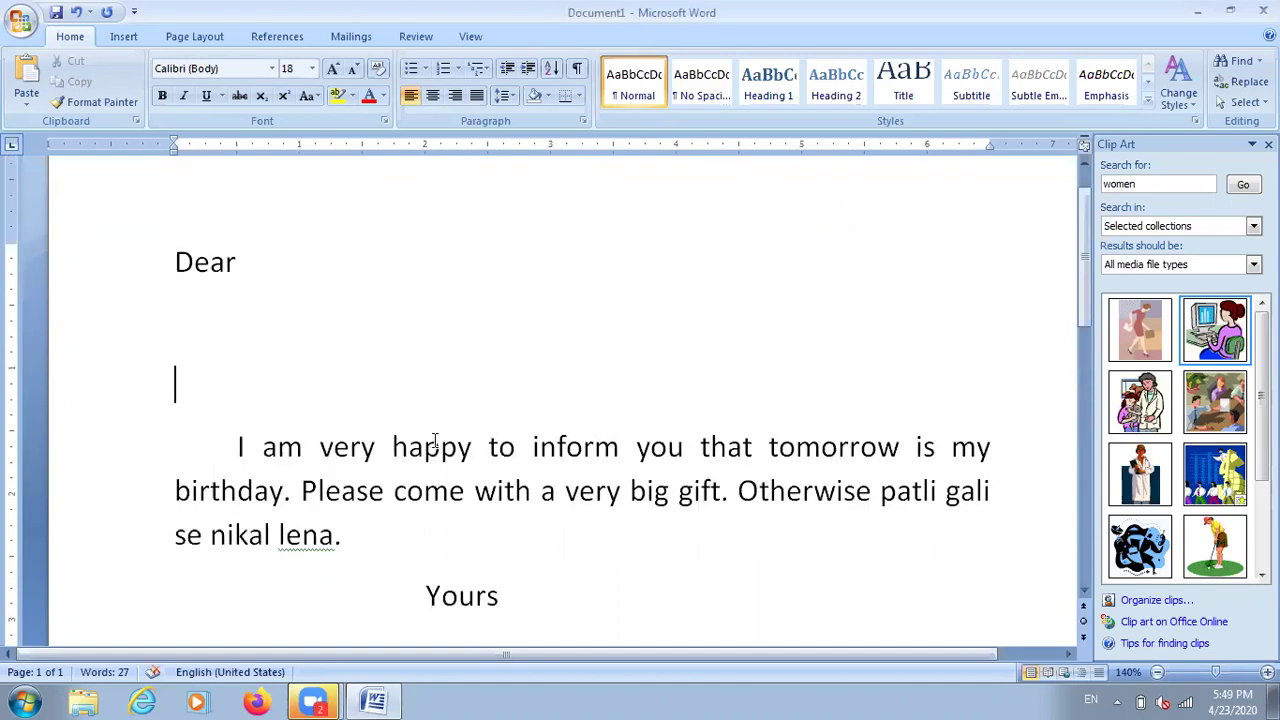
# - Close the Clip Art pane and start a mail merge of type Letters for the invitation
pyautogui.click(358, 45)
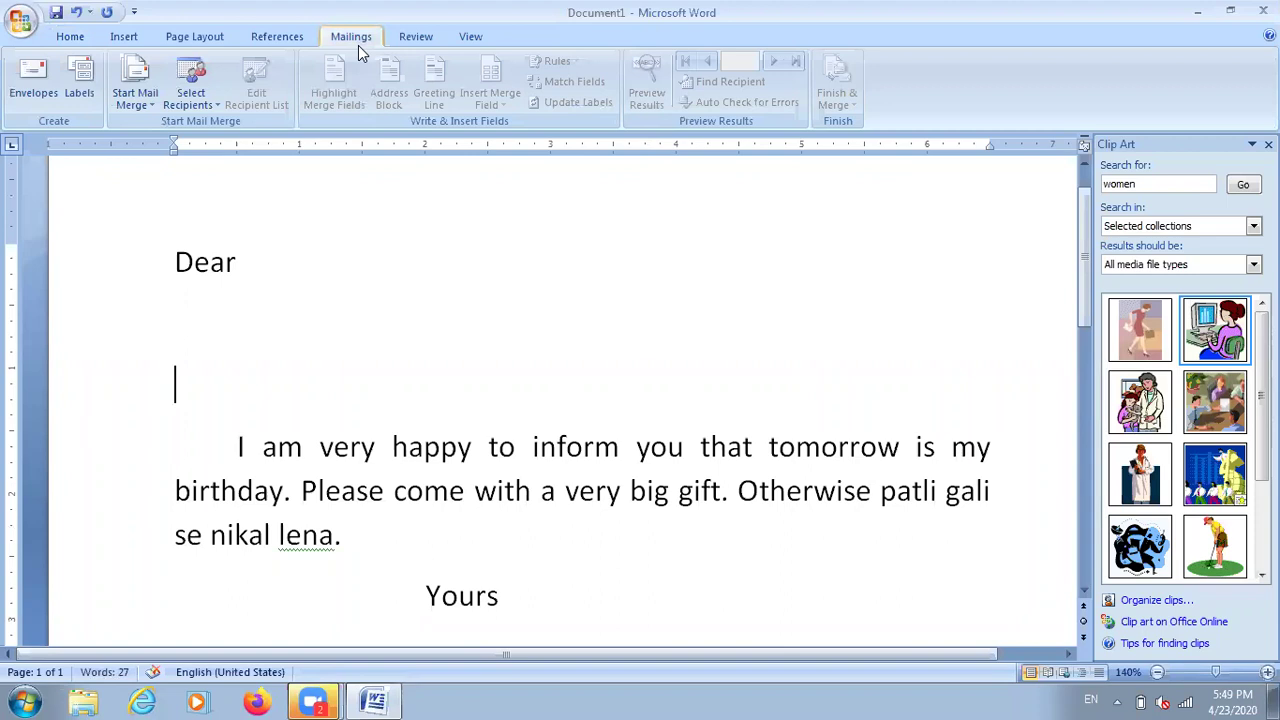
pyautogui.click(148, 105)
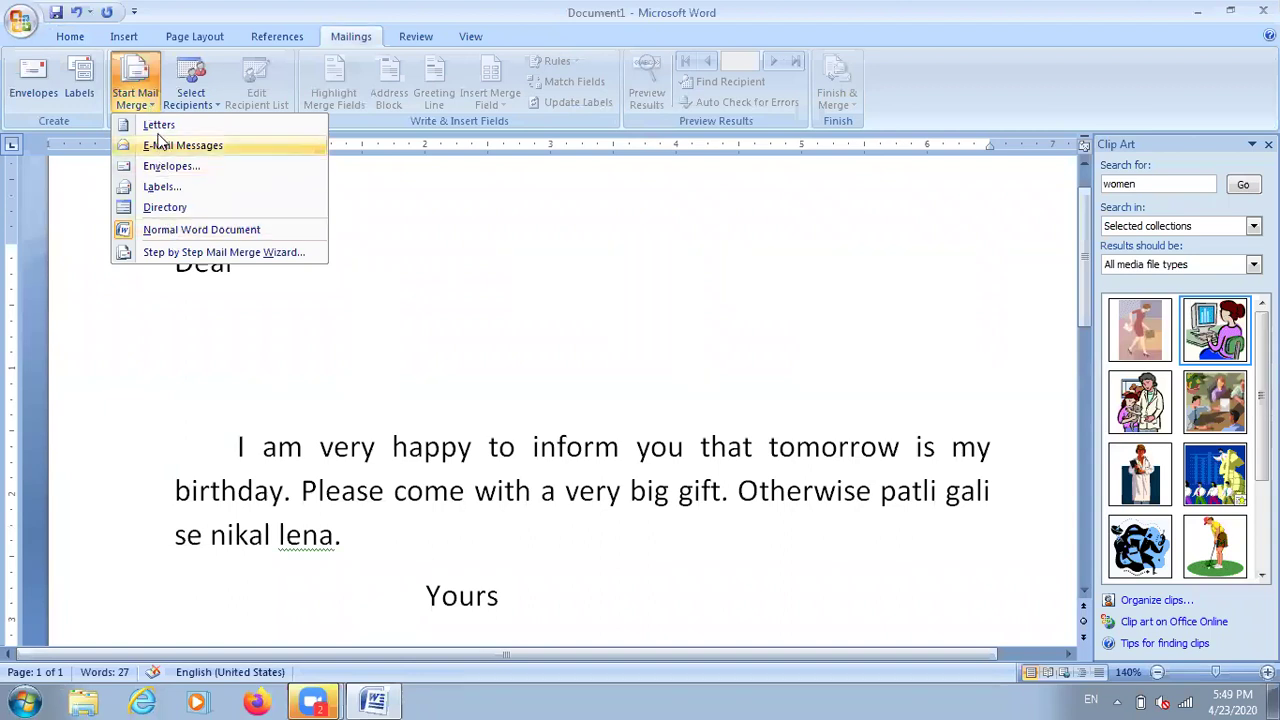
pyautogui.click(650, 47)
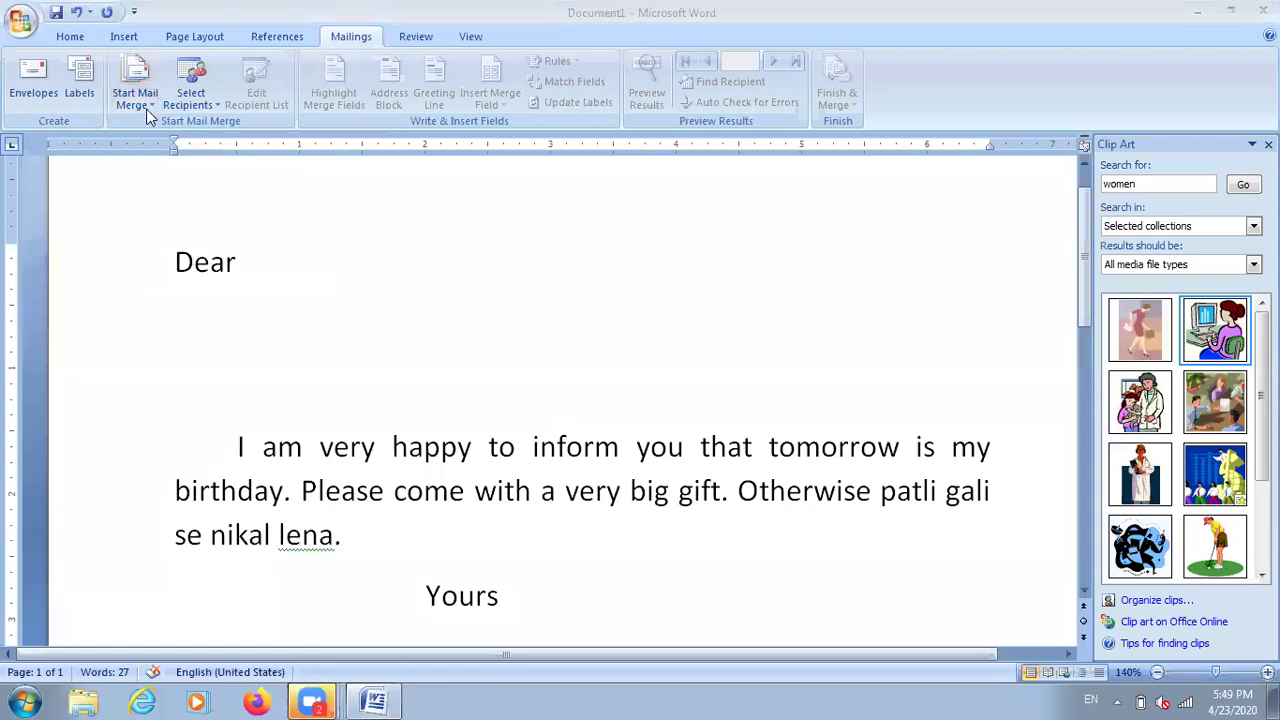
pyautogui.click(148, 108)
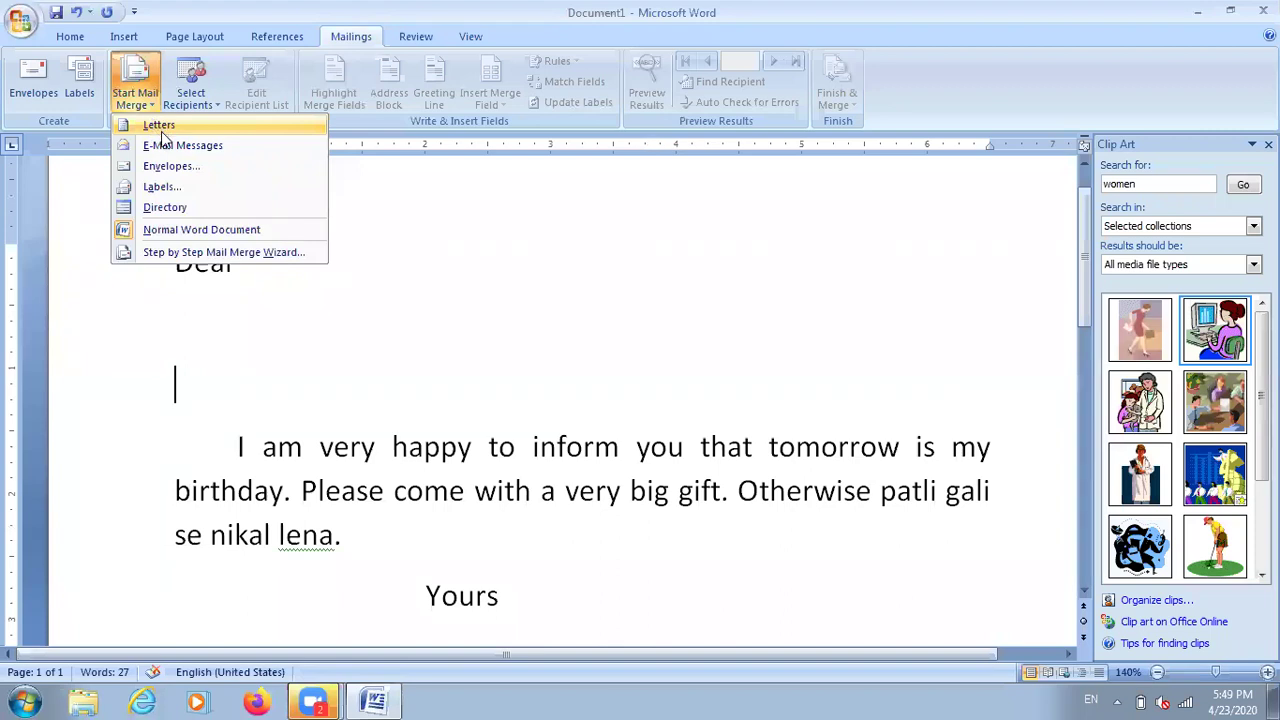
pyautogui.click(699, 69)
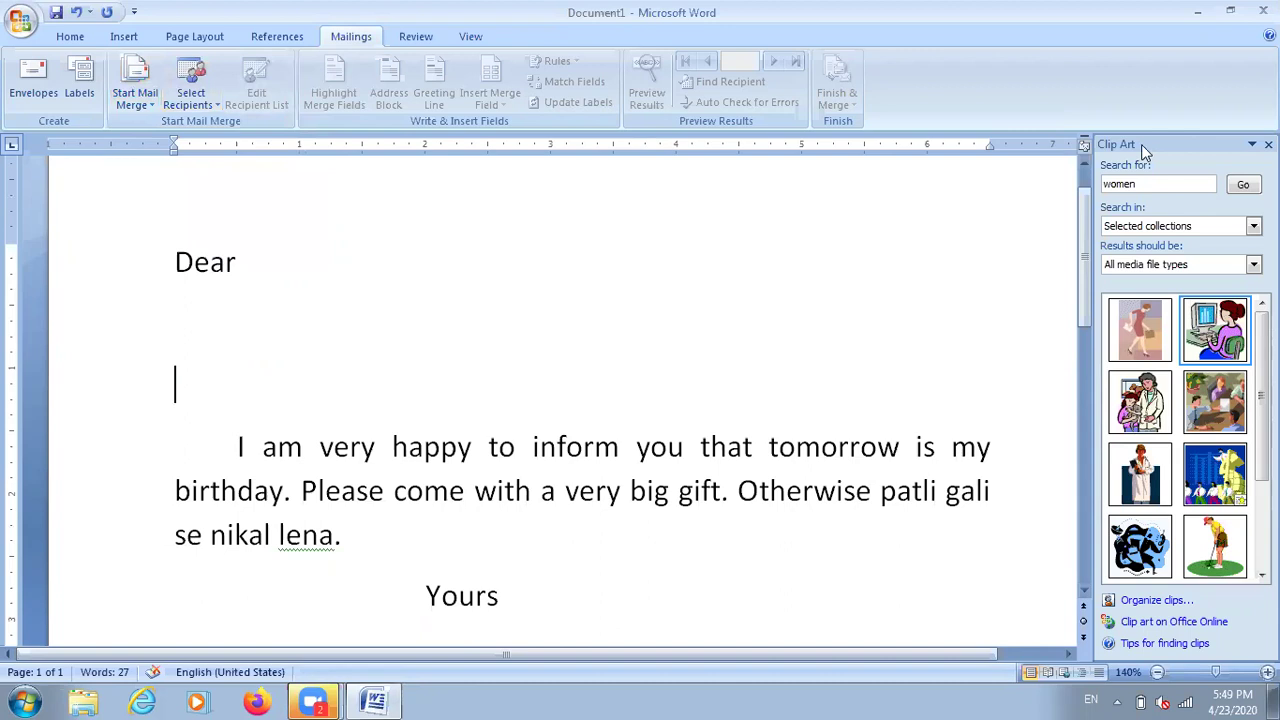
pyautogui.click(152, 105)
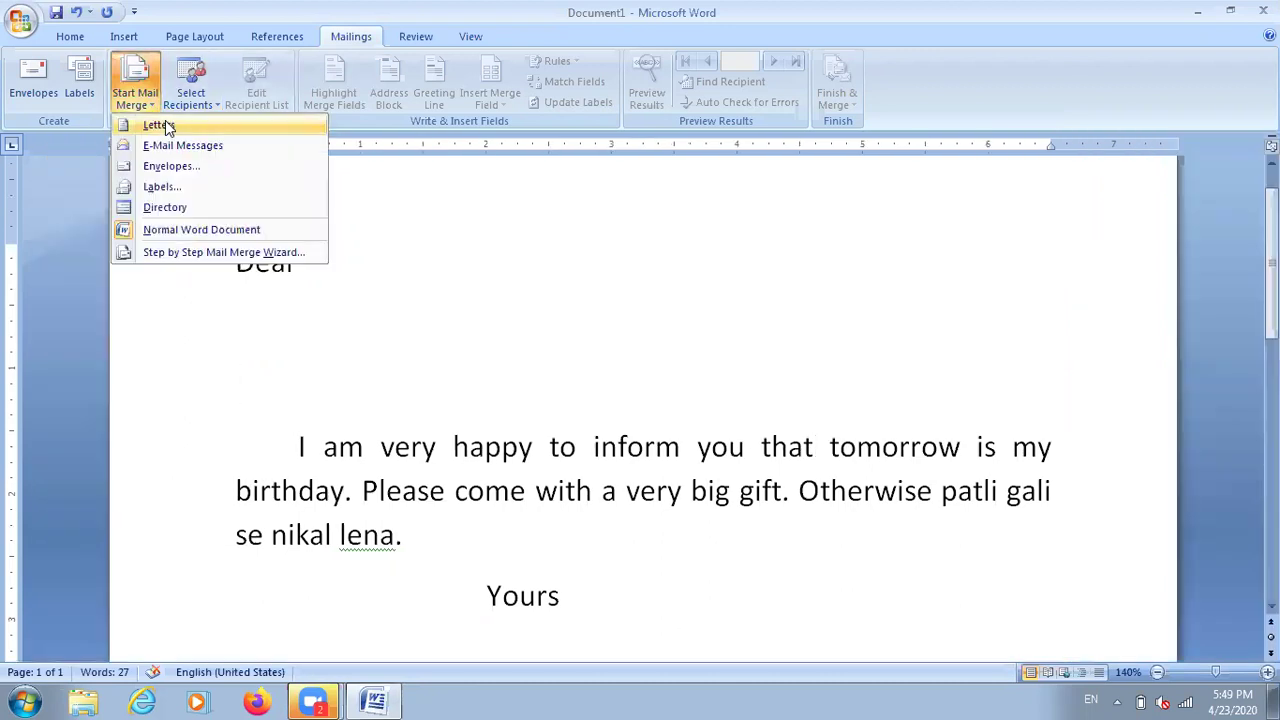
pyautogui.click(160, 125)
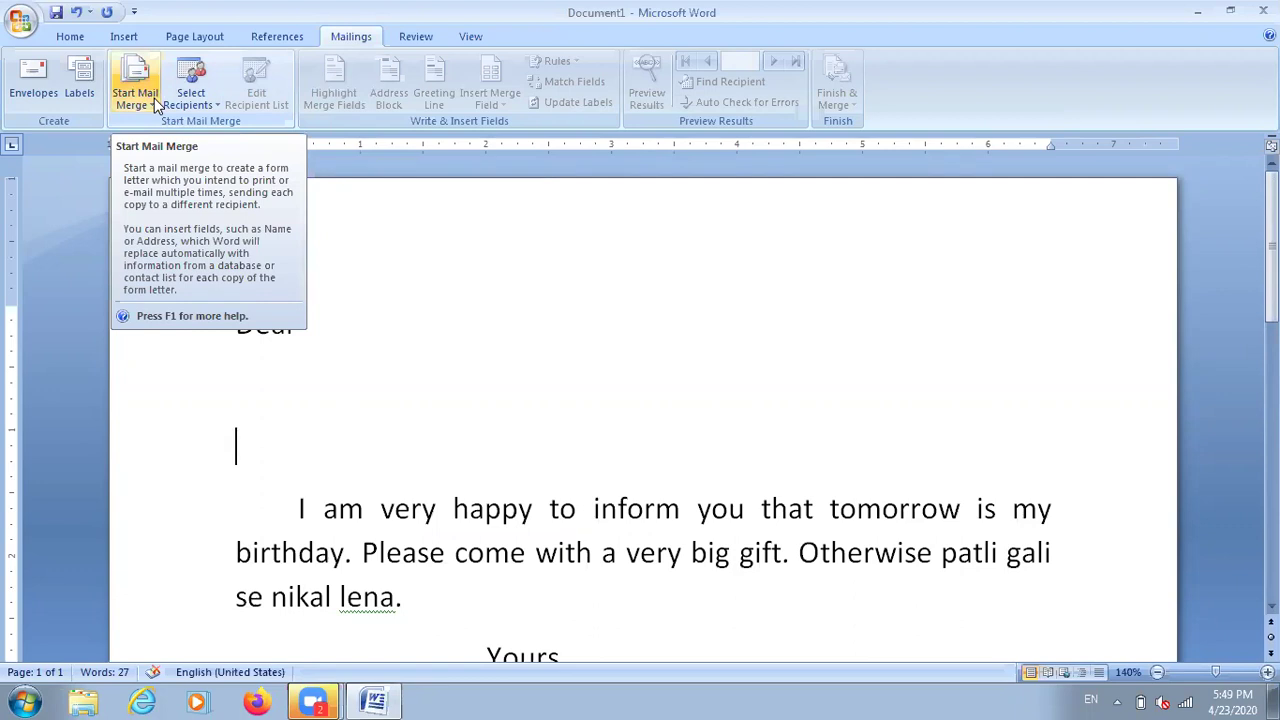
pyautogui.click(154, 98)
pyautogui.click(159, 128)
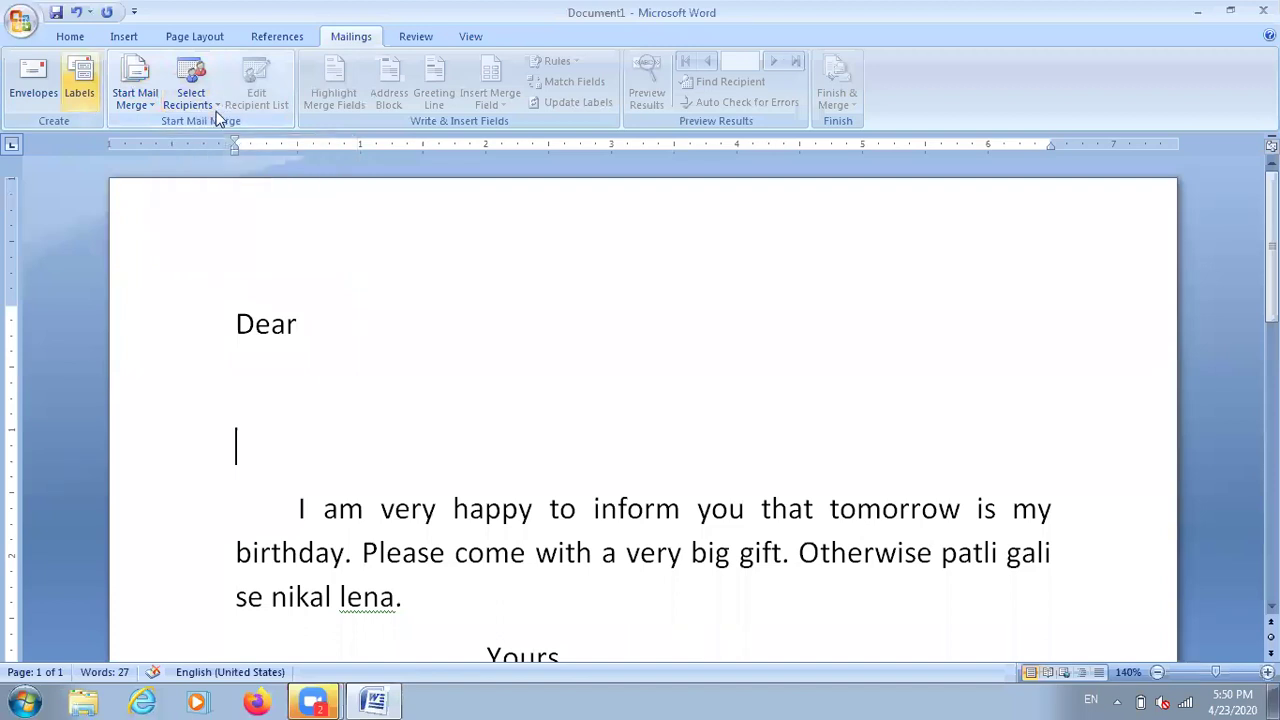
# - Start the Step by Step Mail Merge Wizard for the letter
pyautogui.click(150, 103)
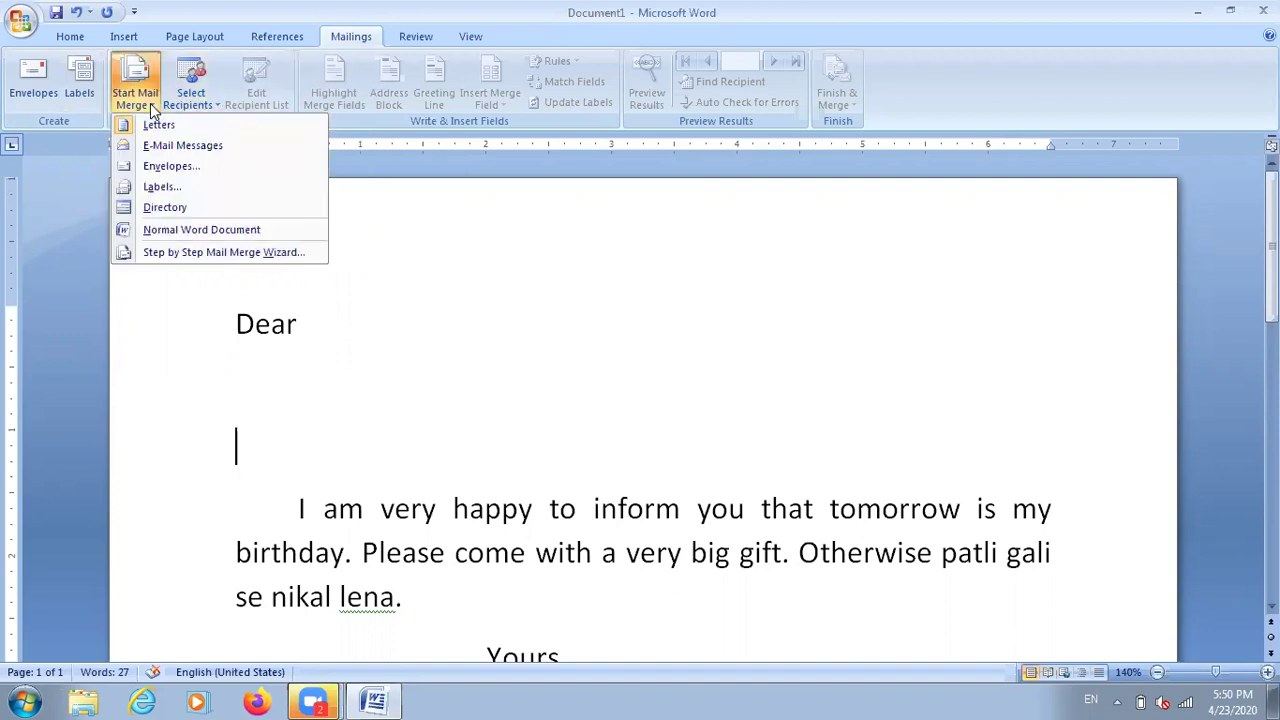
pyautogui.click(347, 320)
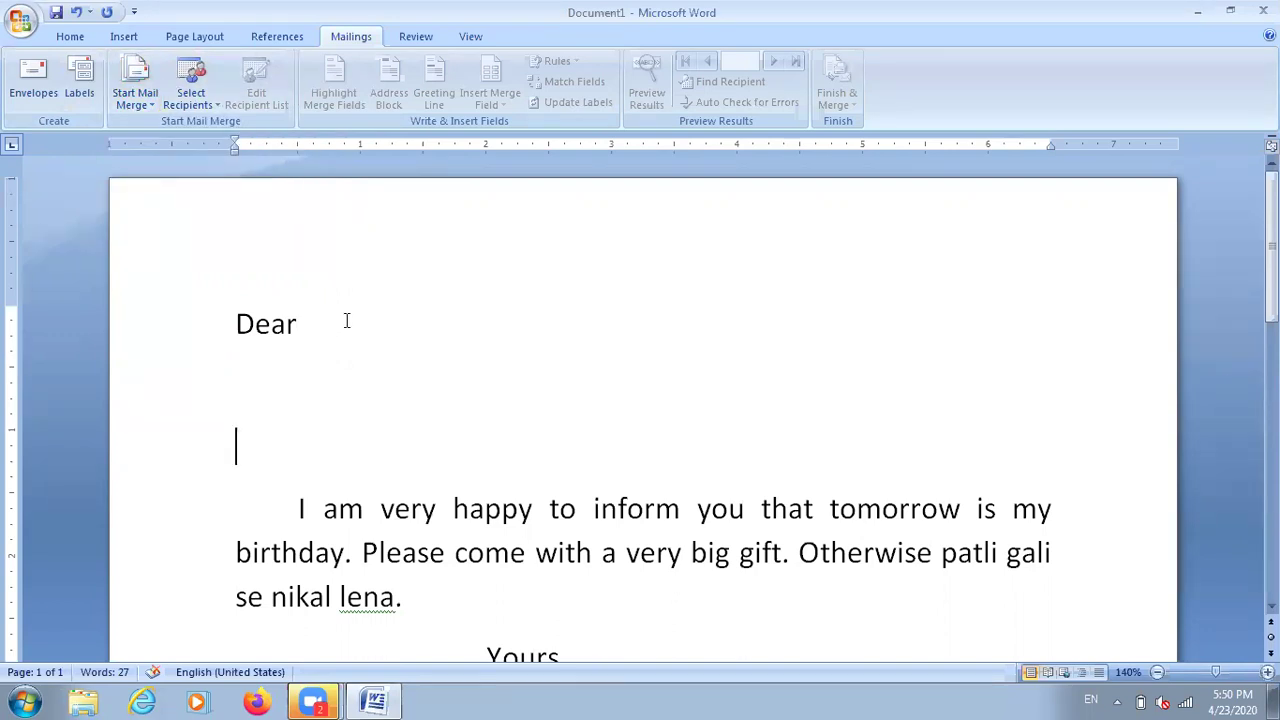
pyautogui.click(158, 114)
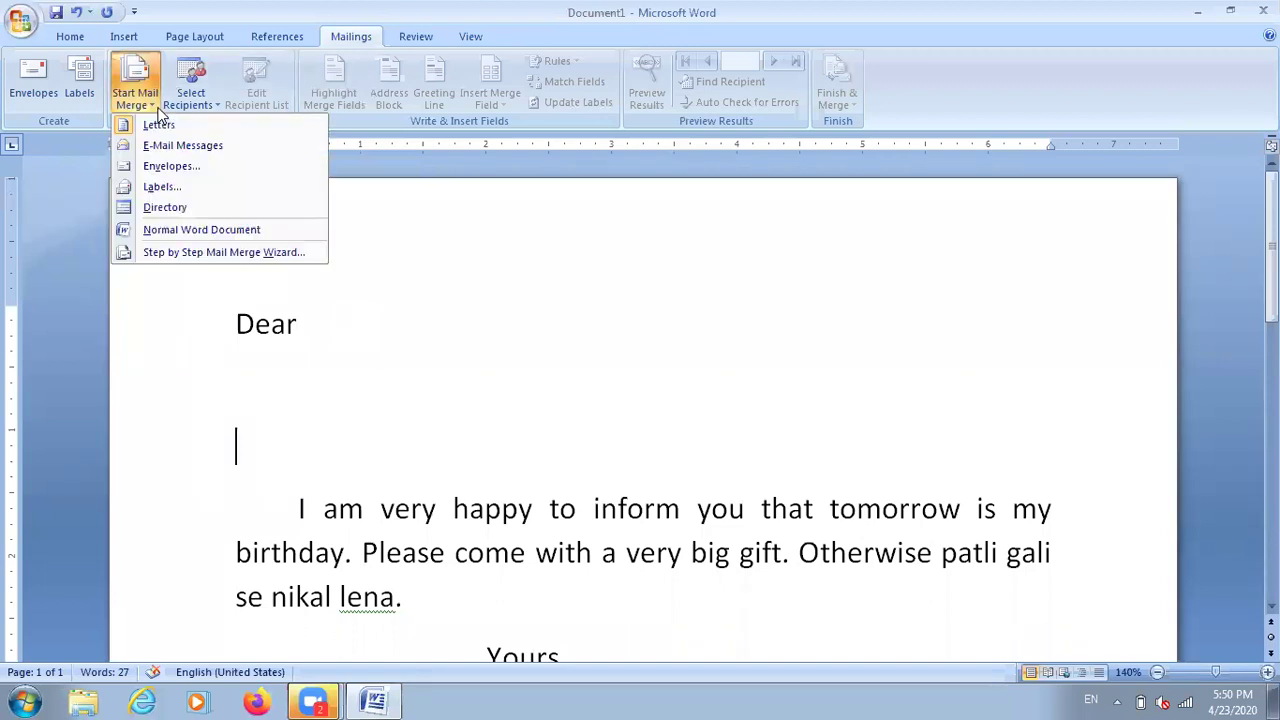
pyautogui.click(208, 254)
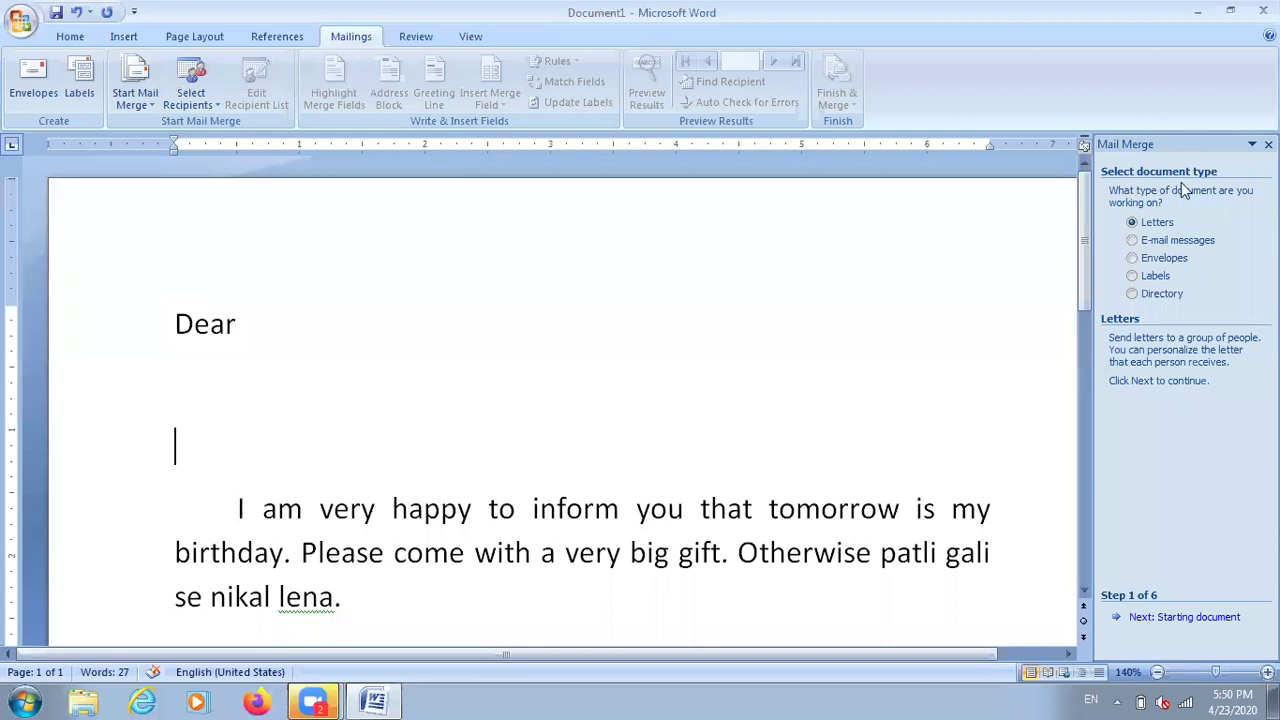
pyautogui.moveTo(1110, 188)
pyautogui.mouseDown()
pyautogui.moveTo(1226, 152)
pyautogui.moveTo(1106, 196)
pyautogui.mouseUp()
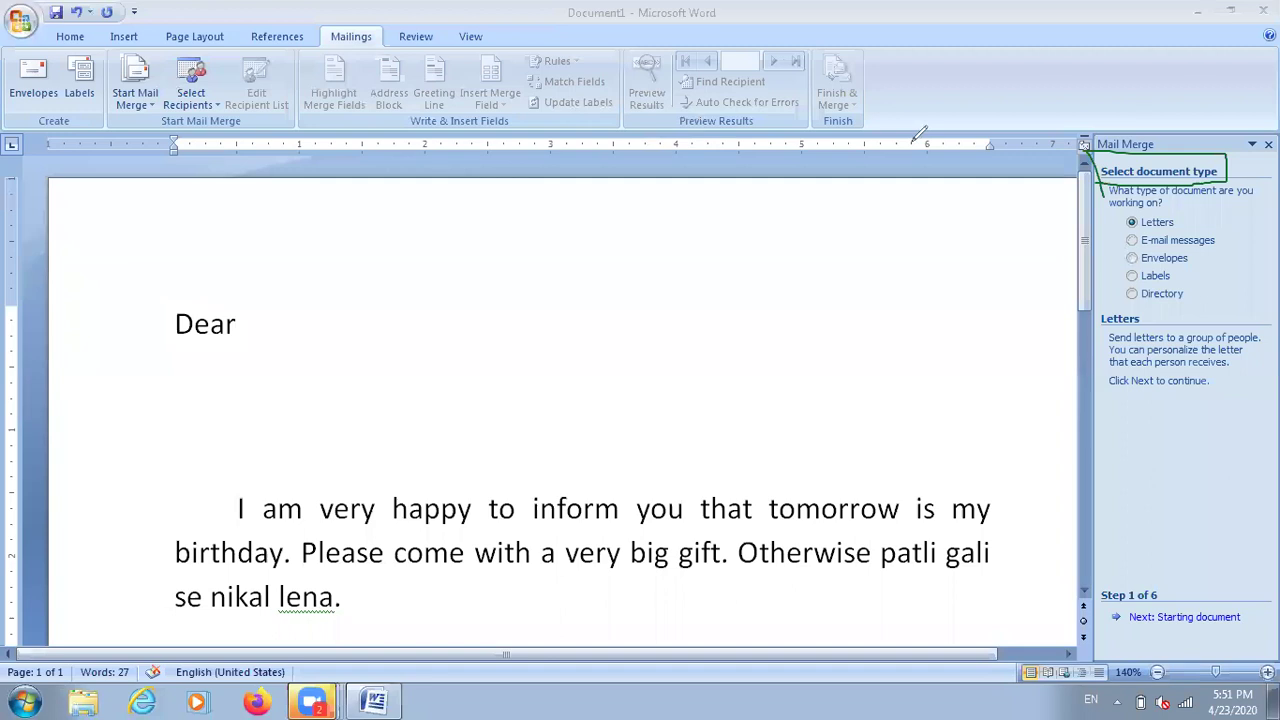
pyautogui.moveTo(1200, 190)
pyautogui.mouseDown()
pyautogui.moveTo(1195, 150)
pyautogui.moveTo(1095, 165)
pyautogui.moveTo(1222, 196)
pyautogui.mouseUp()
pyautogui.moveTo(1112, 210)
pyautogui.mouseDown()
pyautogui.moveTo(1110, 228)
pyautogui.moveTo(1110, 214)
pyautogui.mouseUp()
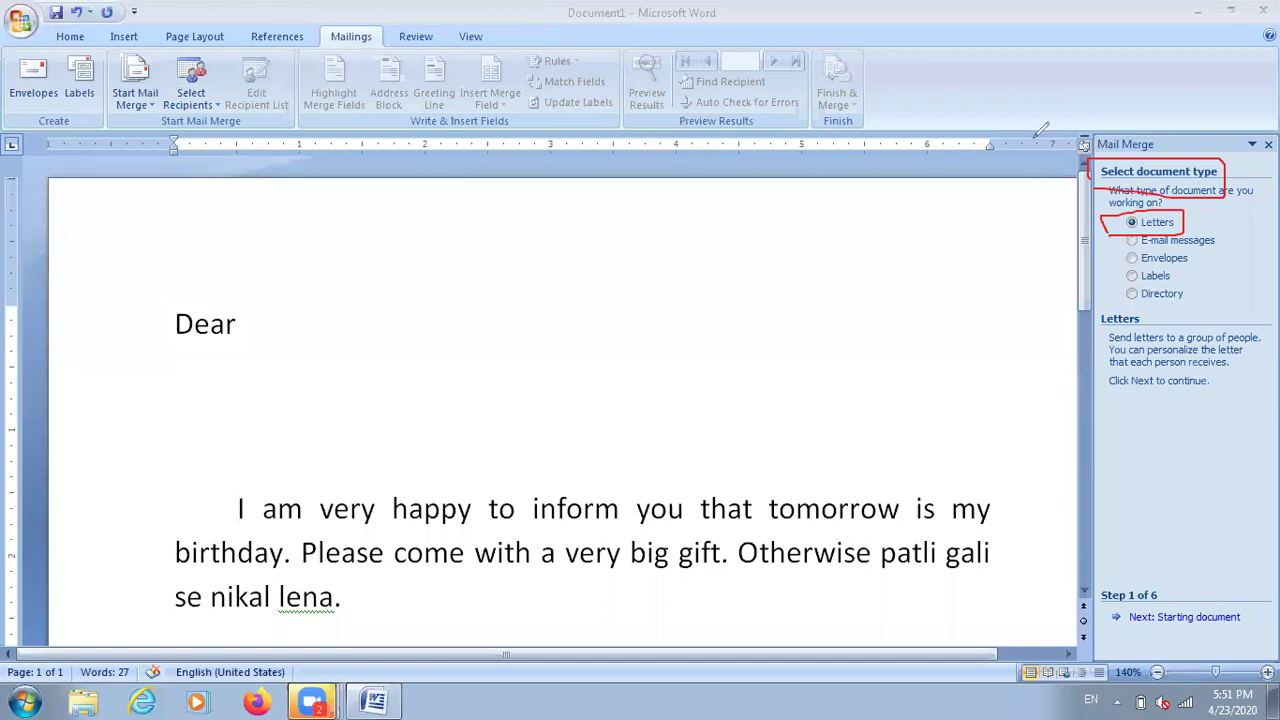
pyautogui.press('Escape')
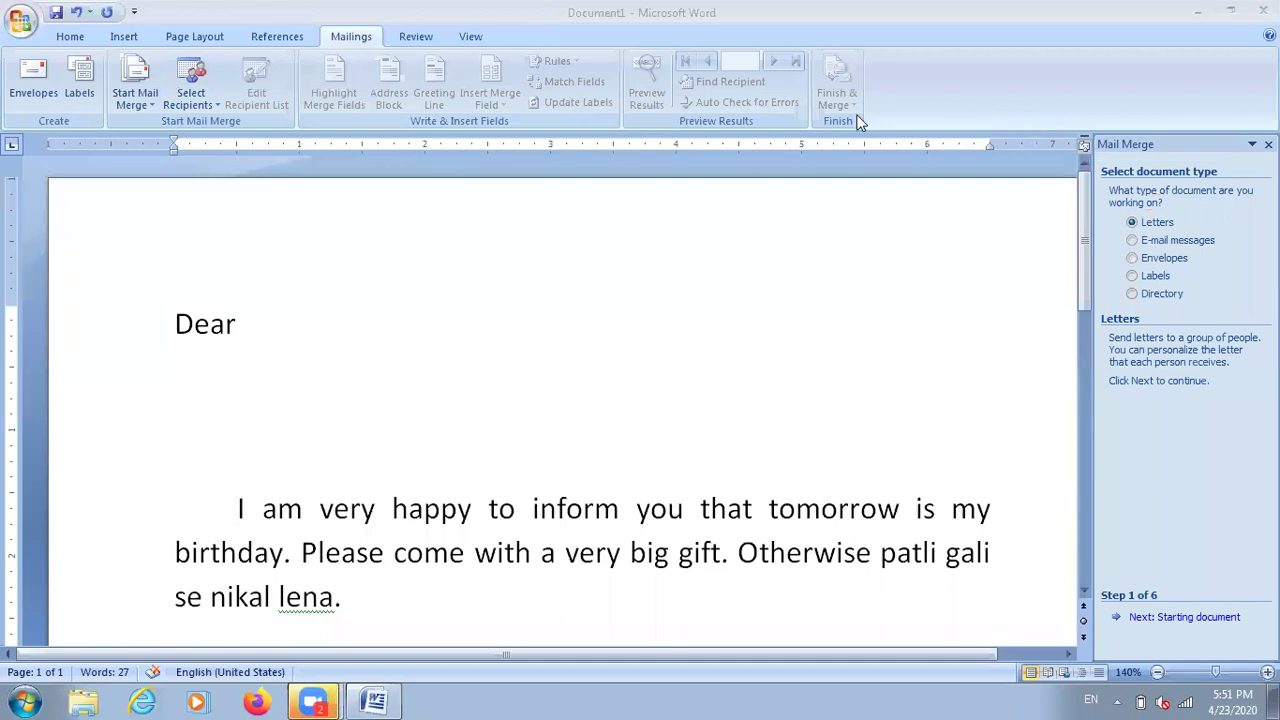
pyautogui.moveTo(1106, 627)
pyautogui.mouseDown()
pyautogui.moveTo(1236, 621)
pyautogui.moveTo(1240, 606)
pyautogui.moveTo(1175, 590)
pyautogui.moveTo(1117, 642)
pyautogui.mouseUp()
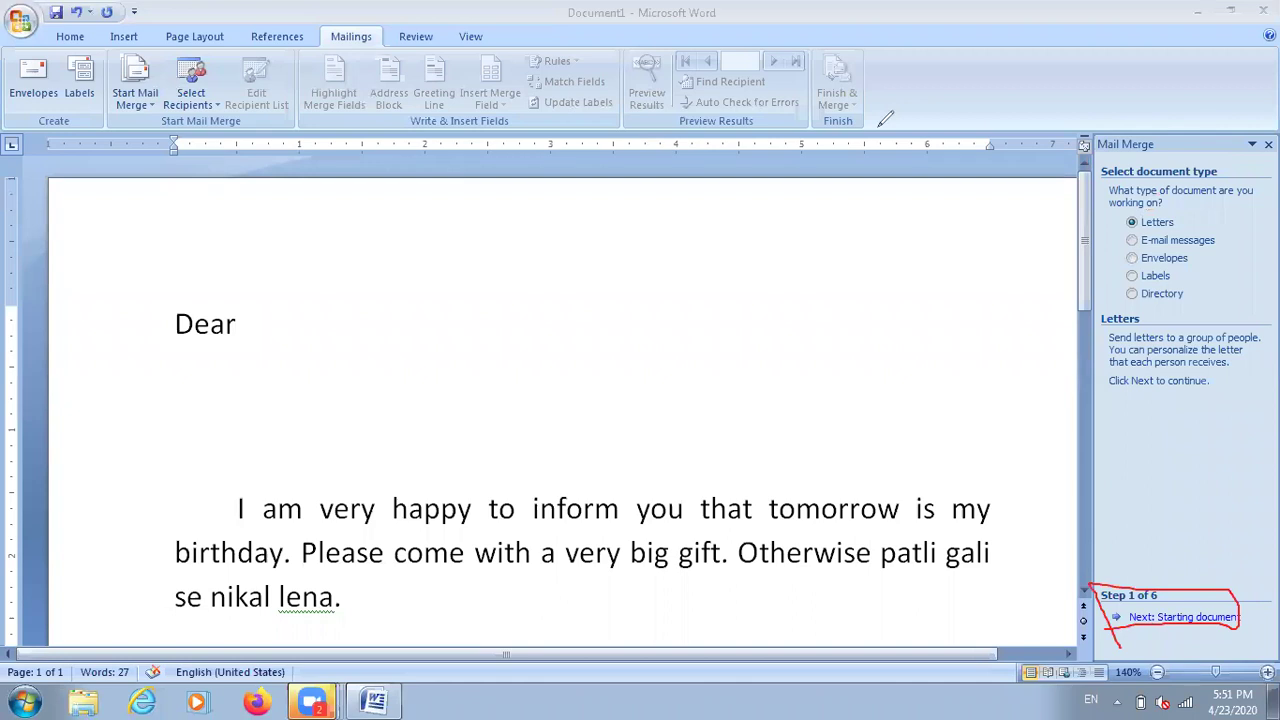
pyautogui.press('e')
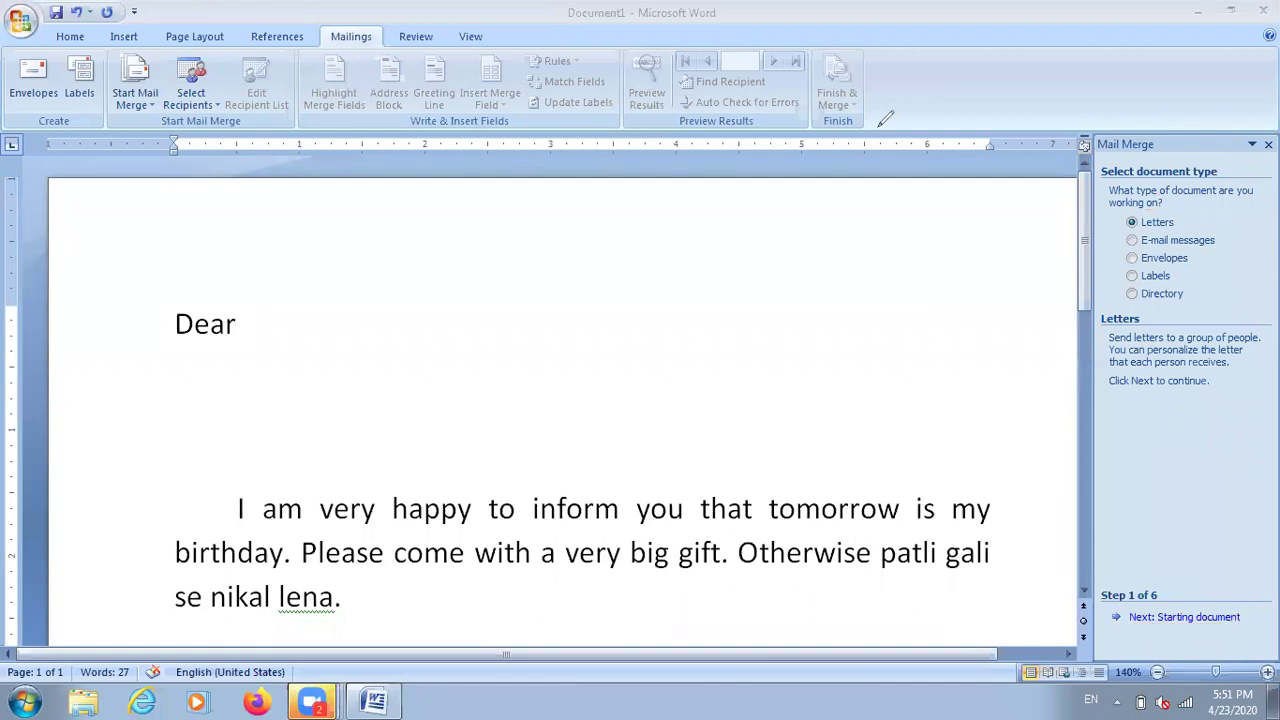
# - Keep Letters as the document type and advance the wizard to choosing the starting document
pyautogui.click(1155, 620)
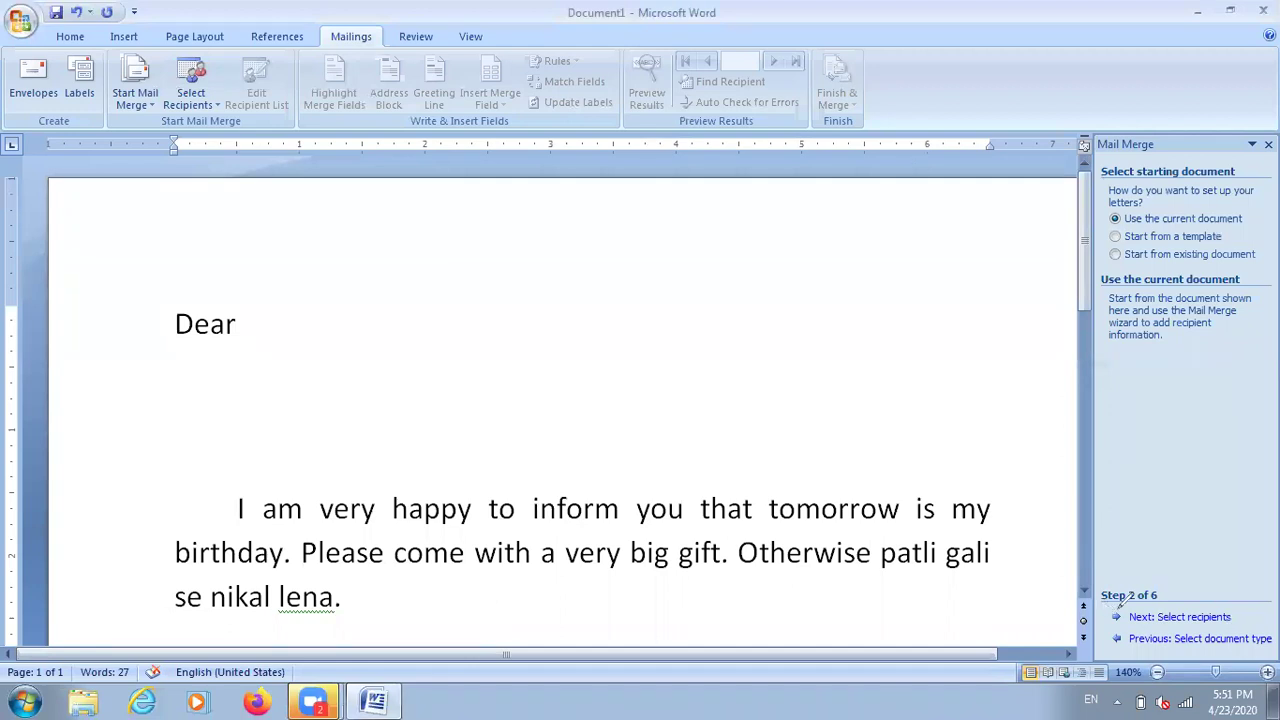
pyautogui.moveTo(1108, 600); pyautogui.dragTo(1098, 612)
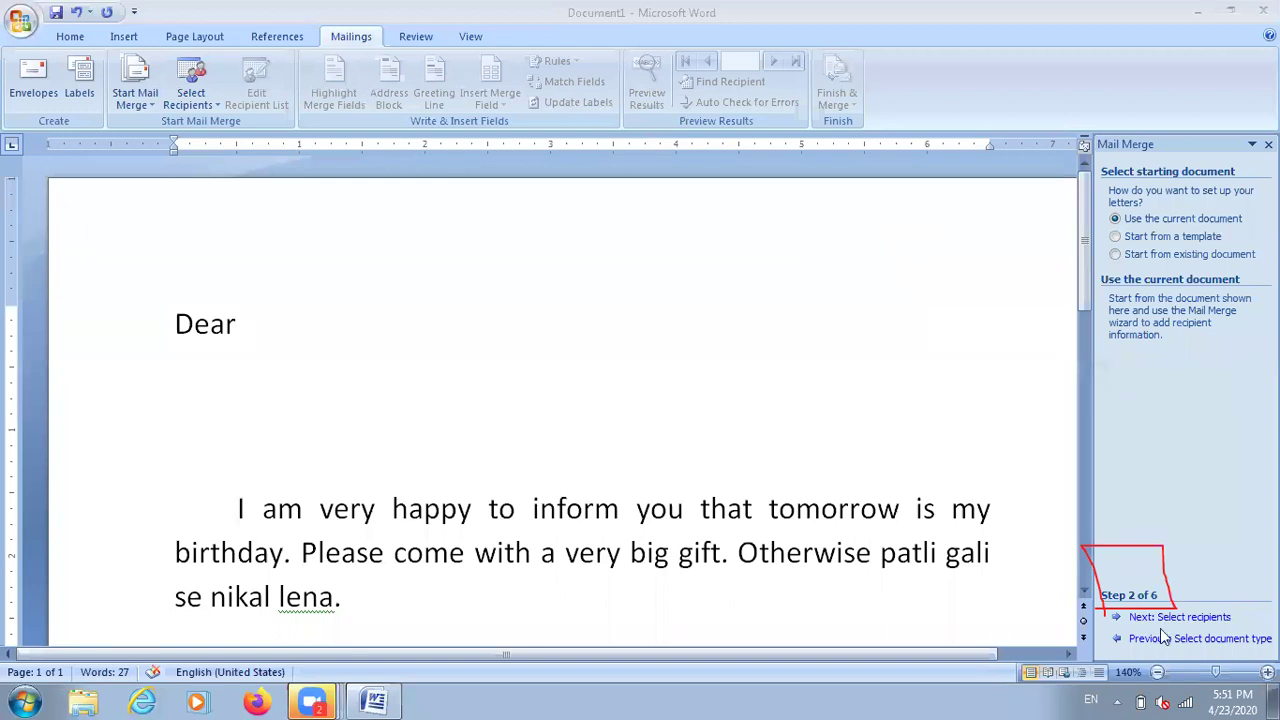
pyautogui.press('Escape')
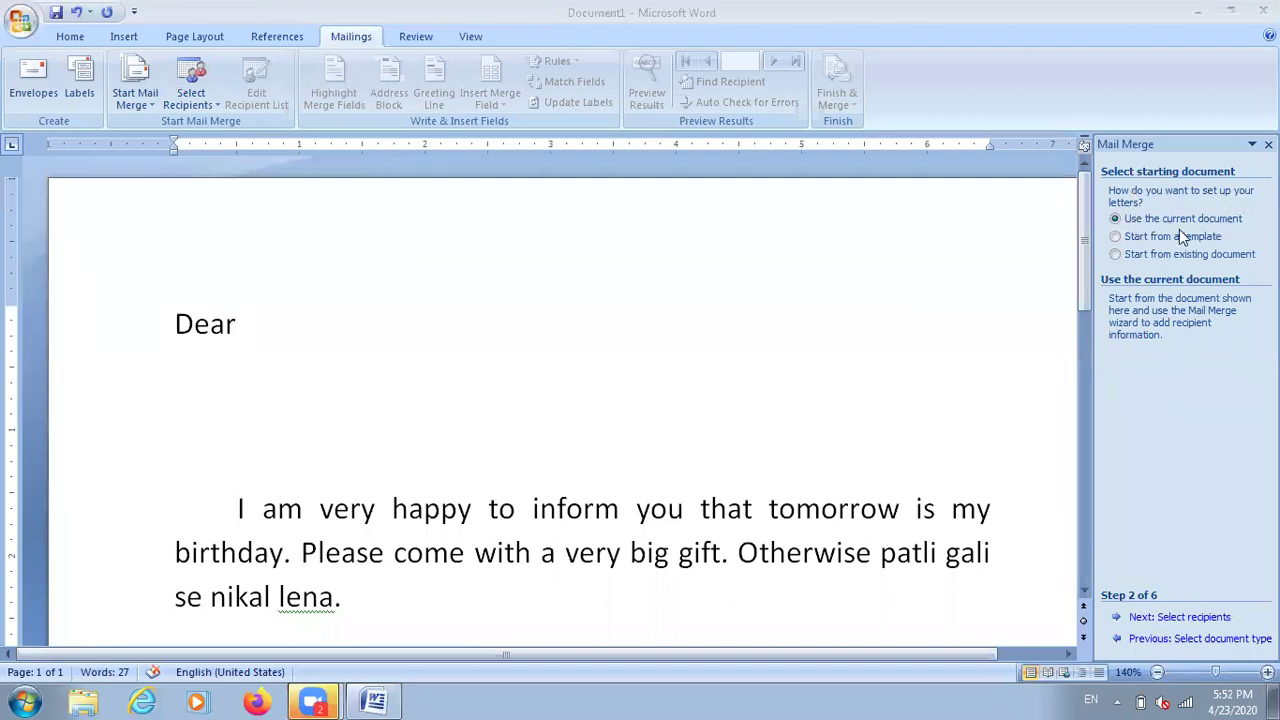
# - Place the cursor after "Dear" and continue to recipient selection with the current document as the starting document
pyautogui.click(240, 330)
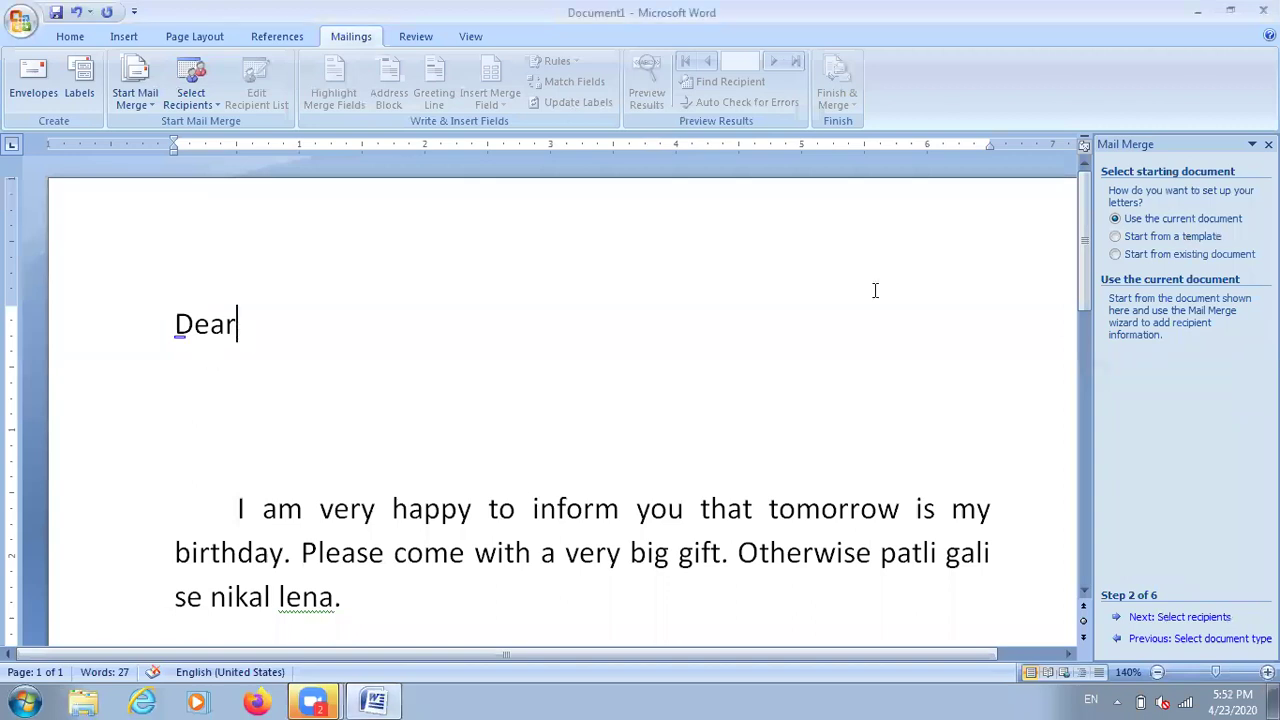
pyautogui.click(1116, 237)
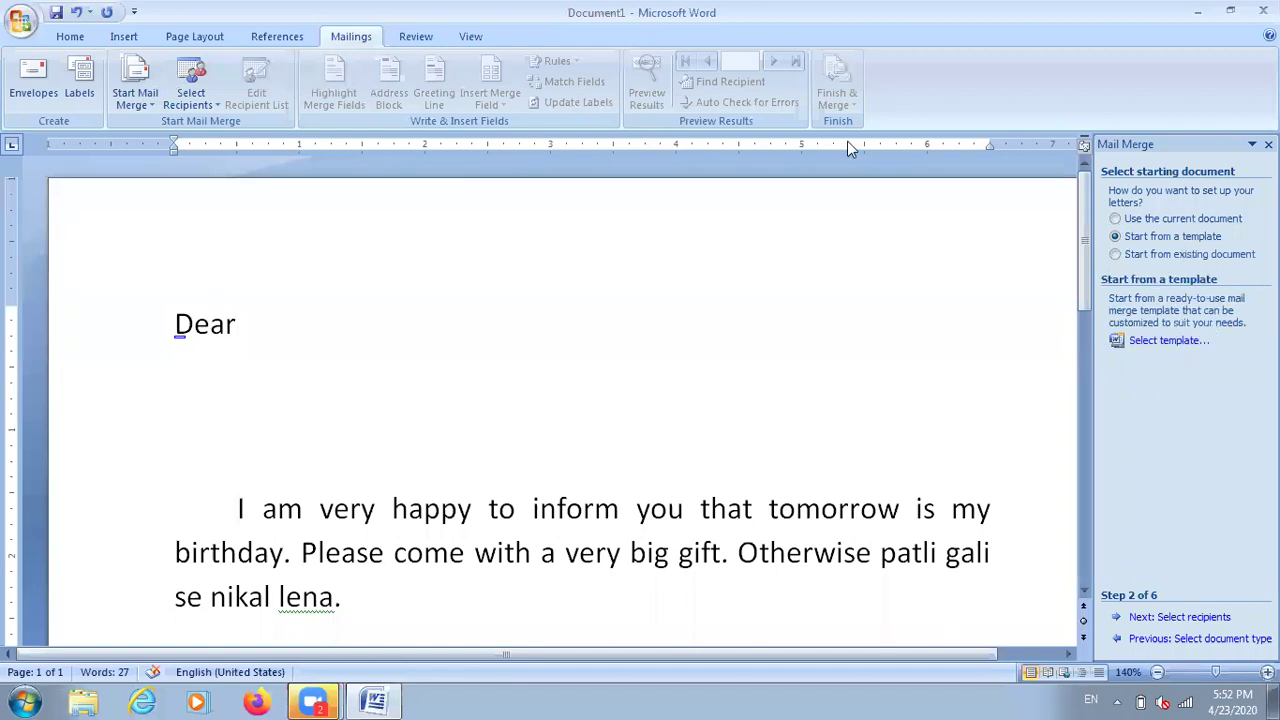
pyautogui.moveTo(1183, 242); pyautogui.dragTo(1222, 241)
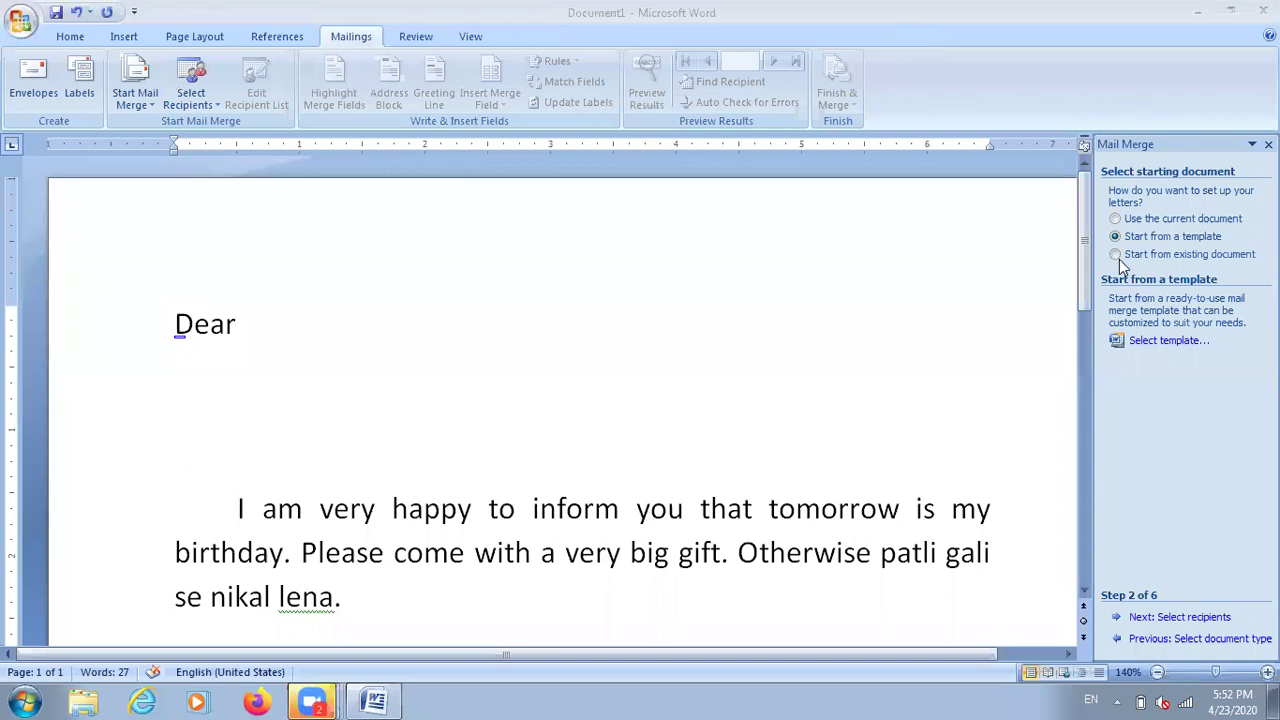
pyautogui.click(1196, 255)
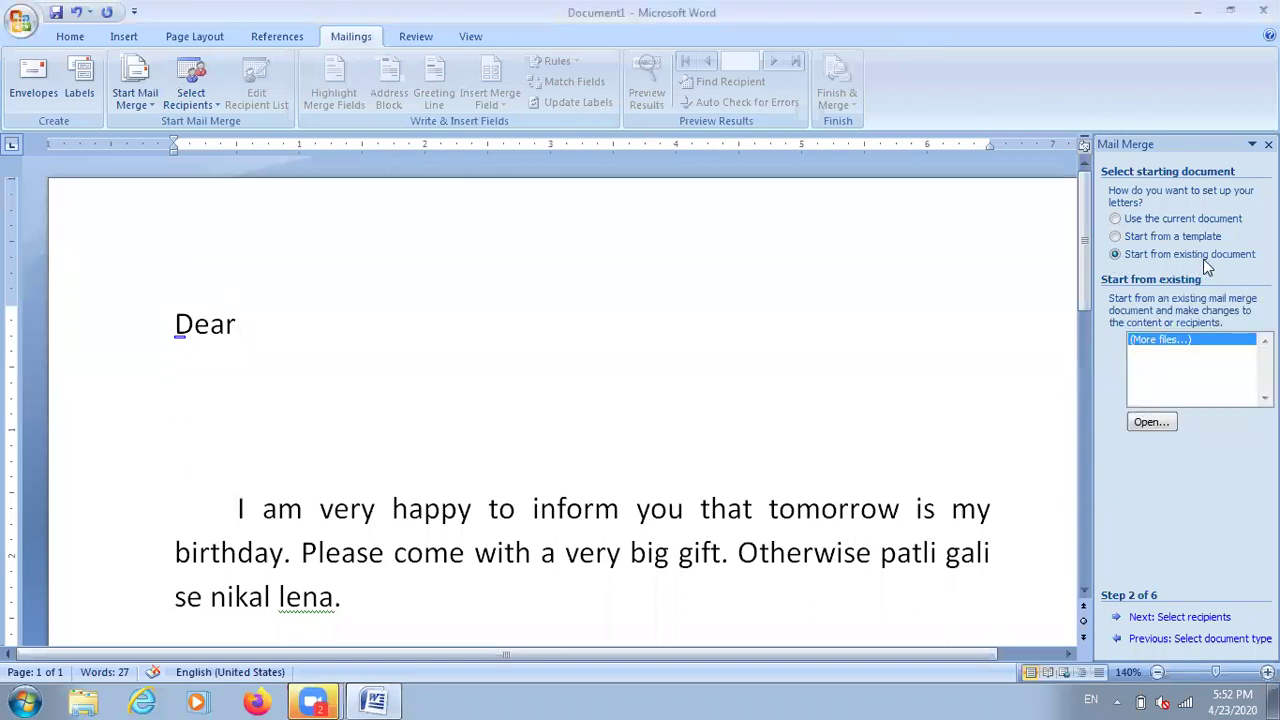
pyautogui.click(1125, 222)
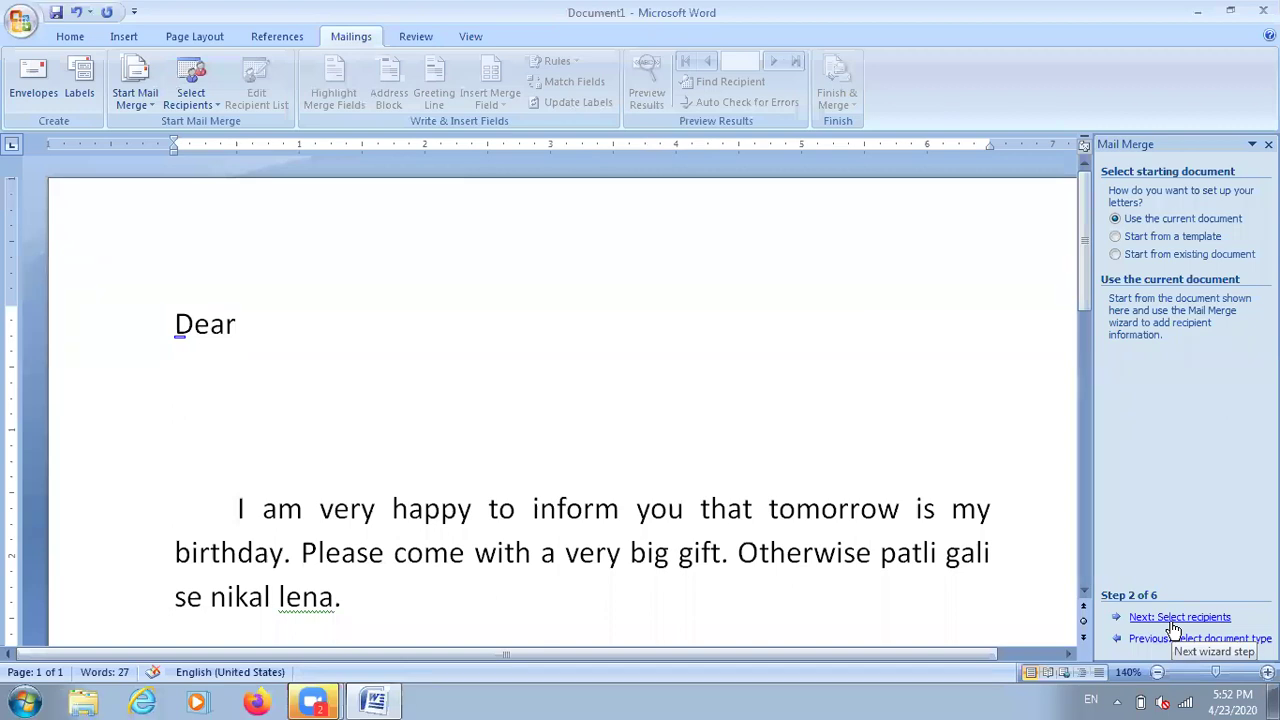
pyautogui.moveTo(1162, 631); pyautogui.dragTo(1230, 630)
pyautogui.moveTo(1138, 594)
pyautogui.mouseDown()
pyautogui.moveTo(1112, 632)
pyautogui.moveTo(1150, 630)
pyautogui.moveTo(1128, 626)
pyautogui.mouseUp()
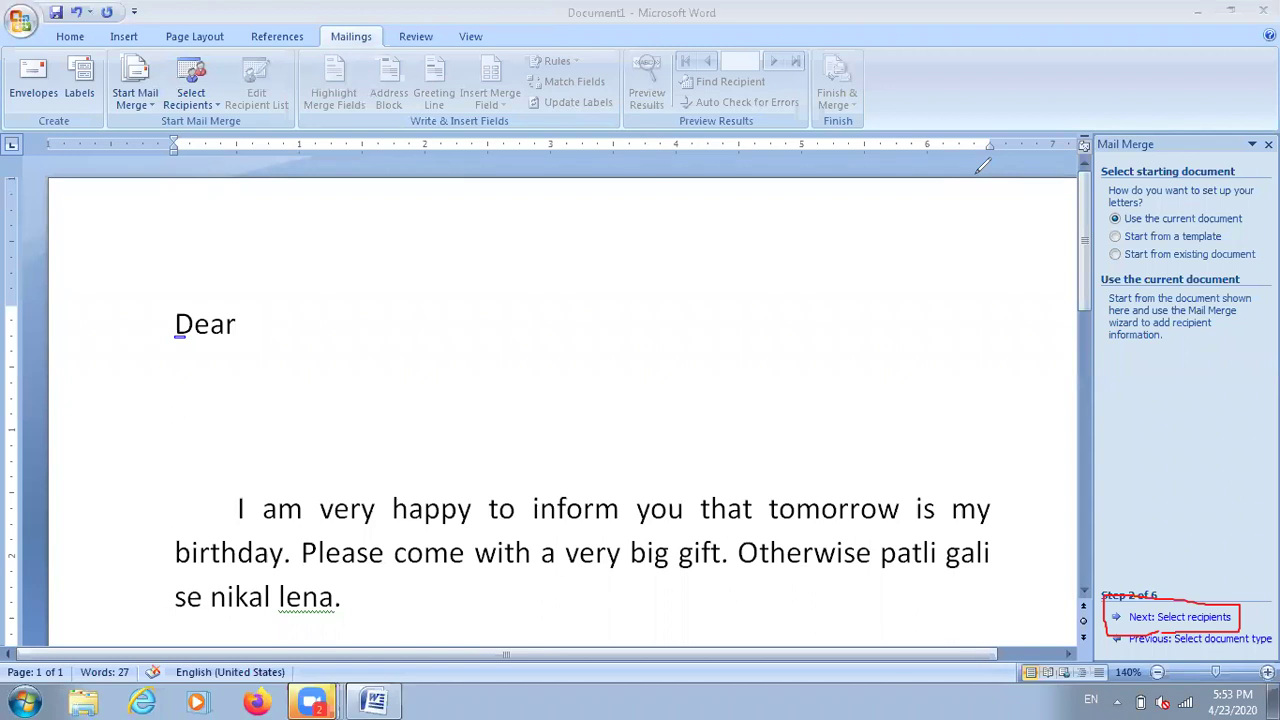
pyautogui.press('Escape')
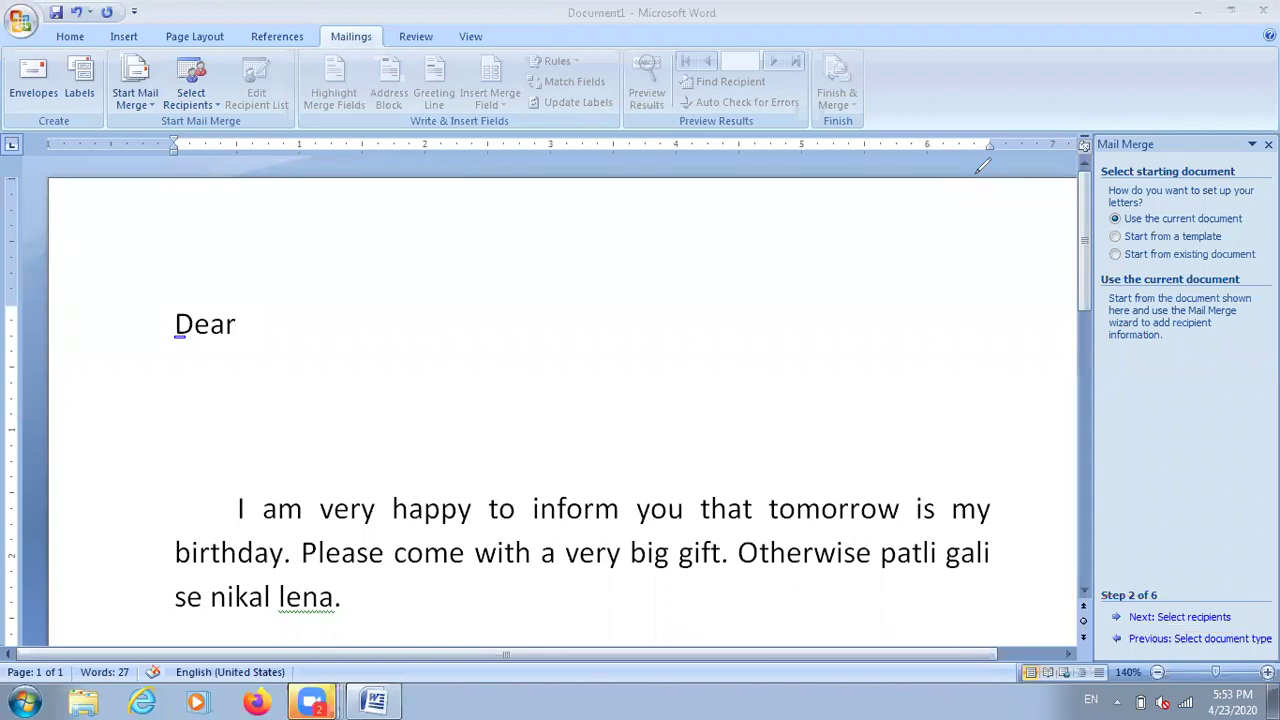
pyautogui.click(1175, 620)
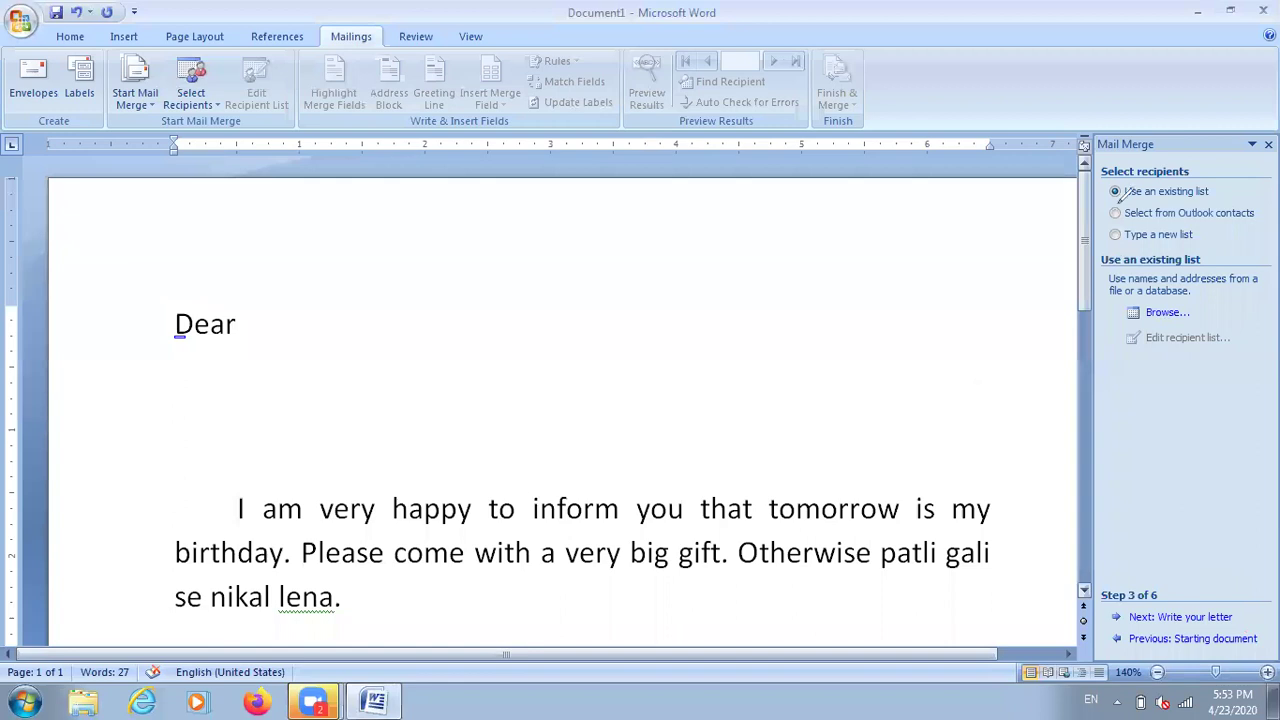
pyautogui.moveTo(1117, 199); pyautogui.dragTo(1212, 198)
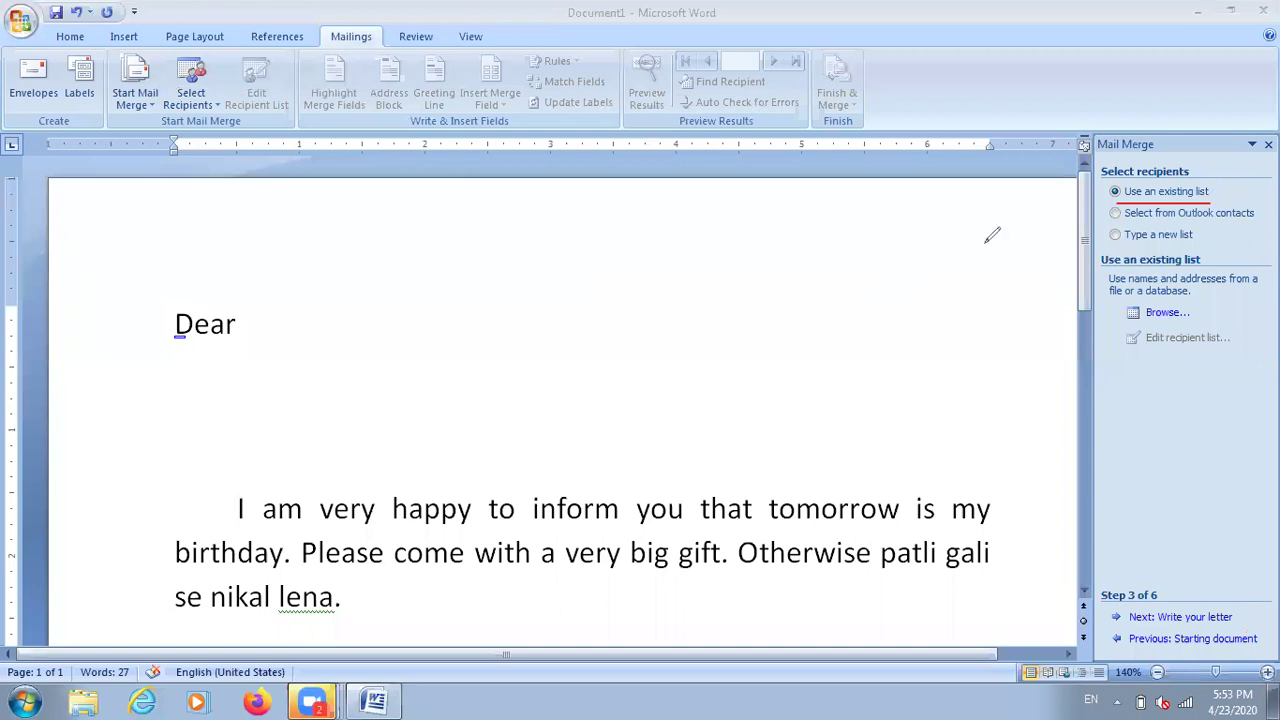
pyautogui.moveTo(1136, 226); pyautogui.dragTo(1279, 228)
pyautogui.moveTo(1106, 251); pyautogui.dragTo(1202, 250)
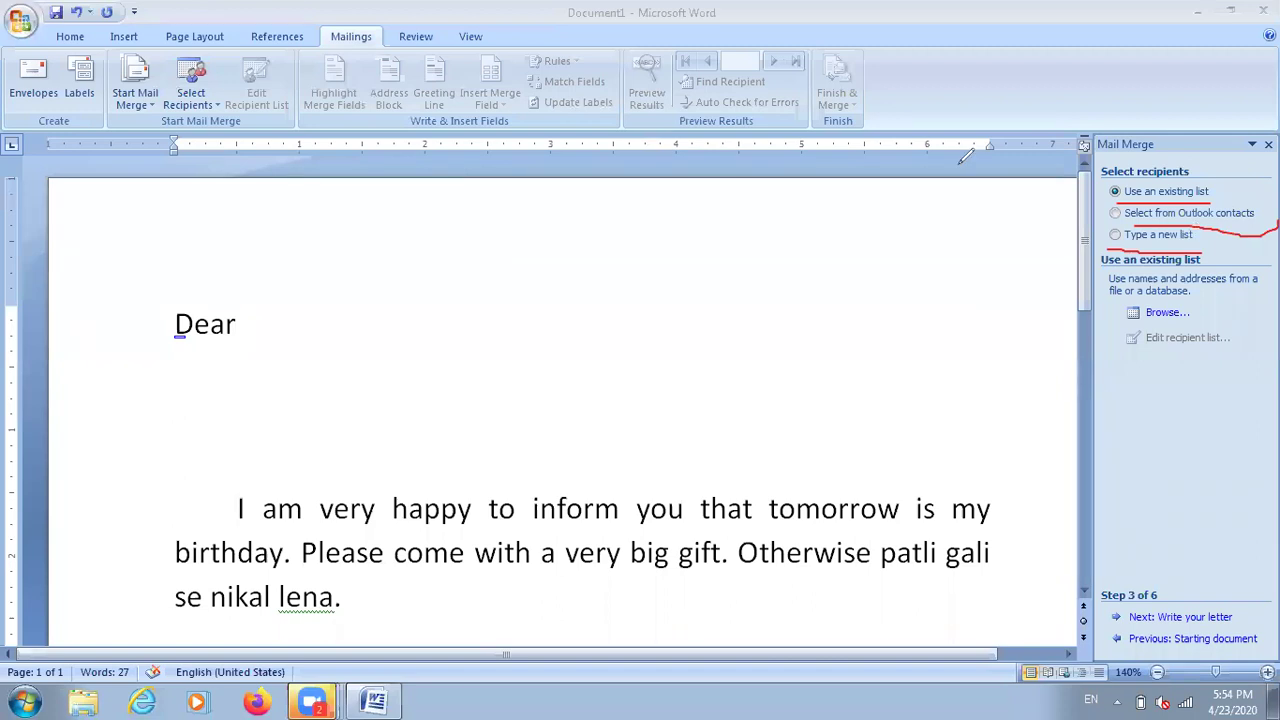
pyautogui.press('Escape')
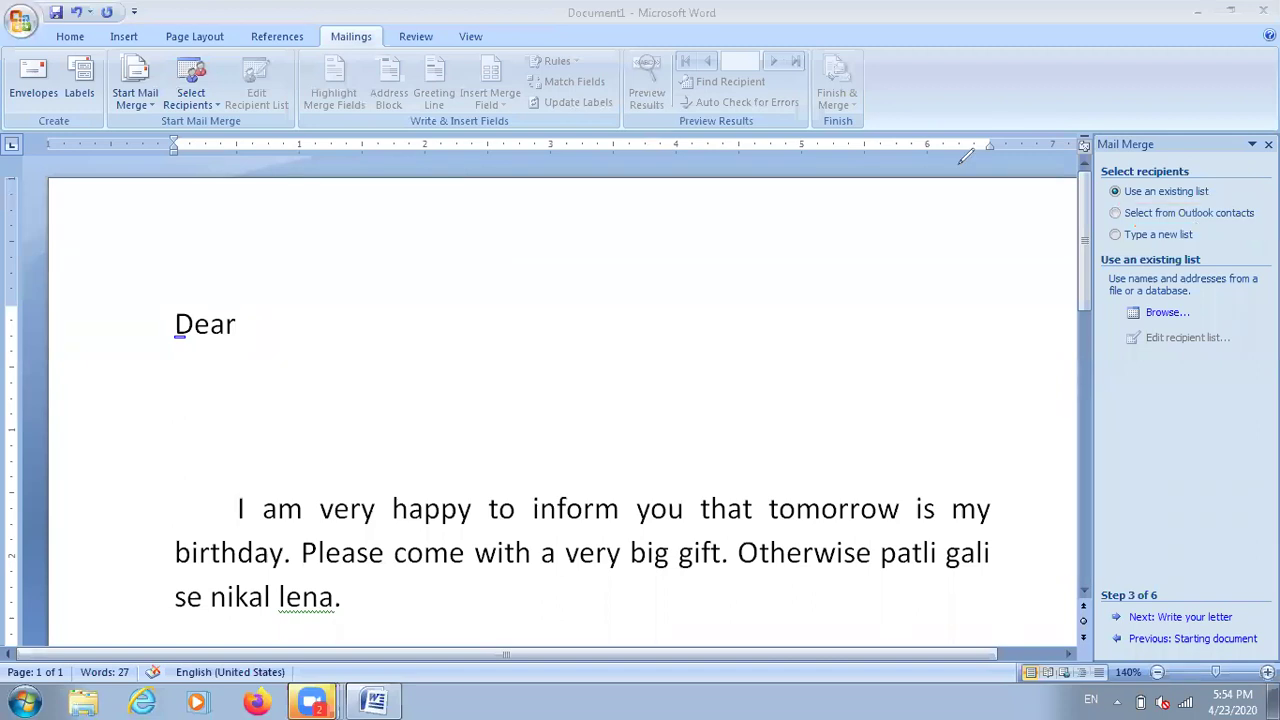
# - Choose to type a new recipient list and open the New Address List for entering recipients
pyautogui.click(1116, 235)
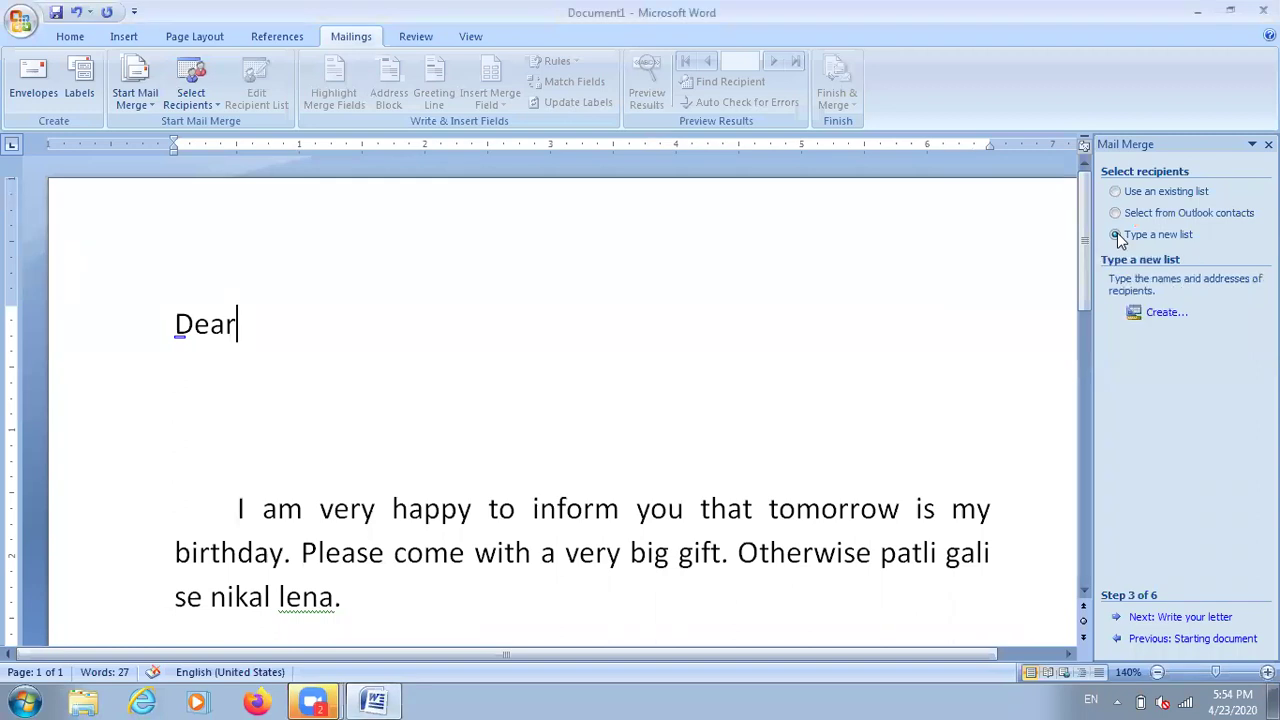
pyautogui.click(1160, 313)
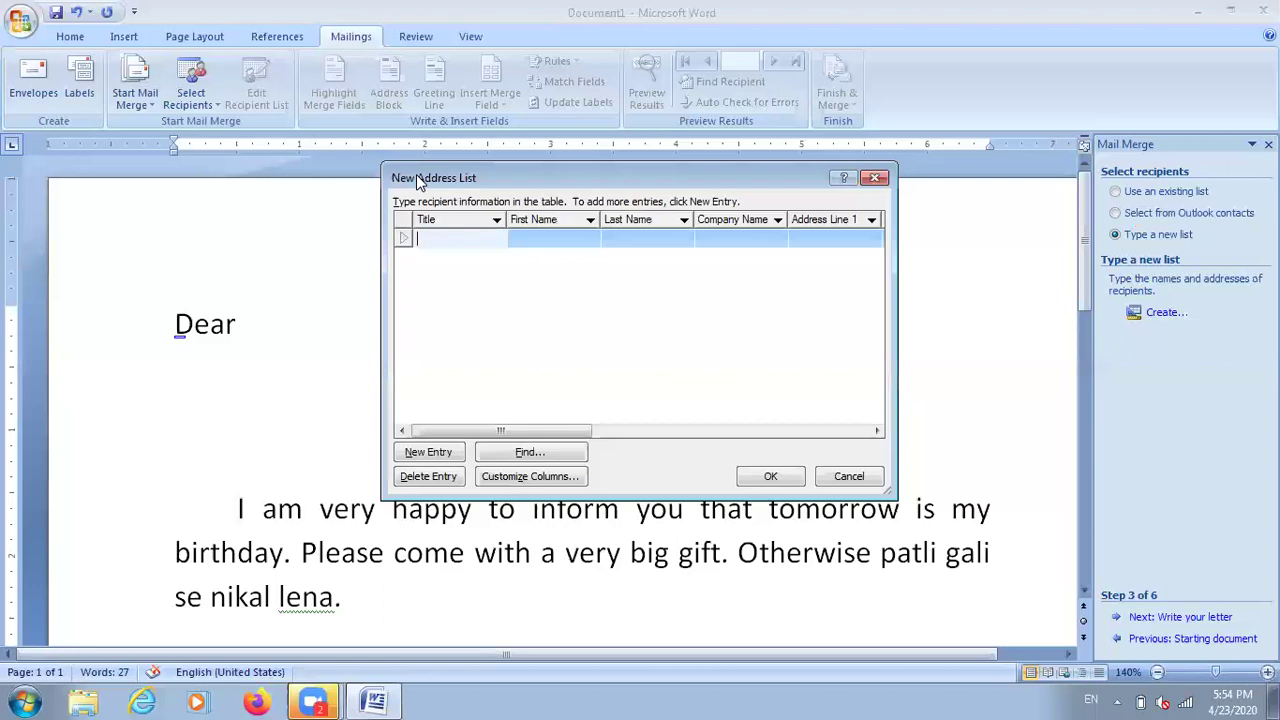
pyautogui.moveTo(395, 186); pyautogui.dragTo(494, 176)
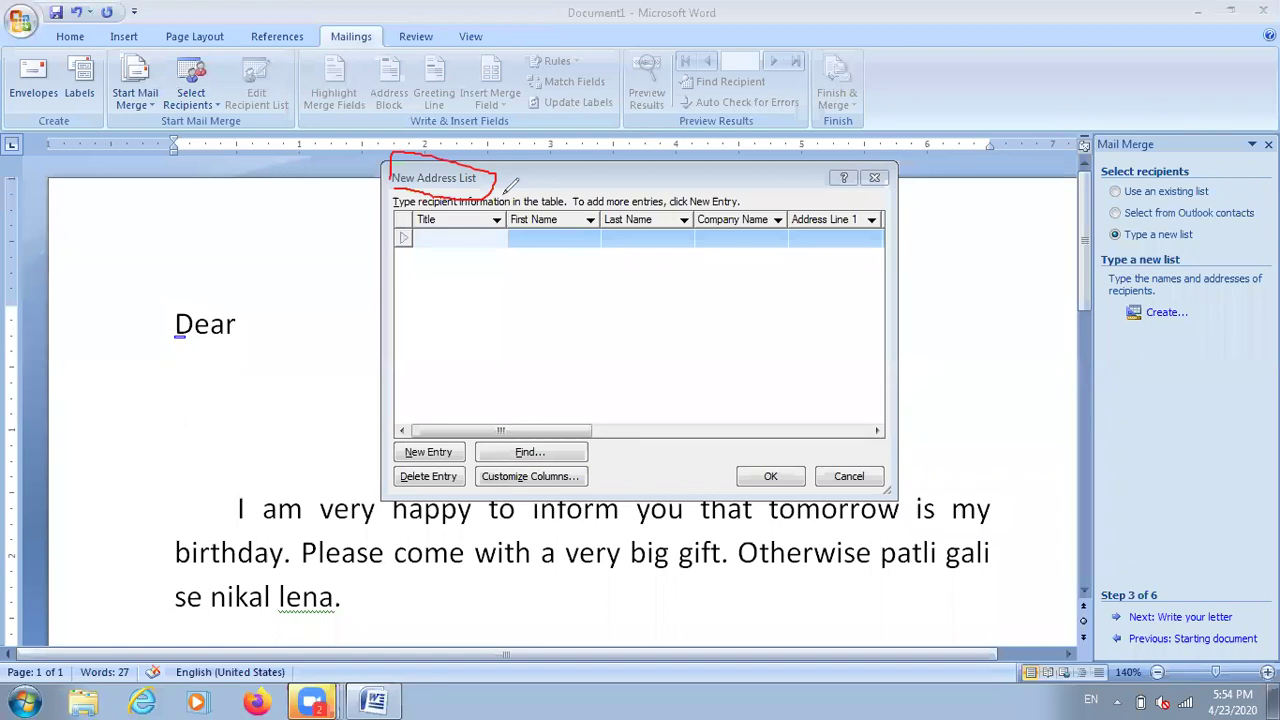
# - Add two blank entries to the address list and return to the Title field of the first entry
pyautogui.click(414, 453)
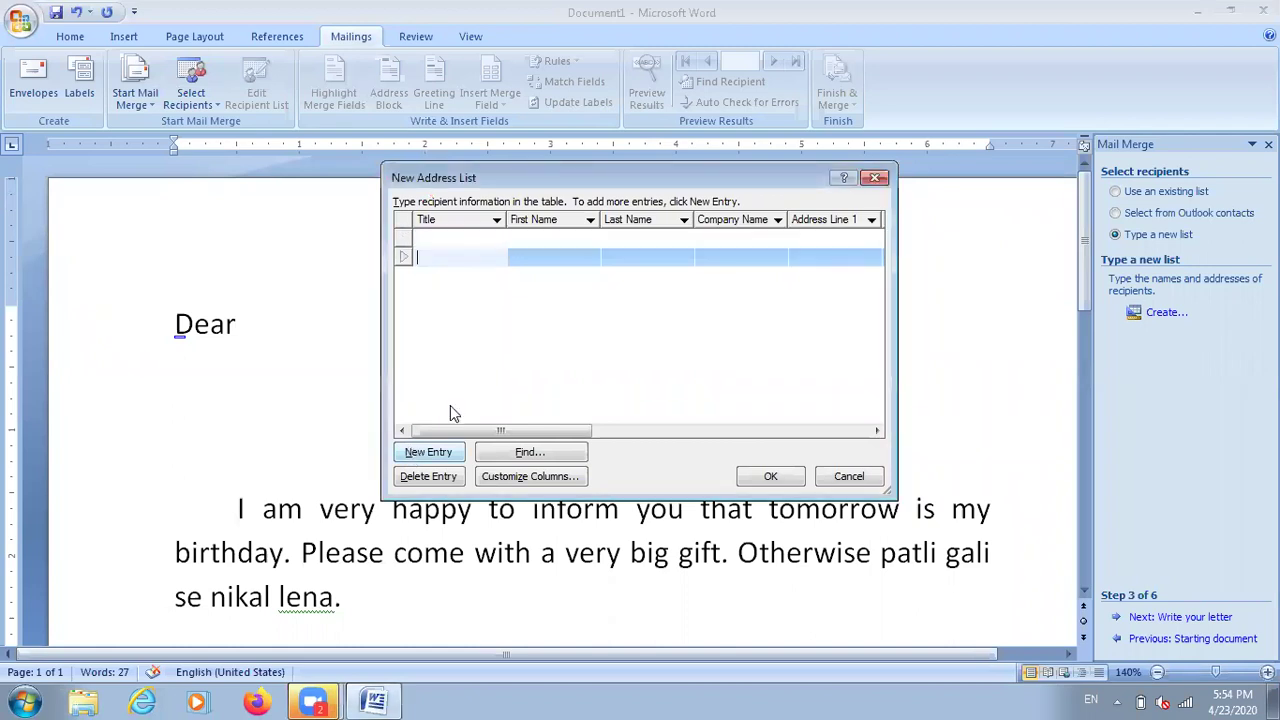
pyautogui.click(428, 240)
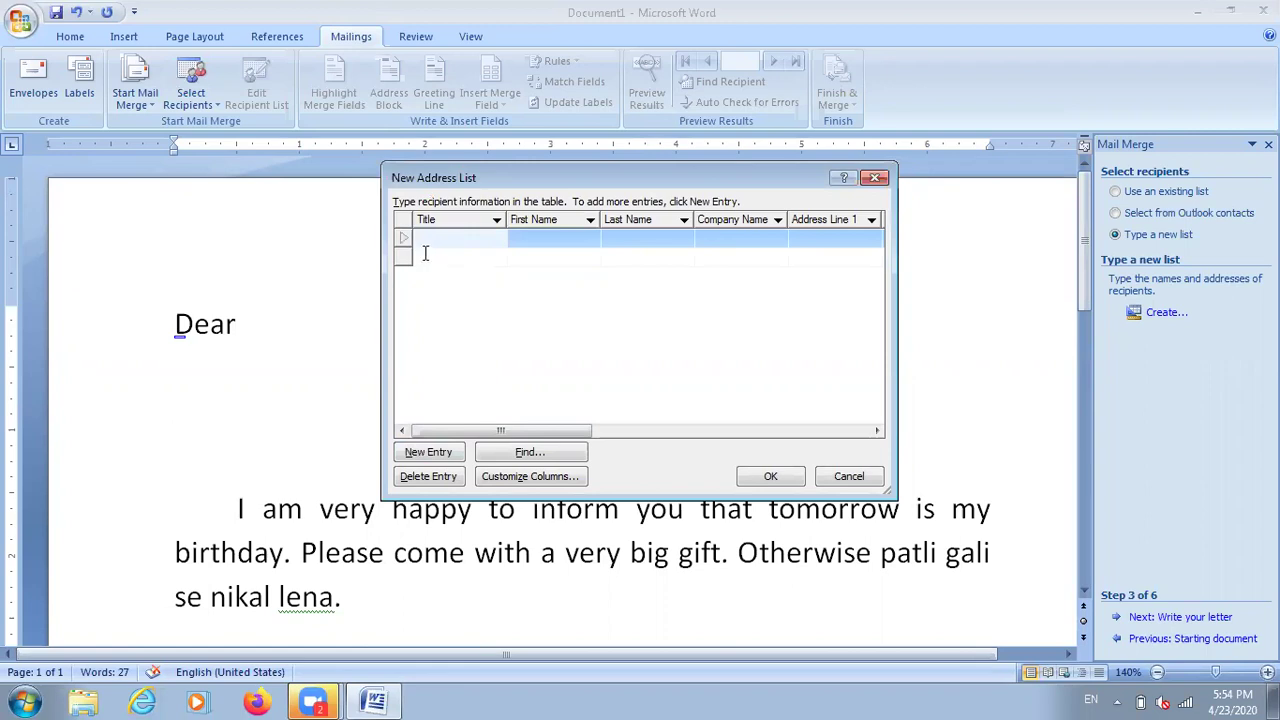
pyautogui.click(428, 256)
pyautogui.click(428, 452)
pyautogui.press('Return')
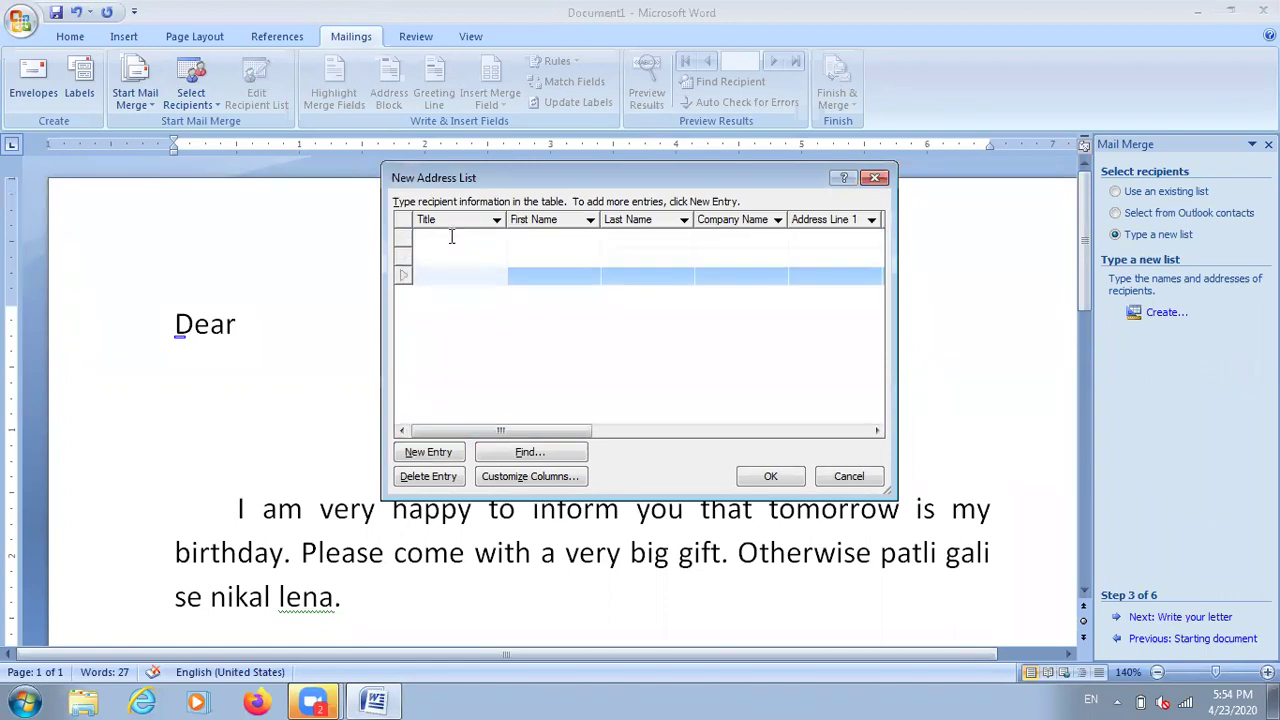
pyautogui.click(451, 237)
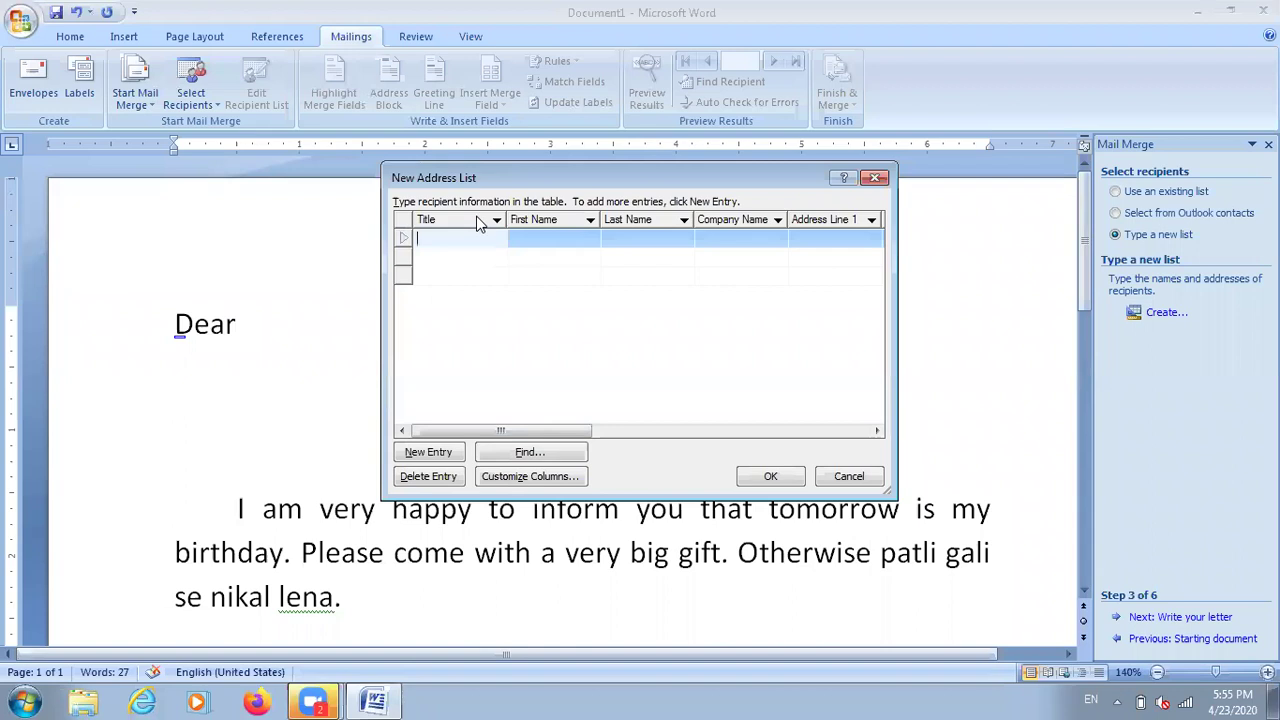
pyautogui.moveTo(467, 217); pyautogui.dragTo(484, 196)
pyautogui.moveTo(556, 222); pyautogui.dragTo(582, 191)
pyautogui.moveTo(645, 222); pyautogui.dragTo(683, 185)
pyautogui.moveTo(742, 222)
pyautogui.mouseDown()
pyautogui.moveTo(767, 200)
pyautogui.moveTo(859, 193)
pyautogui.mouseUp()
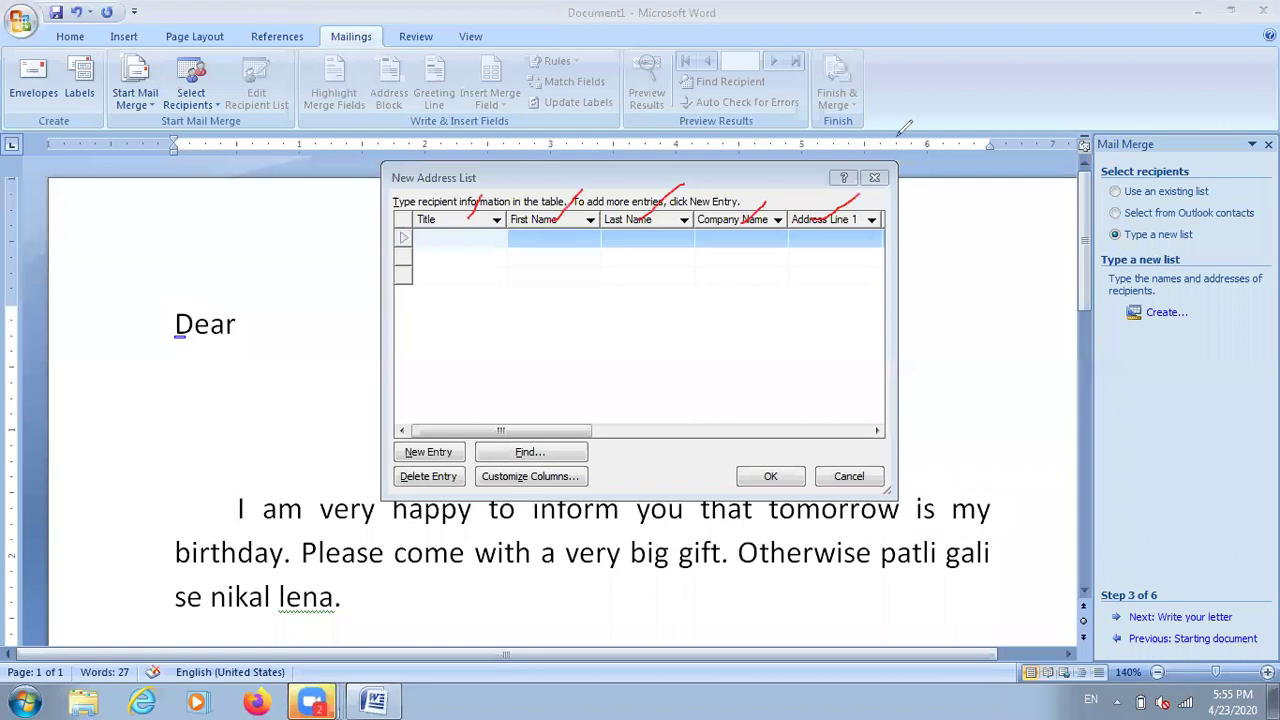
pyautogui.press('e')
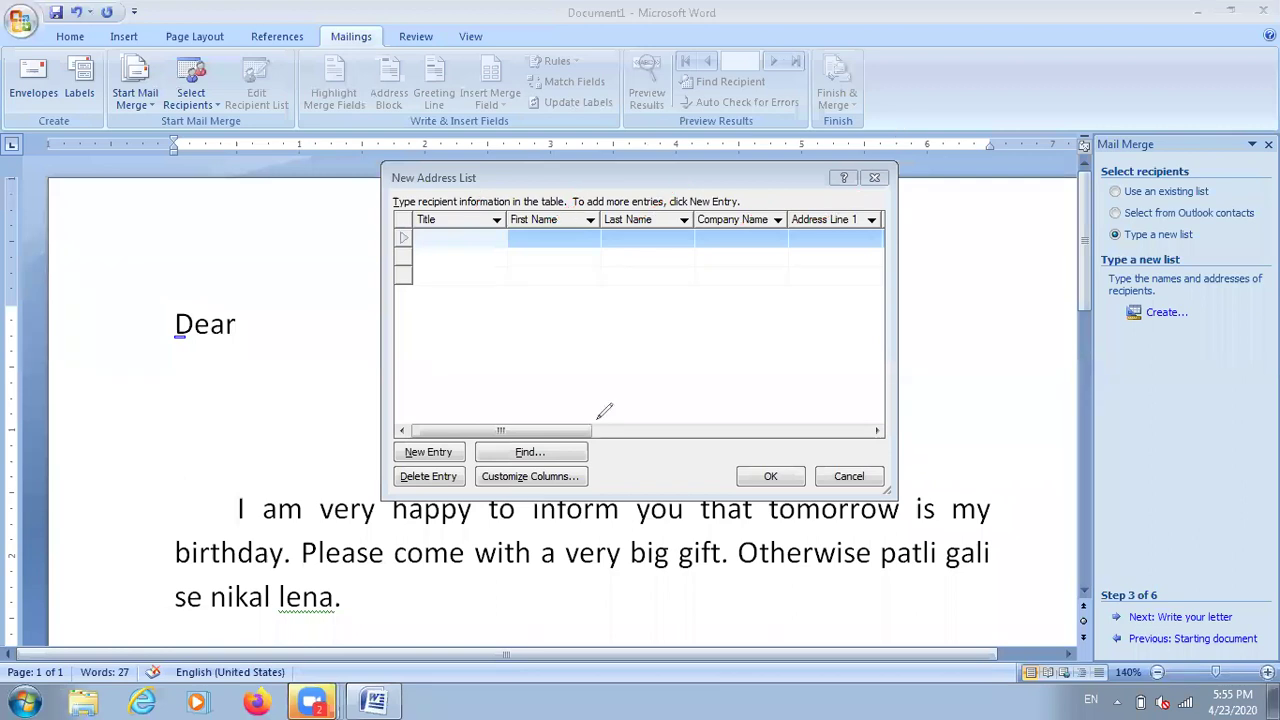
# - Customize the address list columns by deleting the Last Name, Company Name and Address Line 2 fields
pyautogui.click(566, 478)
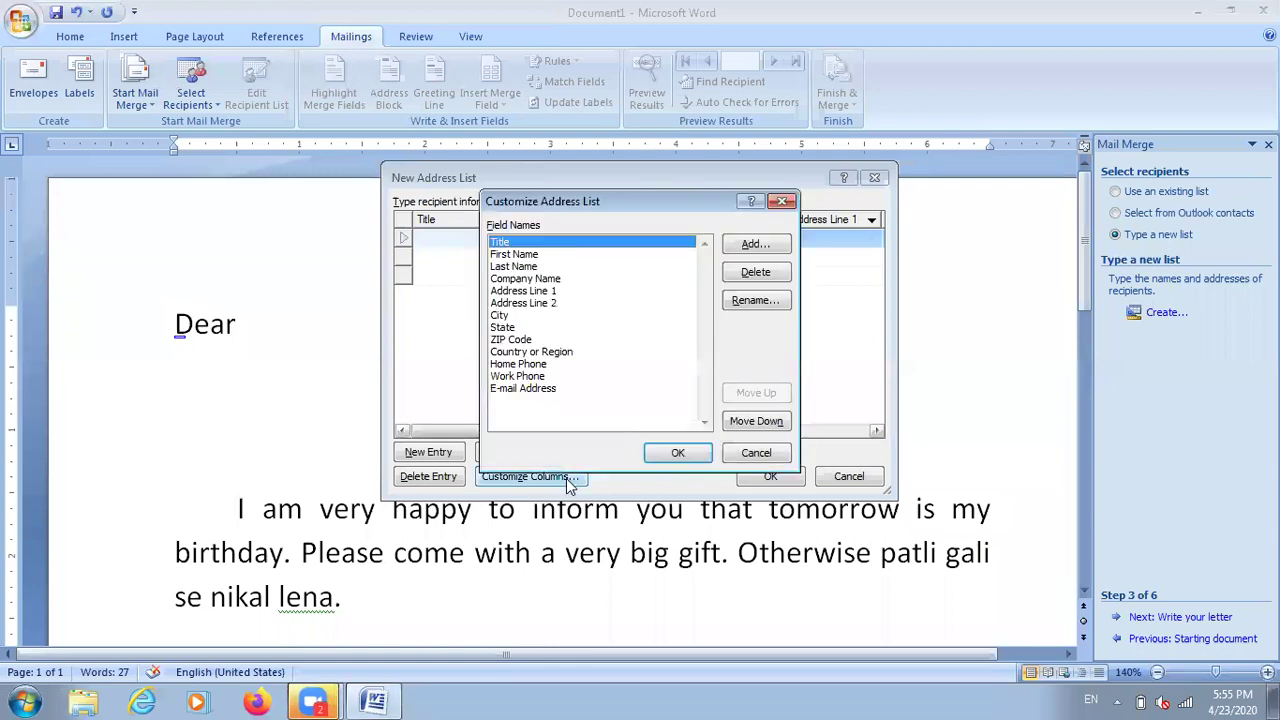
pyautogui.click(548, 267)
pyautogui.click(757, 273)
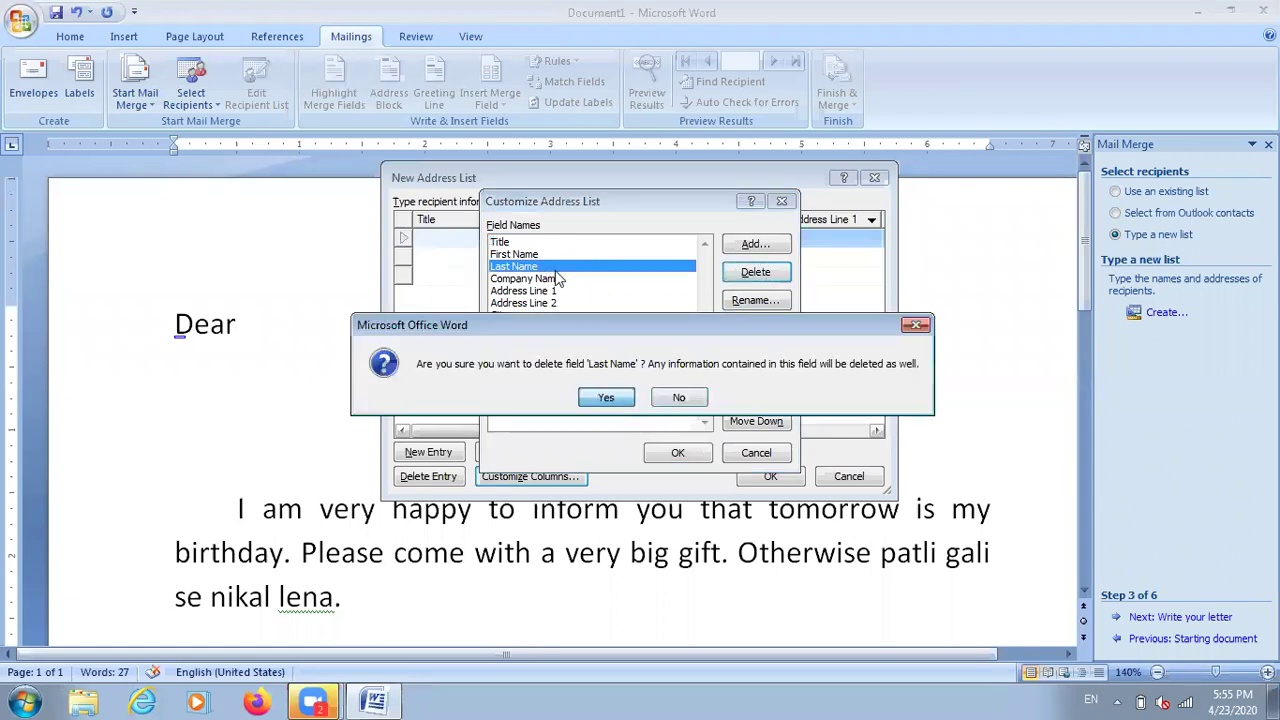
pyautogui.press('Return')
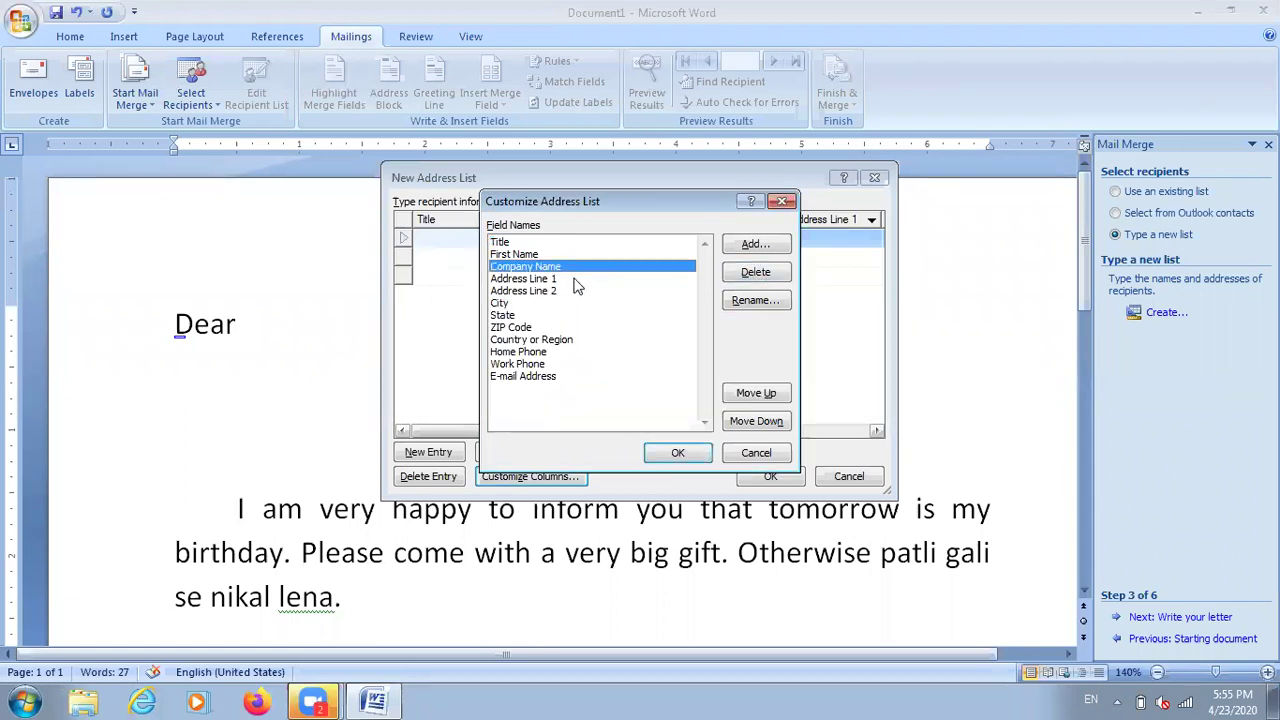
pyautogui.click(753, 278)
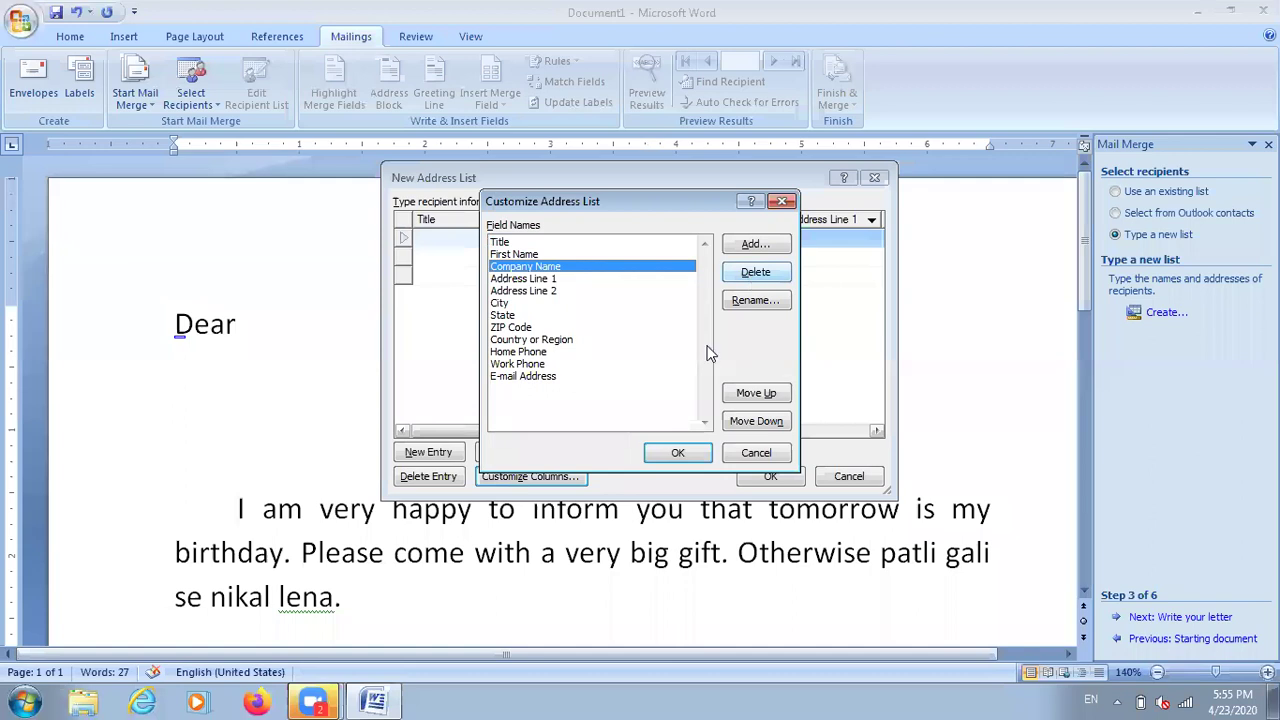
pyautogui.press('Return')
pyautogui.click(553, 279)
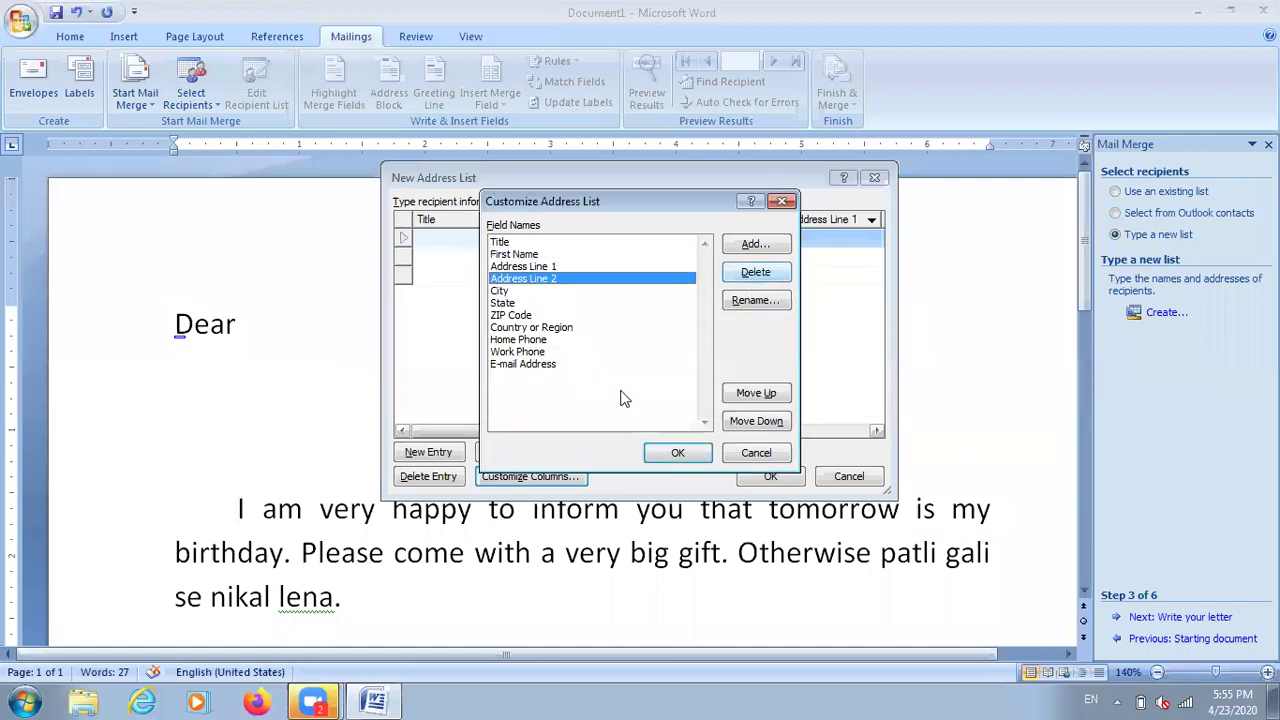
pyautogui.press('Delete')
pyautogui.press('Return')
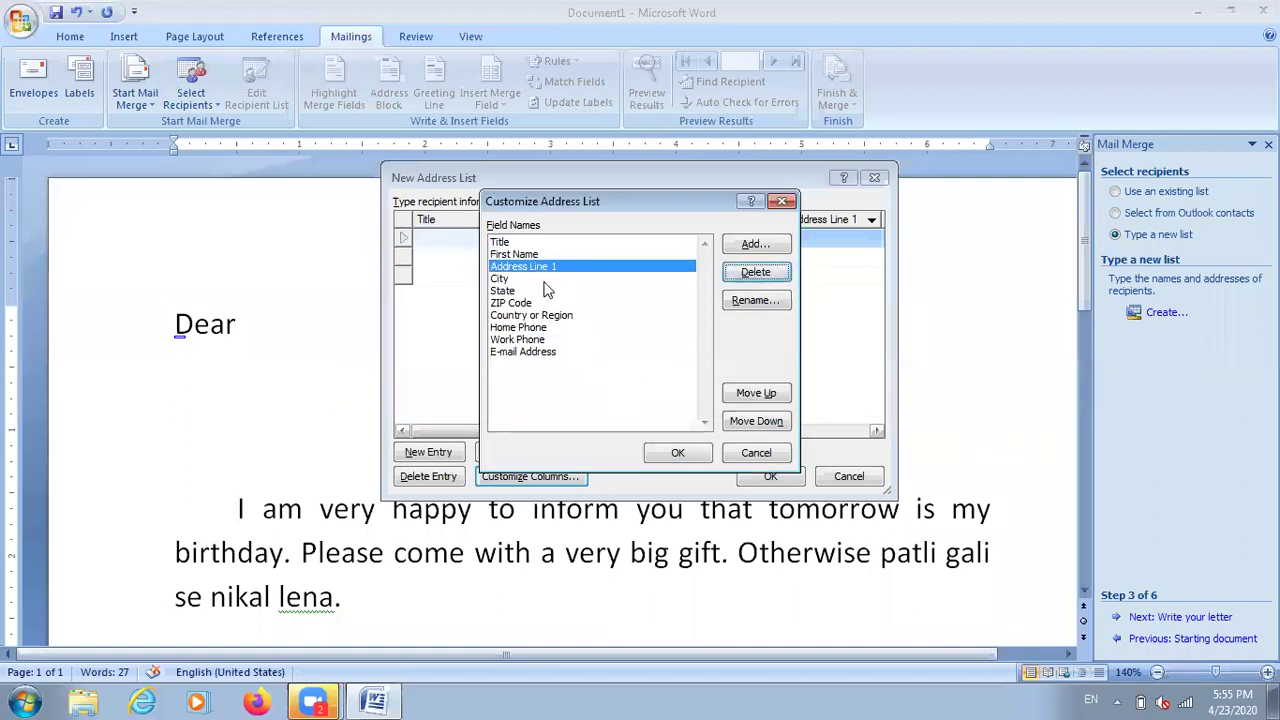
# - Delete the E-mail Address, Work Phone, Home Phone and Country or Region fields from the address list
pyautogui.click(553, 351)
pyautogui.click(752, 274)
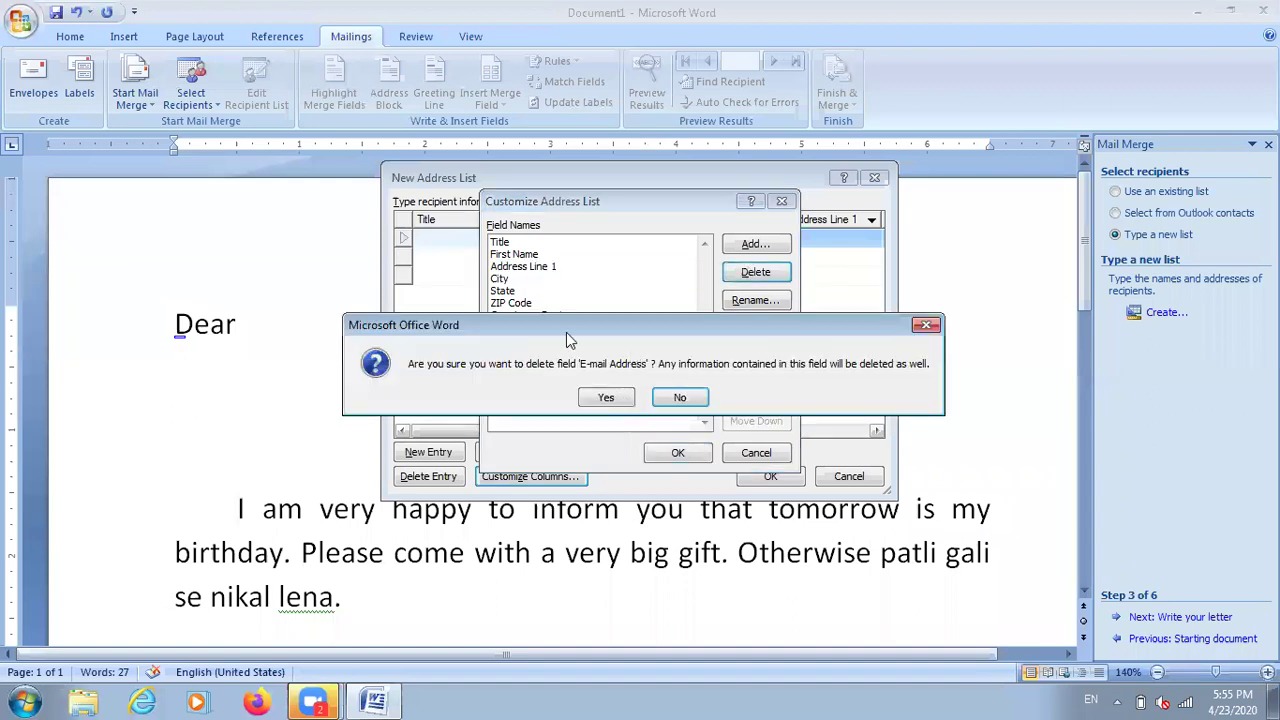
pyautogui.press('Return')
pyautogui.click(755, 273)
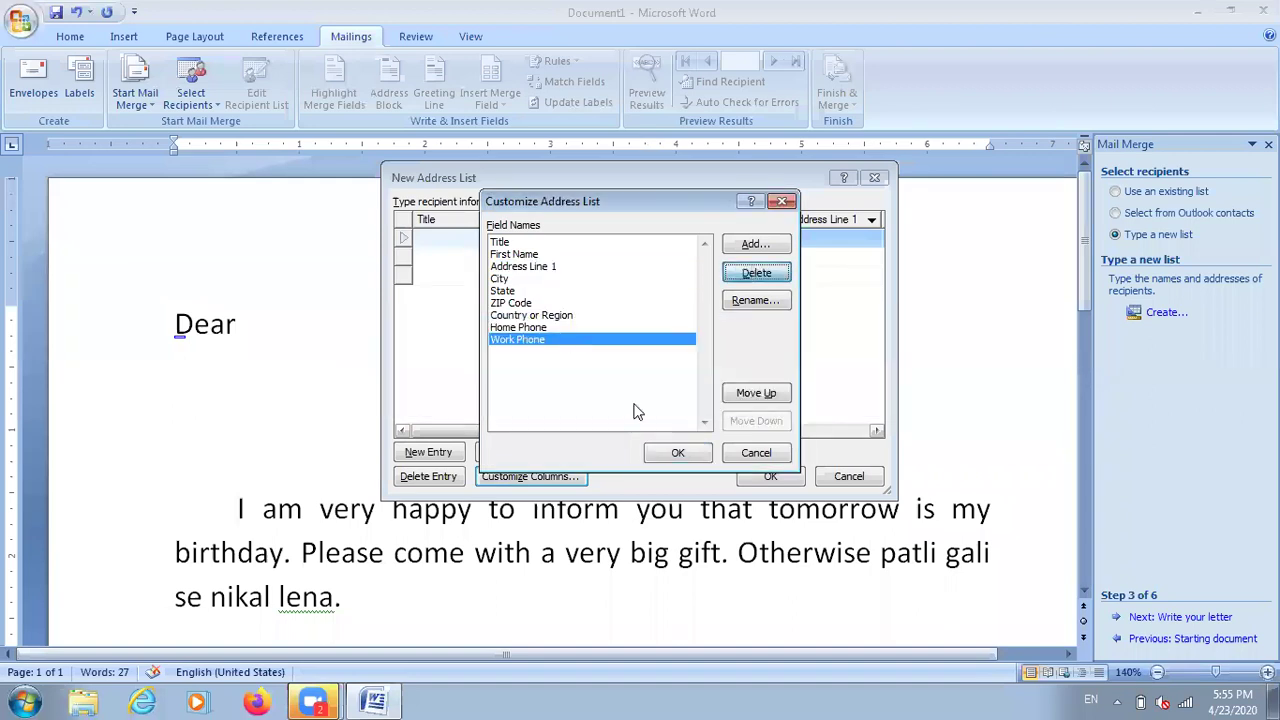
pyautogui.press('Return')
pyautogui.click(735, 276)
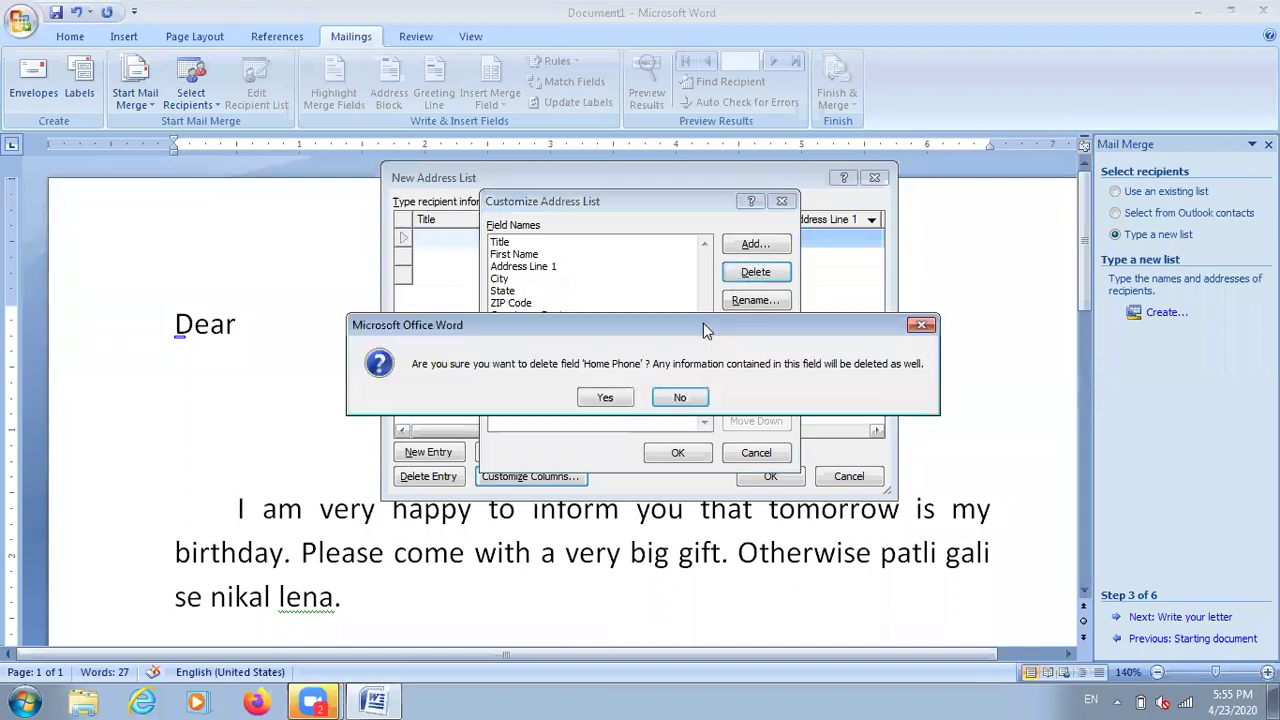
pyautogui.click(620, 395)
pyautogui.click(756, 272)
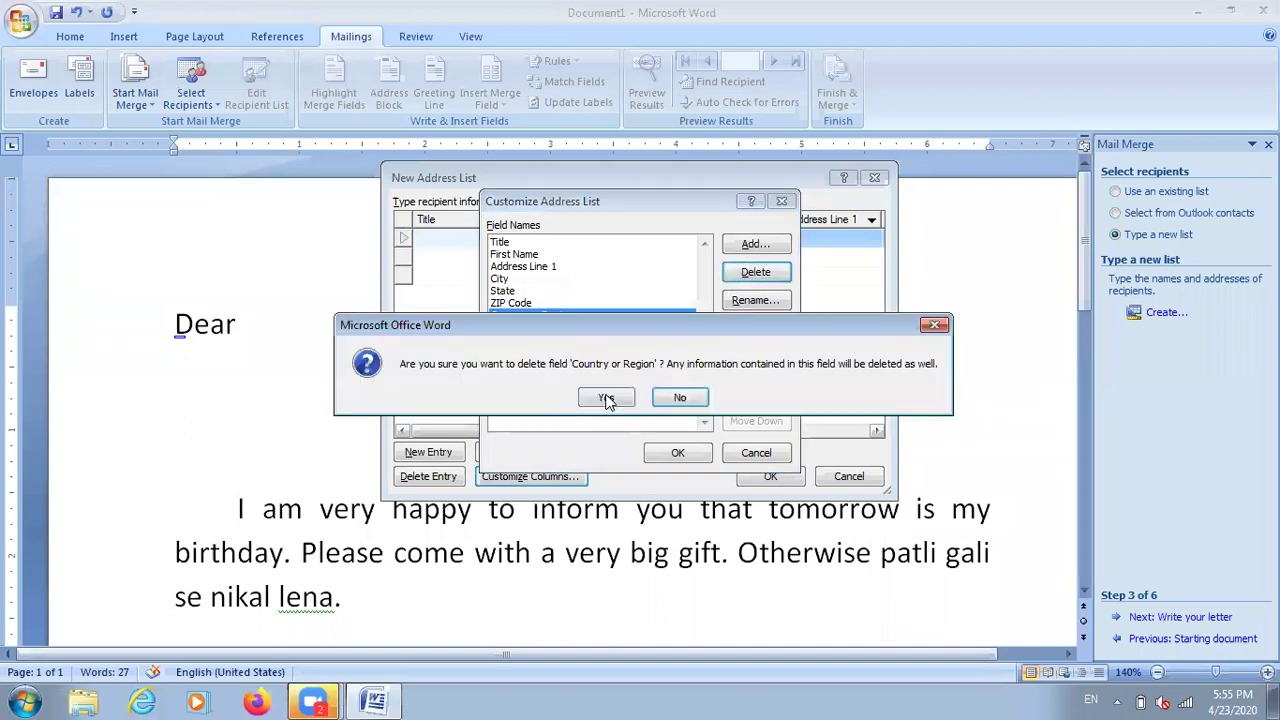
pyautogui.click(590, 400)
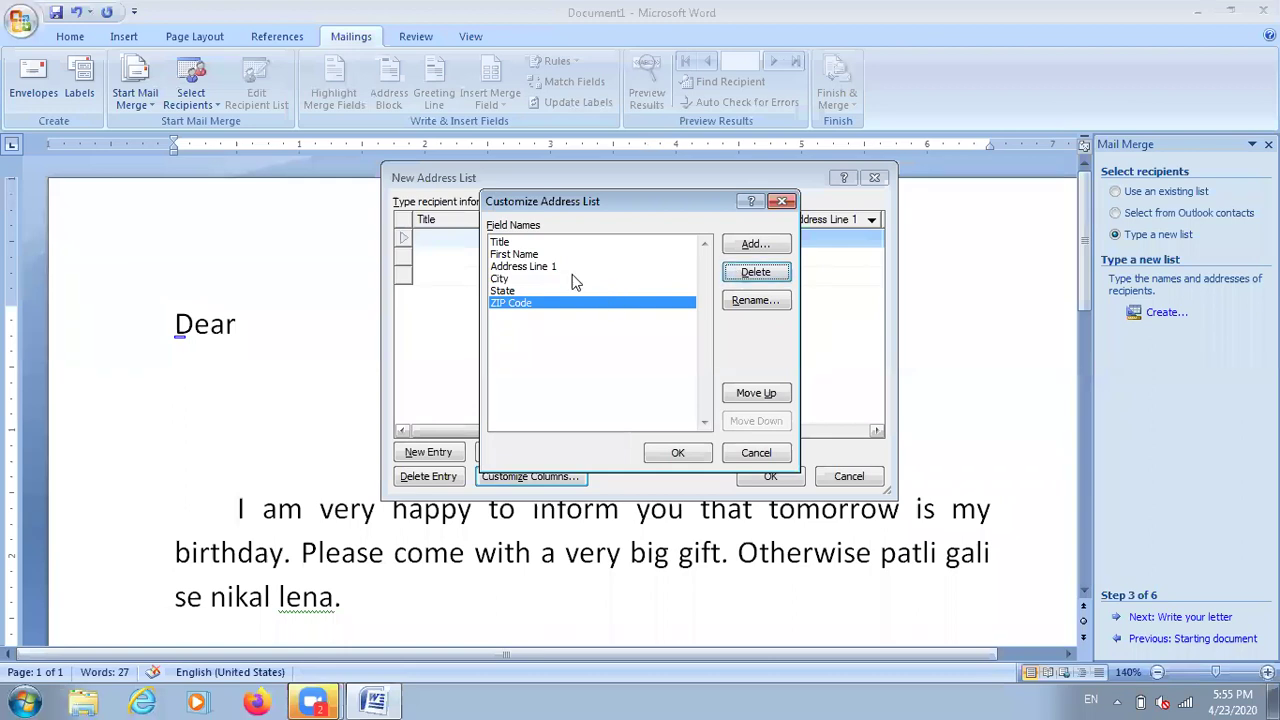
# - Rename the First Name field to "name"
pyautogui.press('Home')
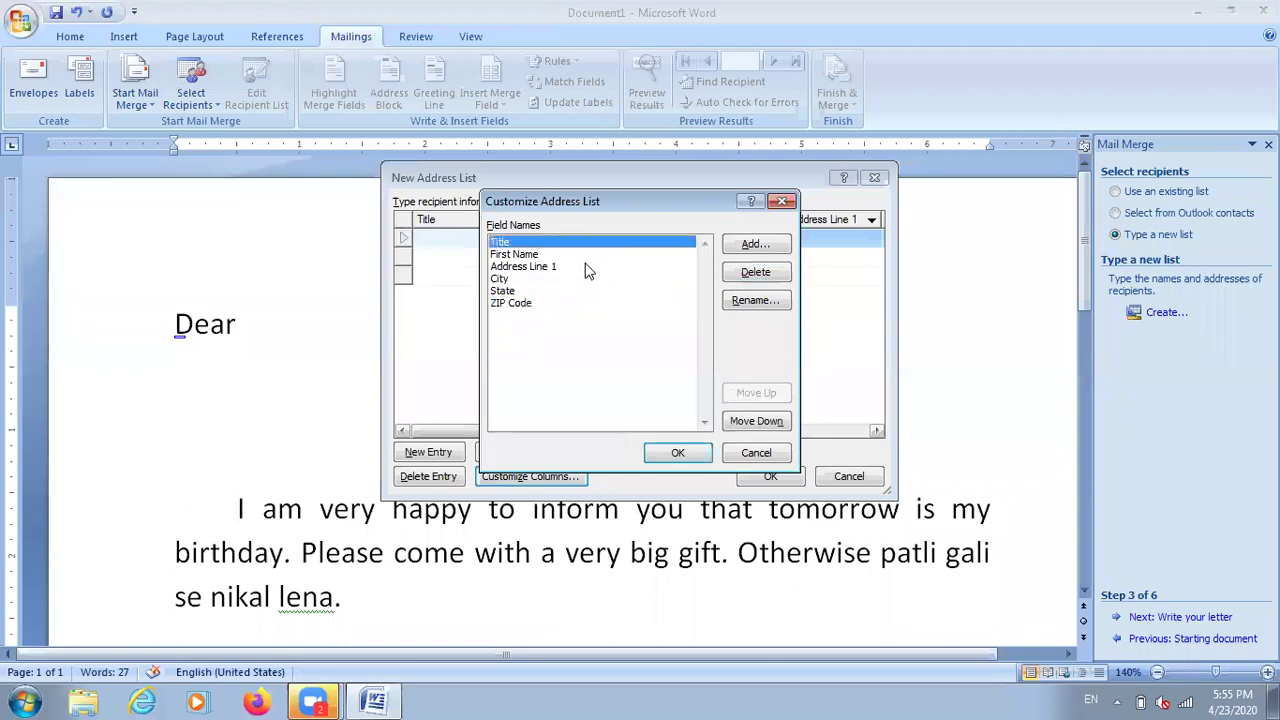
pyautogui.click(534, 256)
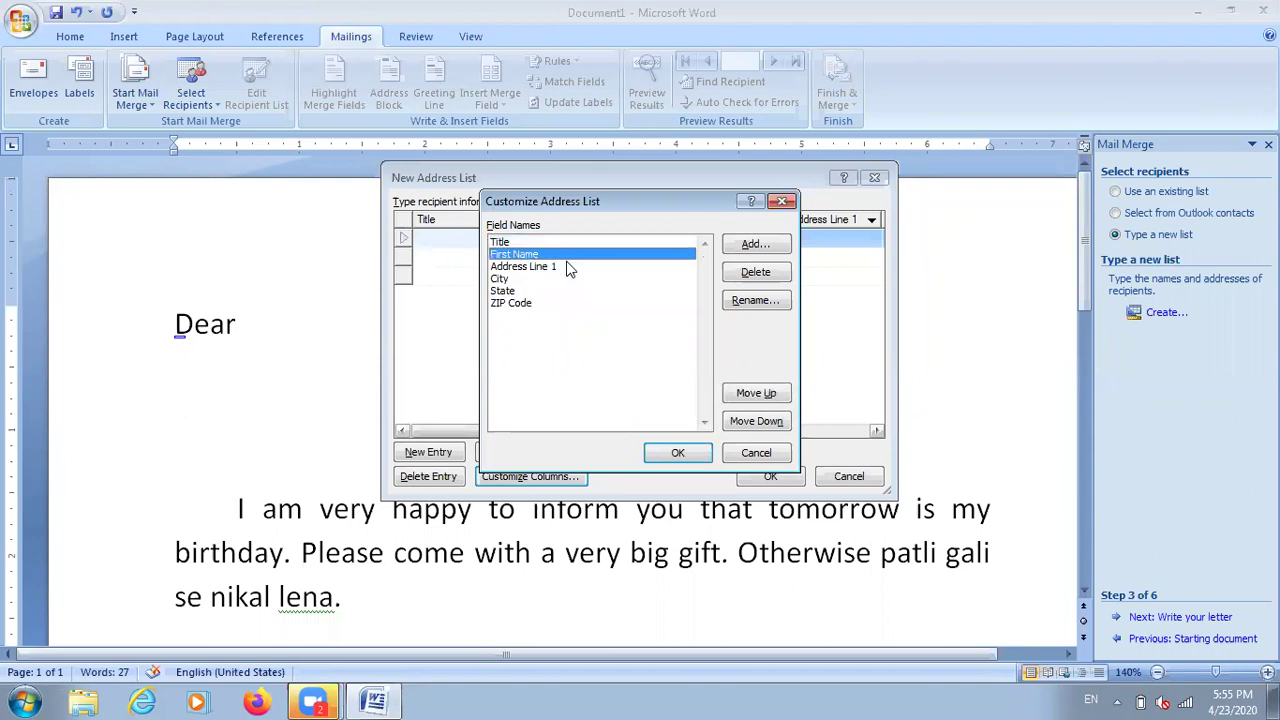
pyautogui.click(752, 301)
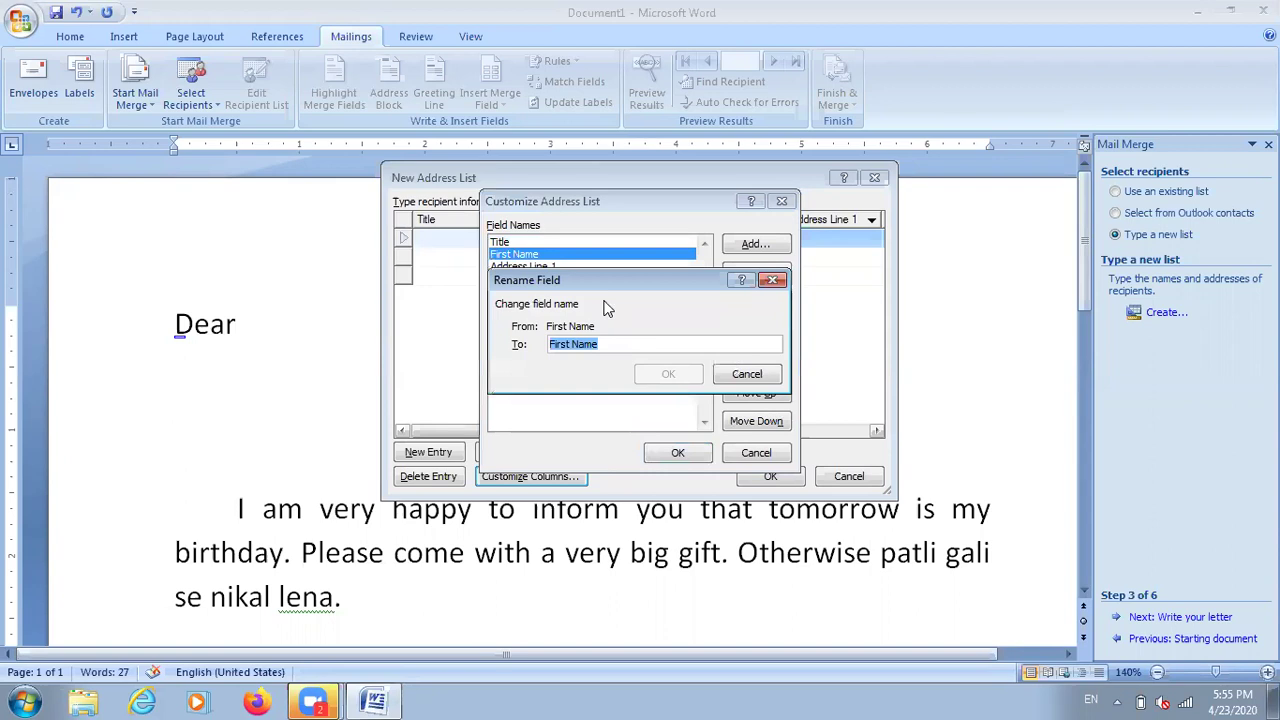
pyautogui.write('name')
pyautogui.click(669, 374)
# - Rename the Address Line 1 field to "Address"
pyautogui.click(568, 268)
pyautogui.click(740, 302)
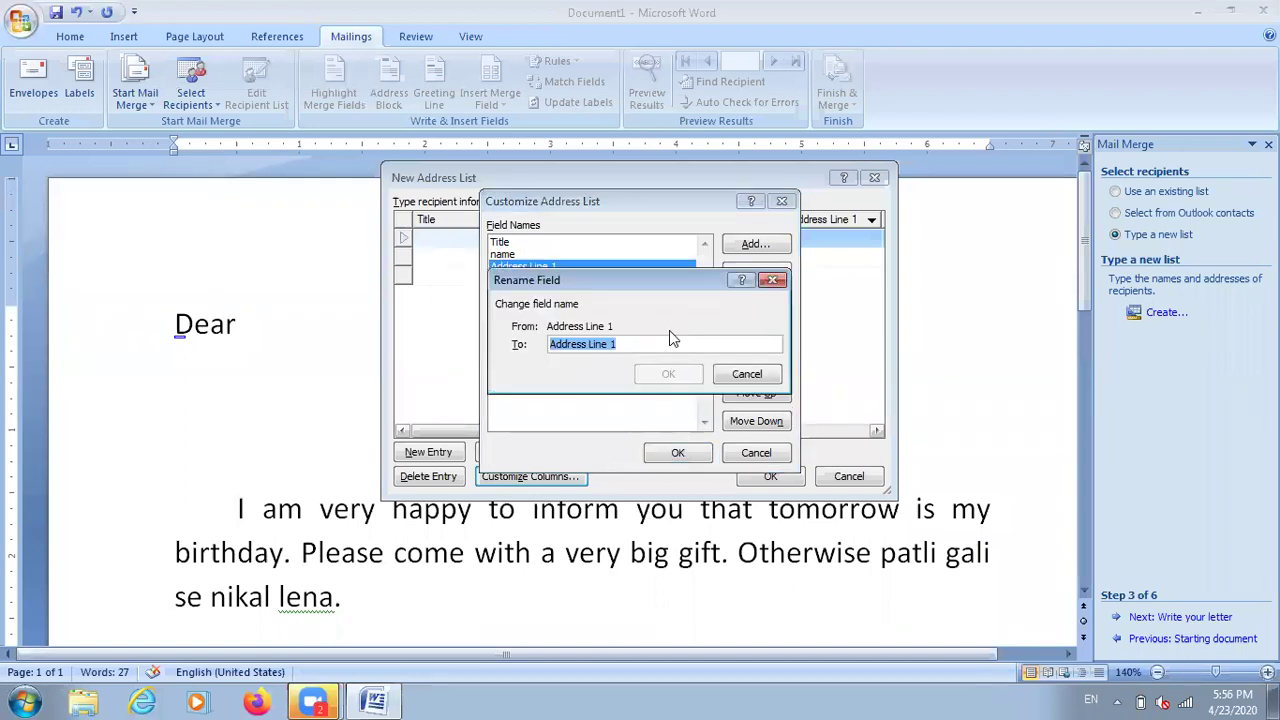
pyautogui.press('End')
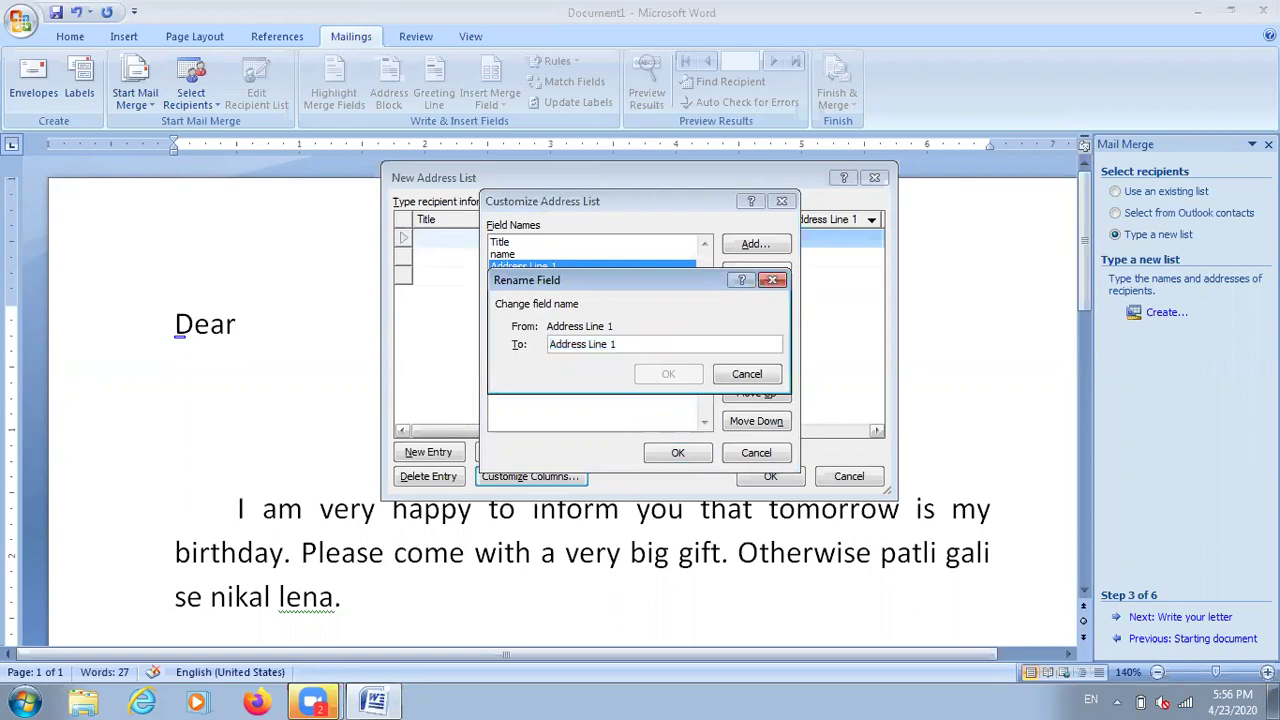
pyautogui.press('BackSpace')
pyautogui.press('BackSpace')
pyautogui.press('BackSpace')
pyautogui.press('BackSpace')
pyautogui.press('BackSpace')
pyautogui.press('BackSpace')
pyautogui.click(670, 373)
# - Rename the ZIP Code field to "pin" and apply the customized columns to the address list
pyautogui.click(555, 302)
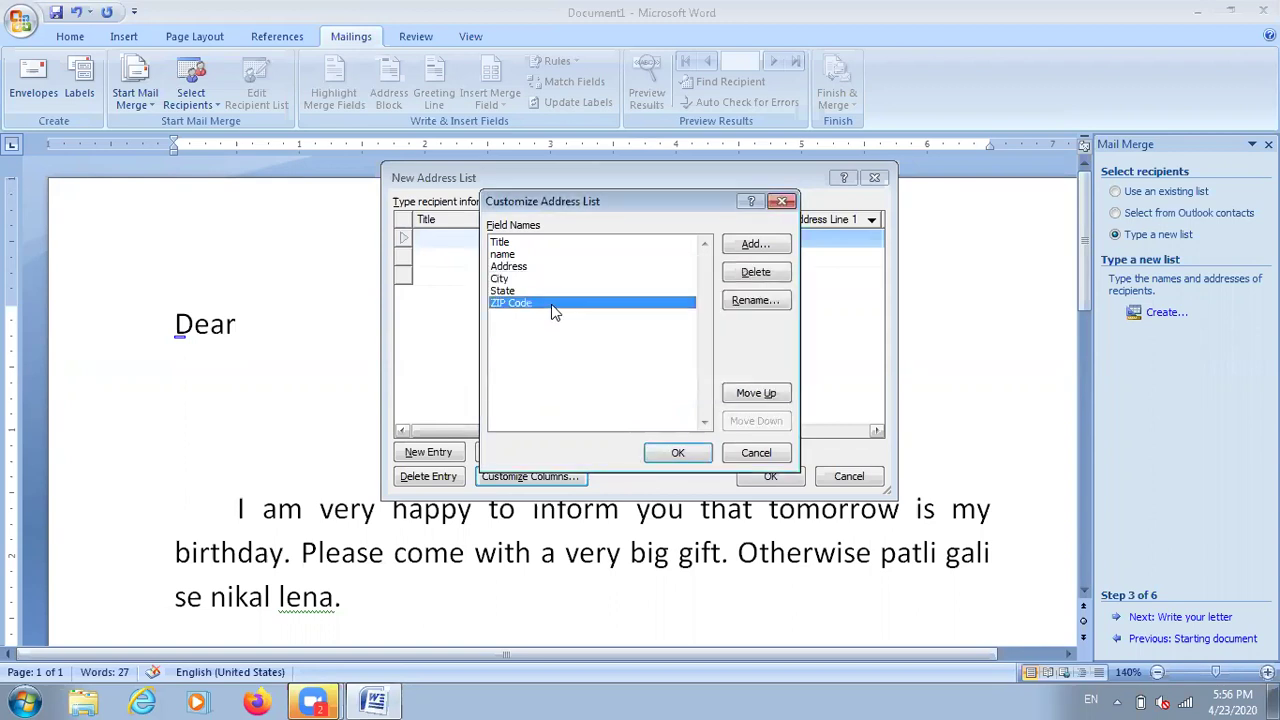
pyautogui.click(738, 303)
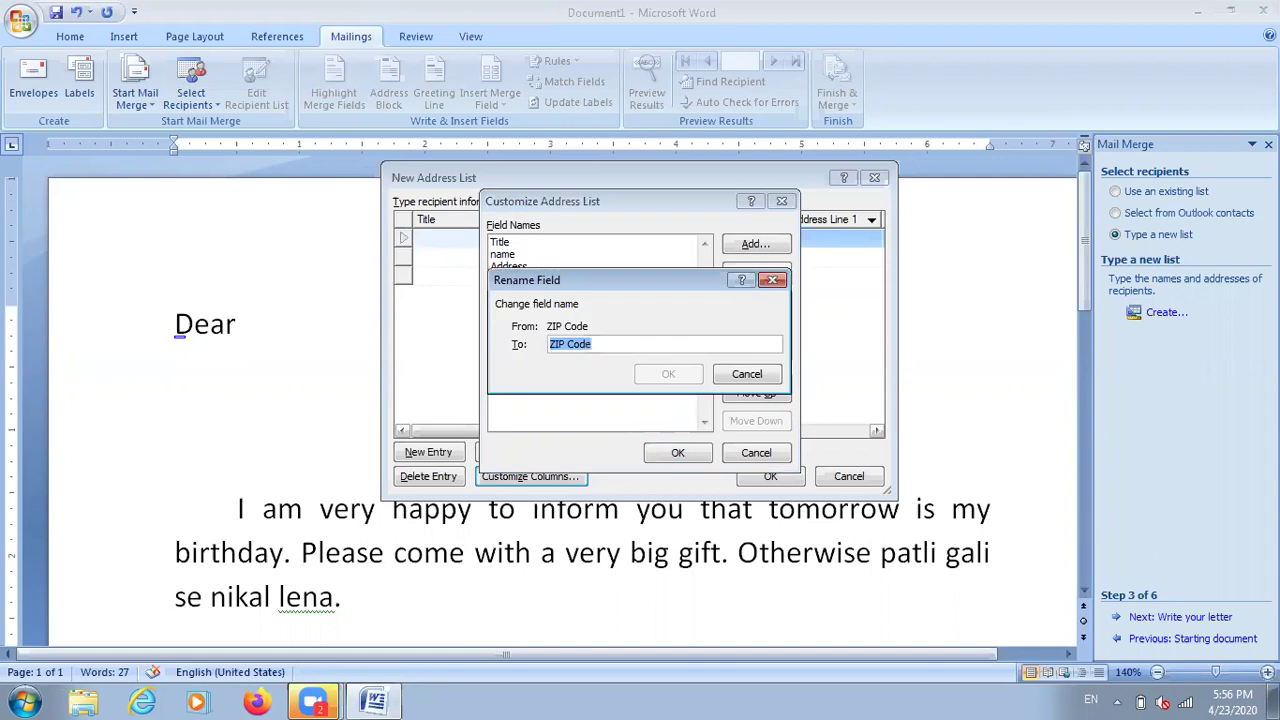
pyautogui.write('pin')
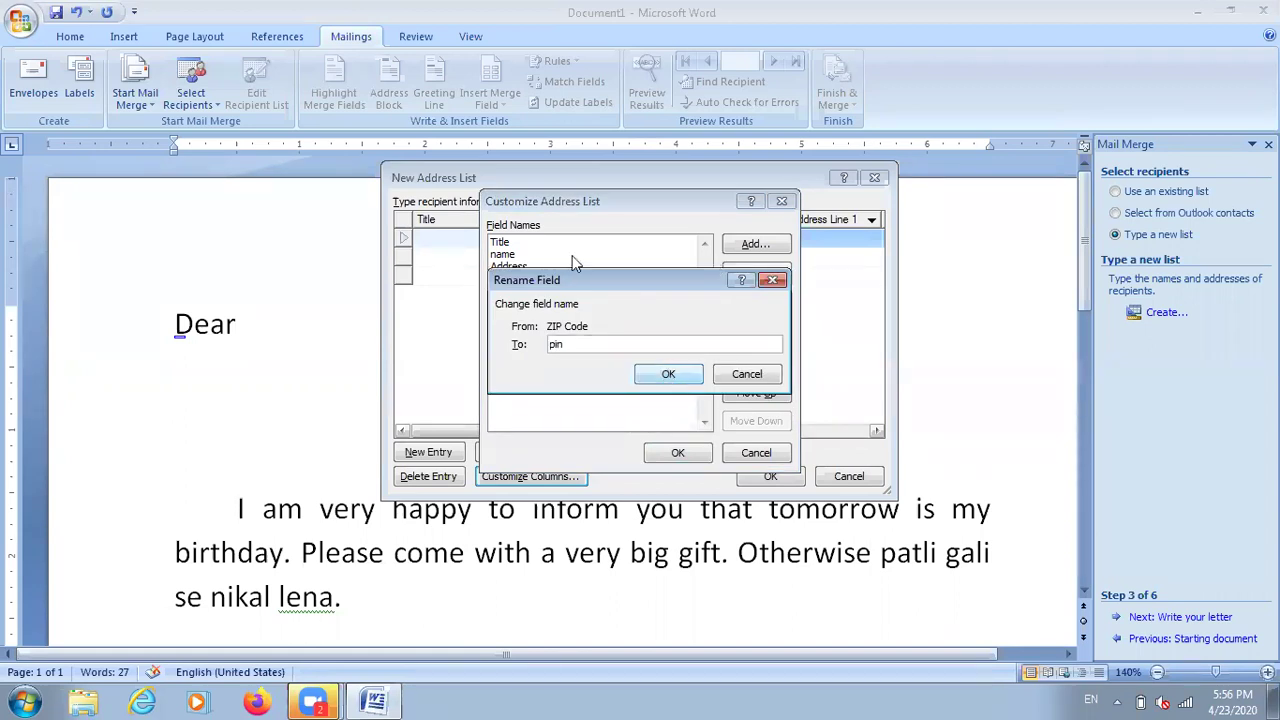
pyautogui.press('Return')
pyautogui.click(678, 453)
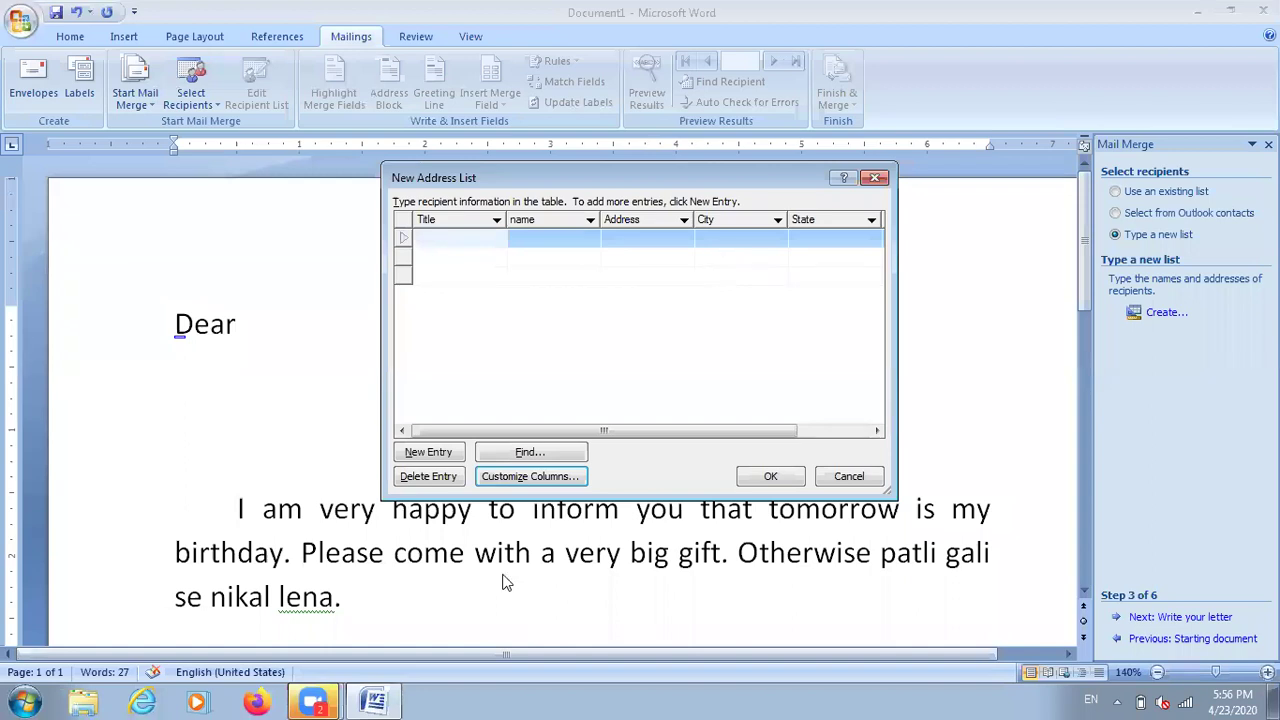
# - Customize the columns again to delete the Title field, and apply the change to the address list
pyautogui.click(550, 476)
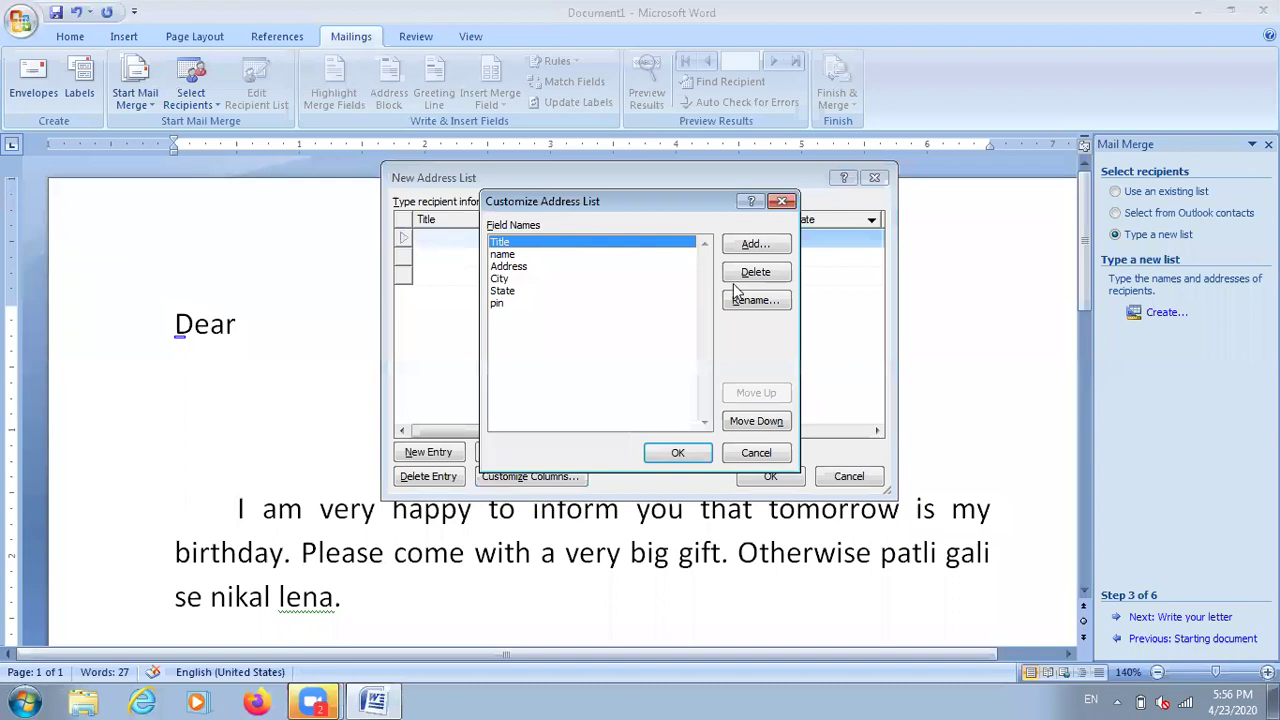
pyautogui.click(735, 278)
pyautogui.click(596, 394)
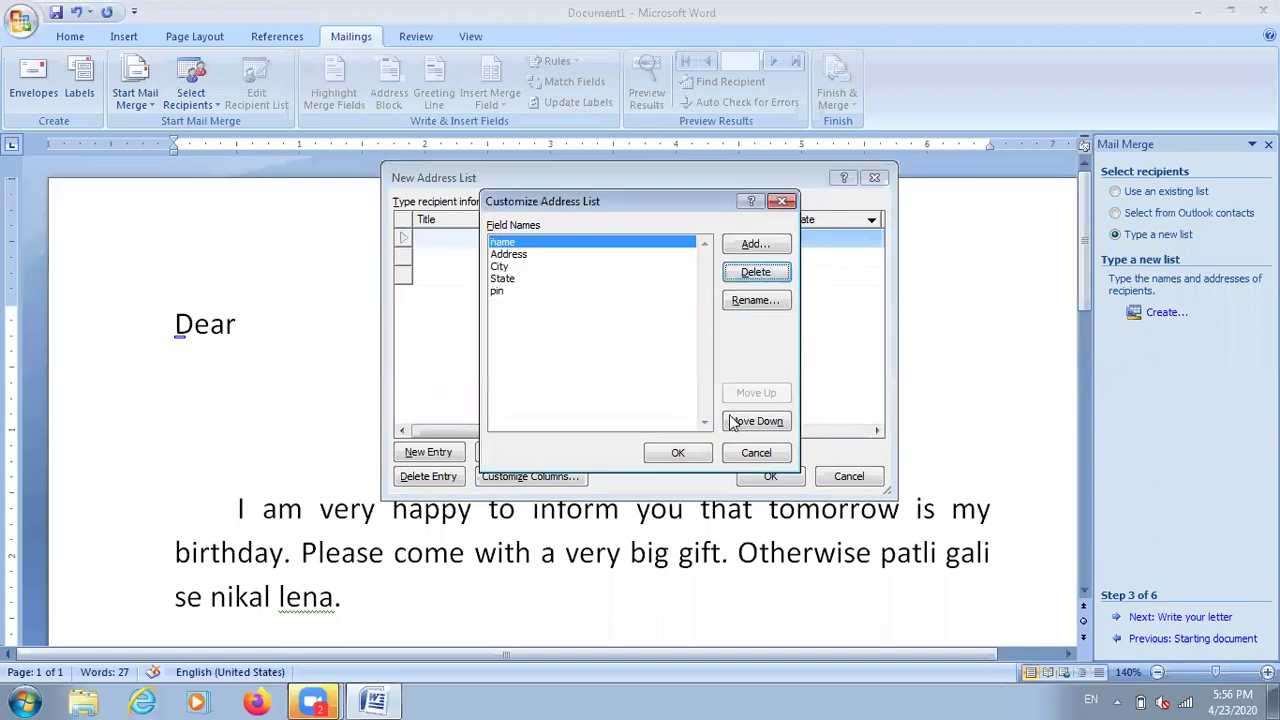
pyautogui.click(678, 453)
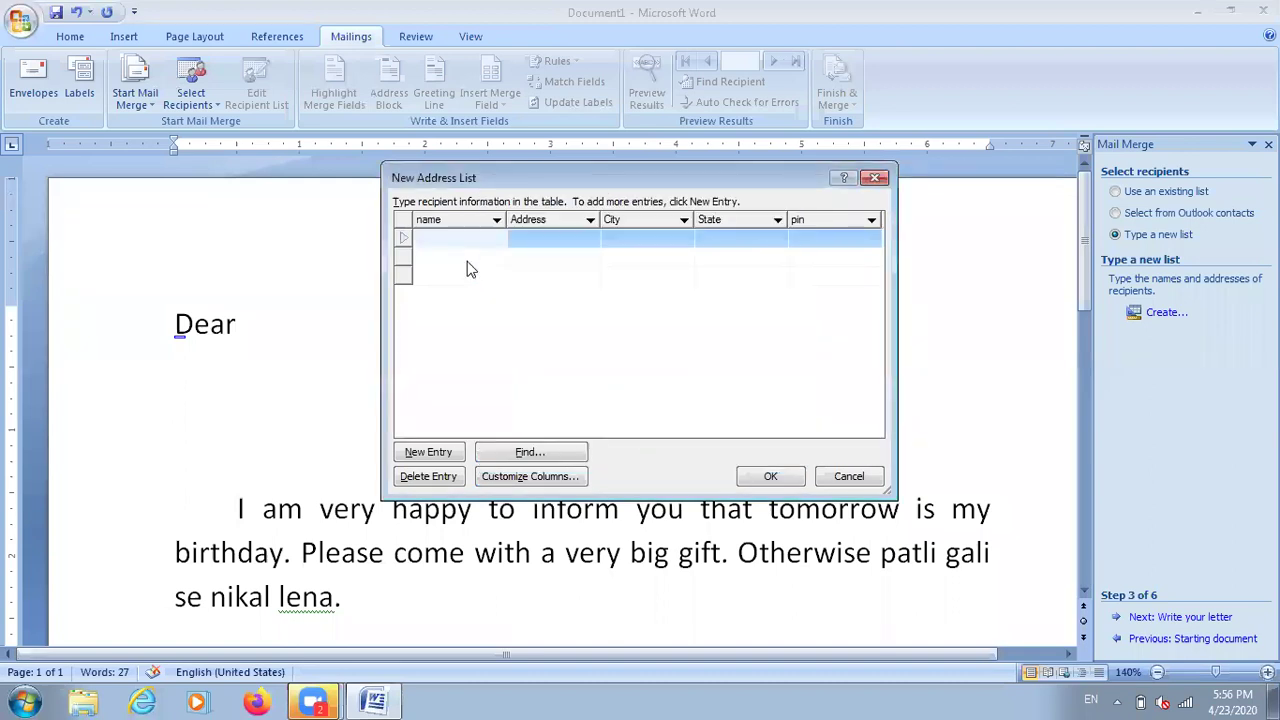
# - Fill in the first entry with the recipient's name, address, city, state and postal code
pyautogui.write('ram')
pyautogui.press('Return')
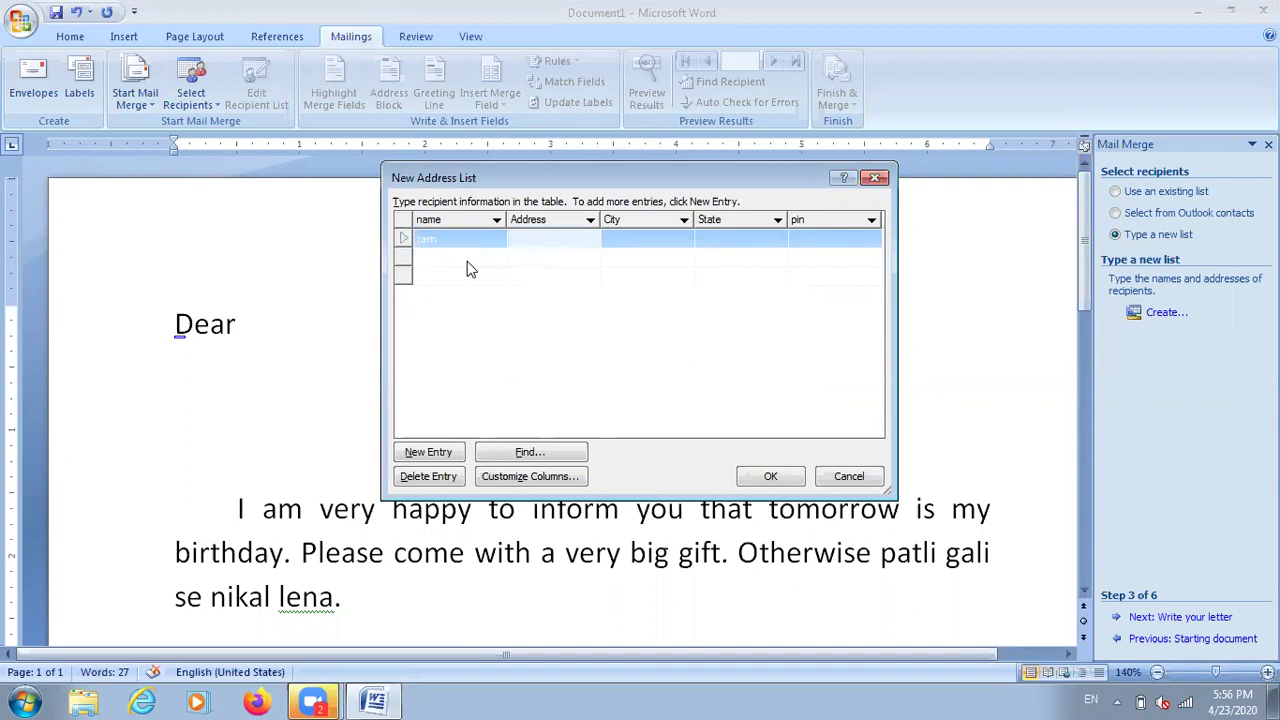
pyautogui.write('ayodhya')
pyautogui.press('Tab')
pyautogui.write('up')
pyautogui.press('Tab')
pyautogui.write('up')
pyautogui.press('Tab')
pyautogui.write('123456')
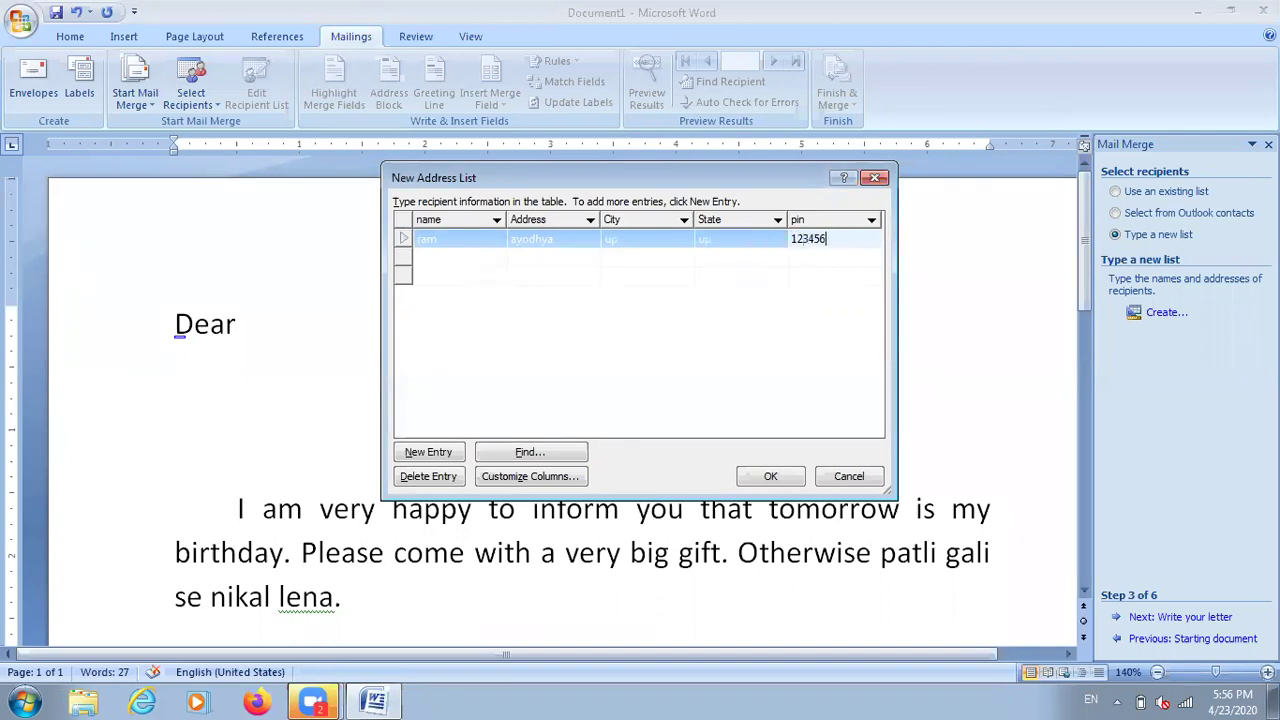
pyautogui.press('Tab')
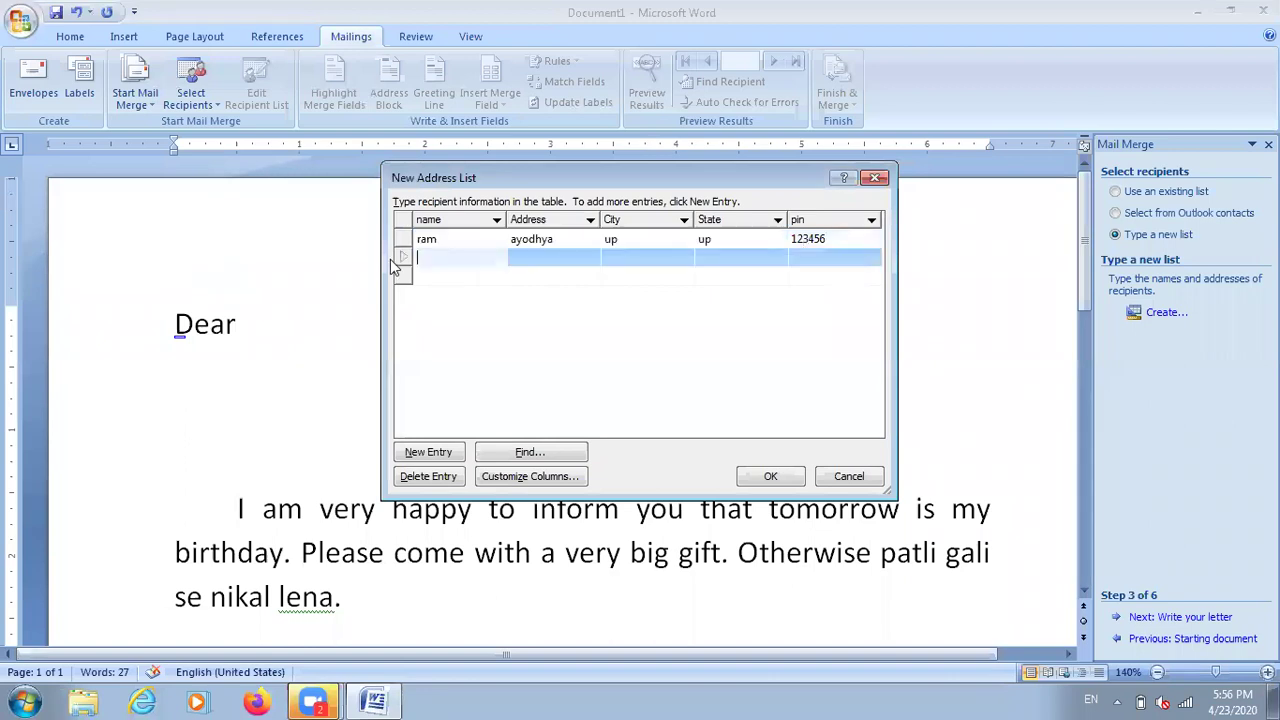
# - Fill in the second entry with another recipient's name, address, city, state and postal code
pyautogui.write('laxman')
pyautogui.press('Tab')
pyautogui.write('ayodhya')
pyautogui.press('Tab')
pyautogui.write('up')
pyautogui.press('Tab')
pyautogui.write('up')
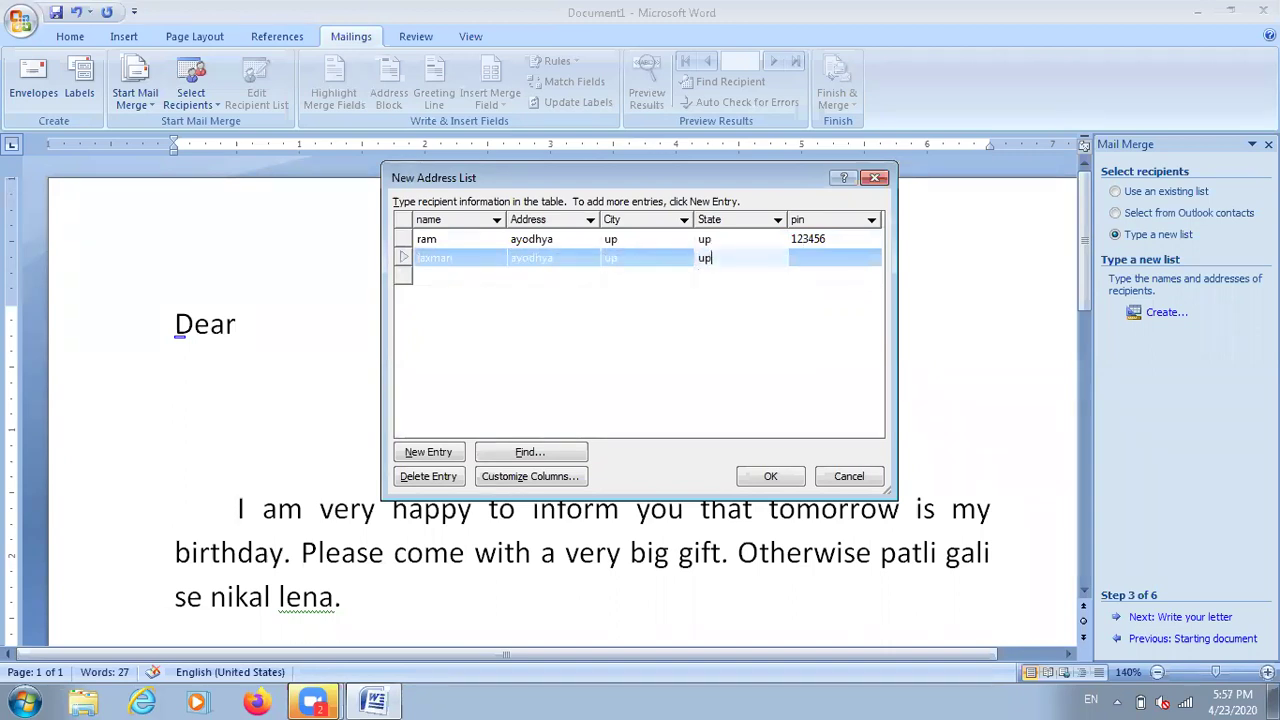
pyautogui.press('Tab')
pyautogui.write('123456')
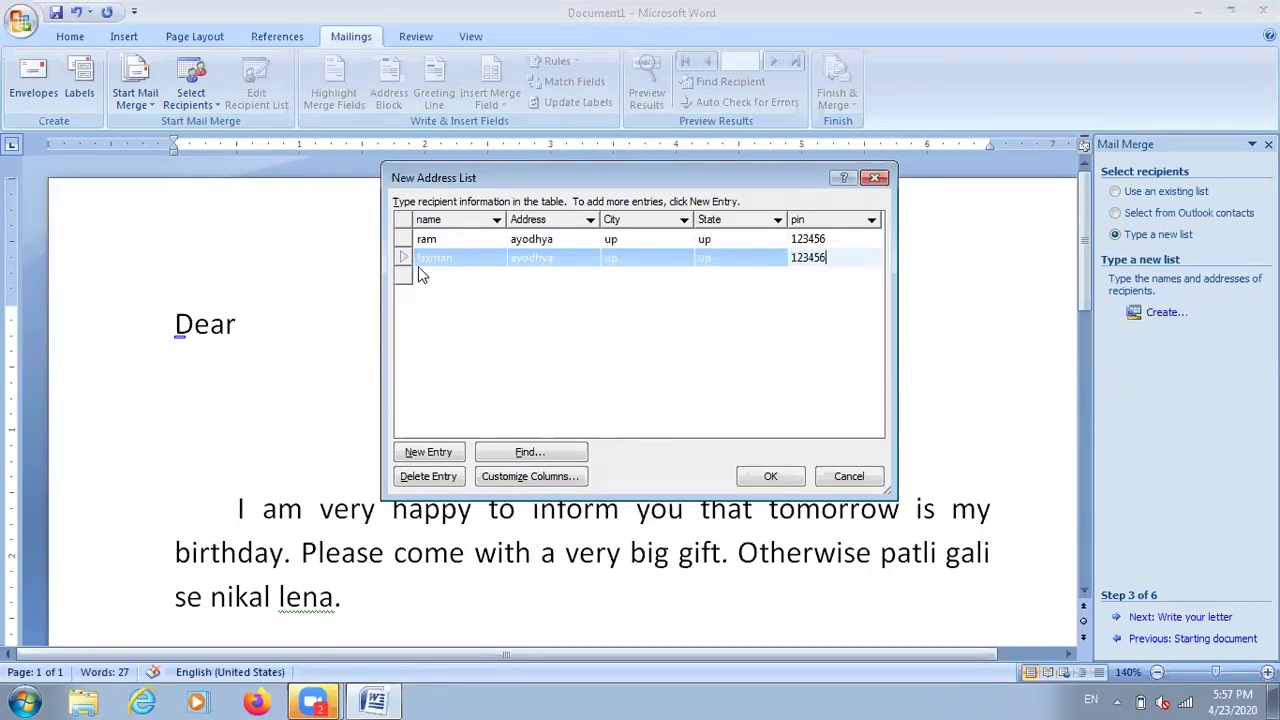
# - Add a third entry to the address list with a recipient's name, address, city, state and postal code
pyautogui.press('Tab')
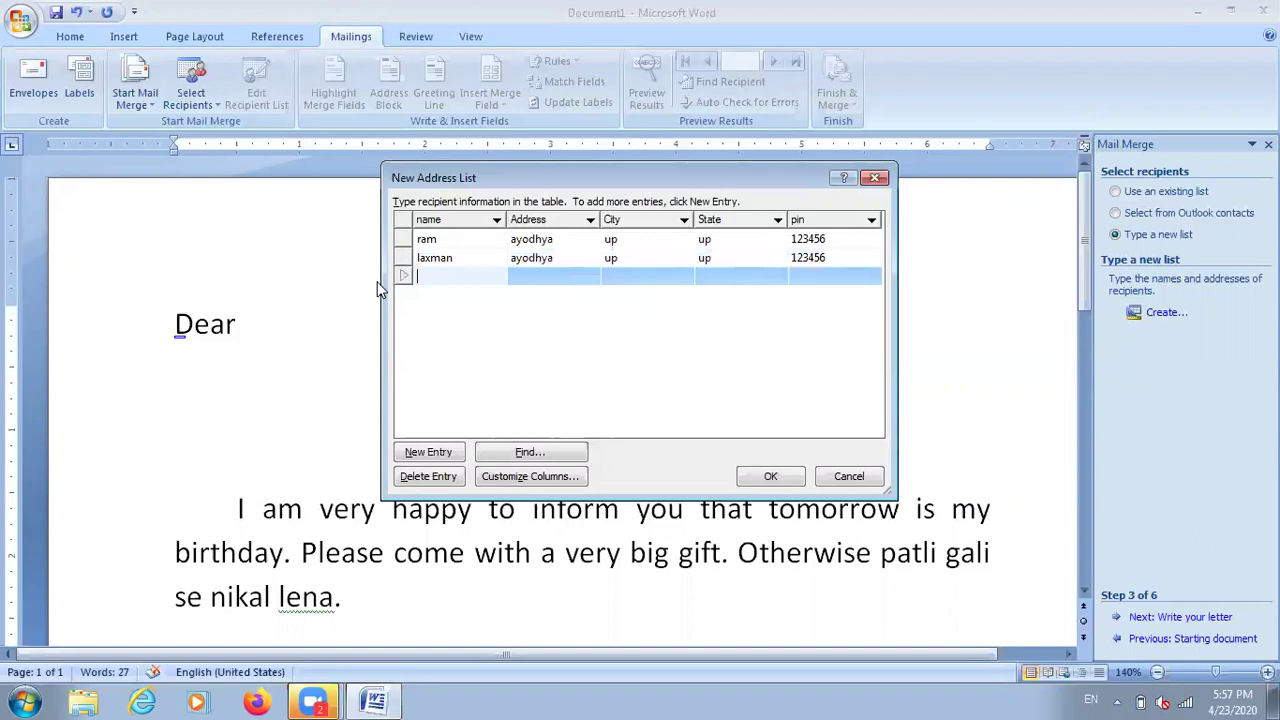
pyautogui.write('rawan')
pyautogui.press('Tab')
pyautogui.write('lanka')
pyautogui.press('Tab')
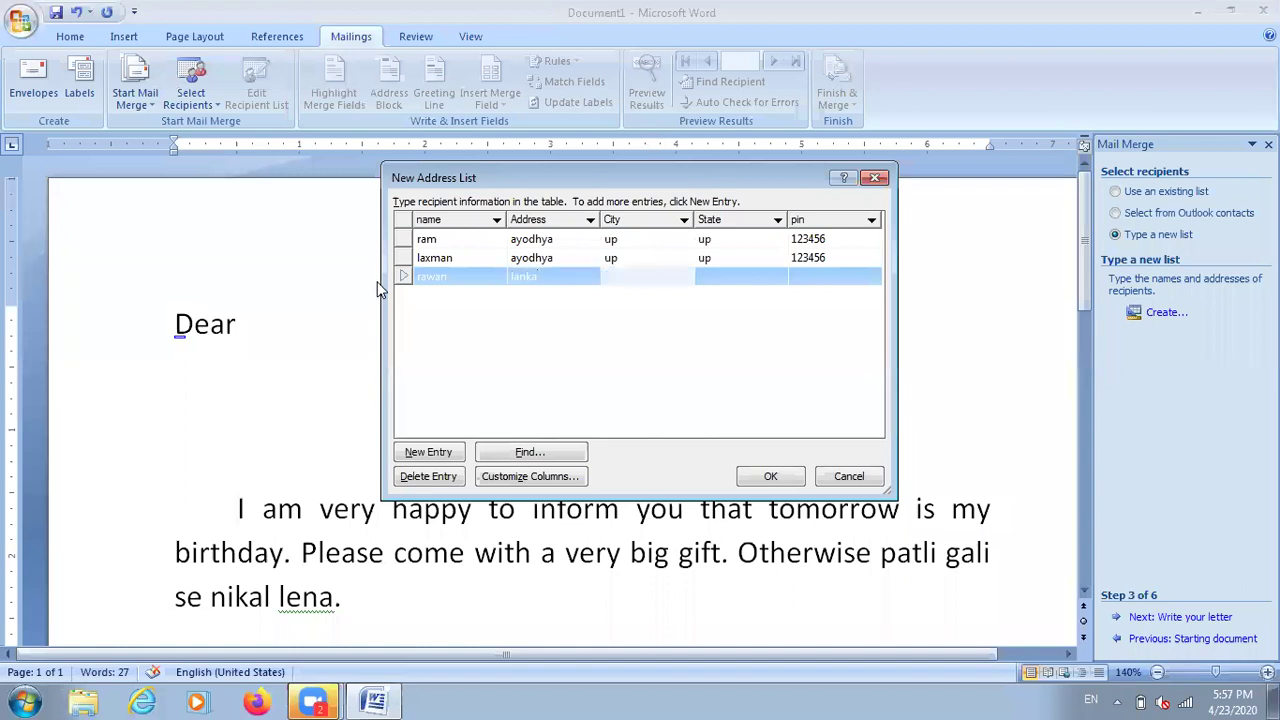
pyautogui.write('sri lanka')
pyautogui.press('Tab')
pyautogui.write('la')
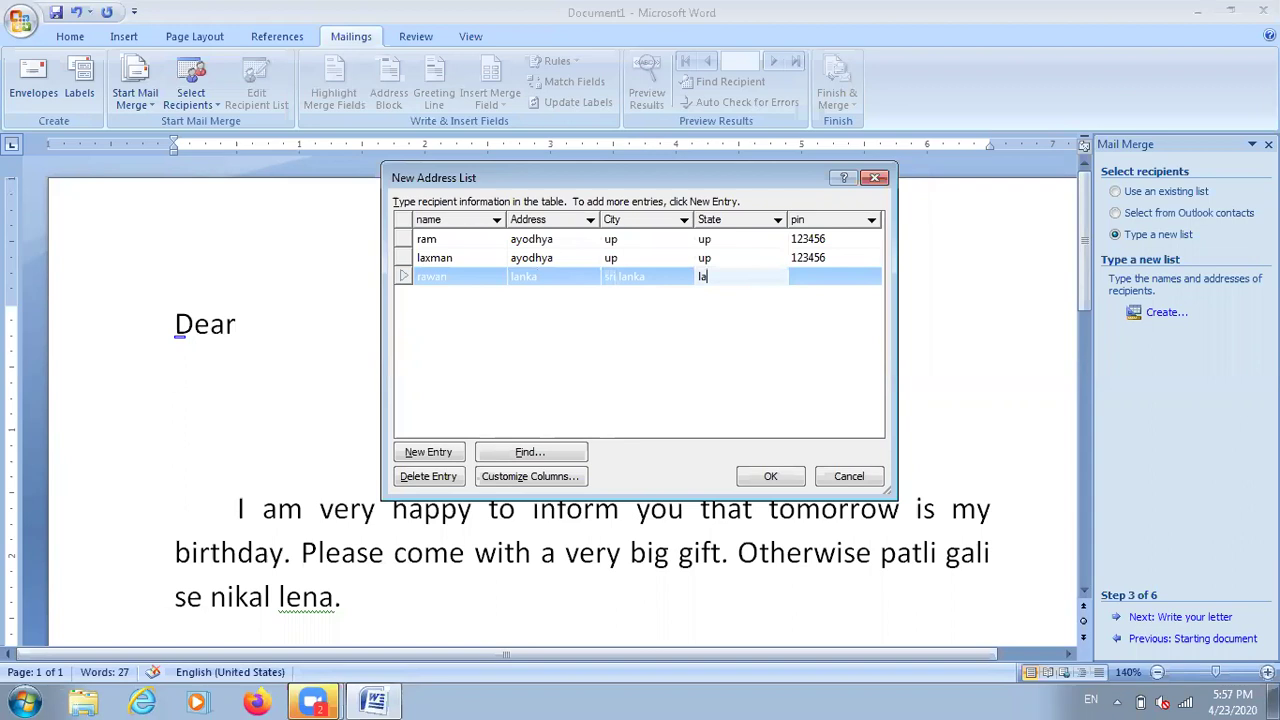
pyautogui.write('nka')
pyautogui.press('Tab')
pyautogui.write('45789')
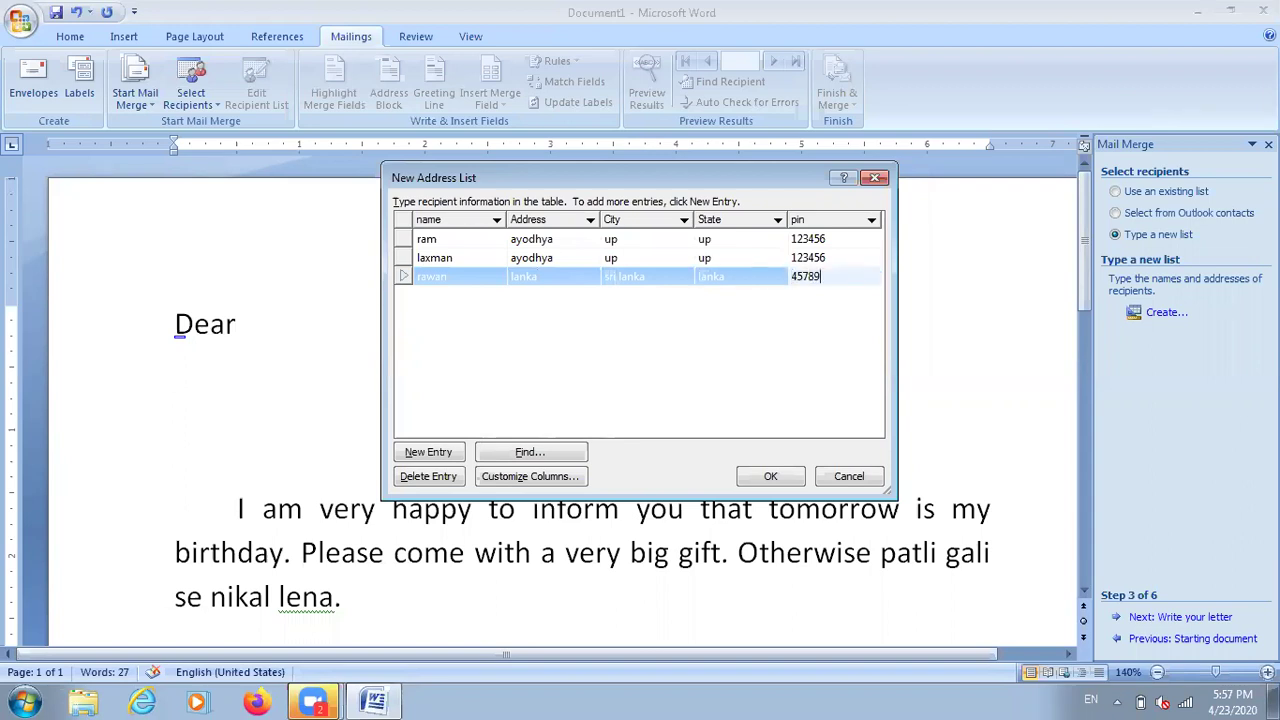
# - Add a fourth entry and fill in the recipient's name, address, city and state
pyautogui.click(430, 452)
pyautogui.write('si')
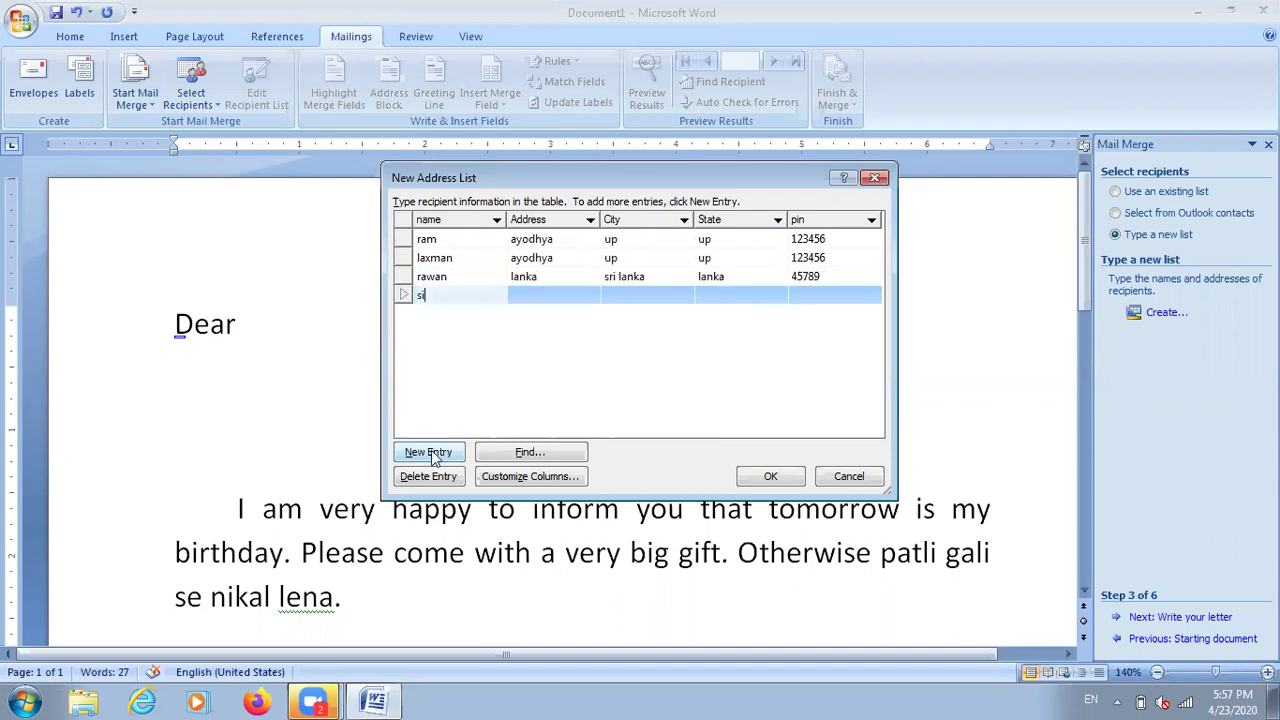
pyautogui.write('ta')
pyautogui.press('Tab')
pyautogui.write('sitamadhi')
pyautogui.click(433, 456)
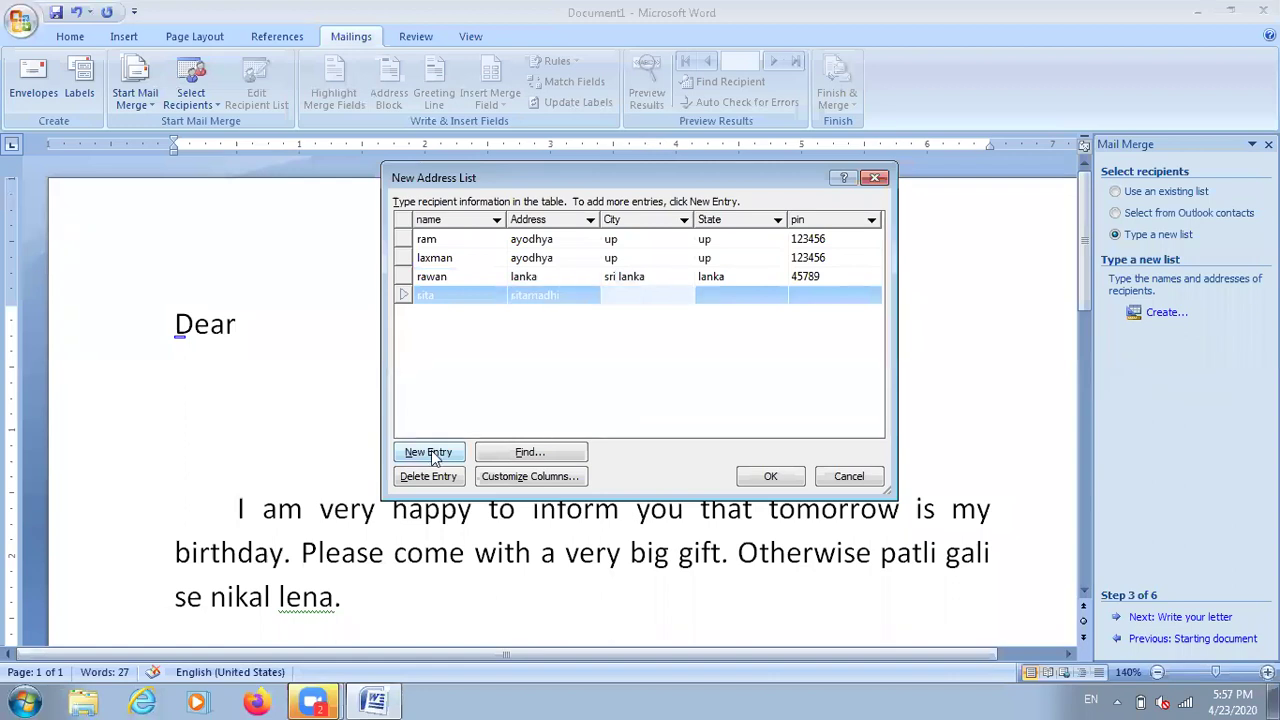
pyautogui.write('sithamadhi')
pyautogui.press('Tab')
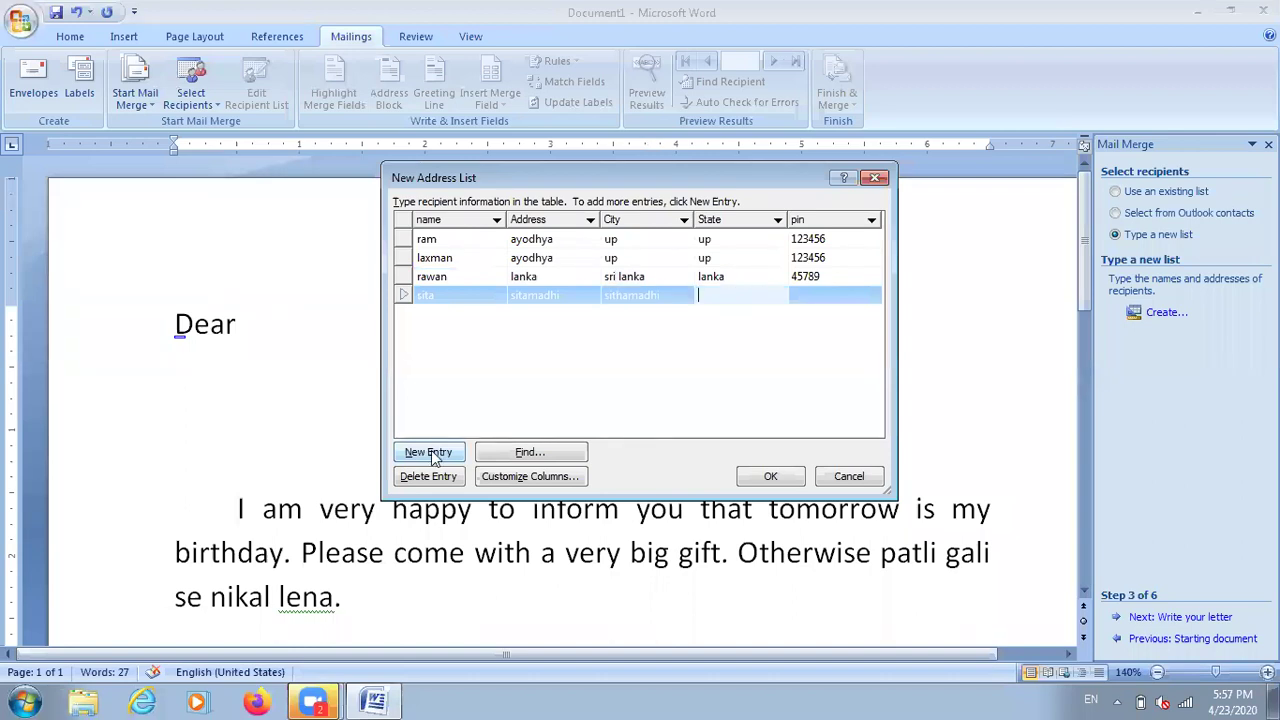
pyautogui.write('bih')
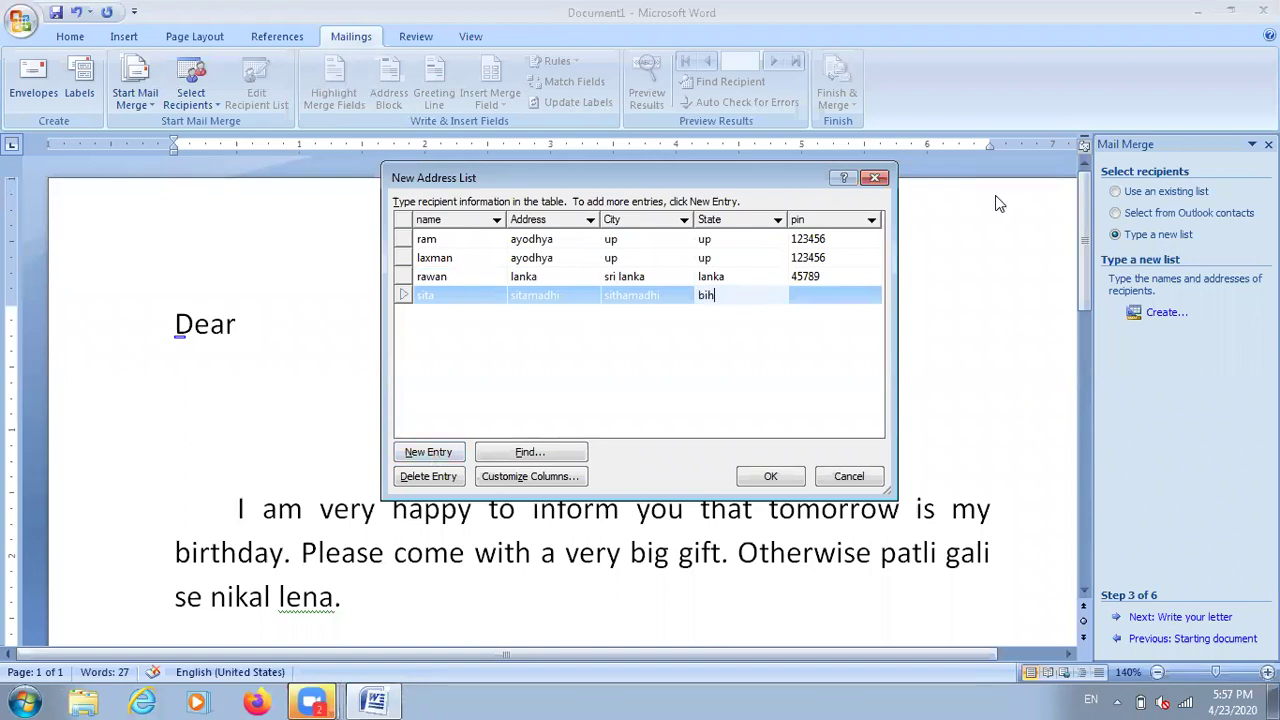
# - Close the address list, discarding its entries, and cancel the blank list opened in its place
pyautogui.click(876, 179)
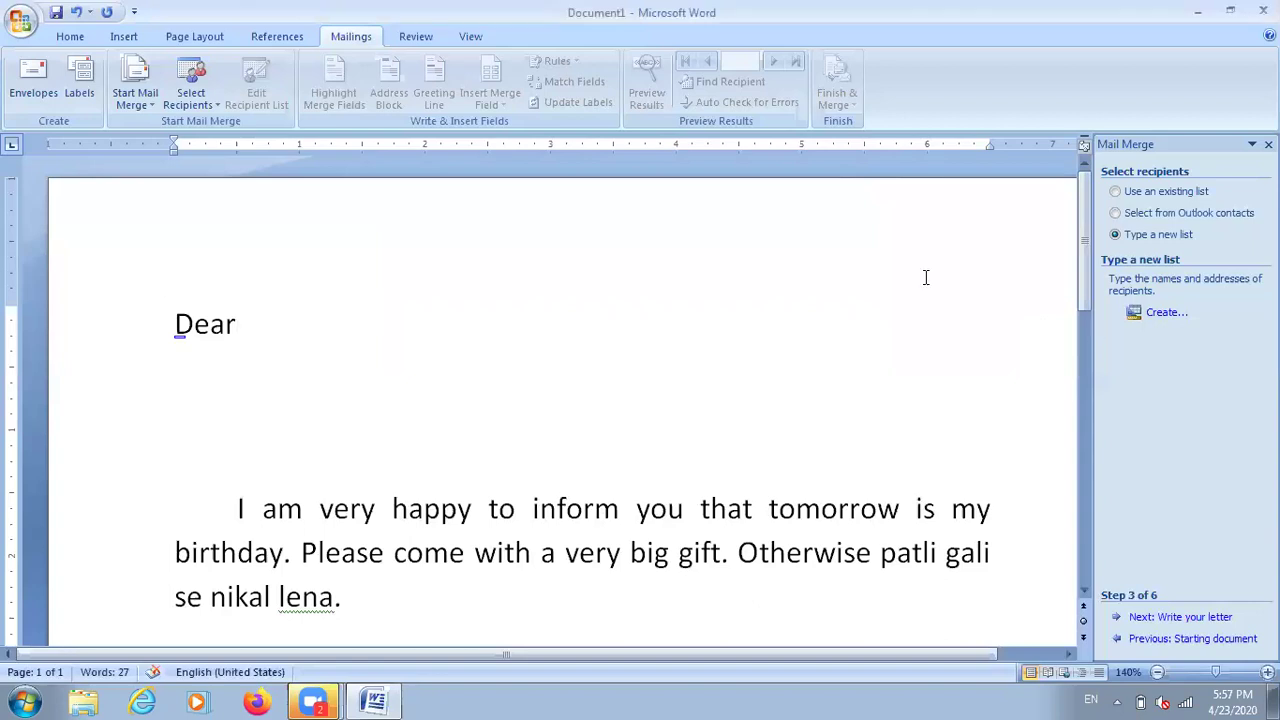
pyautogui.click(1163, 316)
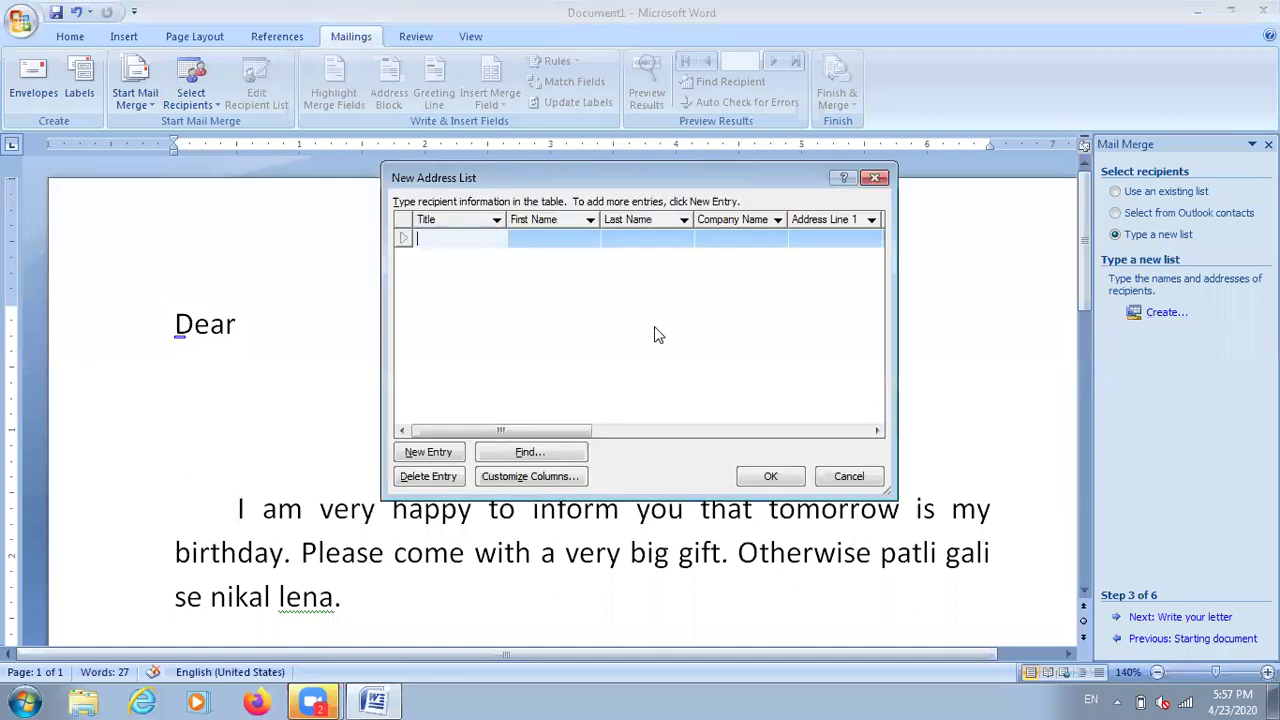
pyautogui.click(849, 477)
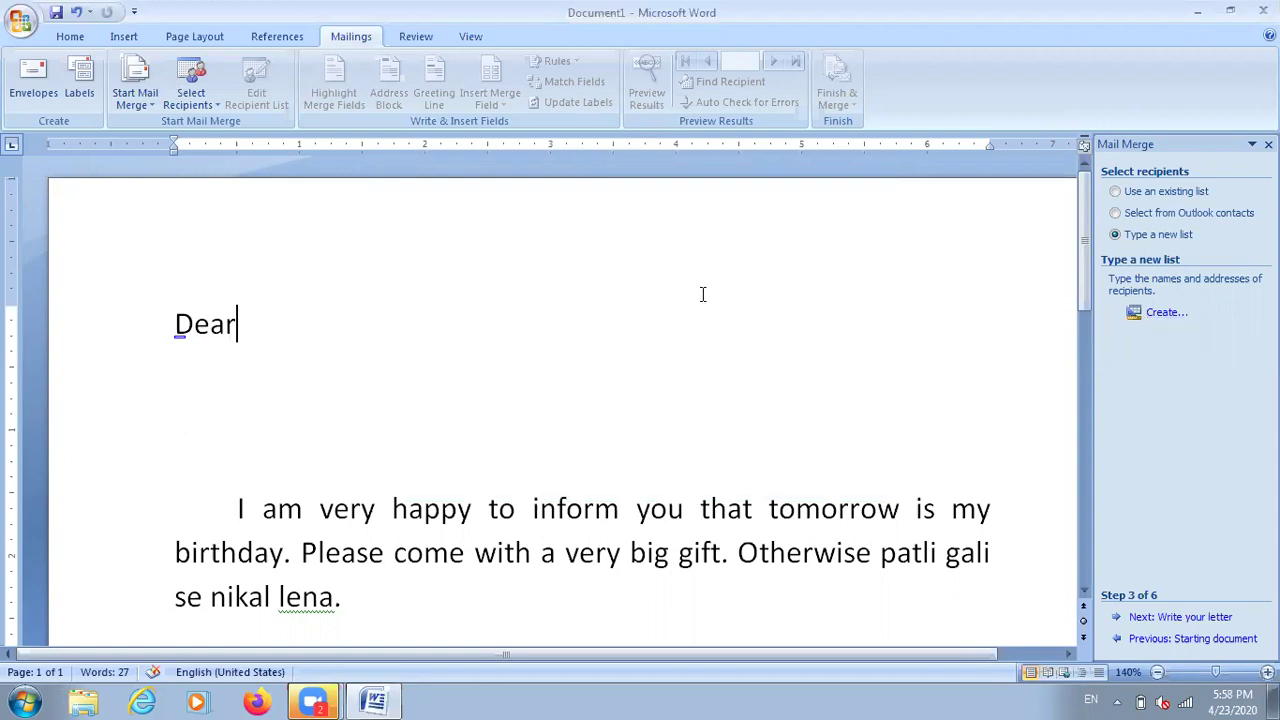
# - Start a new address list and customize its columns by deleting the Title, E-mail Address, Work Phone and Home Phone fields
pyautogui.click(1197, 618)
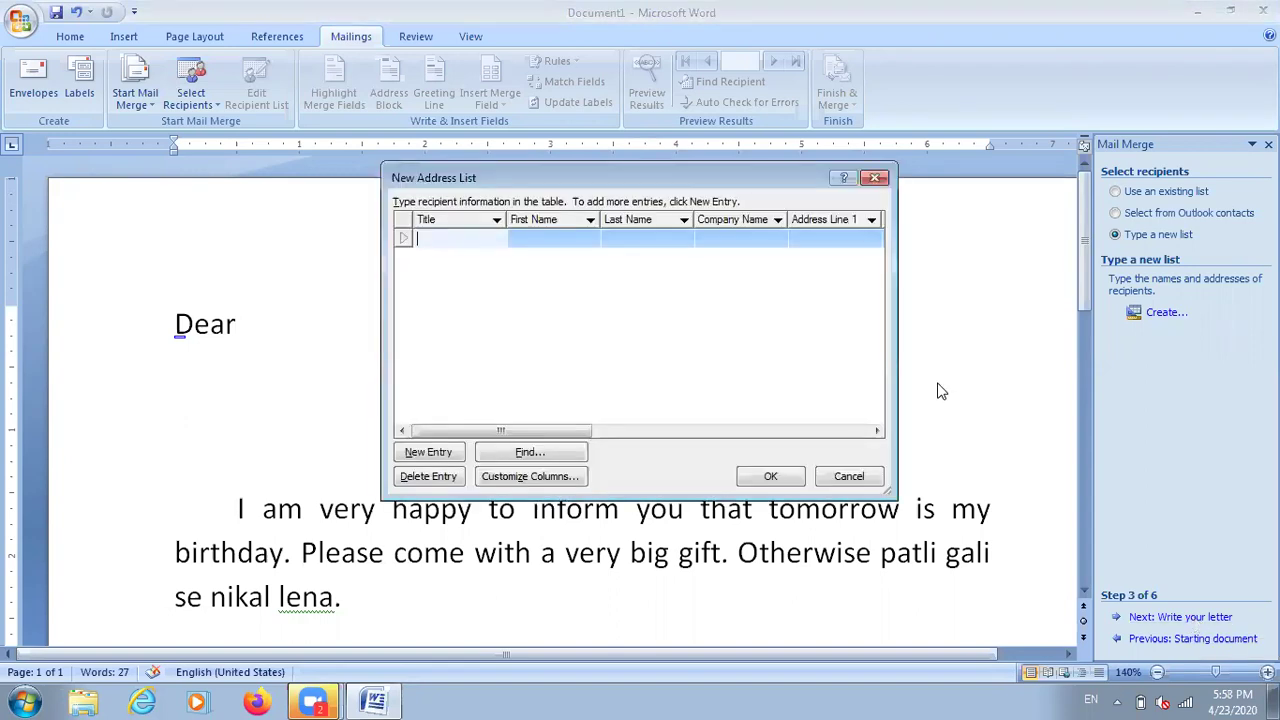
pyautogui.click(874, 179)
pyautogui.hotkey('alt', 'z')
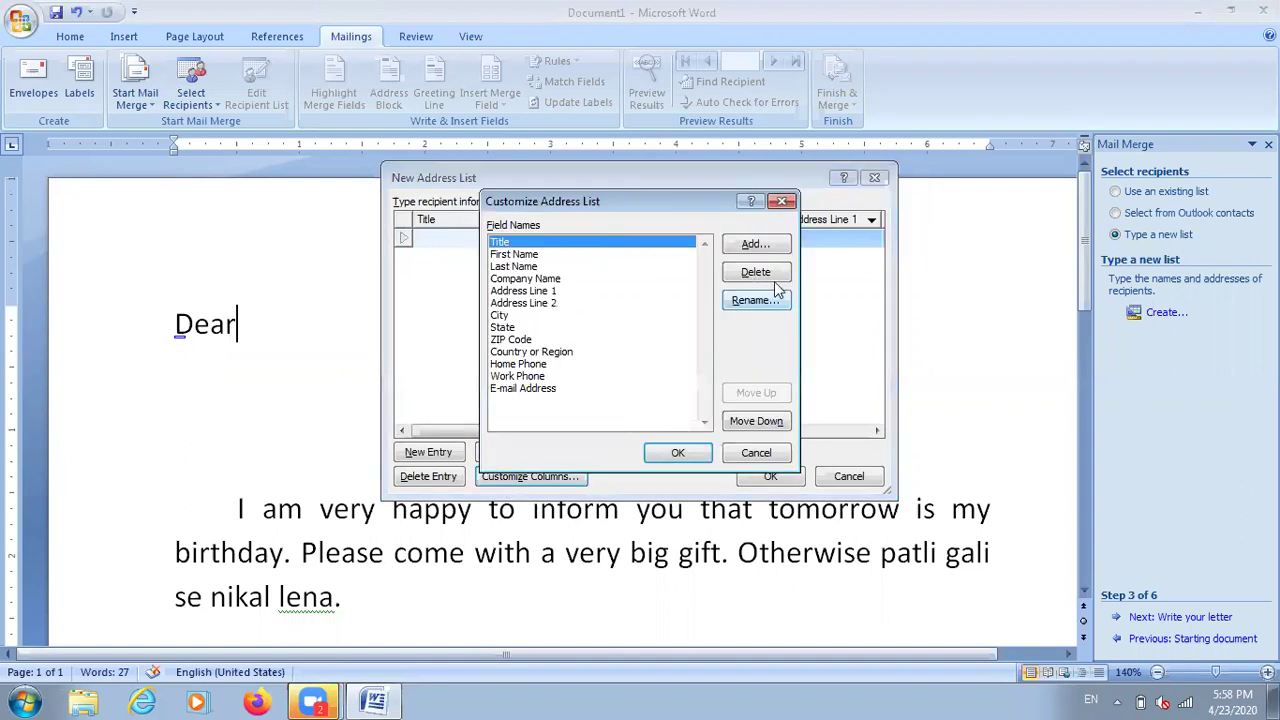
pyautogui.click(775, 281)
pyautogui.press('y')
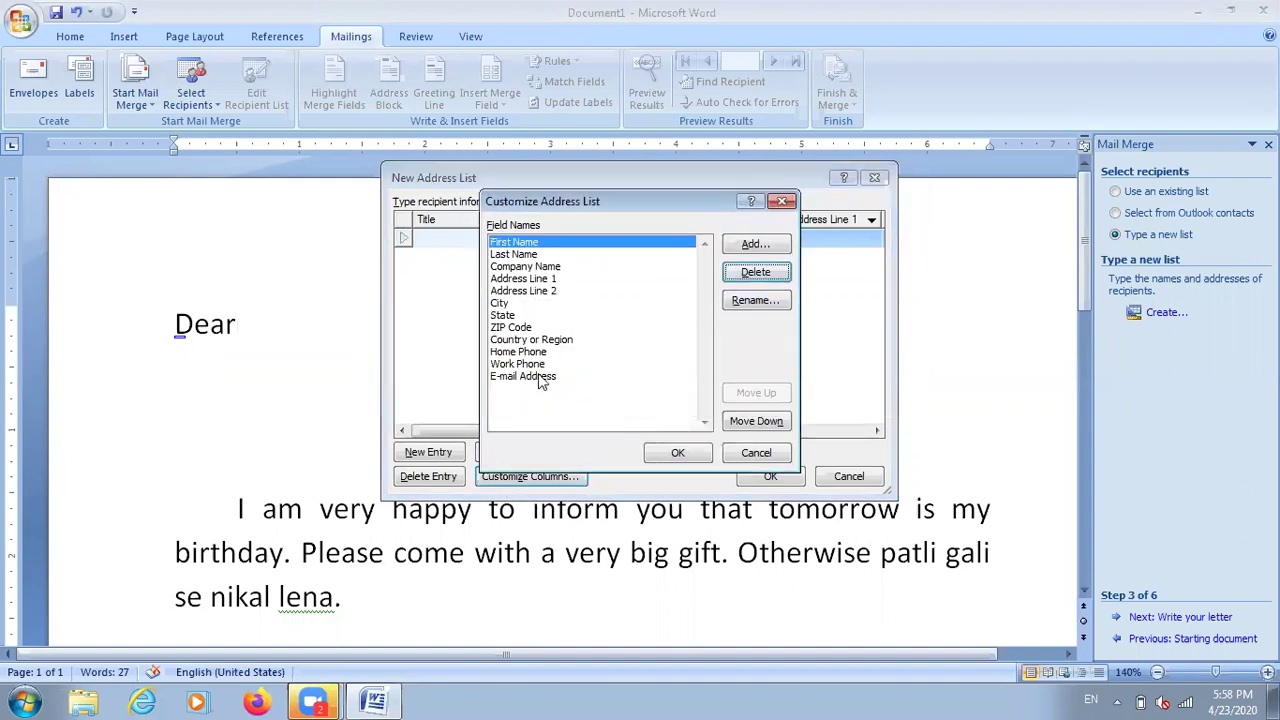
pyautogui.click(545, 376)
pyautogui.click(745, 280)
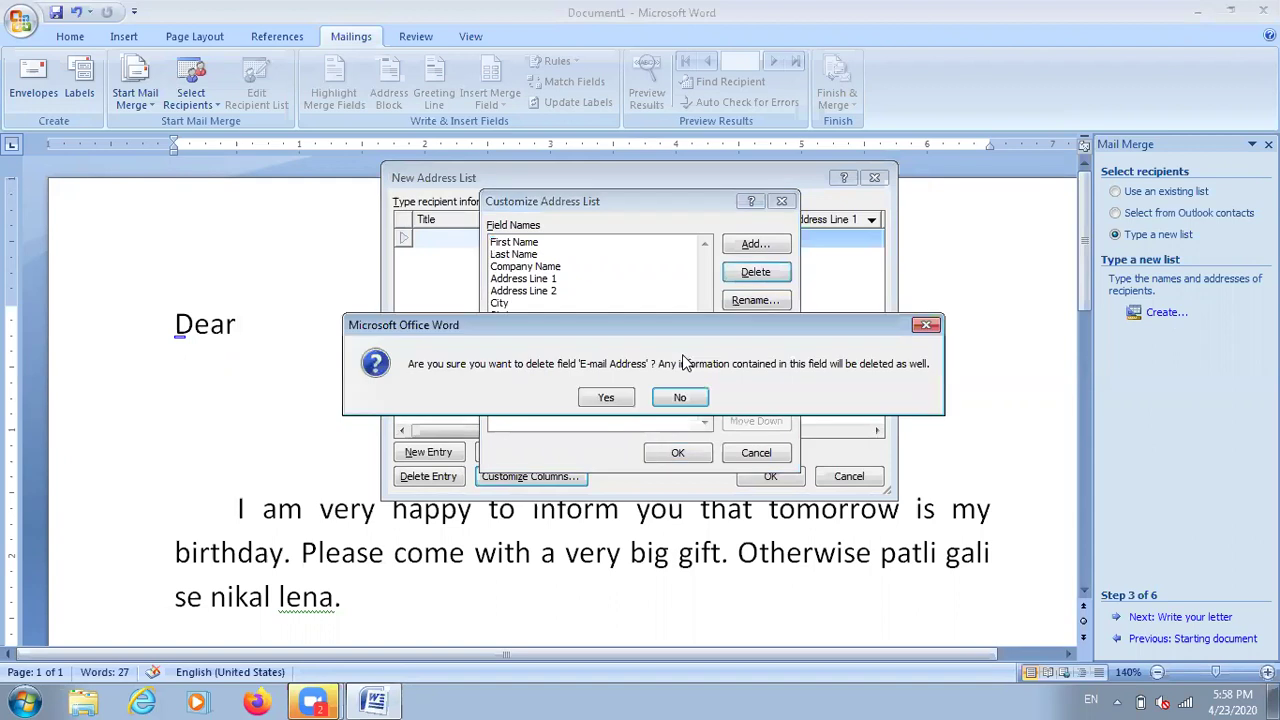
pyautogui.click(620, 398)
pyautogui.click(555, 352)
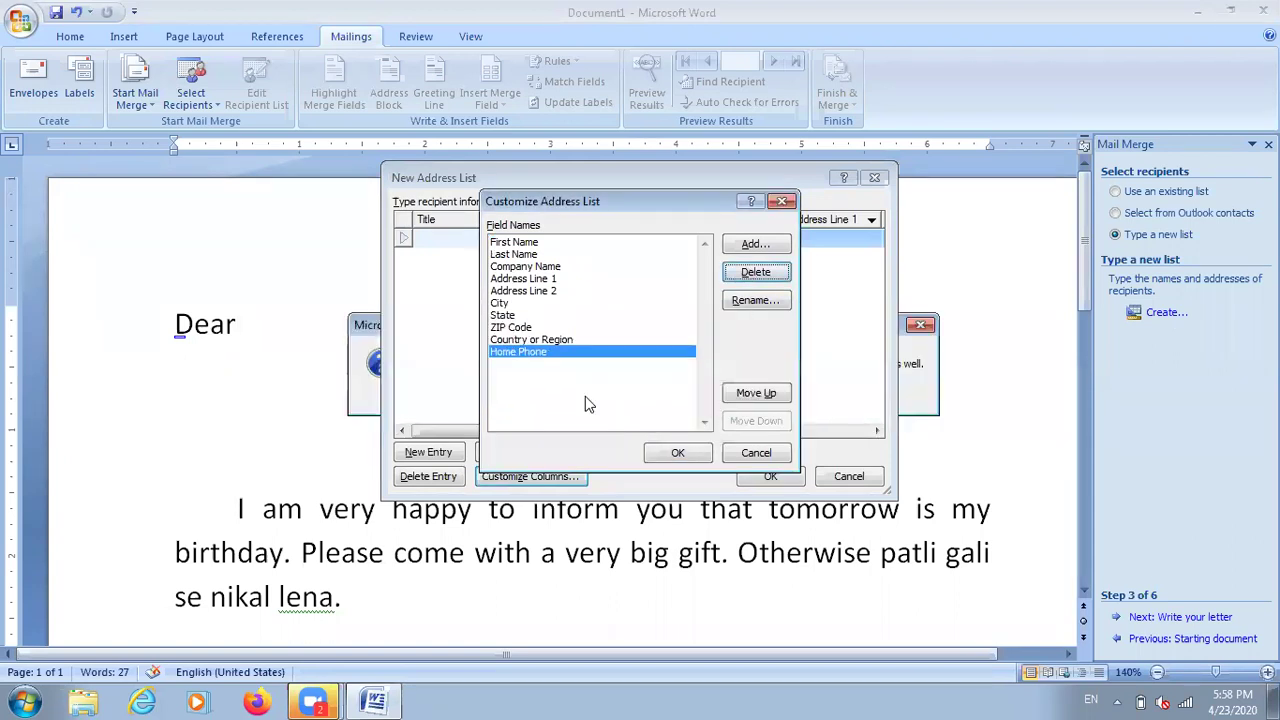
pyautogui.click(755, 272)
pyautogui.press('y')
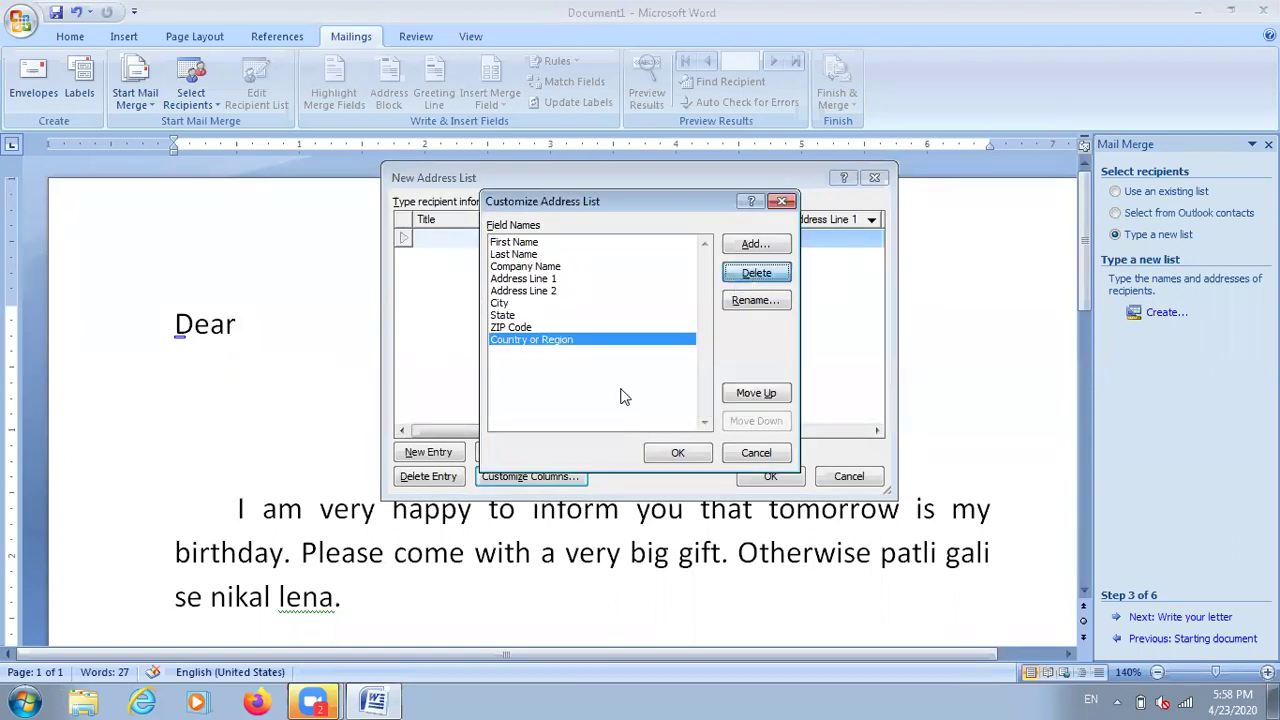
# - Delete the Country or Region, ZIP Code, State, City and Address Line 2 fields
pyautogui.click(750, 272)
pyautogui.press('y')
pyautogui.click(755, 272)
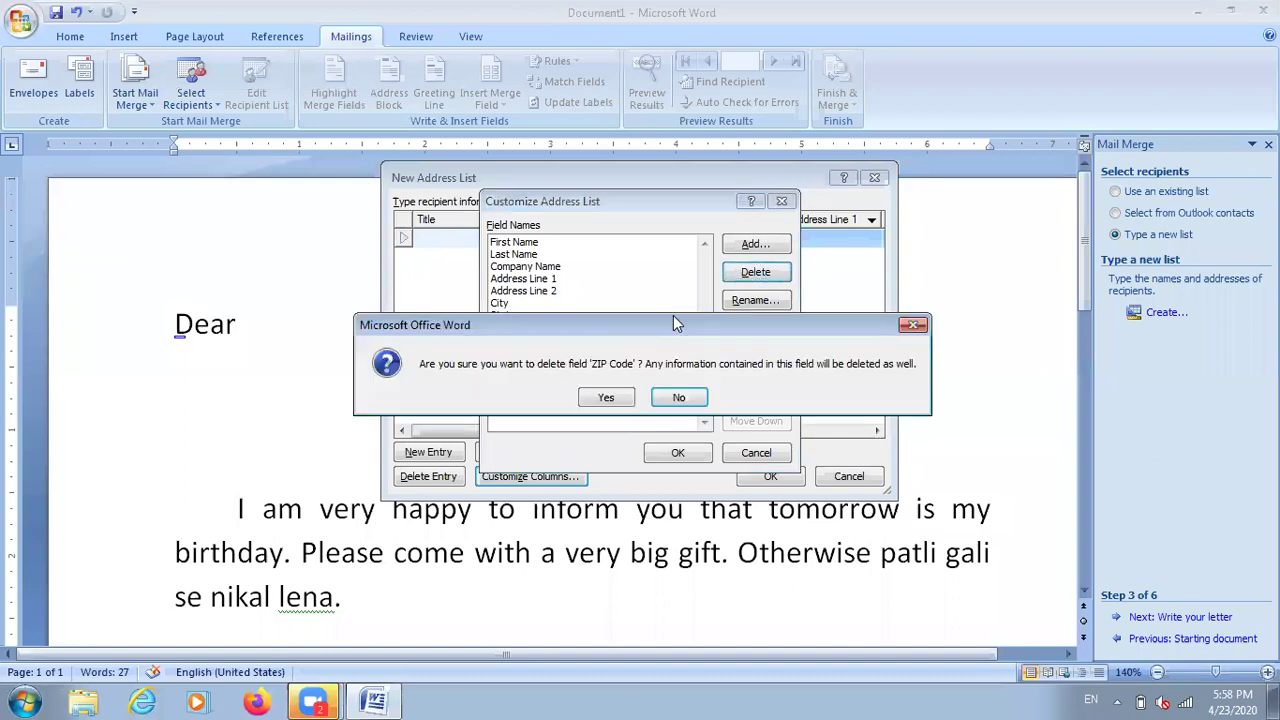
pyautogui.press('y')
pyautogui.click(755, 273)
pyautogui.press('y')
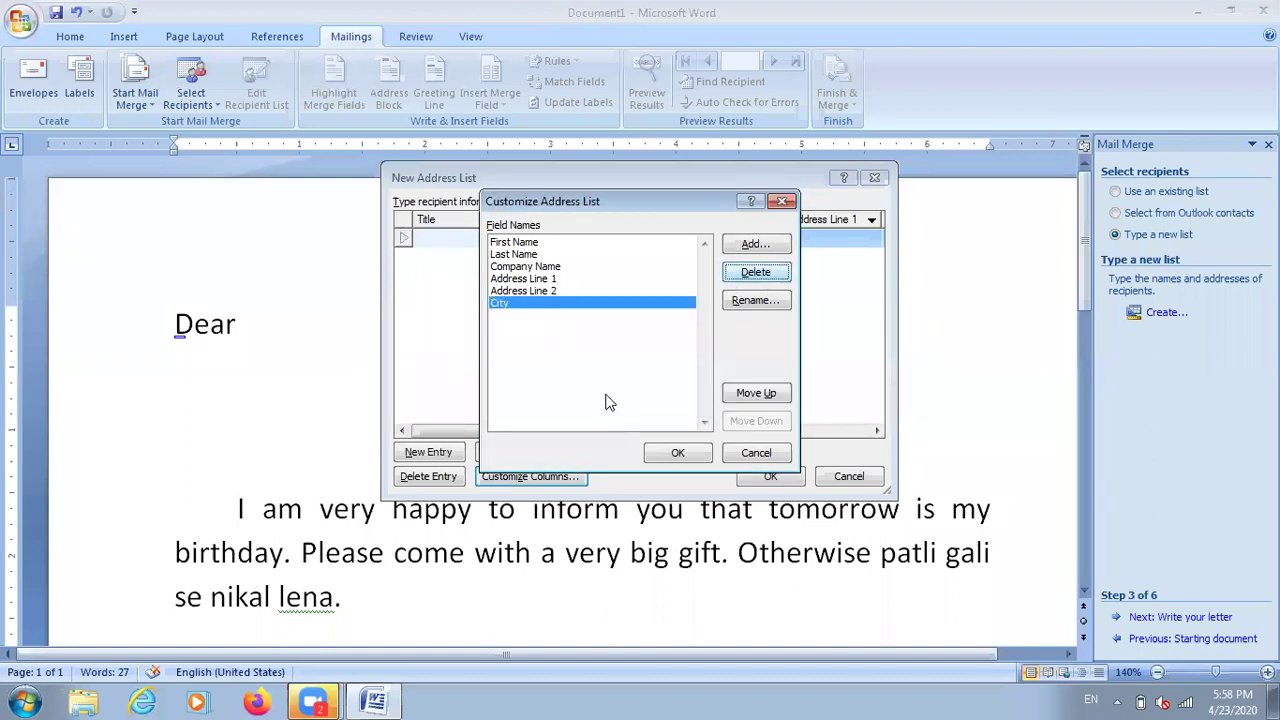
pyautogui.press('Return')
pyautogui.press('y')
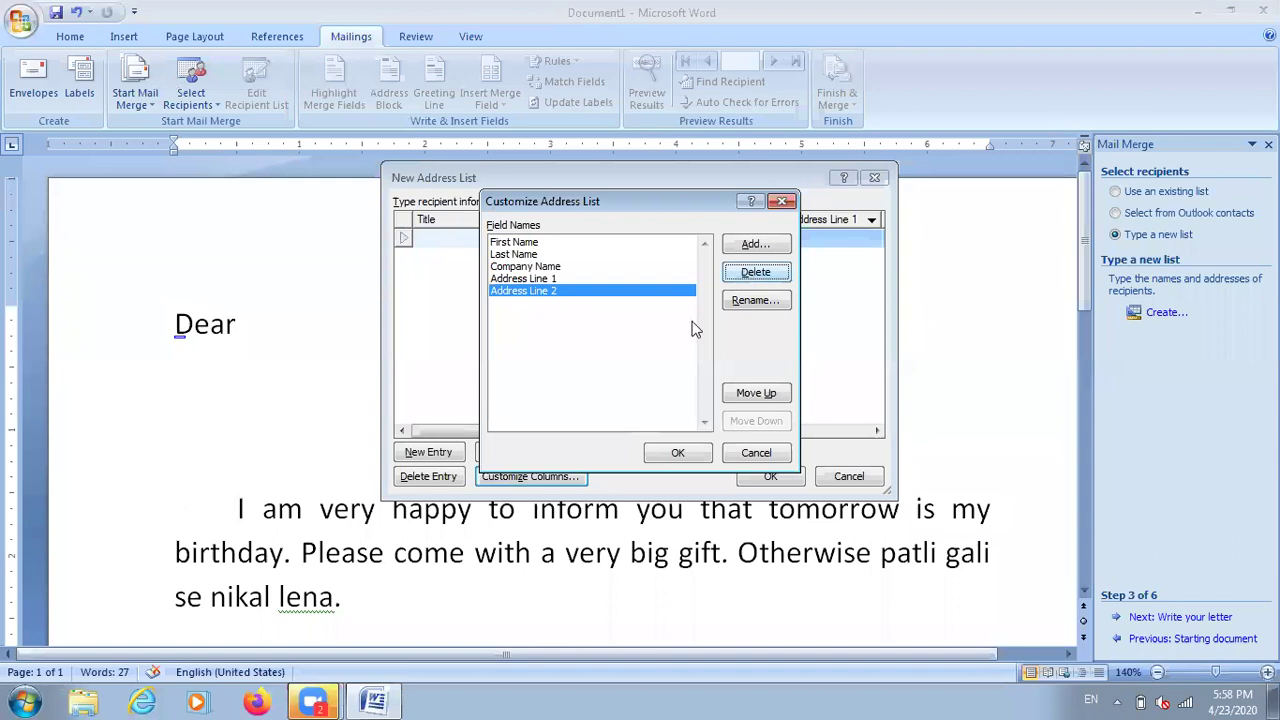
pyautogui.press('Return')
pyautogui.press('y')
# - Delete the Company Name and Last Name fields and apply the customized columns to the address list
pyautogui.click(628, 266)
pyautogui.click(736, 276)
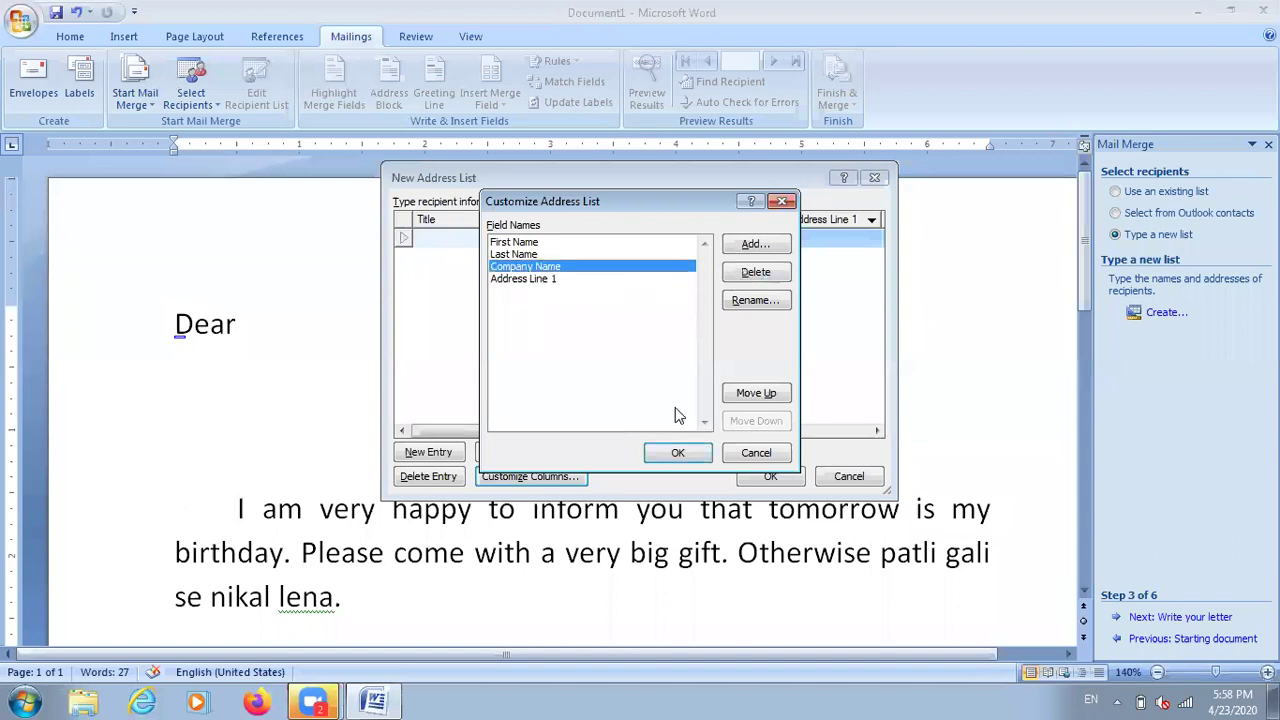
pyautogui.click(620, 402)
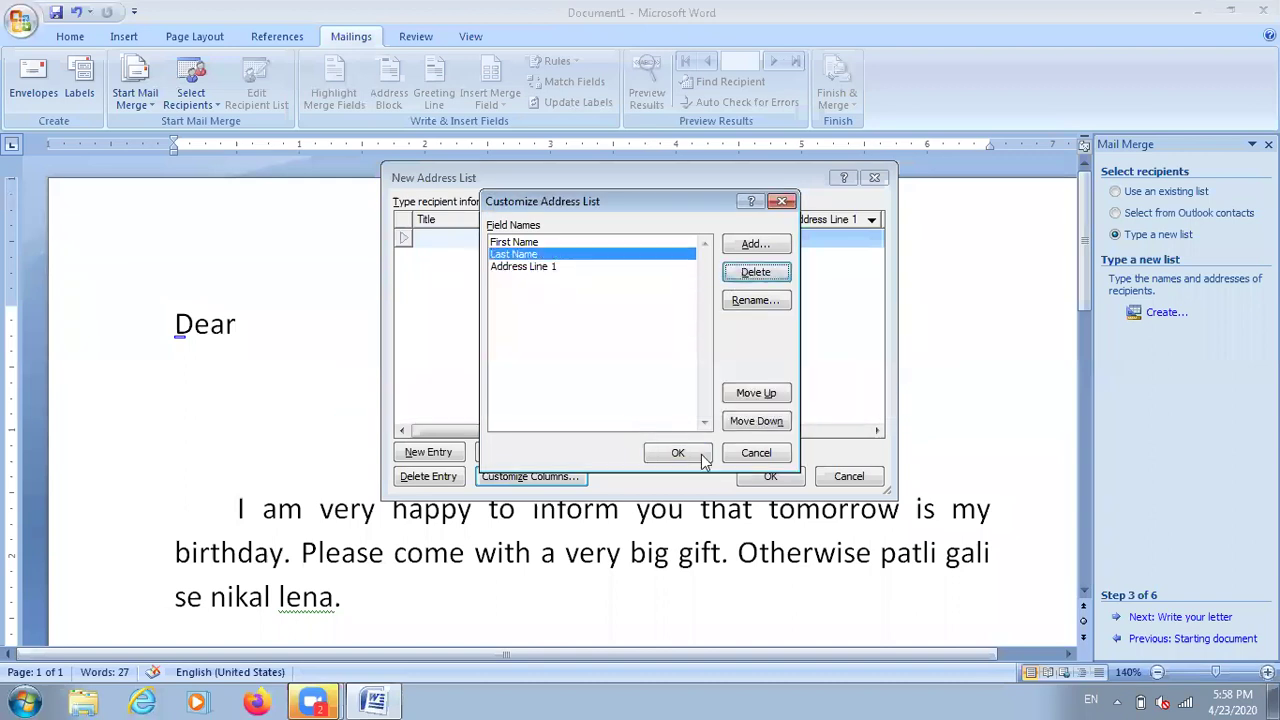
pyautogui.click(756, 276)
pyautogui.click(604, 397)
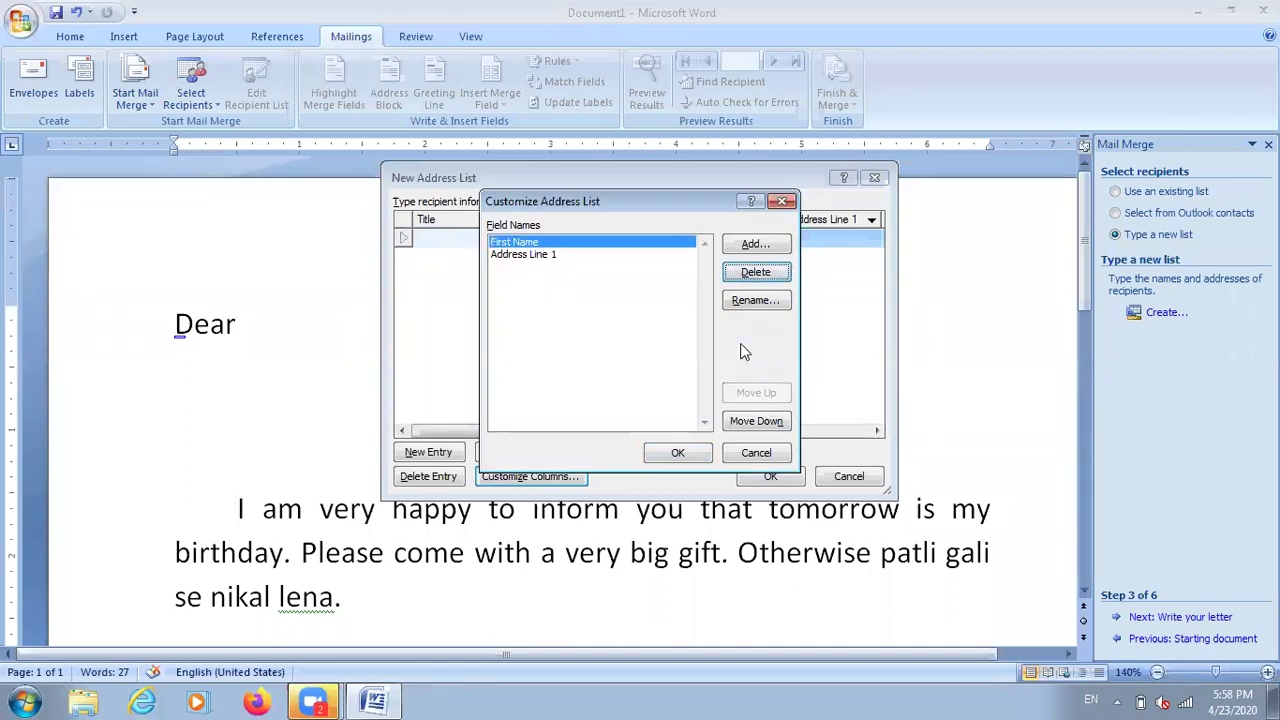
pyautogui.click(684, 454)
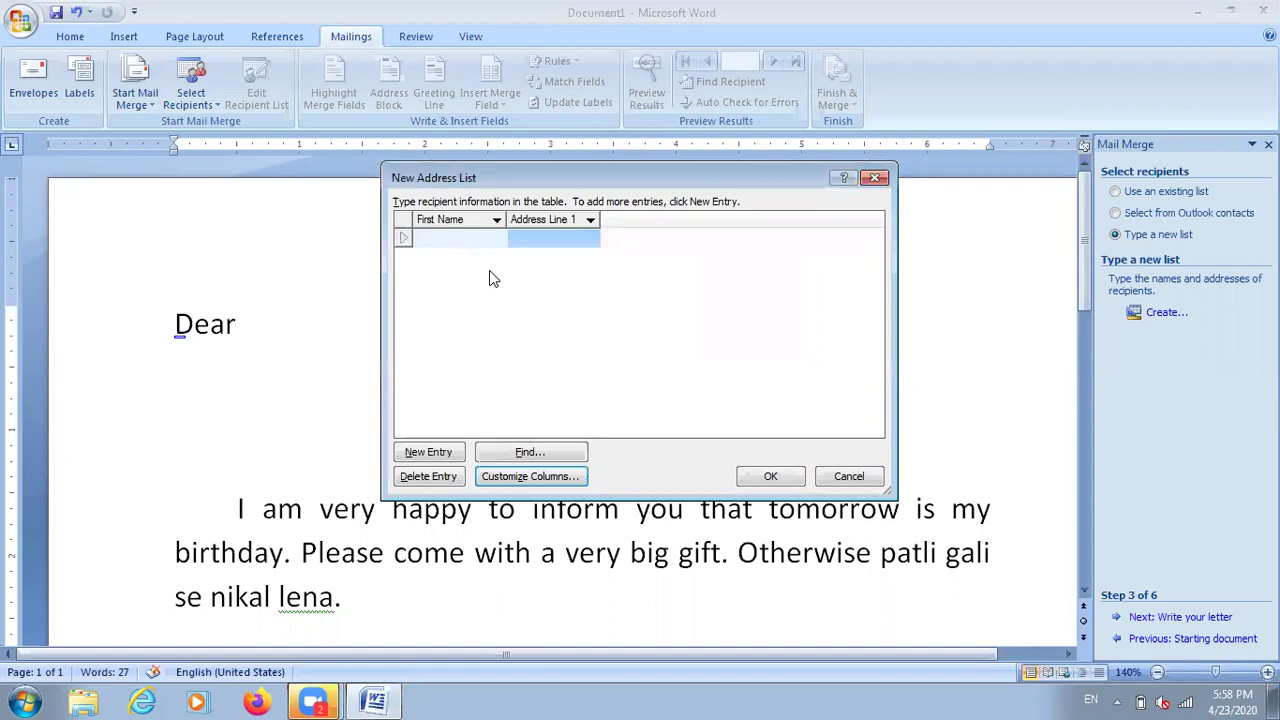
# - Fill in the first two entries, each with a recipient's first name and address
pyautogui.write('ram')
pyautogui.press('Tab')
pyautogui.write('patna')
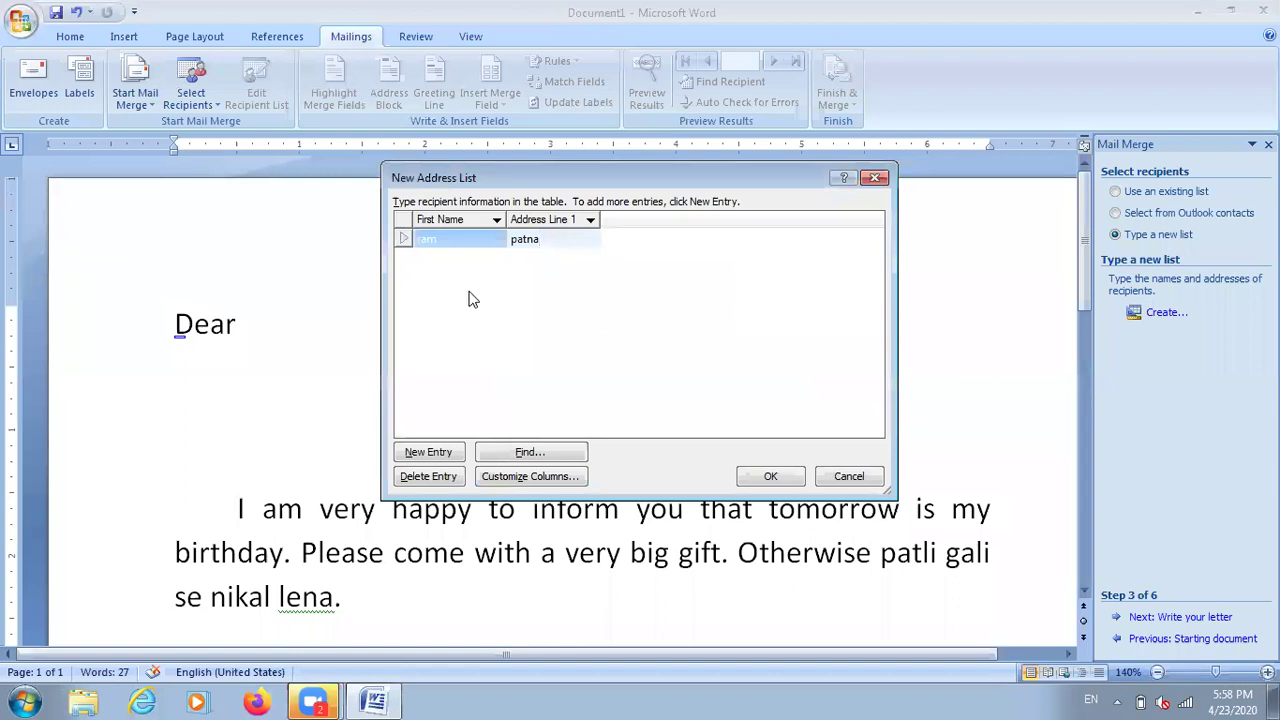
pyautogui.click(425, 452)
pyautogui.write('shyam')
pyautogui.press('Tab')
pyautogui.write('pan')
pyautogui.press('BackSpace')
pyautogui.write('tna')
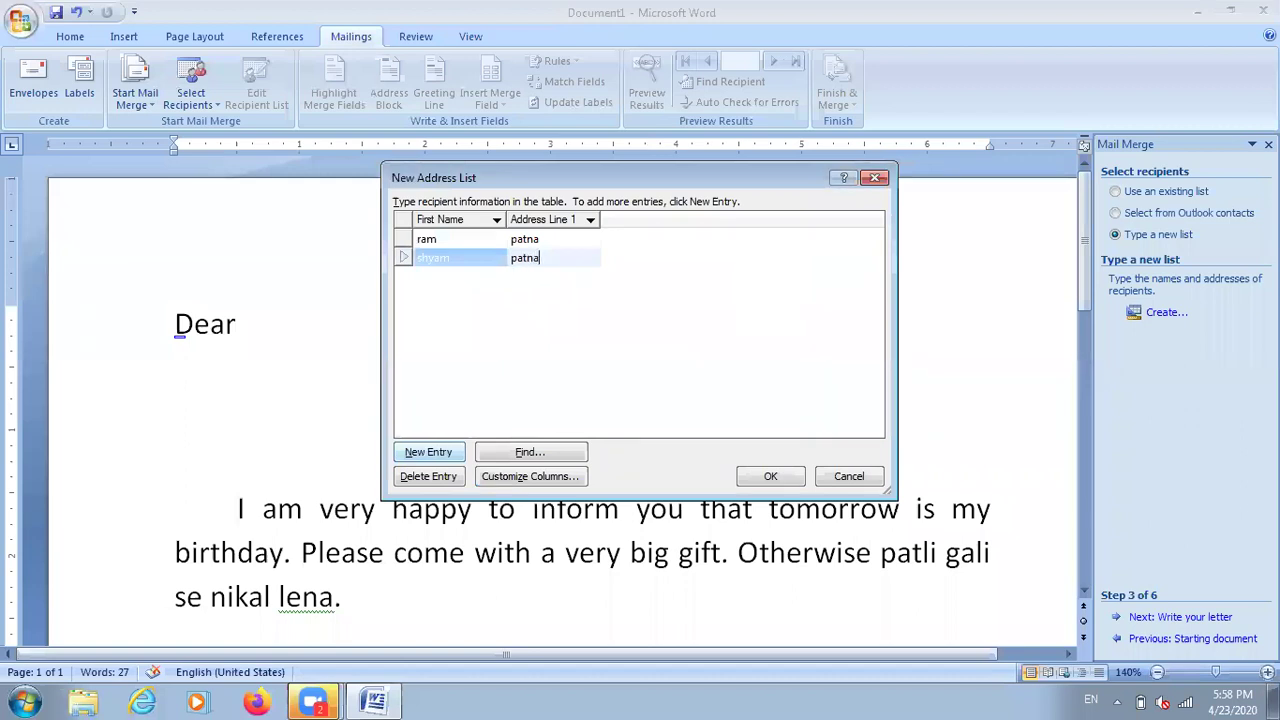
# - Add a third and a fourth entry, each with a recipient's first name and address
pyautogui.click(422, 451)
pyautogui.write('mohan')
pyautogui.press('Tab')
pyautogui.write('patna')
pyautogui.press('Tab')
pyautogui.write('aohan')
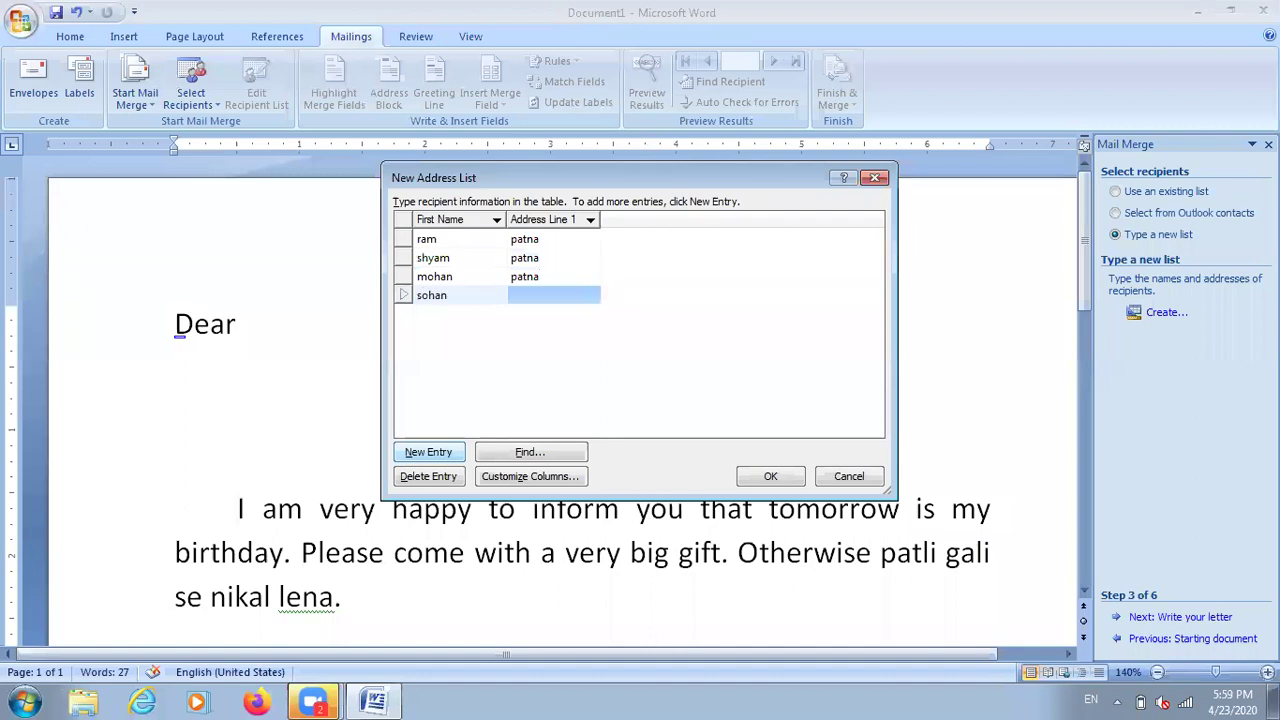
pyautogui.write('patna')
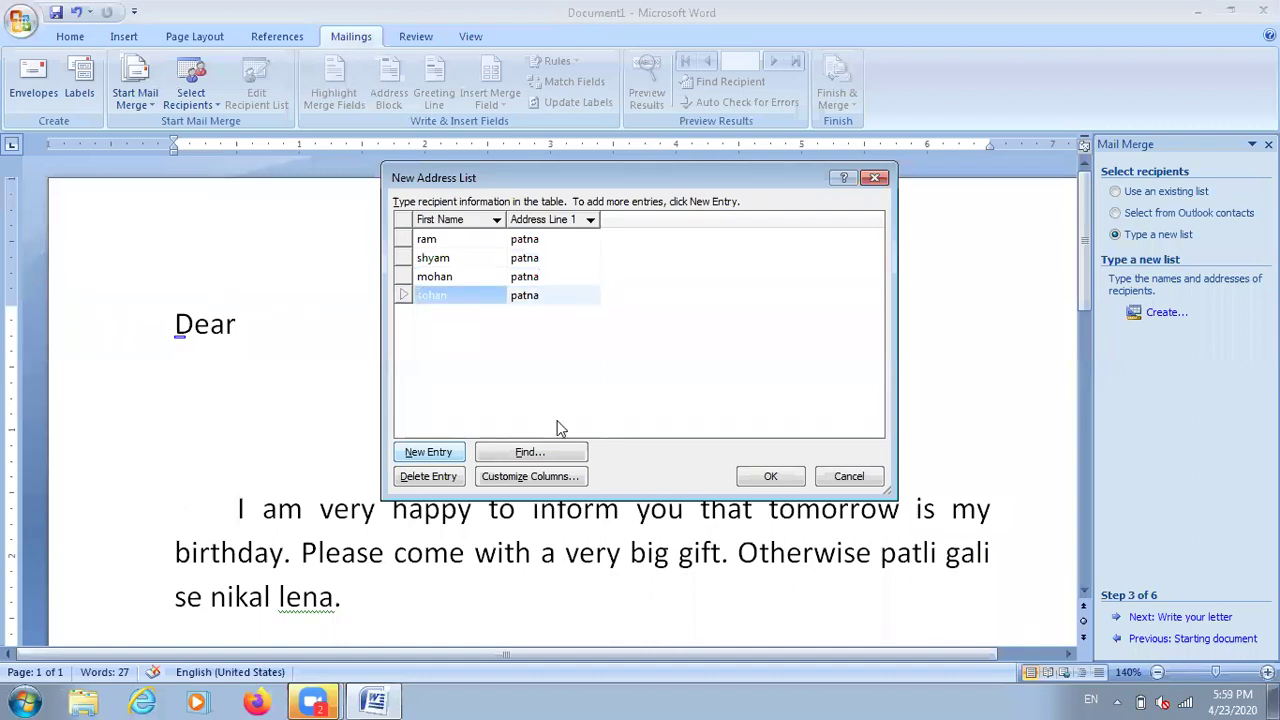
# - Save the address list as "bdparty" in My Data Sources and accept all its recipients for the merge
pyautogui.click(771, 477)
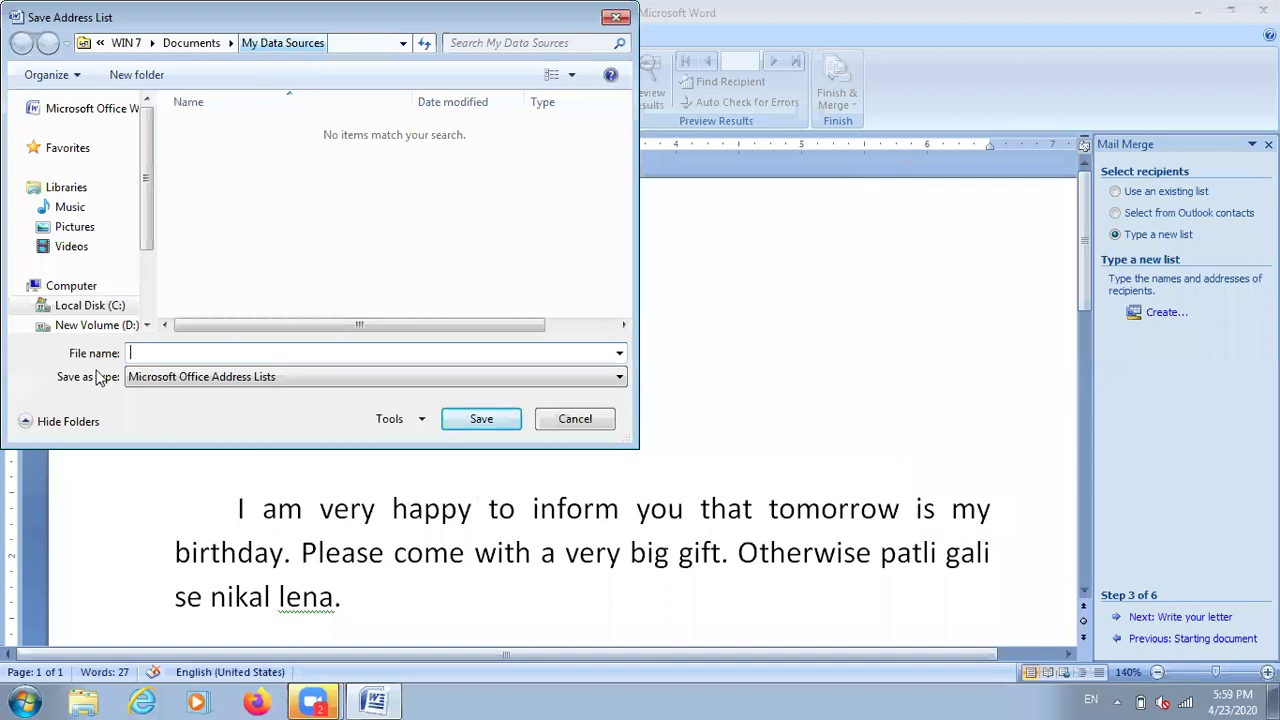
pyautogui.click(123, 356)
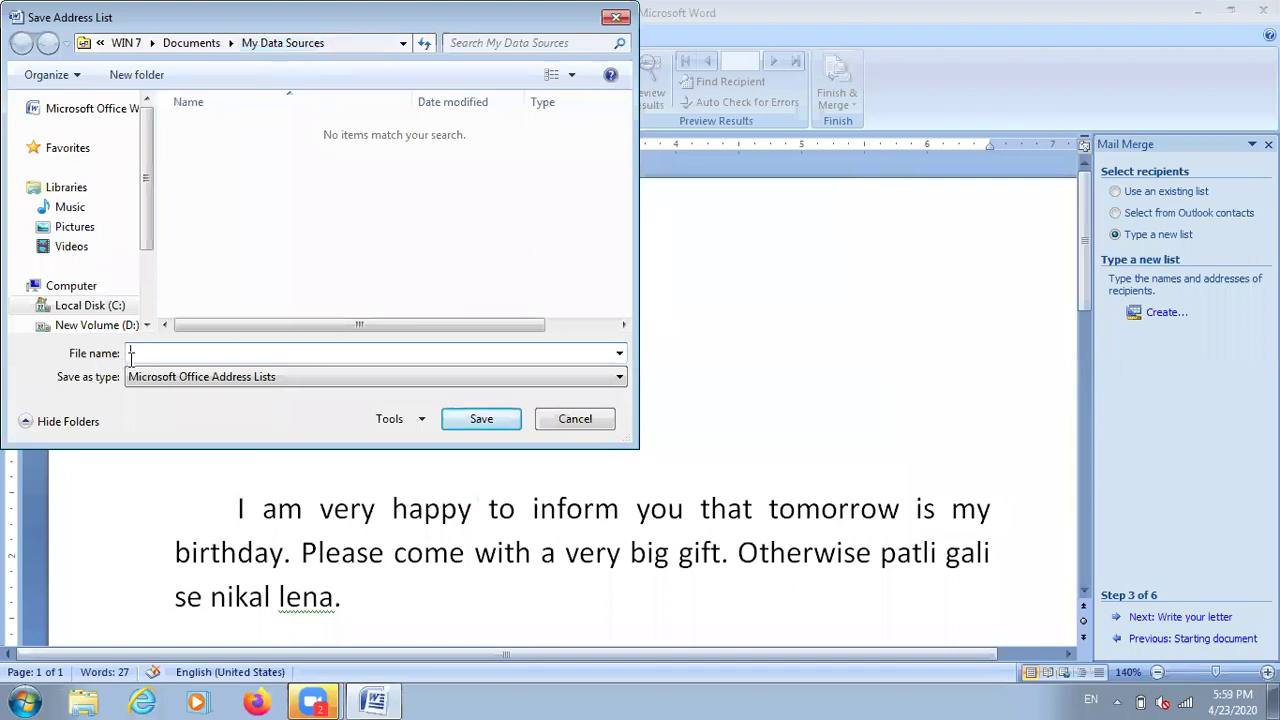
pyautogui.write('bdparty')
pyautogui.click(452, 421)
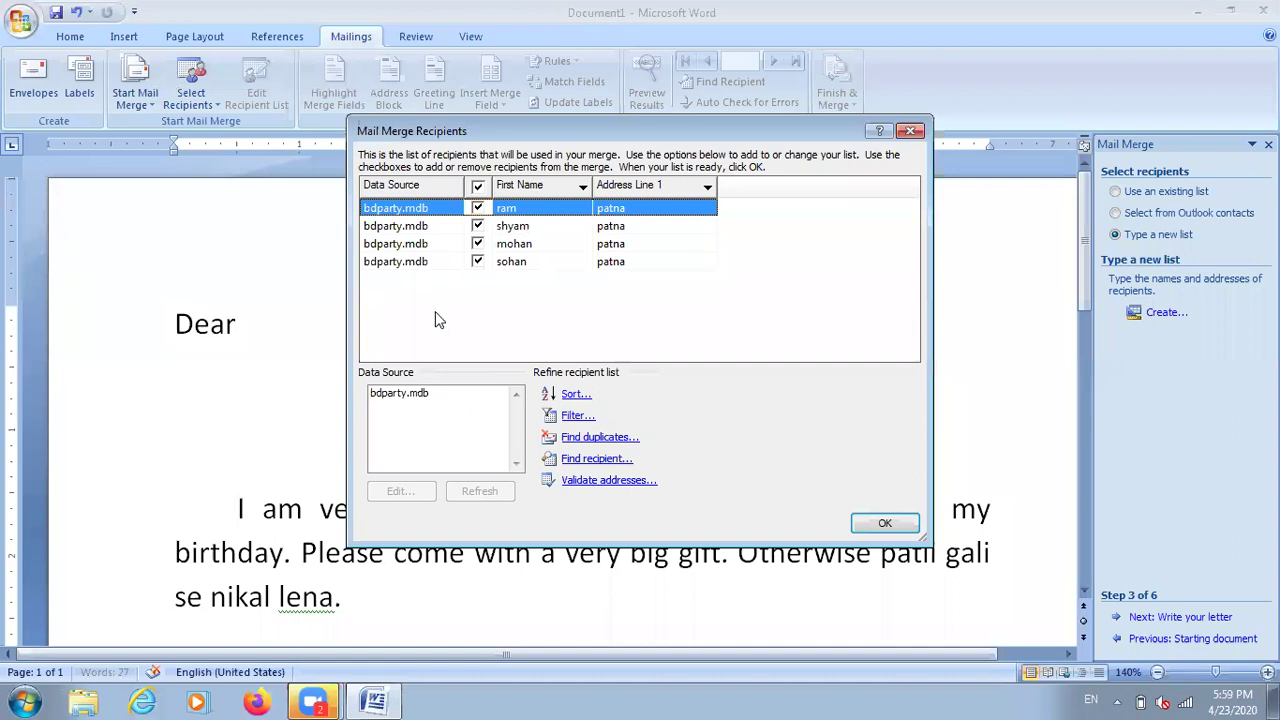
pyautogui.click(888, 522)
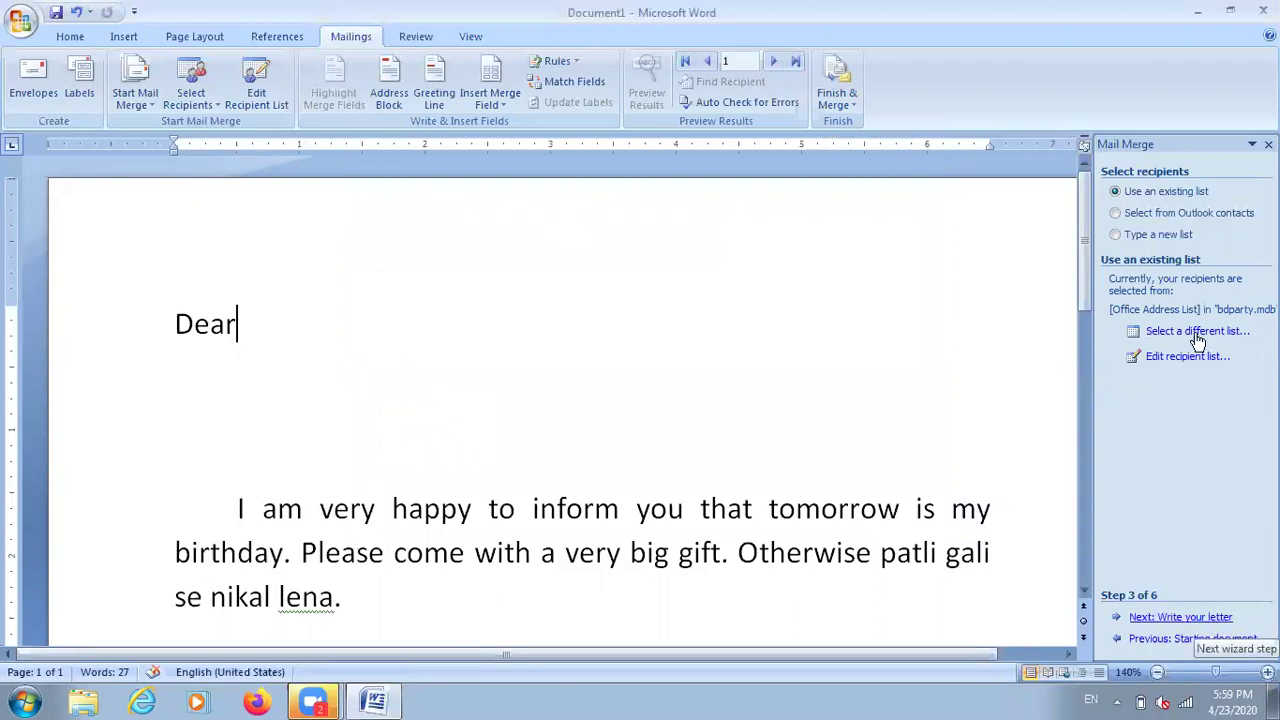
# - Advance the wizard to writing the letter and insert the First Name merge field after "Dear"
pyautogui.click(1174, 618)
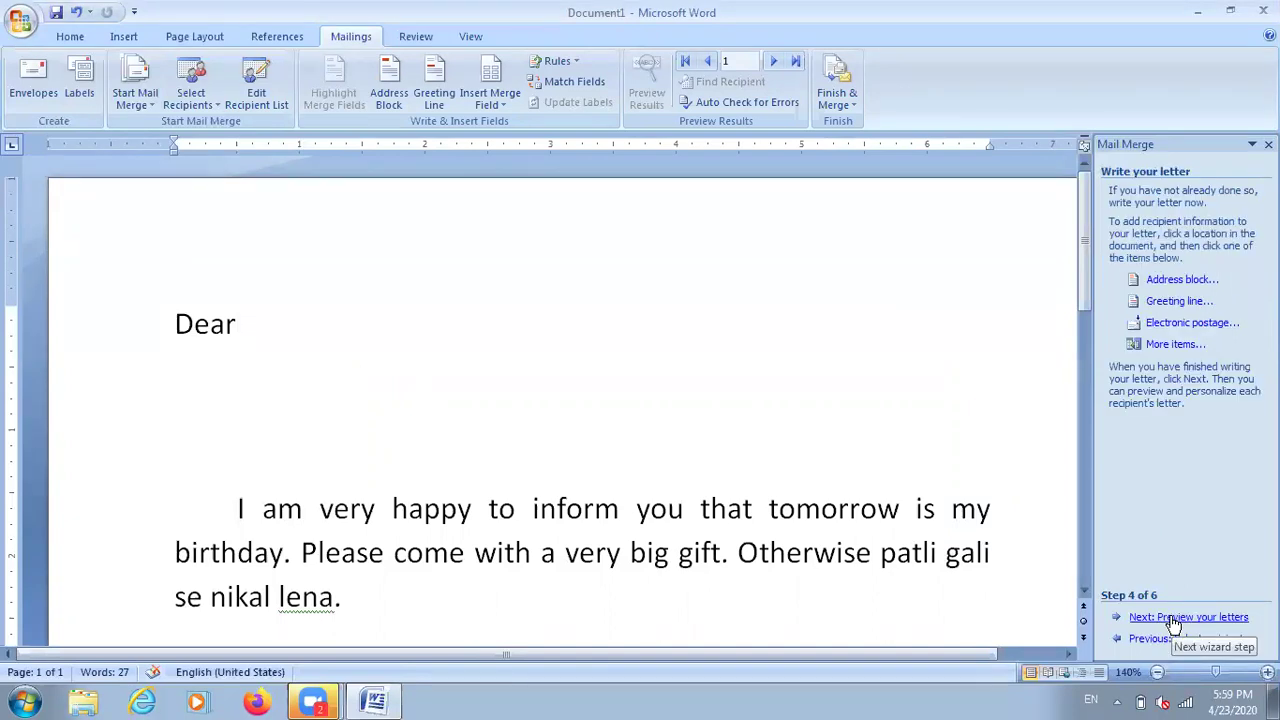
pyautogui.click(1160, 345)
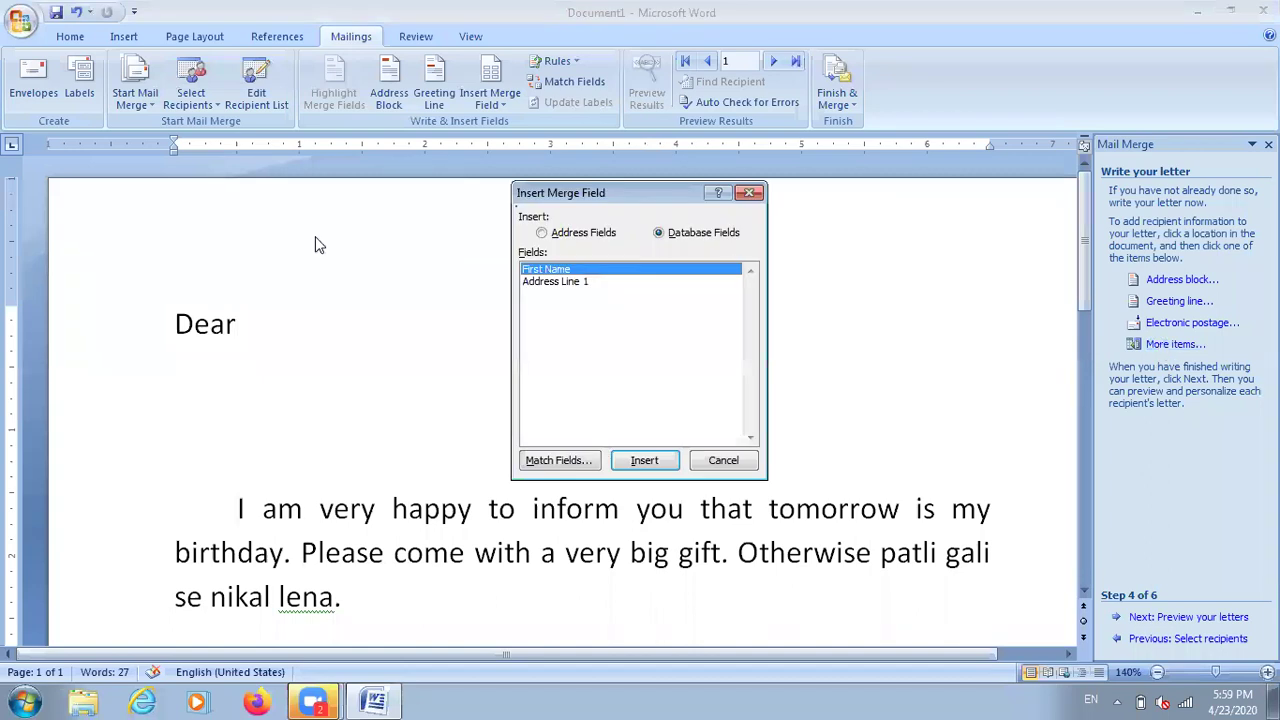
pyautogui.click(645, 461)
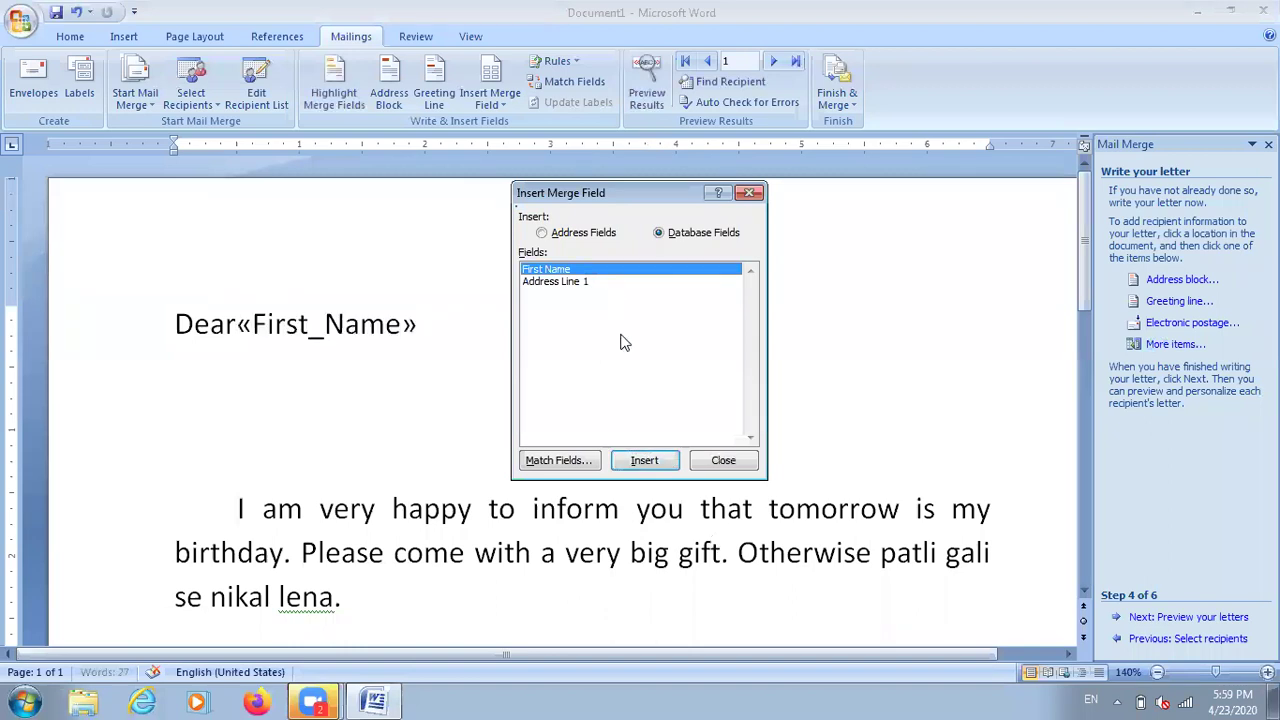
# - Insert the Address Line 1 merge field after the First Name field and finish inserting fields
pyautogui.click(590, 281)
pyautogui.click(658, 460)
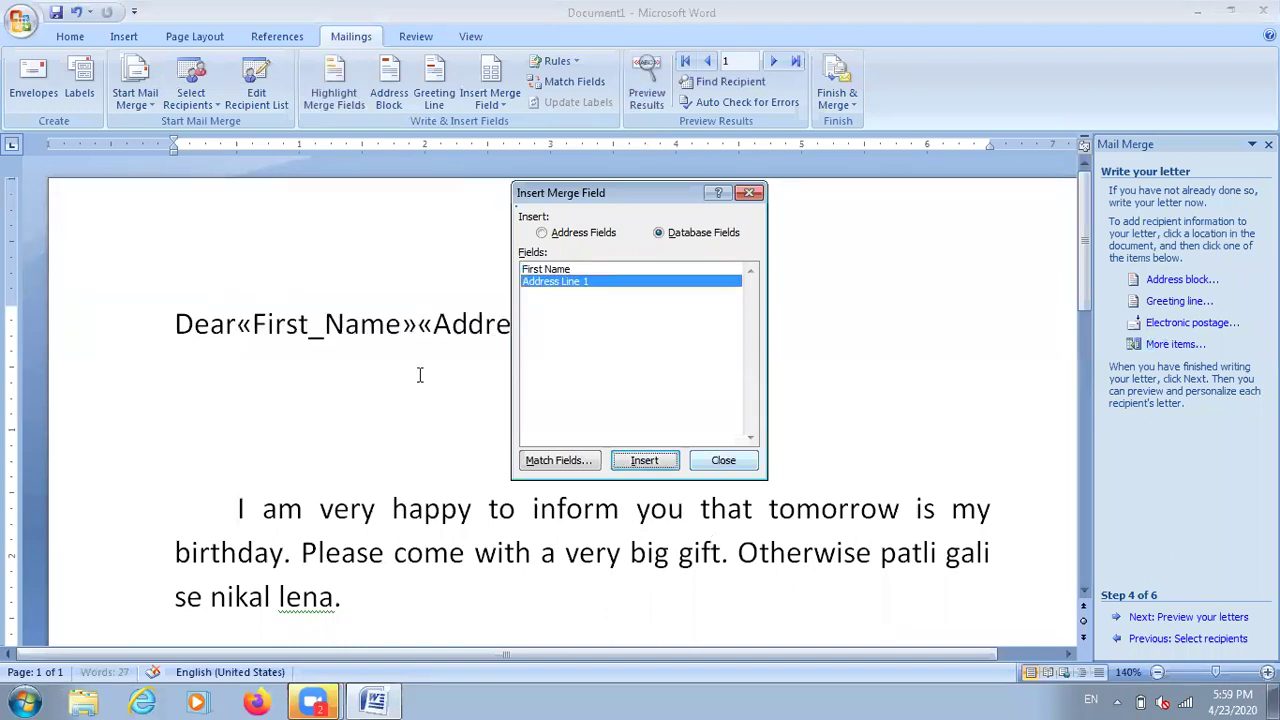
pyautogui.press('Escape')
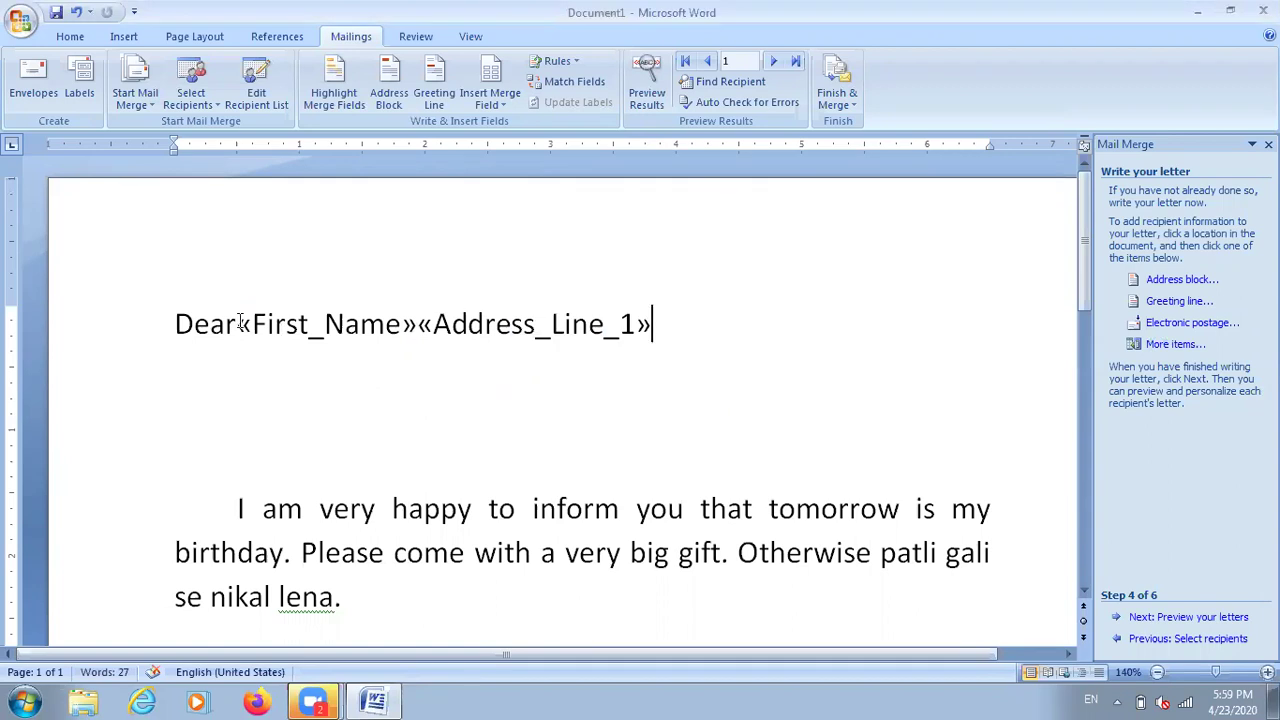
# - Put the First Name and Address Line 1 fields on separate lines below "Dear" and remove the blank lines above the body paragraph
pyautogui.click(240, 323)
pyautogui.press('Return')
pyautogui.click(356, 392)
pyautogui.press('Return')
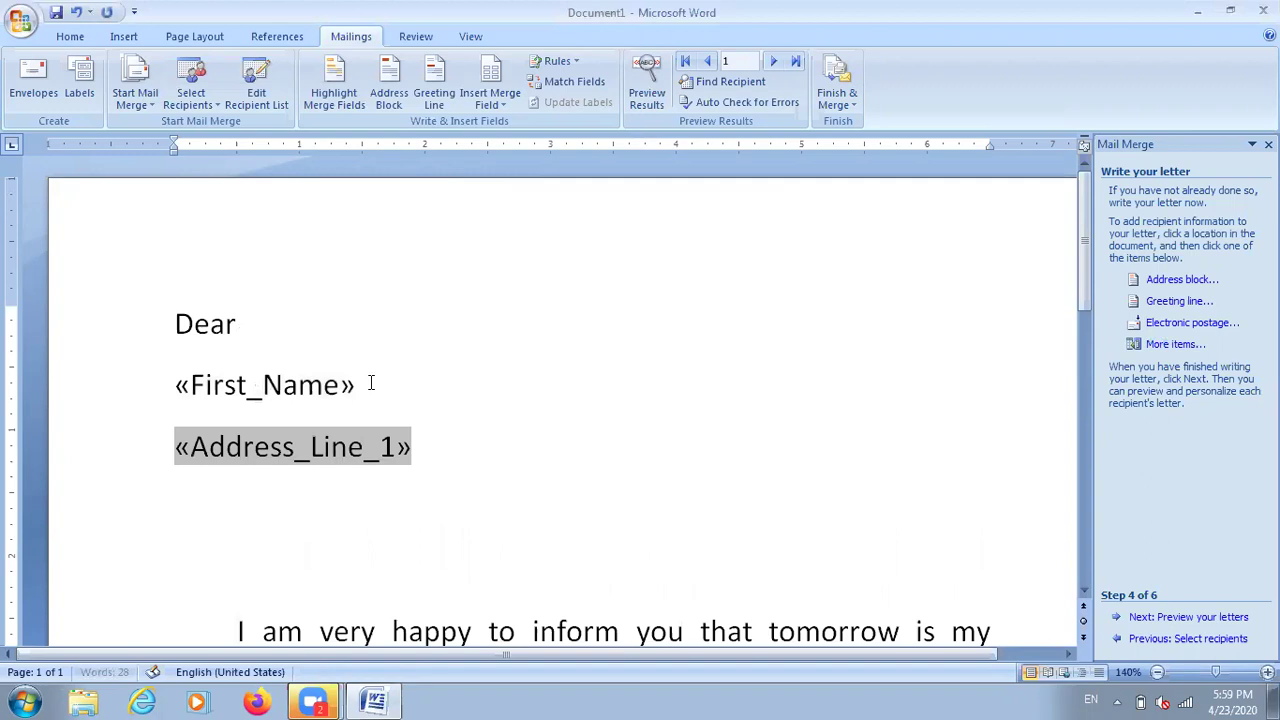
pyautogui.click(334, 500)
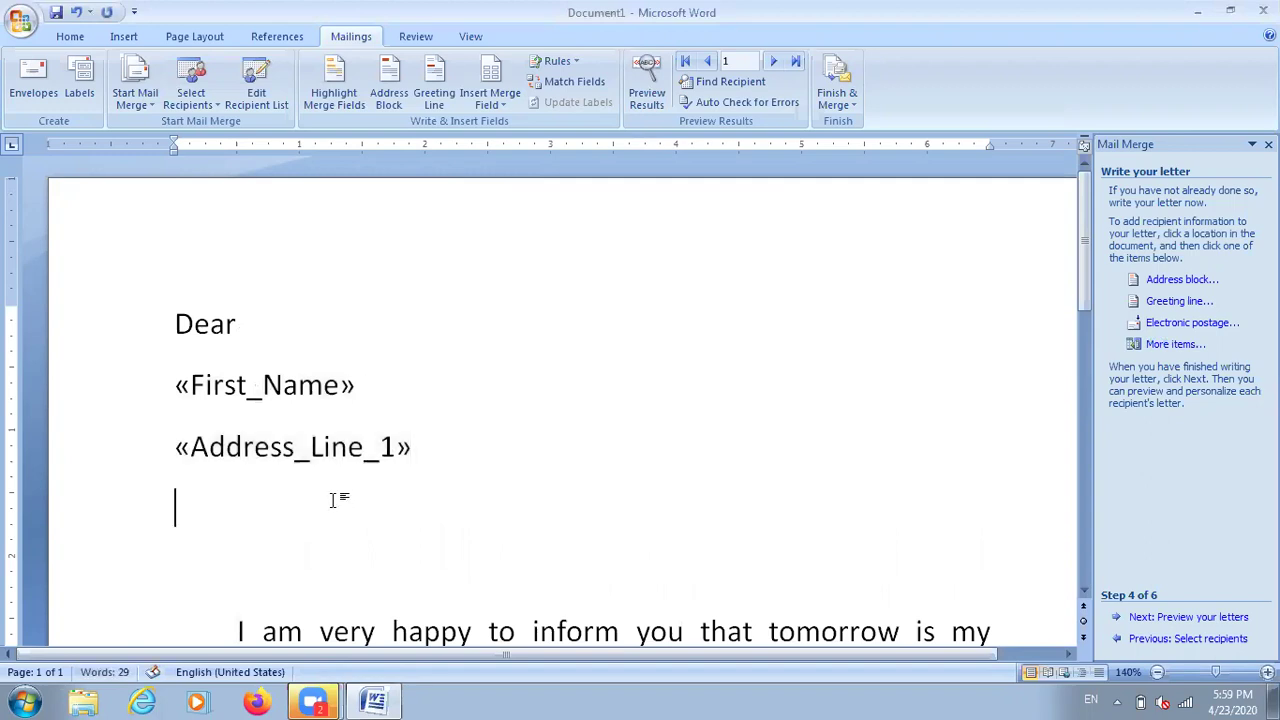
pyautogui.press('Delete')
pyautogui.press('Delete')
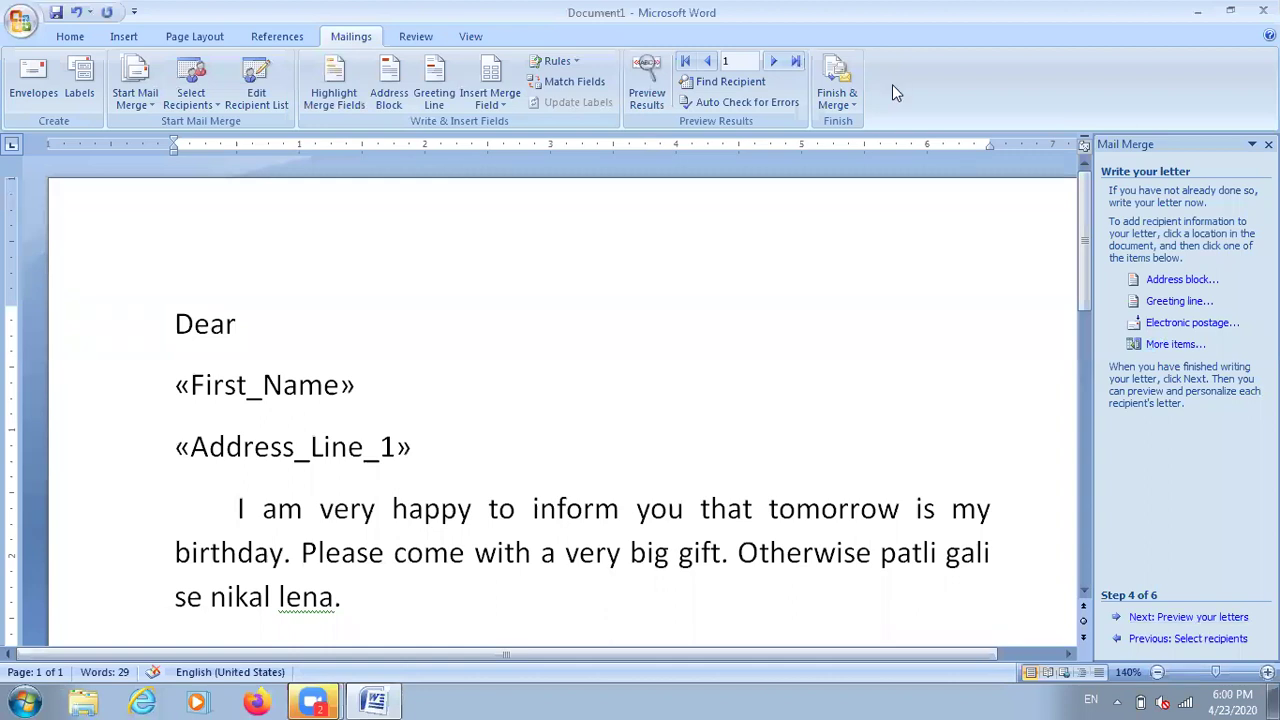
# - Advance the wizard to previewing the letters and view the second recipient's letter
pyautogui.moveTo(1136, 630); pyautogui.dragTo(1250, 624)
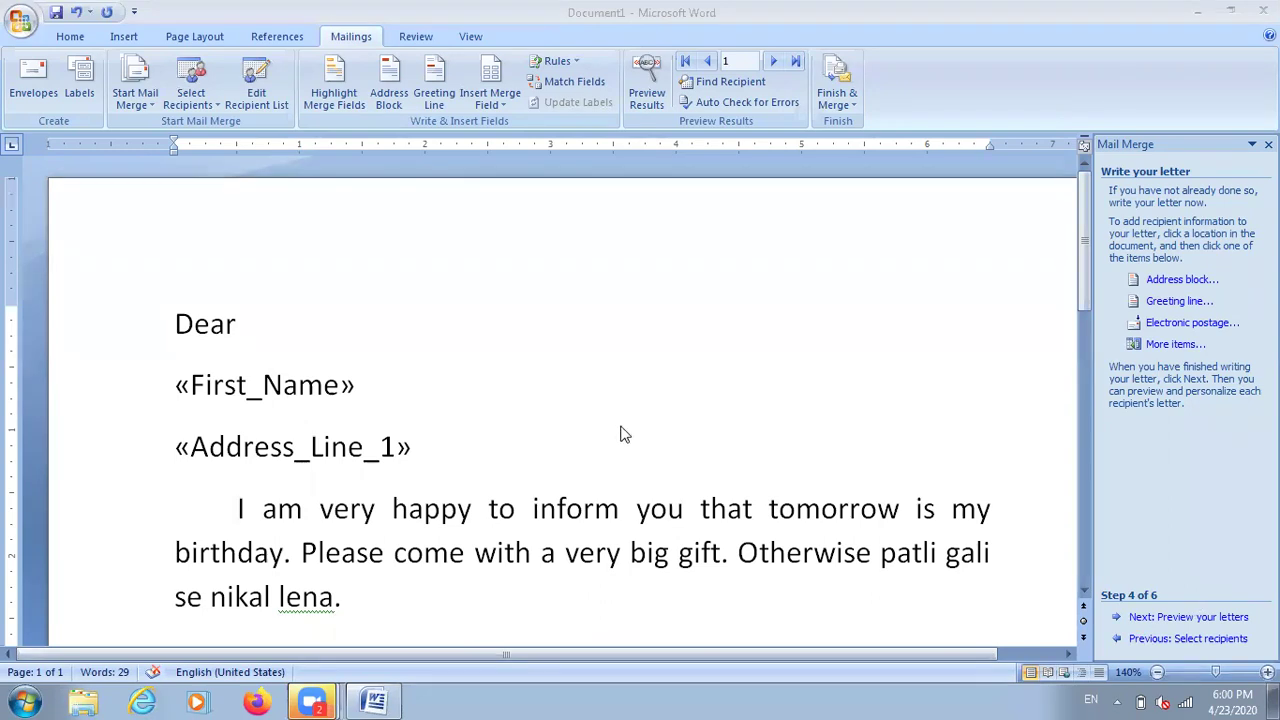
pyautogui.click(705, 423)
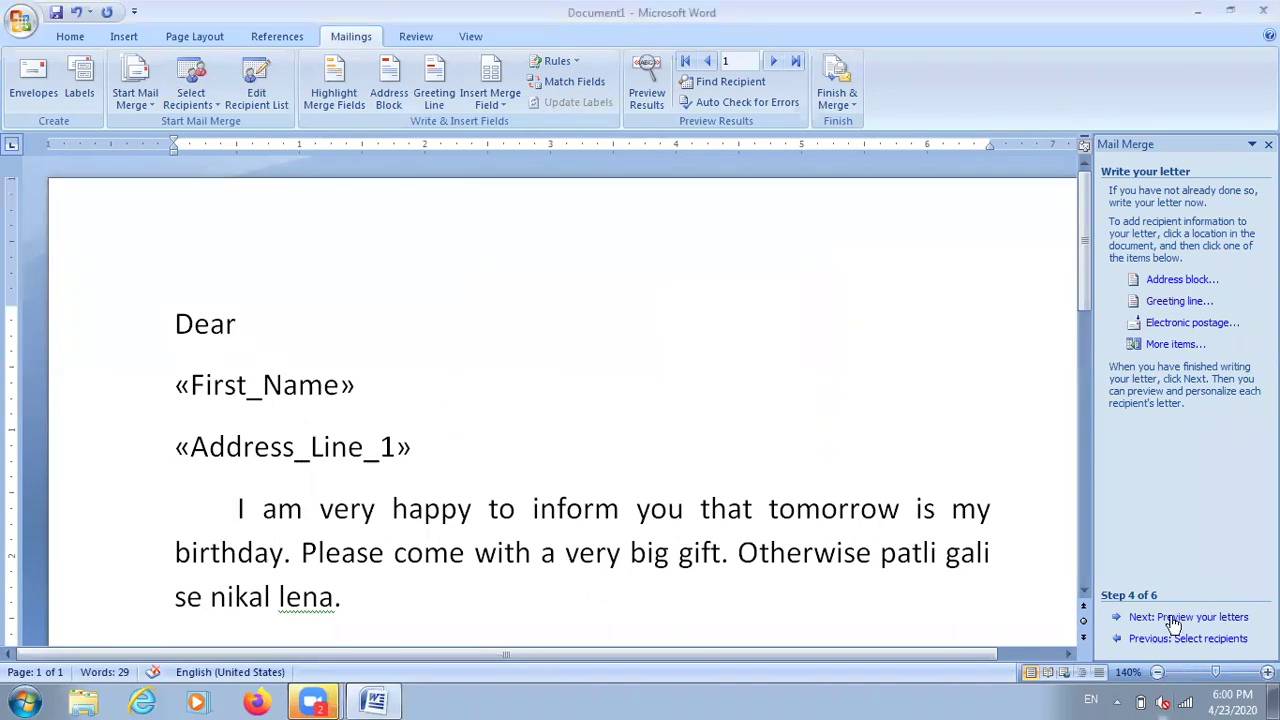
pyautogui.click(1174, 618)
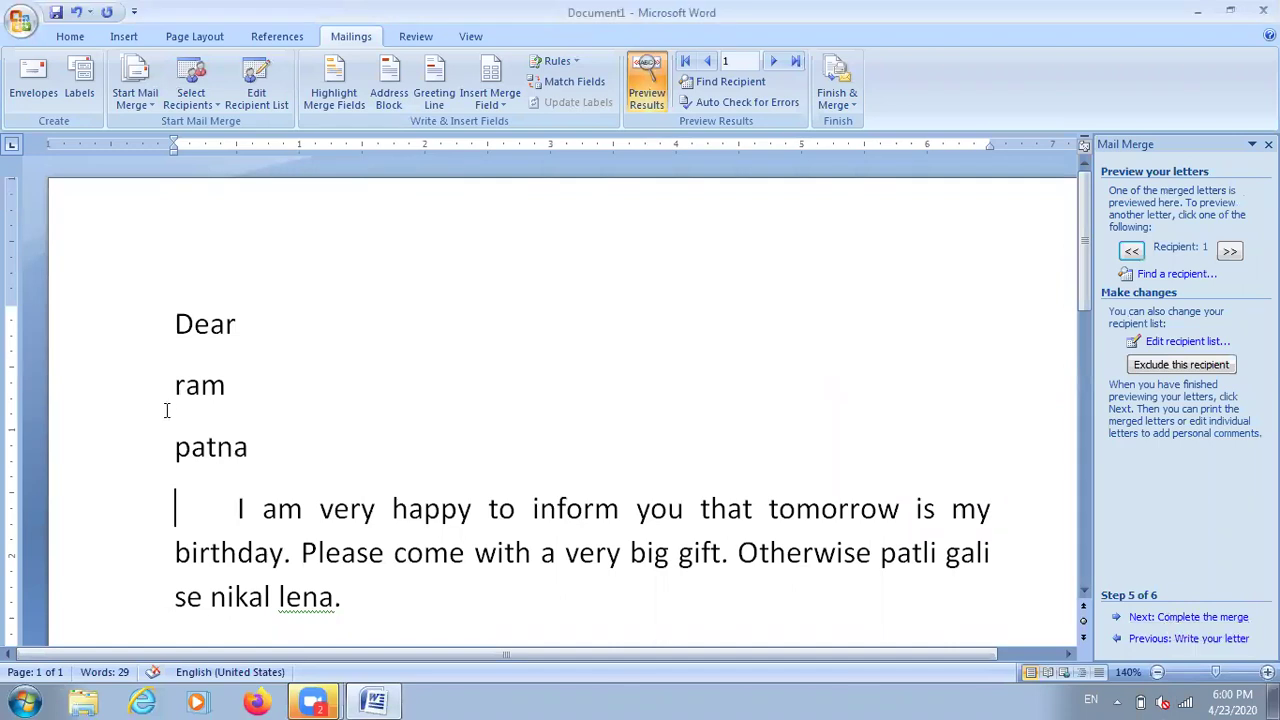
pyautogui.click(195, 453)
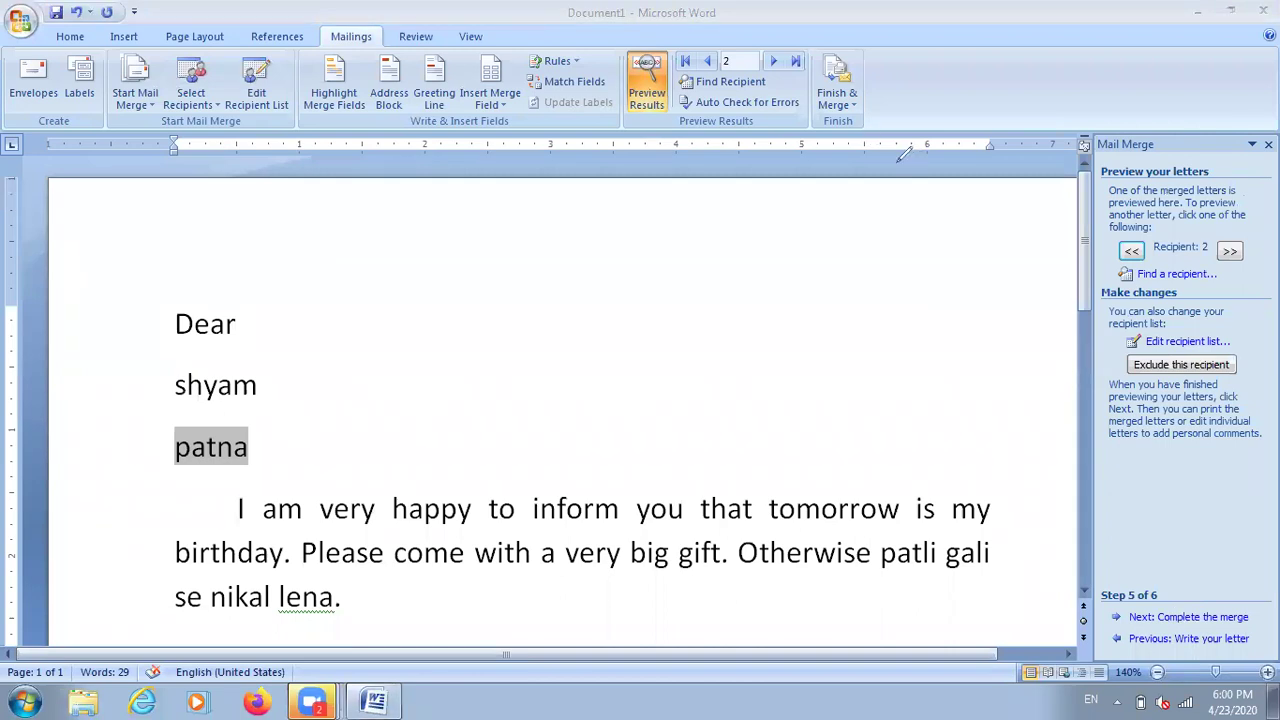
# - Advance the wizard to completing the merge and merge all records into a new document of individual letters
pyautogui.click(1203, 618)
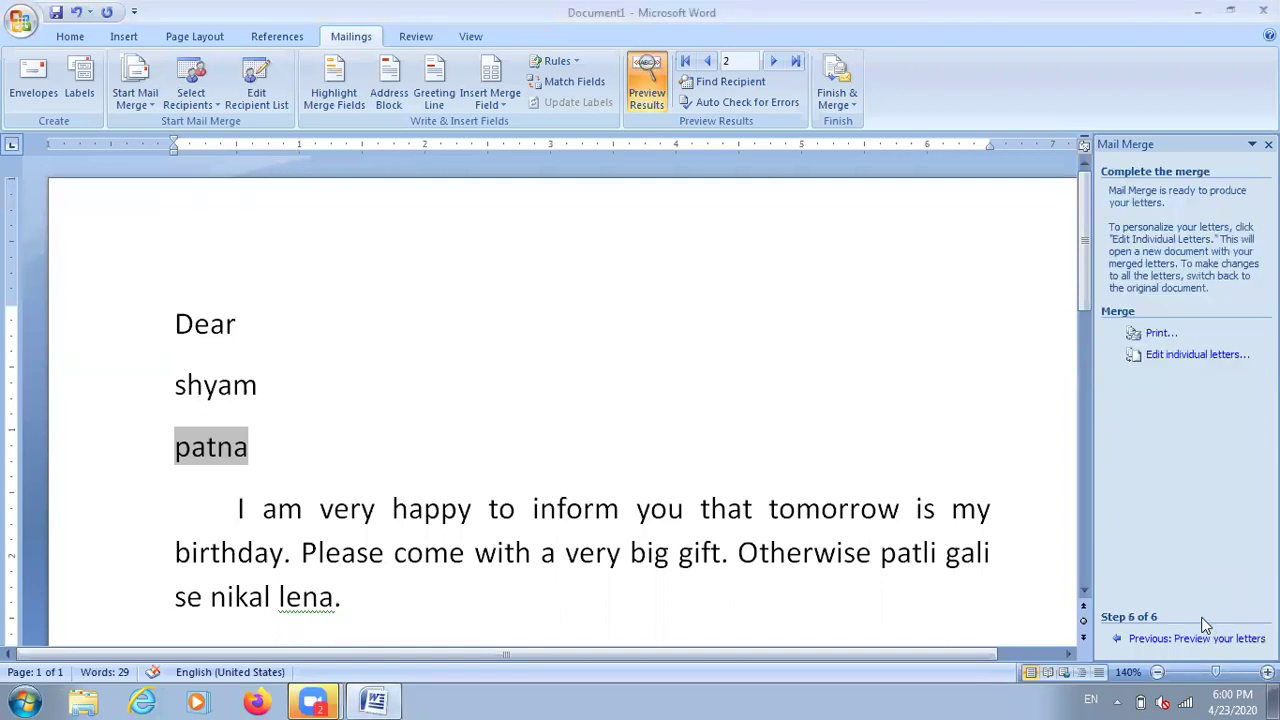
pyautogui.scroll(-3, 814, 536)
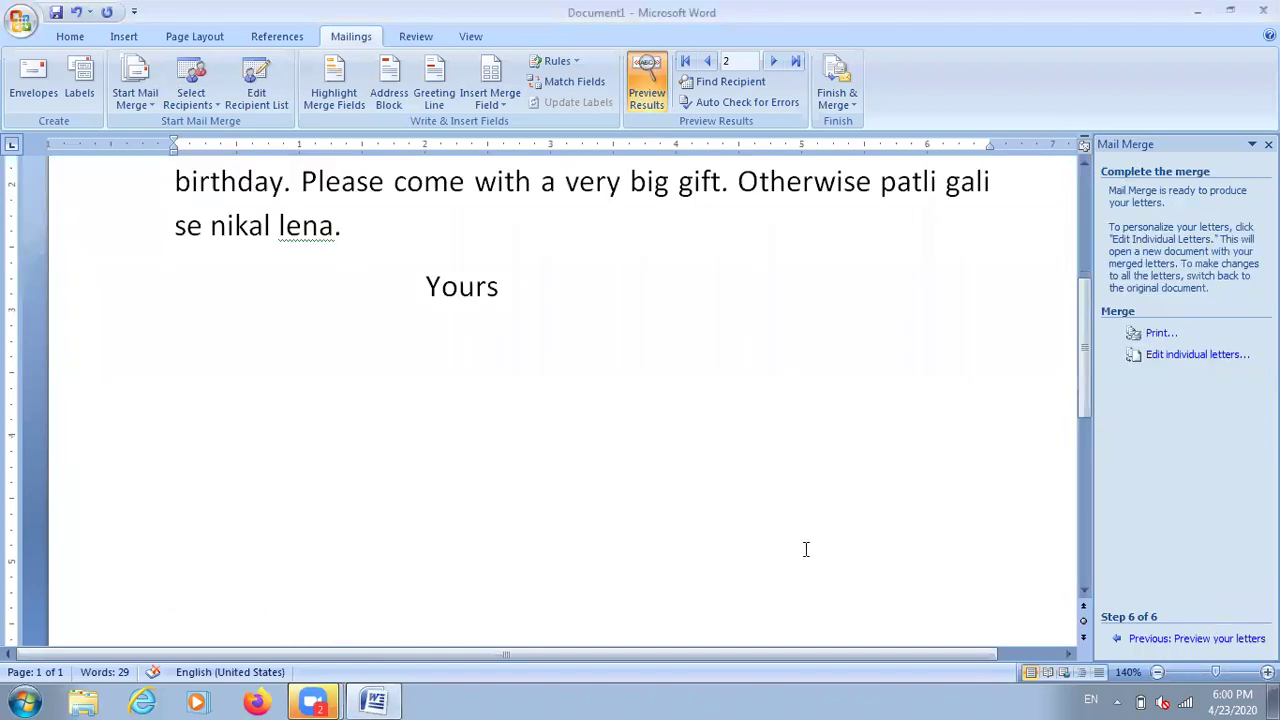
pyautogui.scroll(-3, 806, 549)
pyautogui.scroll(-1, 806, 549)
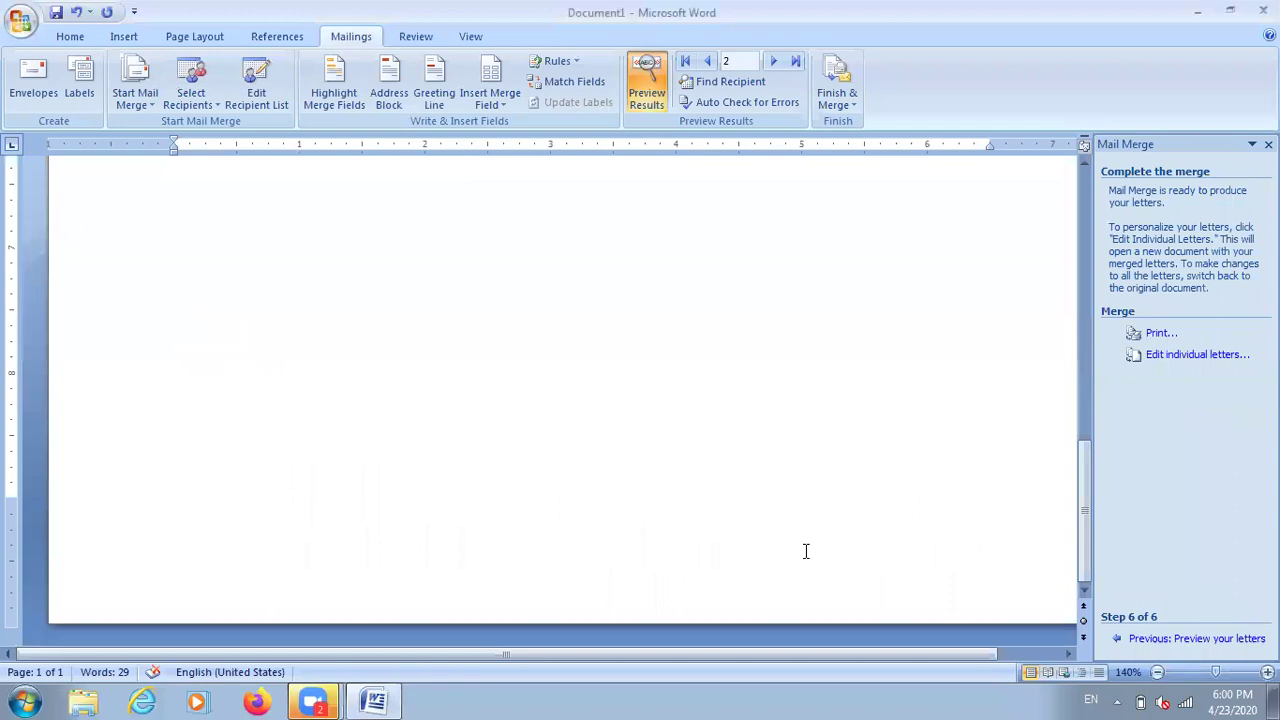
pyautogui.scroll(4, 806, 551)
pyautogui.scroll(2, 1091, 394)
pyautogui.click(1150, 360)
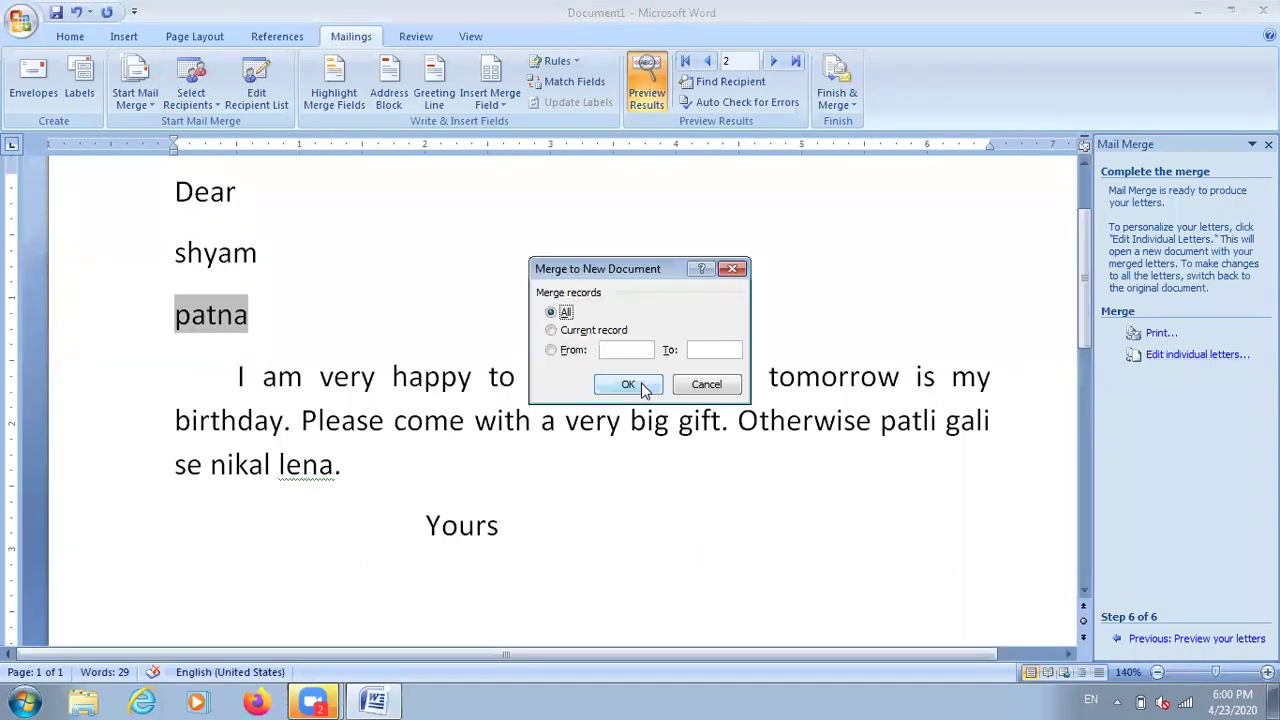
pyautogui.click(628, 385)
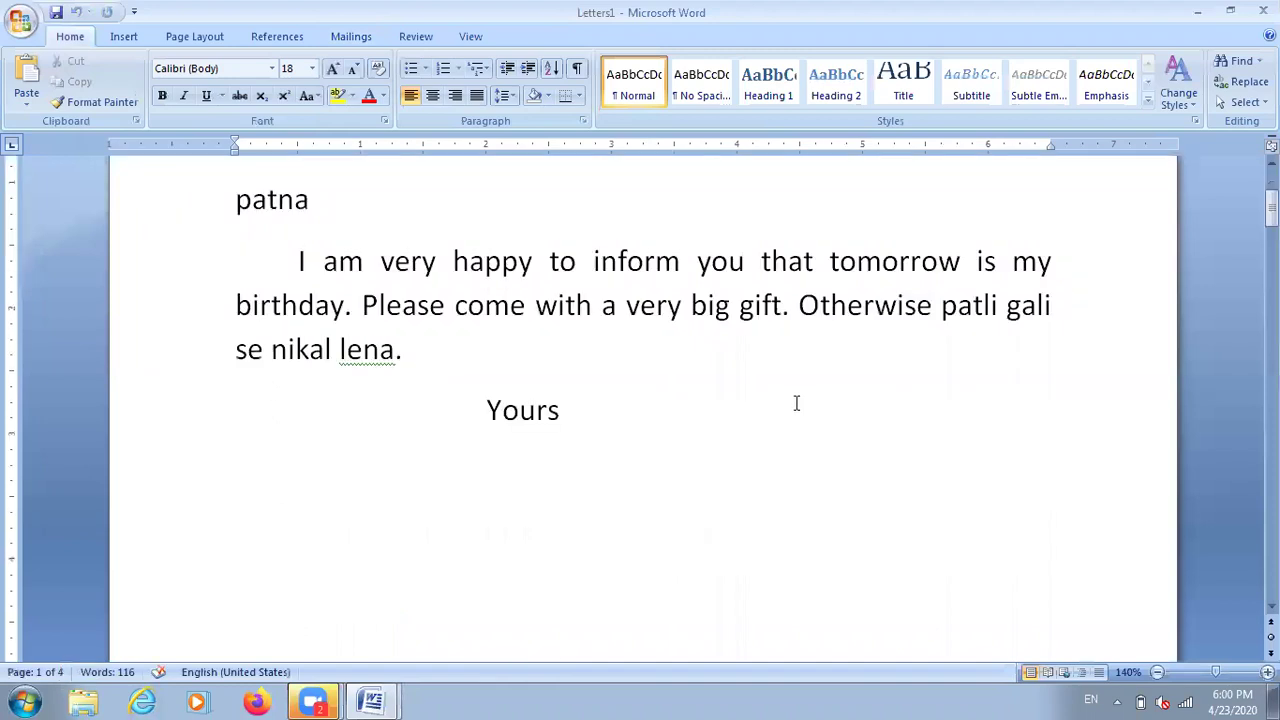
# - Examine the recipient name and address in each of the merged letters
pyautogui.scroll(-5, 796, 403)
pyautogui.scroll(-3, 794, 407)
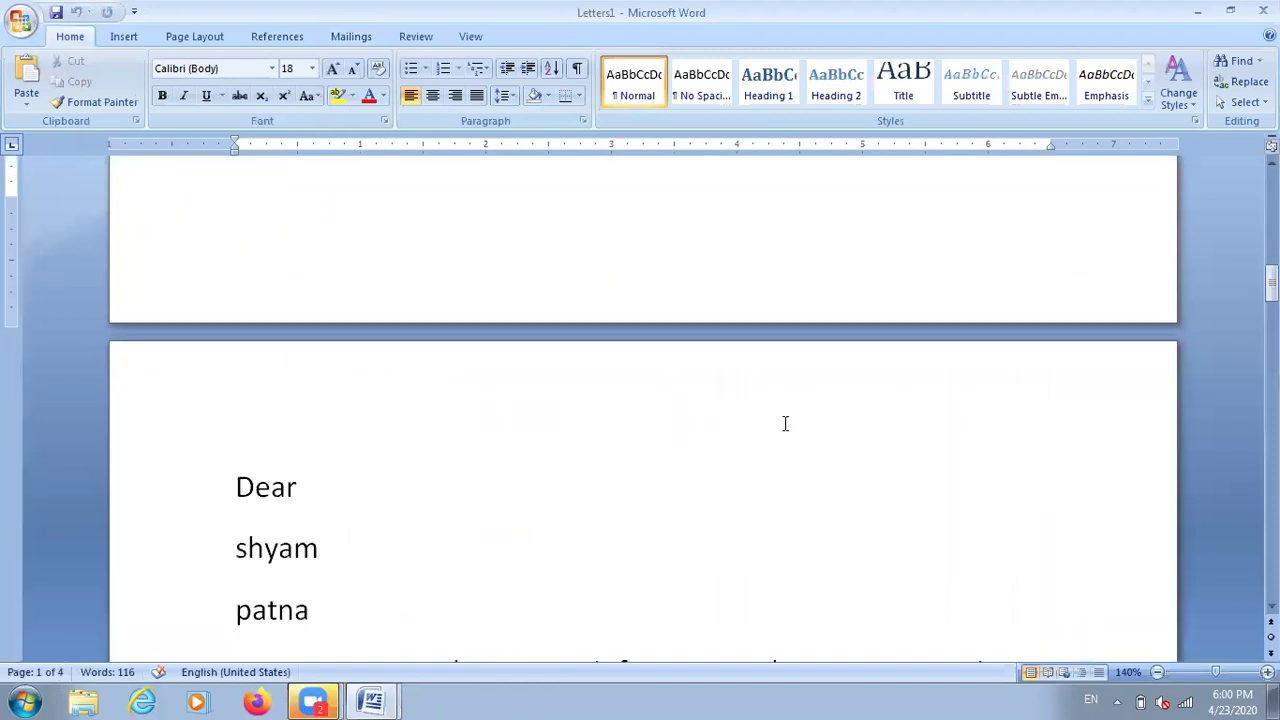
pyautogui.scroll(6, 780, 420)
pyautogui.scroll(5, 232, 389)
pyautogui.moveTo(237, 412); pyautogui.dragTo(303, 432)
pyautogui.scroll(-10, 249, 317)
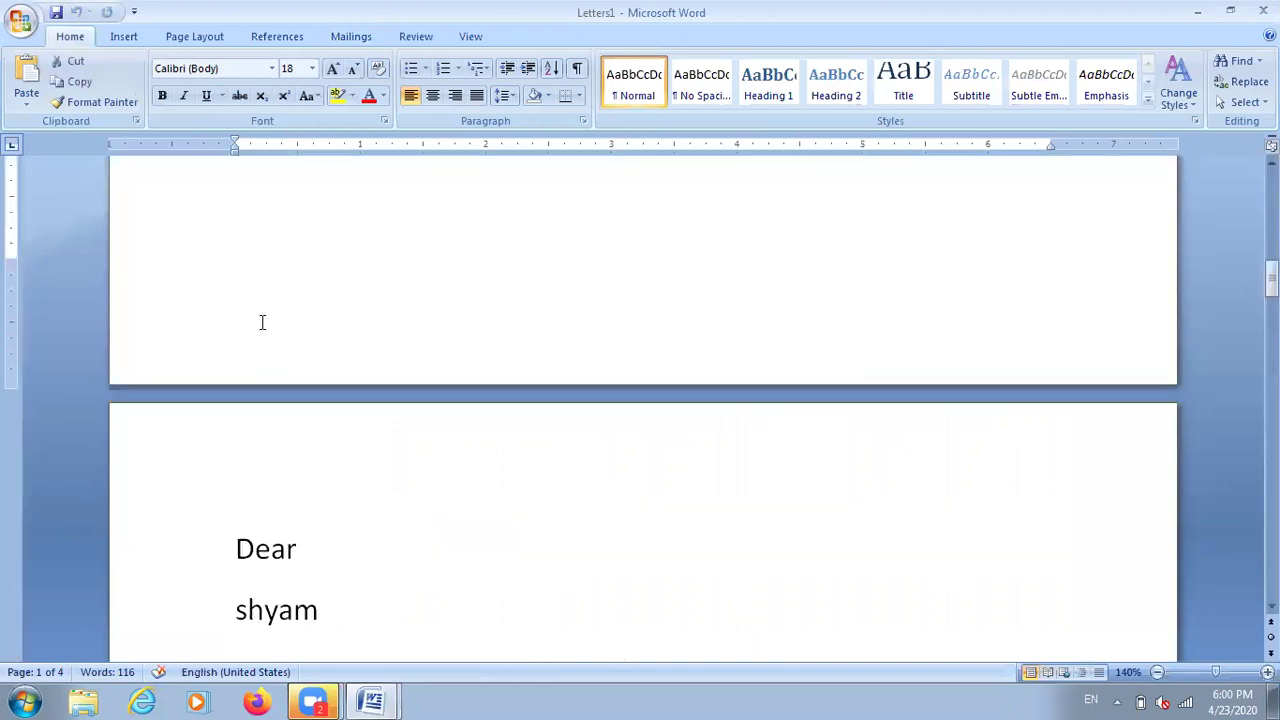
pyautogui.scroll(-3, 260, 320)
pyautogui.moveTo(248, 305); pyautogui.dragTo(264, 305)
pyautogui.scroll(-10, 310, 358)
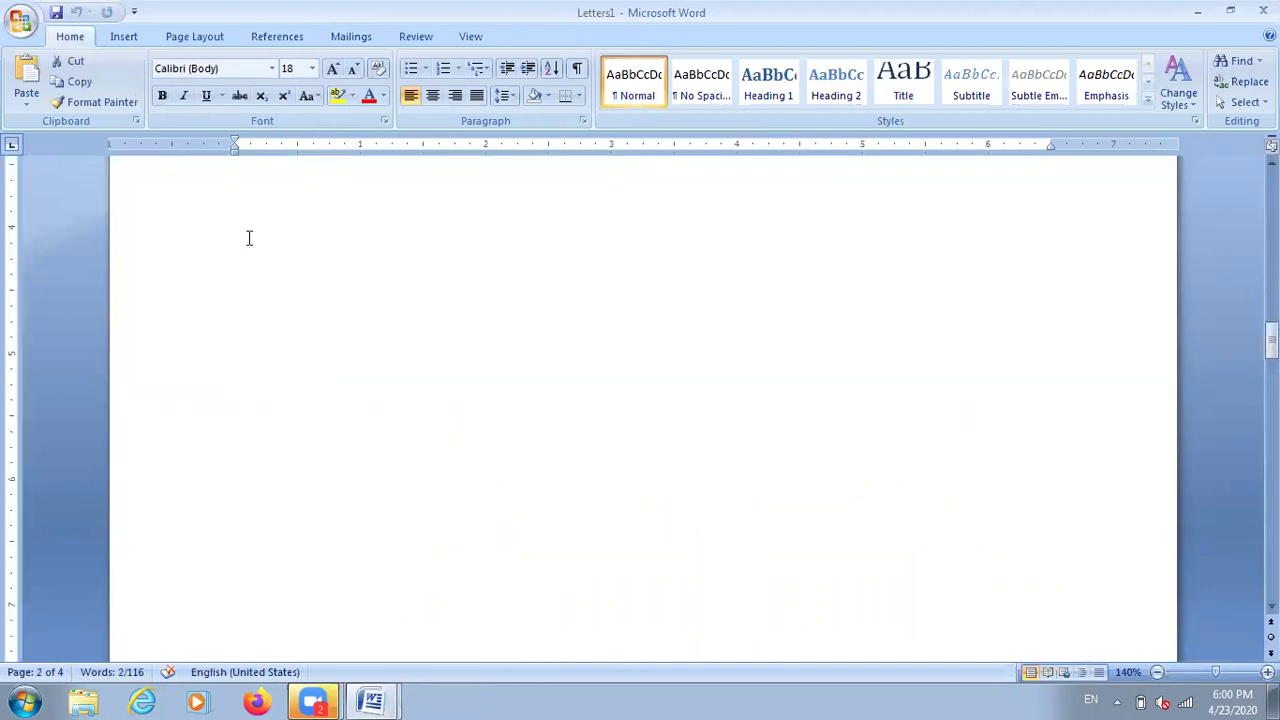
pyautogui.moveTo(236, 212); pyautogui.dragTo(282, 320)
pyautogui.scroll(-10, 311, 316)
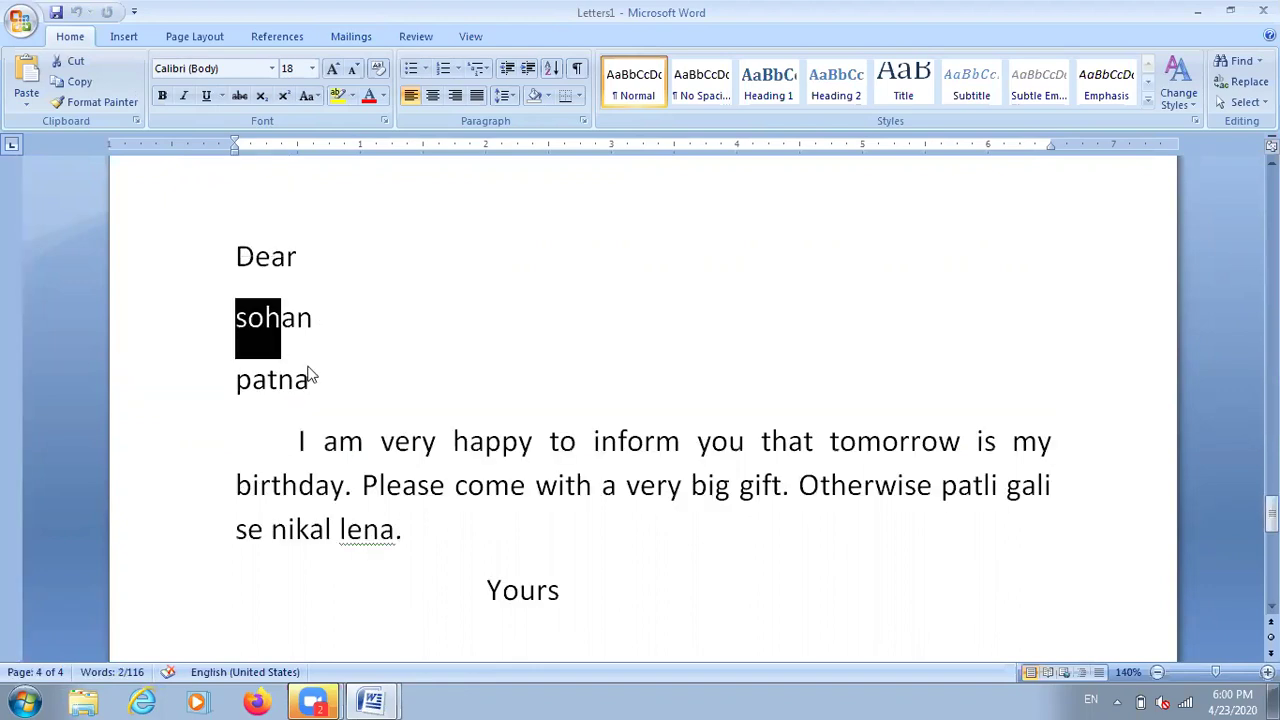
pyautogui.scroll(-3, 346, 469)
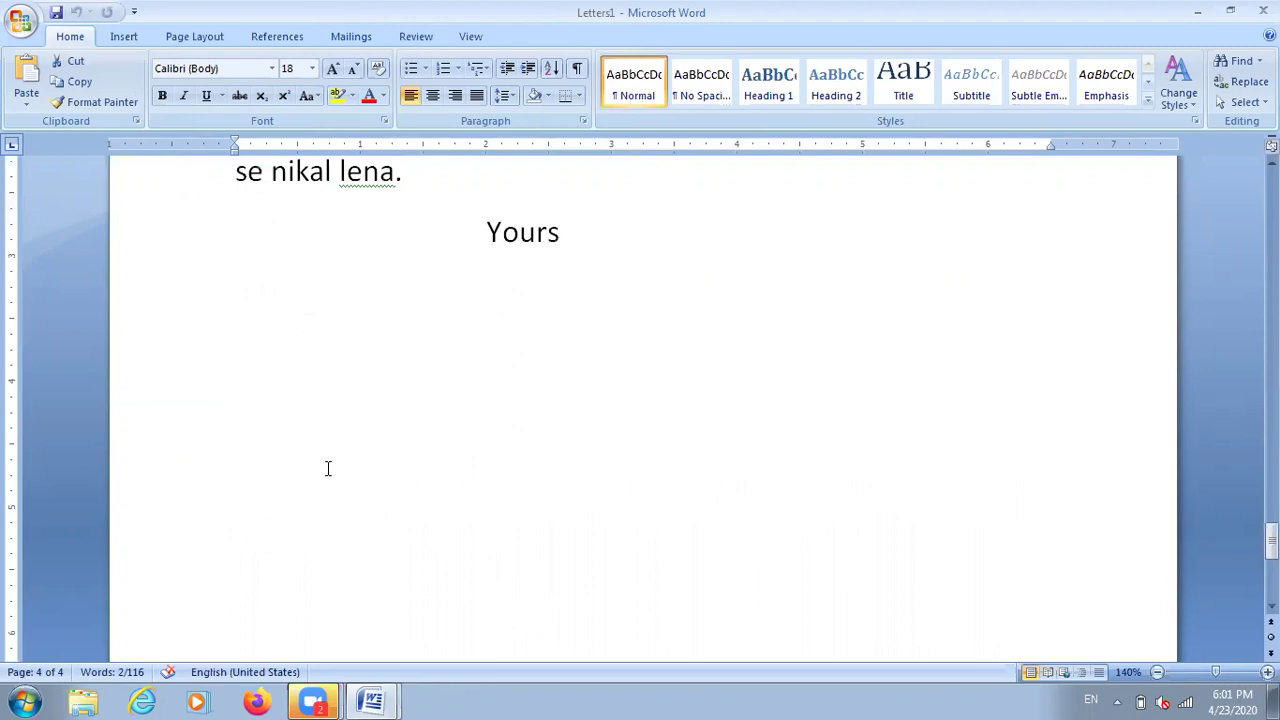
pyautogui.scroll(1, 286, 508)
pyautogui.scroll(4, 284, 508)
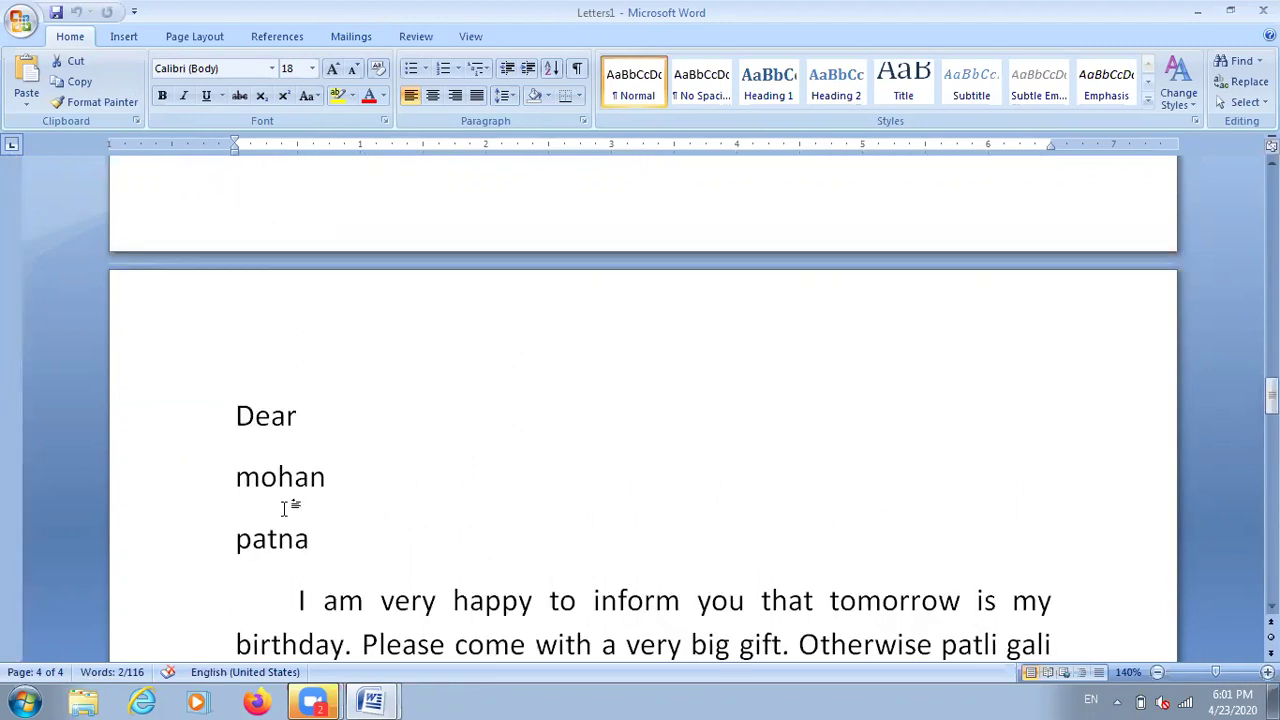
pyautogui.scroll(5, 284, 508)
pyautogui.scroll(5, 279, 506)
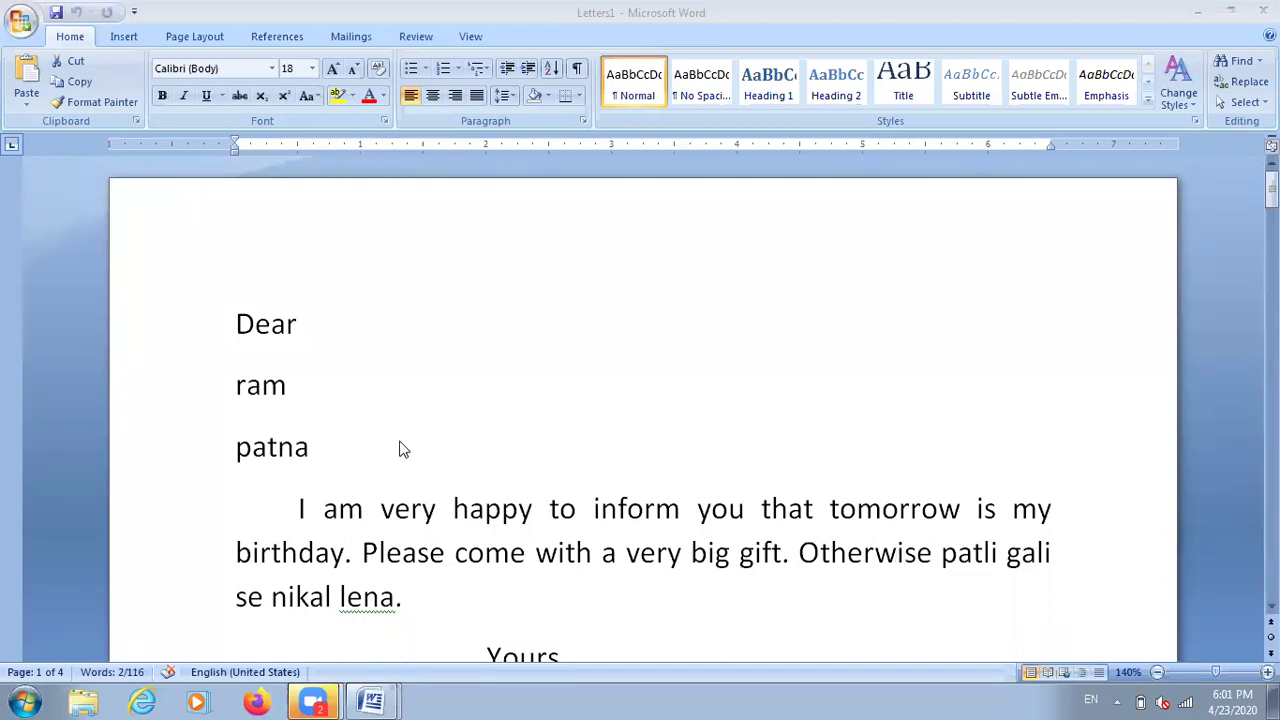
pyautogui.scroll(-5, 400, 438)
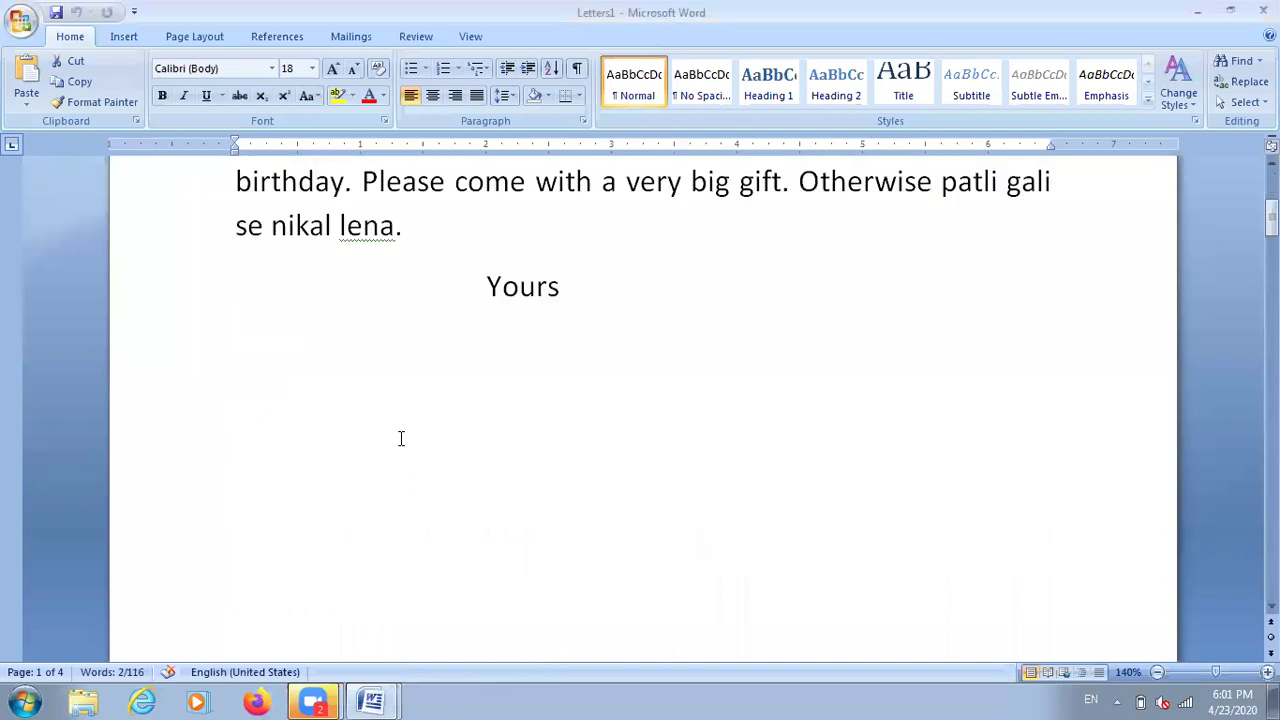
pyautogui.scroll(5, 400, 438)
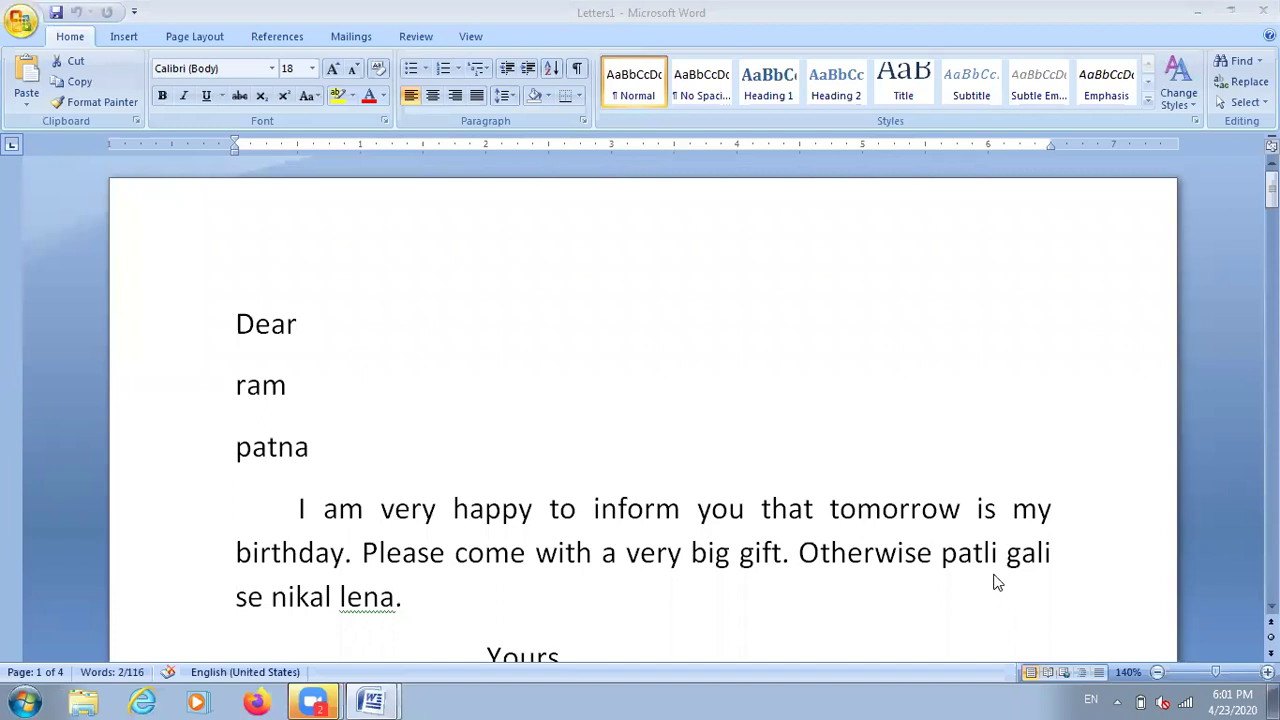
# - Create a new blank document and enter "Name", "Roll", "College" and "venu" on separate lines
pyautogui.hotkey('alt', 'f')
pyautogui.press('n')
pyautogui.click(1012, 620)
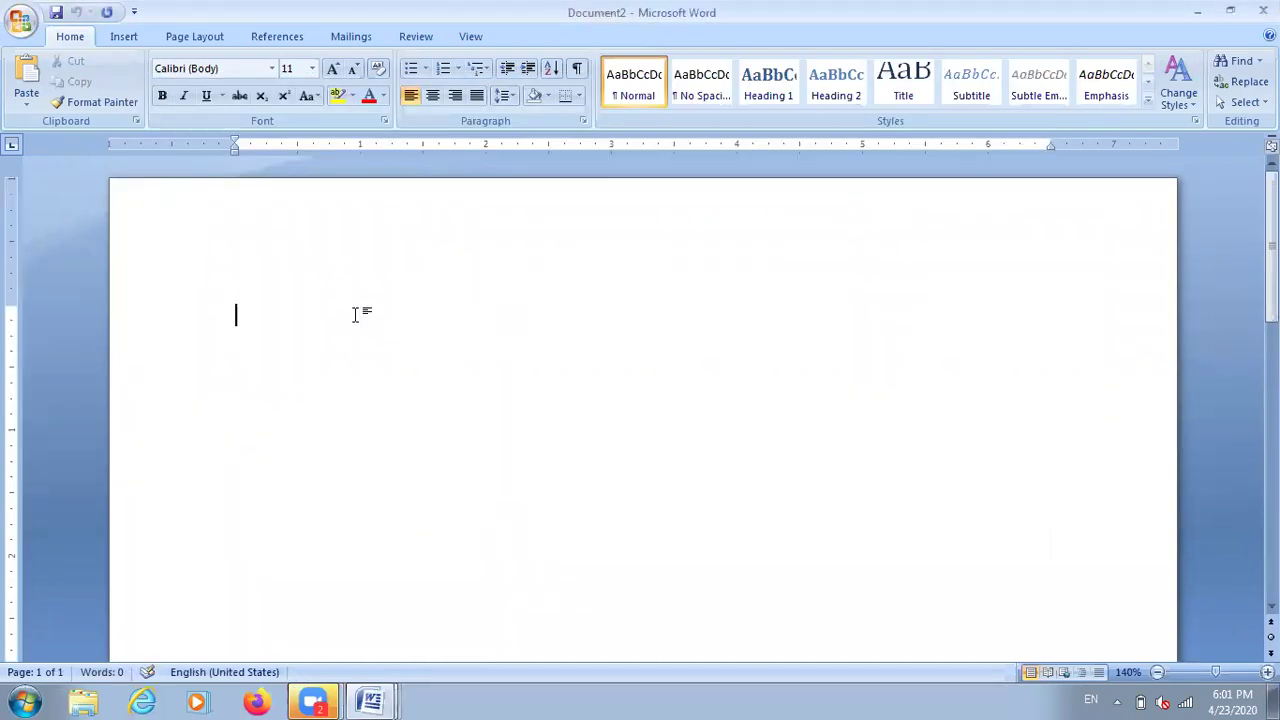
pyautogui.write('name')
pyautogui.press('Return')
pyautogui.write('roll')
pyautogui.press('Return')
pyautogui.write('college')
pyautogui.press('Return')
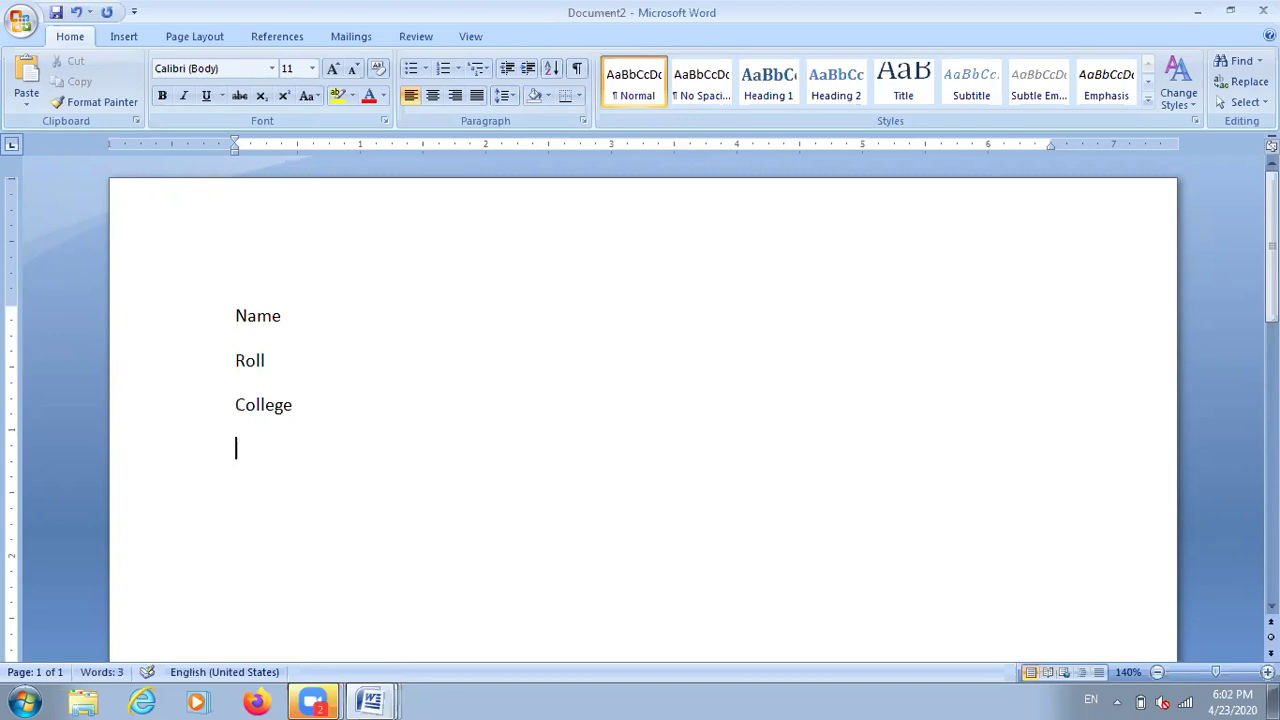
pyautogui.write('venu')
pyautogui.click(552, 234)
# - Start the step-by-step mail merge wizard for letters based on the current document and advance to selecting recipients
pyautogui.click(352, 38)
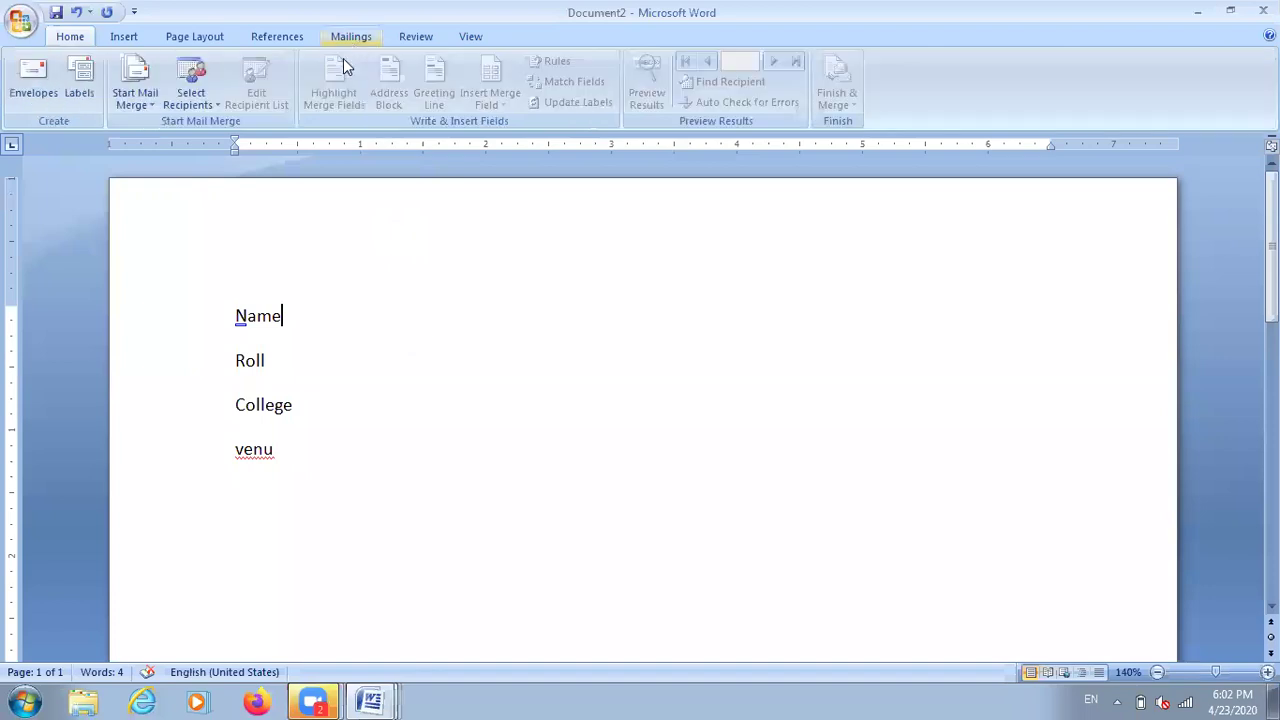
pyautogui.click(154, 107)
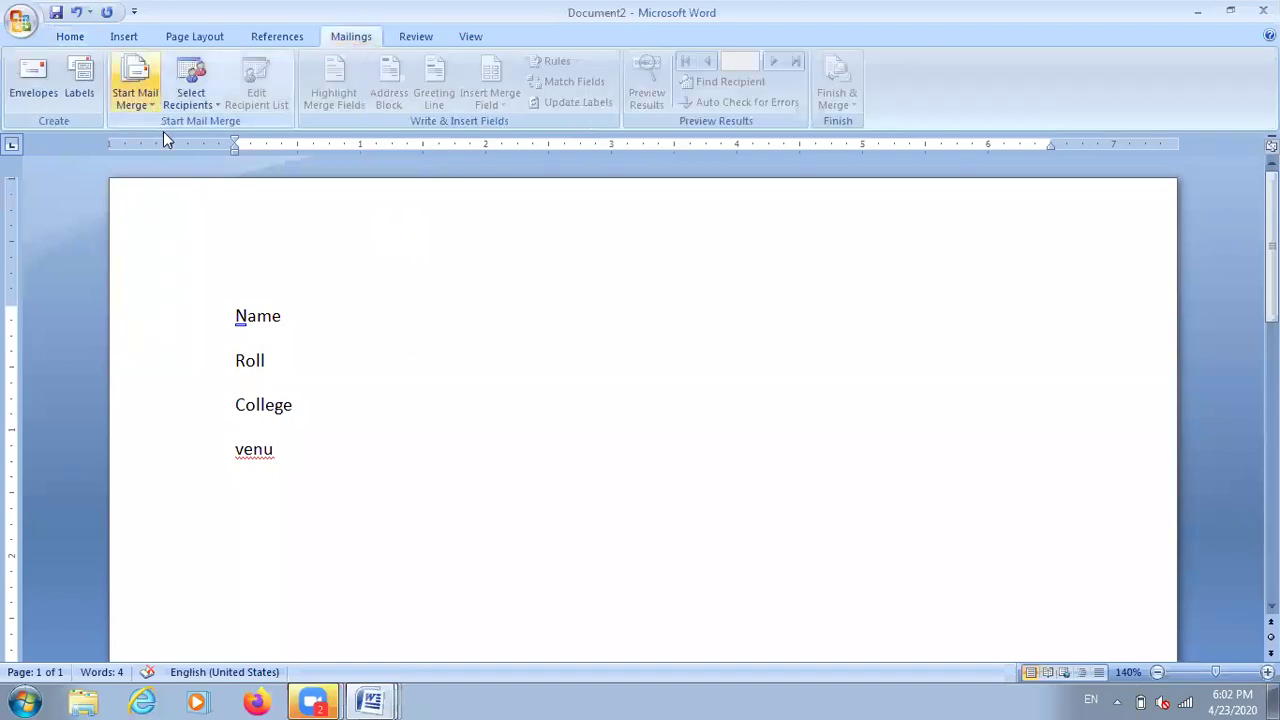
pyautogui.click(189, 252)
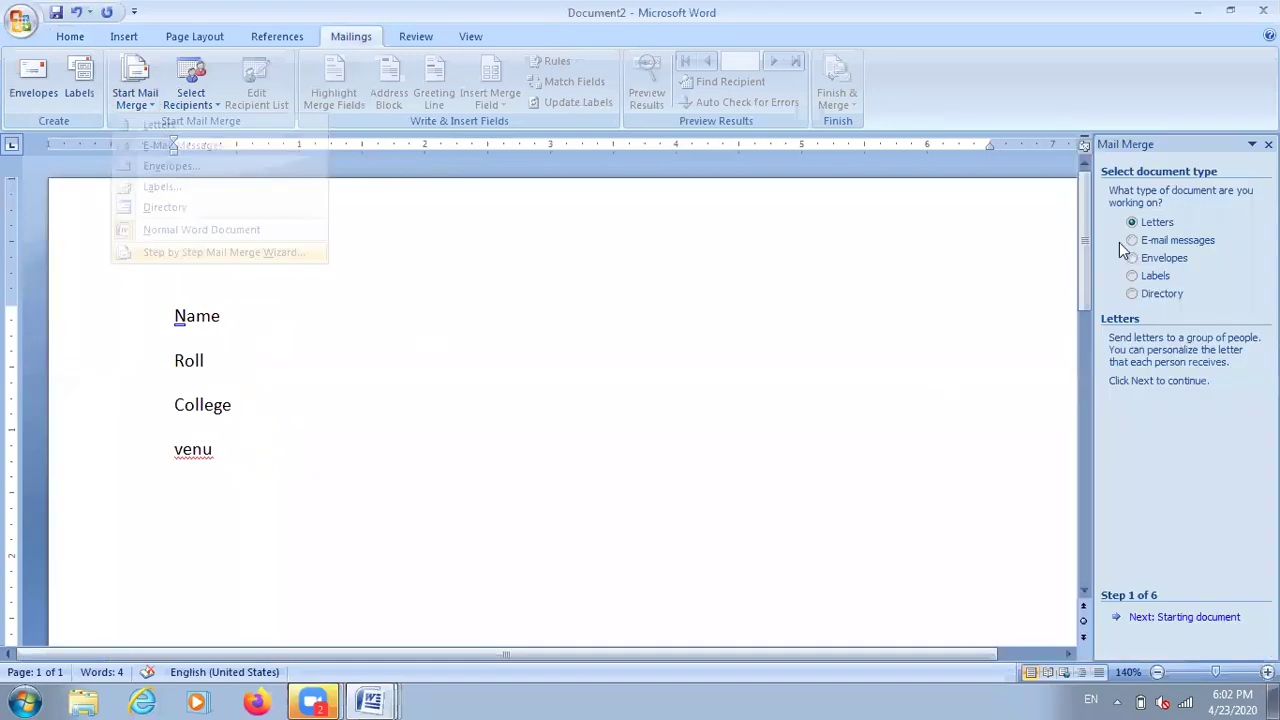
pyautogui.click(1169, 620)
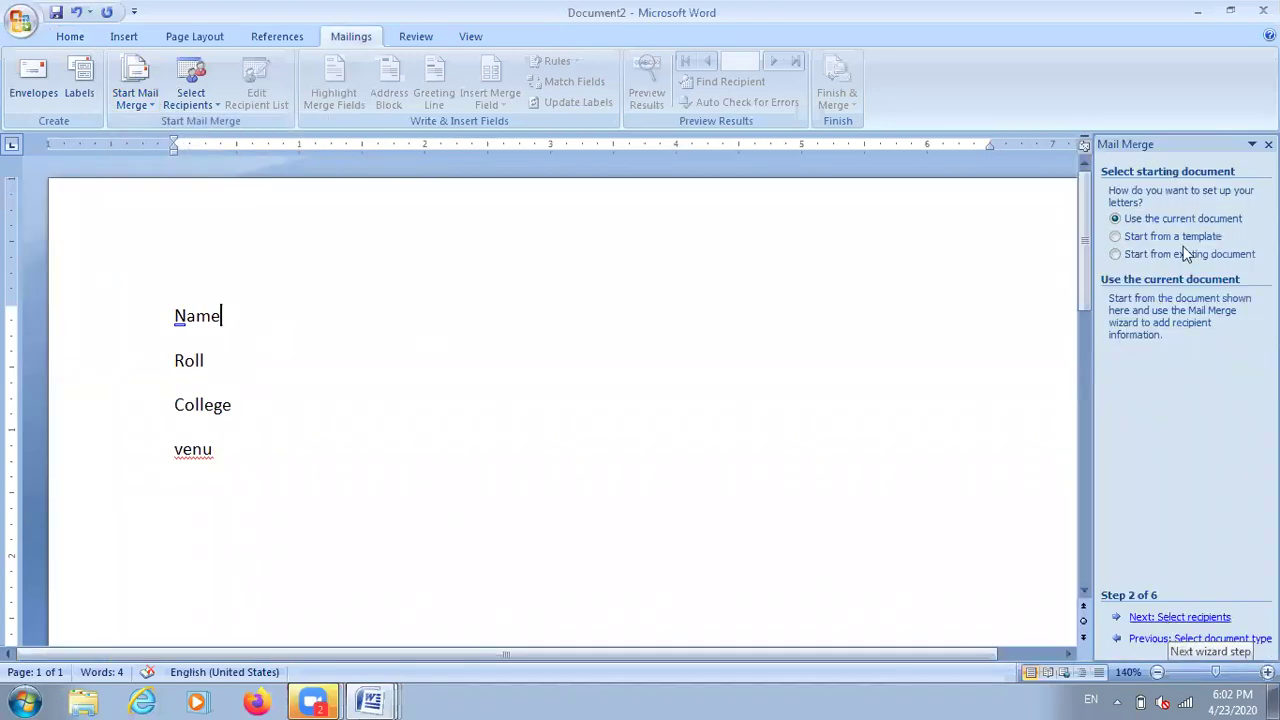
pyautogui.click(1160, 618)
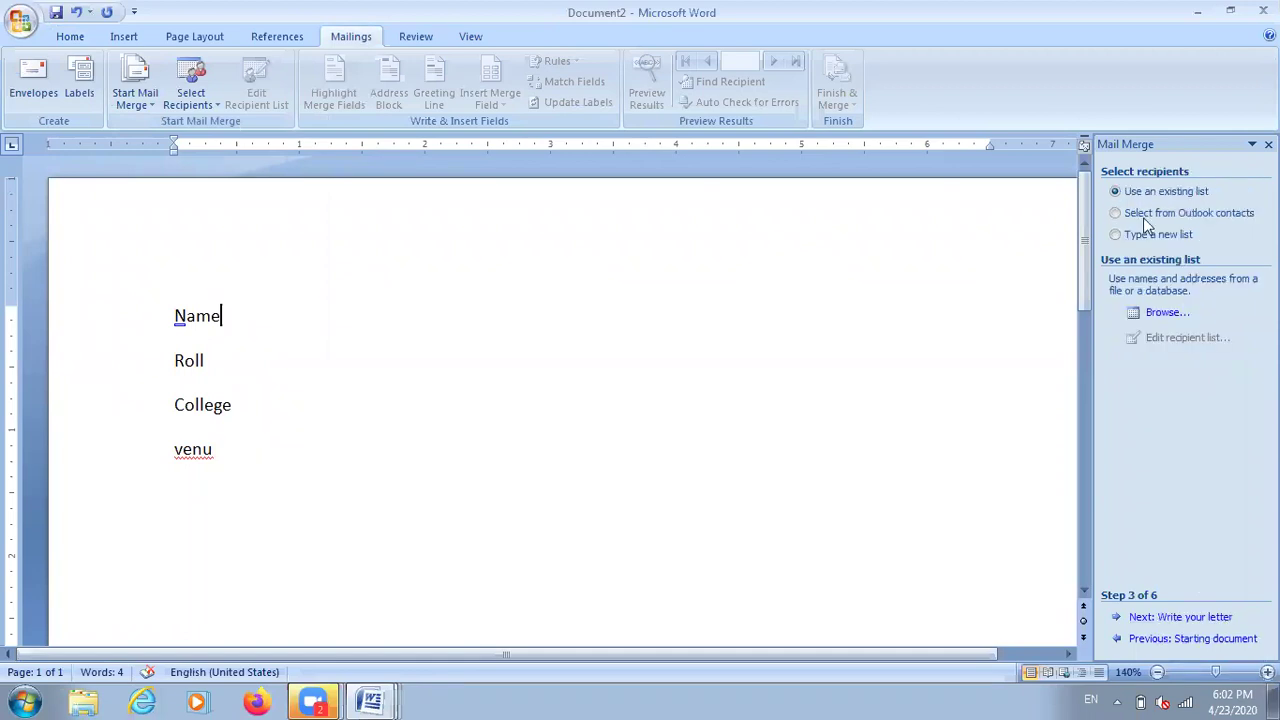
# - Choose to type a new recipient list, create it and open the customization of its columns
pyautogui.click(1146, 233)
pyautogui.click(1162, 313)
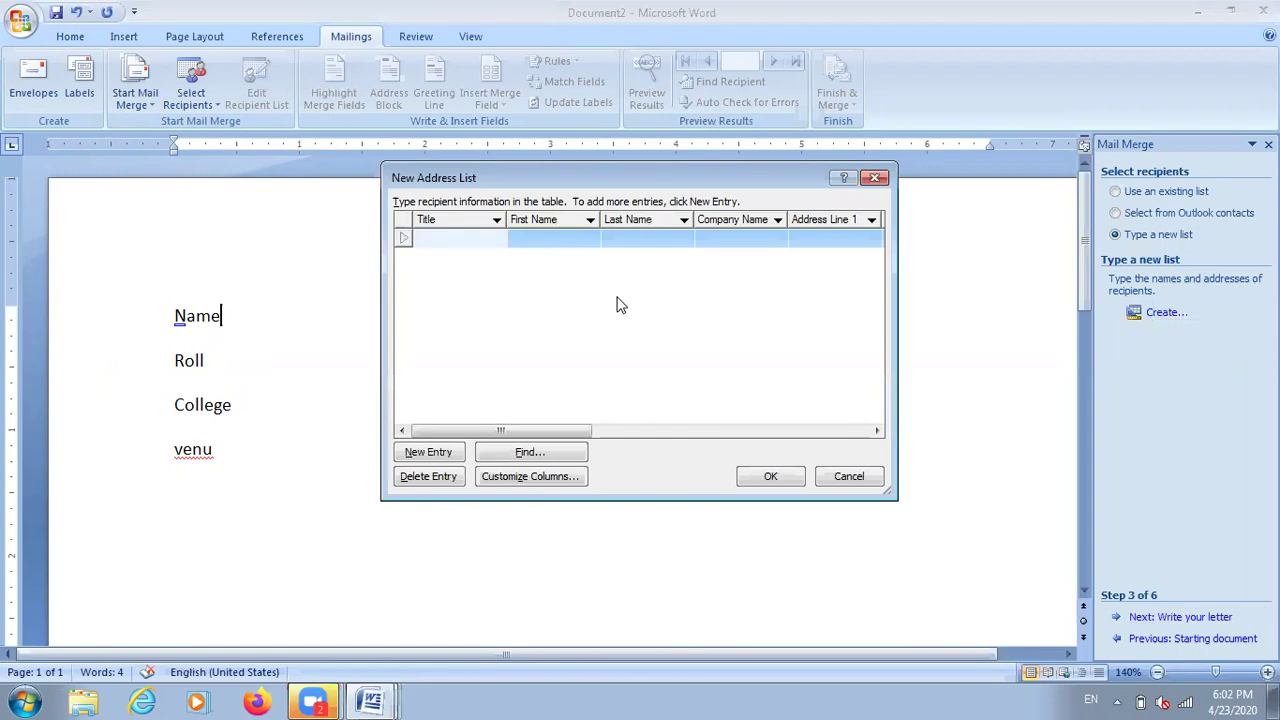
pyautogui.click(530, 476)
# - Delete the Title and Company Name fields from the address list's field names
pyautogui.click(752, 272)
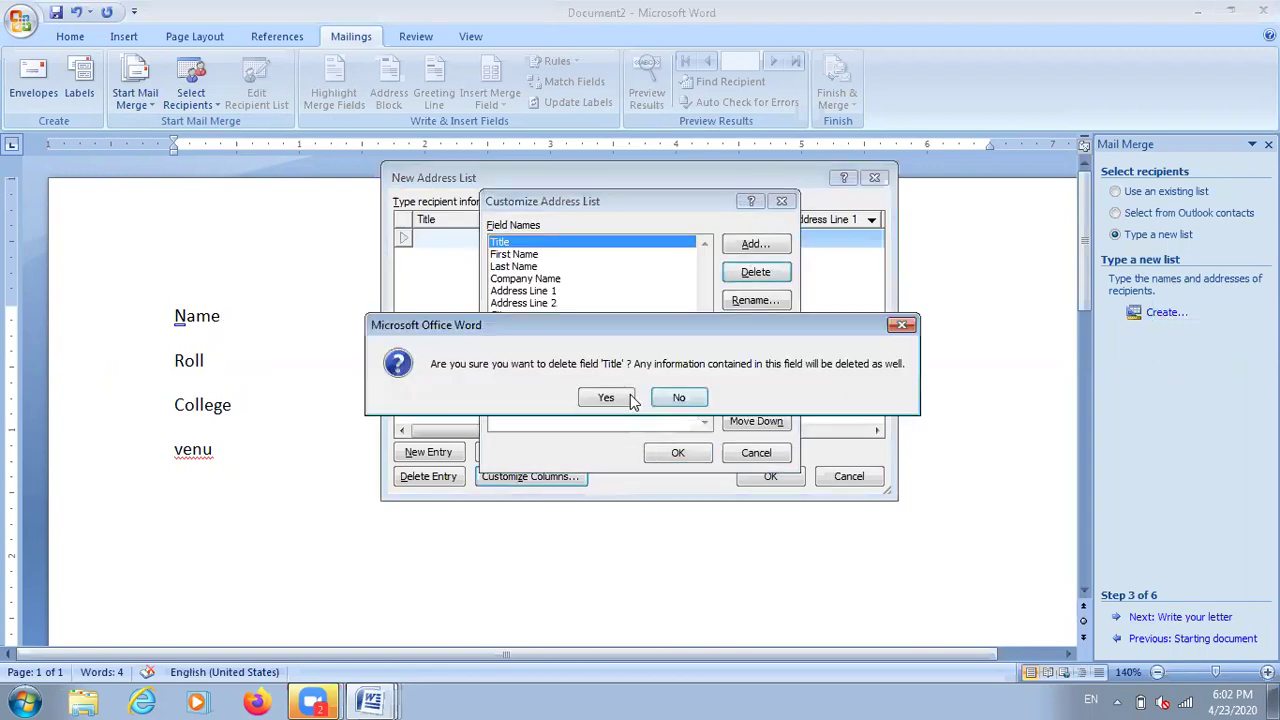
pyautogui.press('y')
pyautogui.click(618, 266)
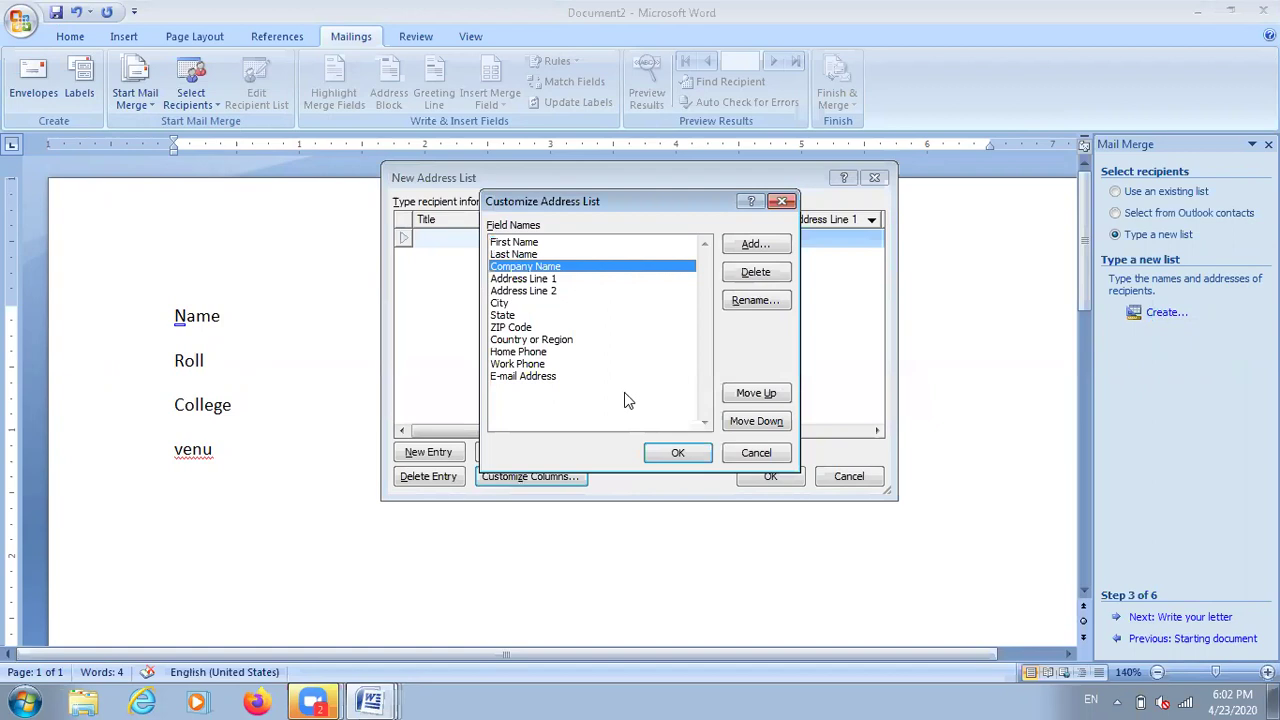
pyautogui.hotkey('alt', 'd')
pyautogui.press('y')
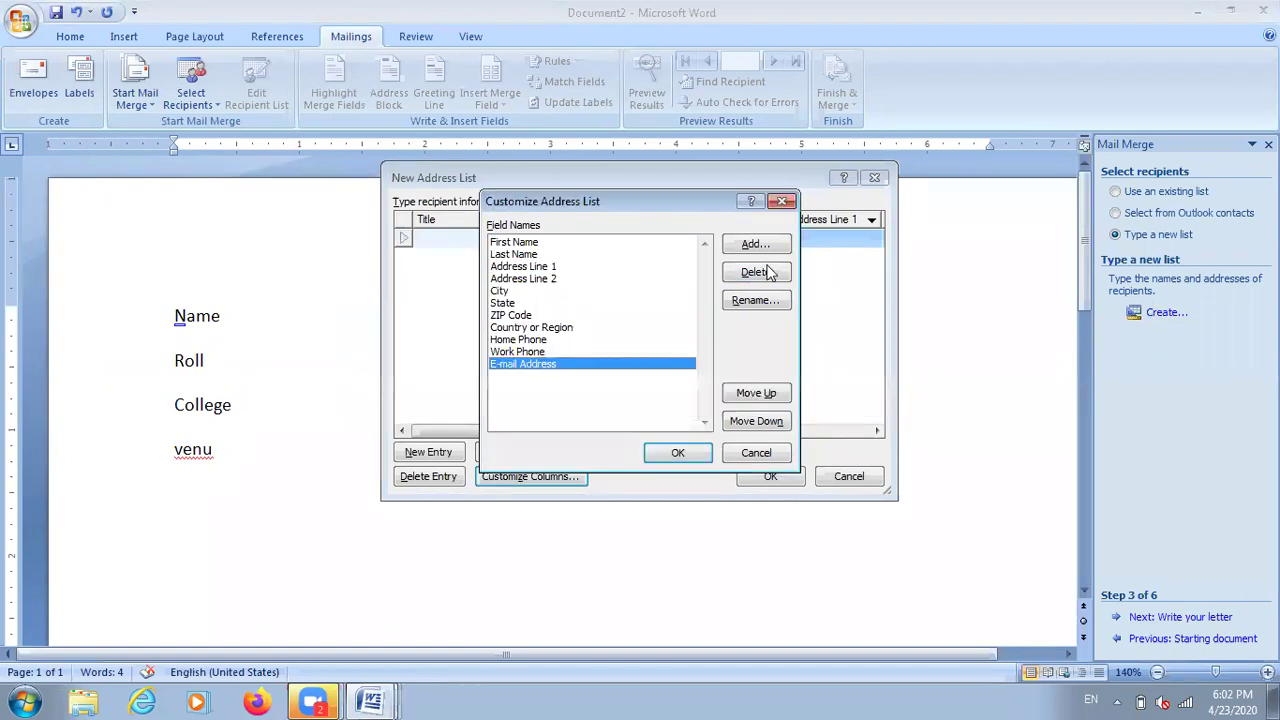
# - Delete the E-mail Address, Work Phone, Home Phone, Country or Region and ZIP Code fields from the address list
pyautogui.click(686, 351)
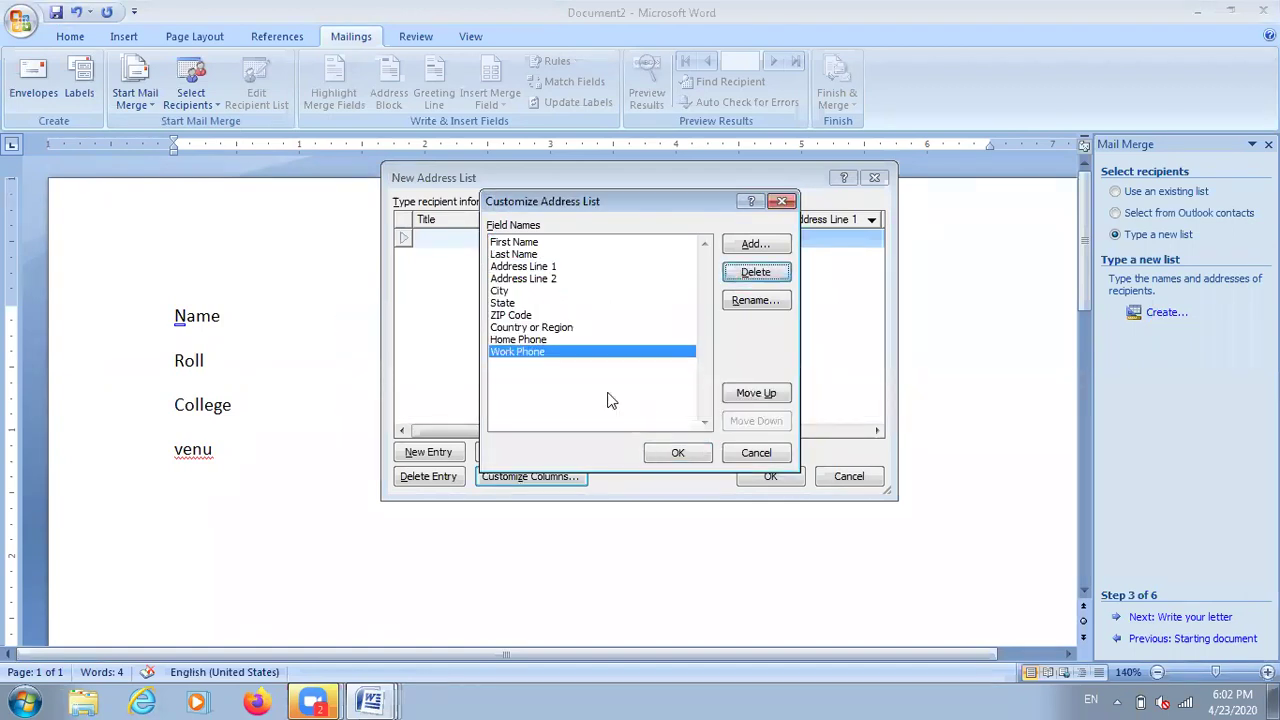
pyautogui.hotkey('alt', 'd')
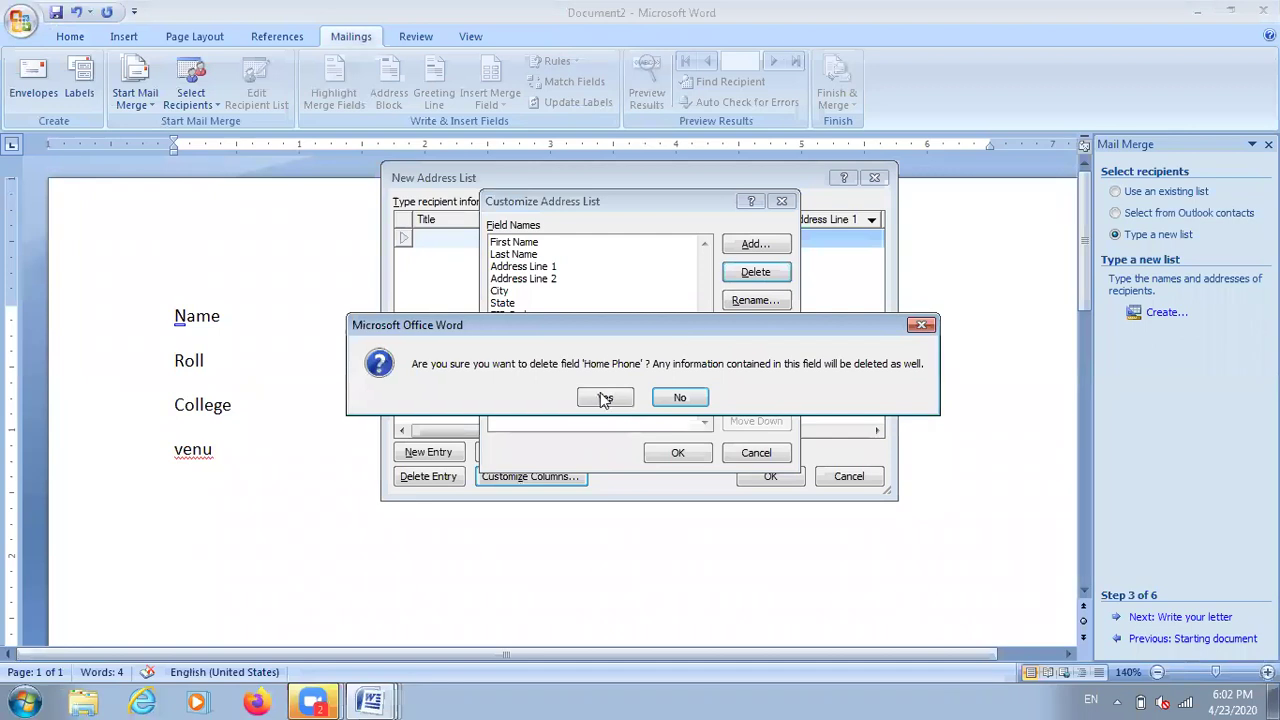
pyautogui.click(600, 394)
pyautogui.press('Up')
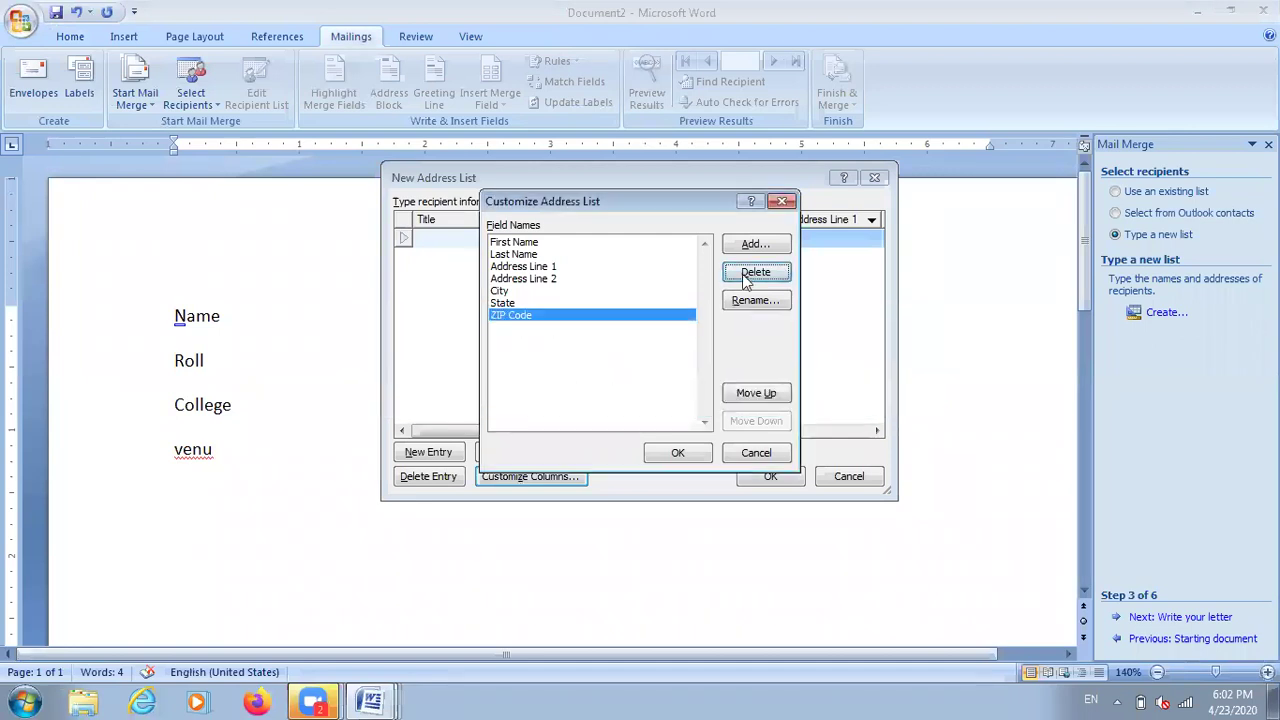
pyautogui.hotkey('alt', 'd')
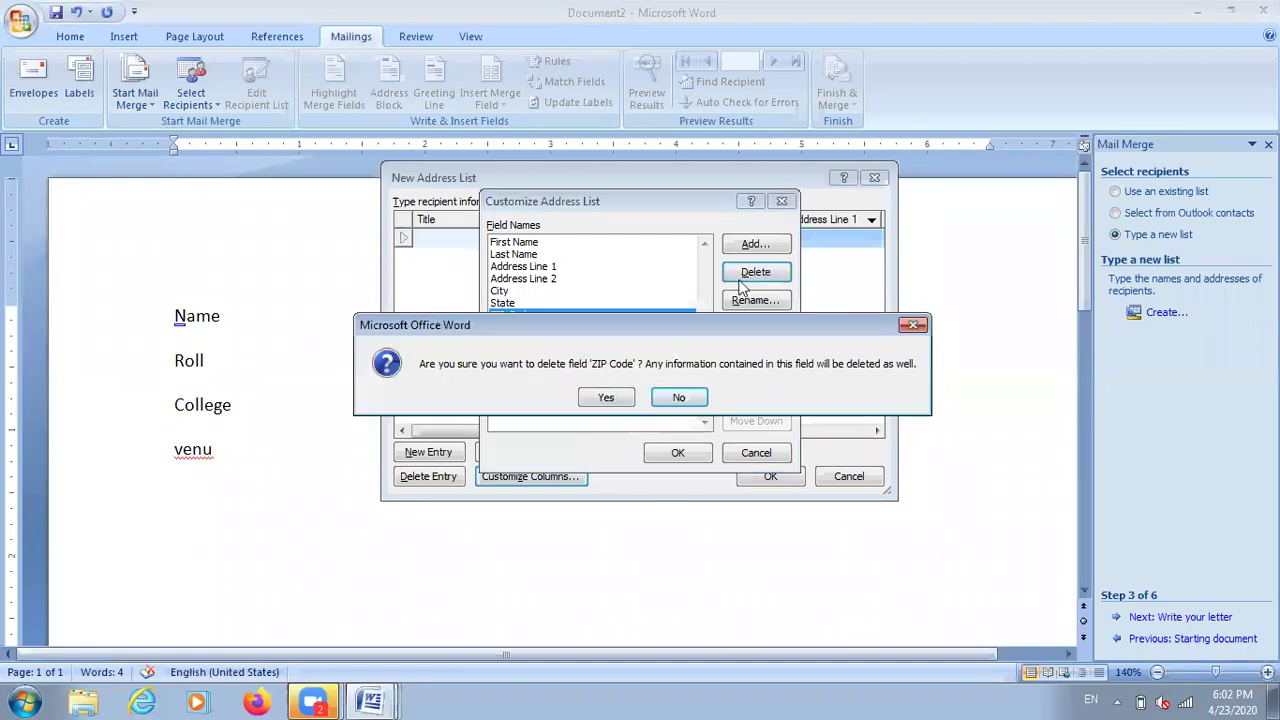
pyautogui.click(610, 397)
# - Delete the State, City and Address Line 2 fields from the address list
pyautogui.hotkey('alt', 'd')
pyautogui.click(605, 398)
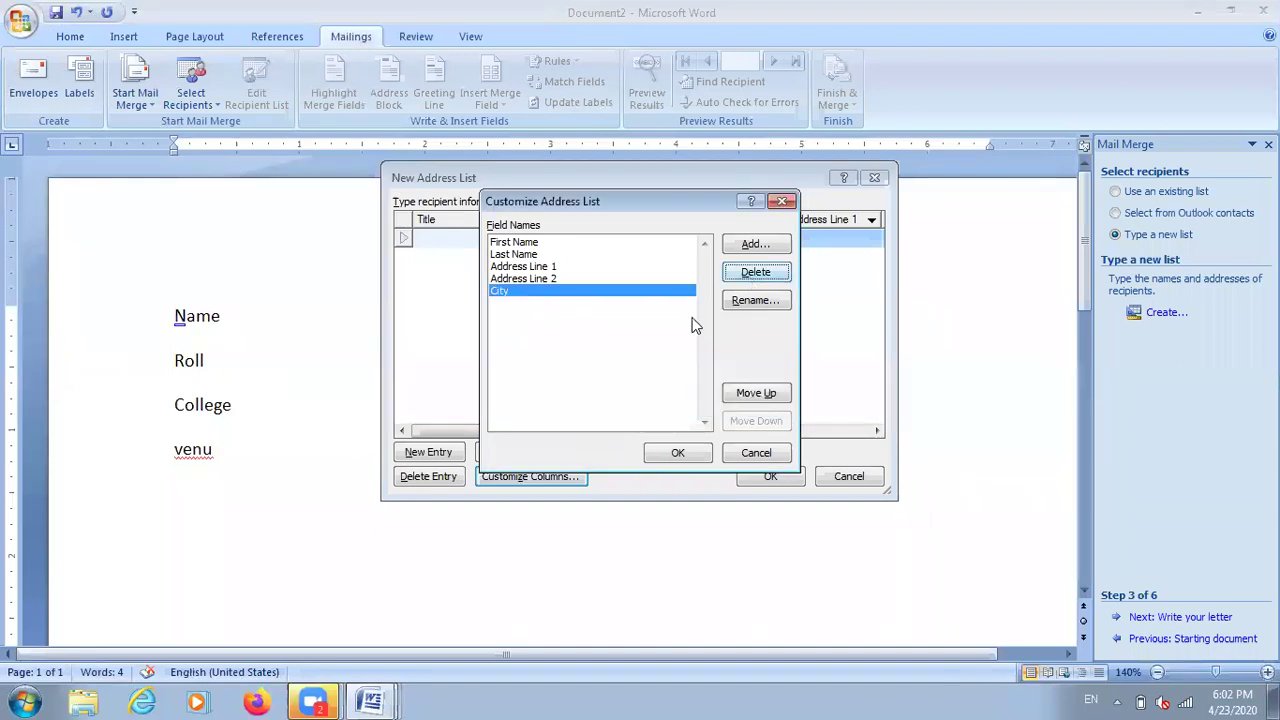
pyautogui.hotkey('alt', 'd')
pyautogui.press('y')
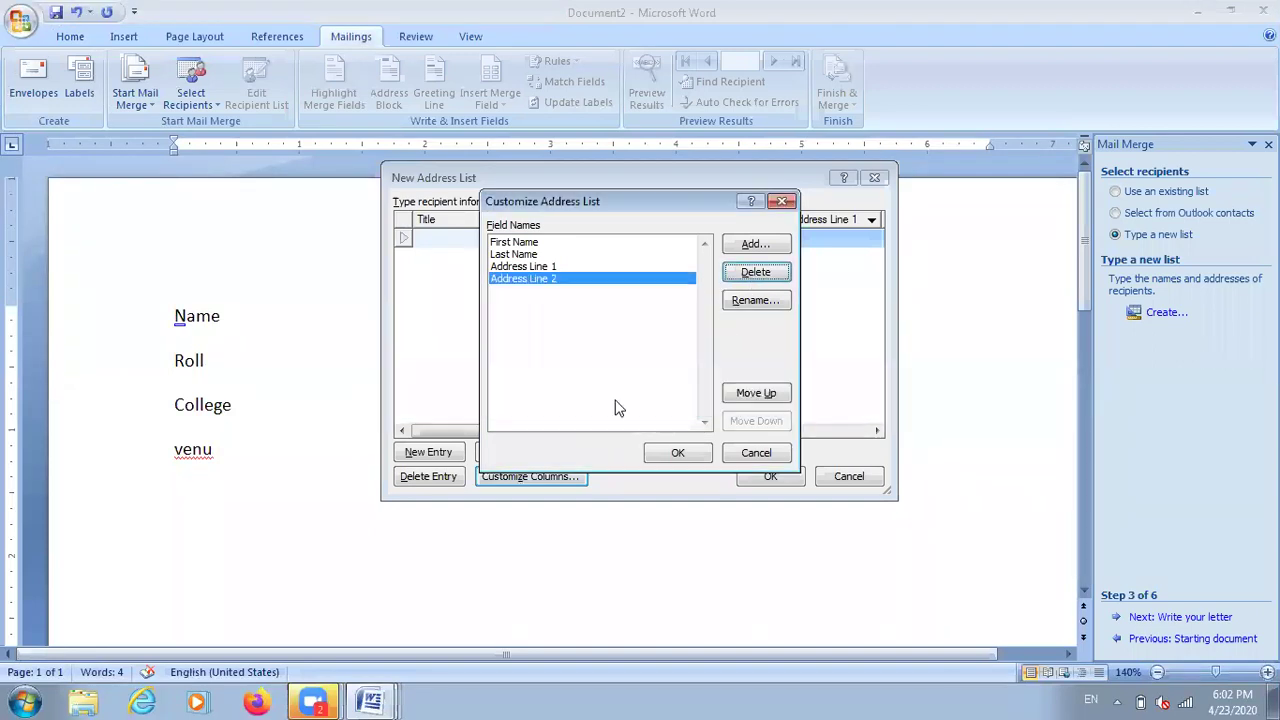
pyautogui.hotkey('alt', 'd')
pyautogui.press('y')
# - Rename the Last Name field to "roll" and the Address Line 1 field to "college"
pyautogui.click(566, 242)
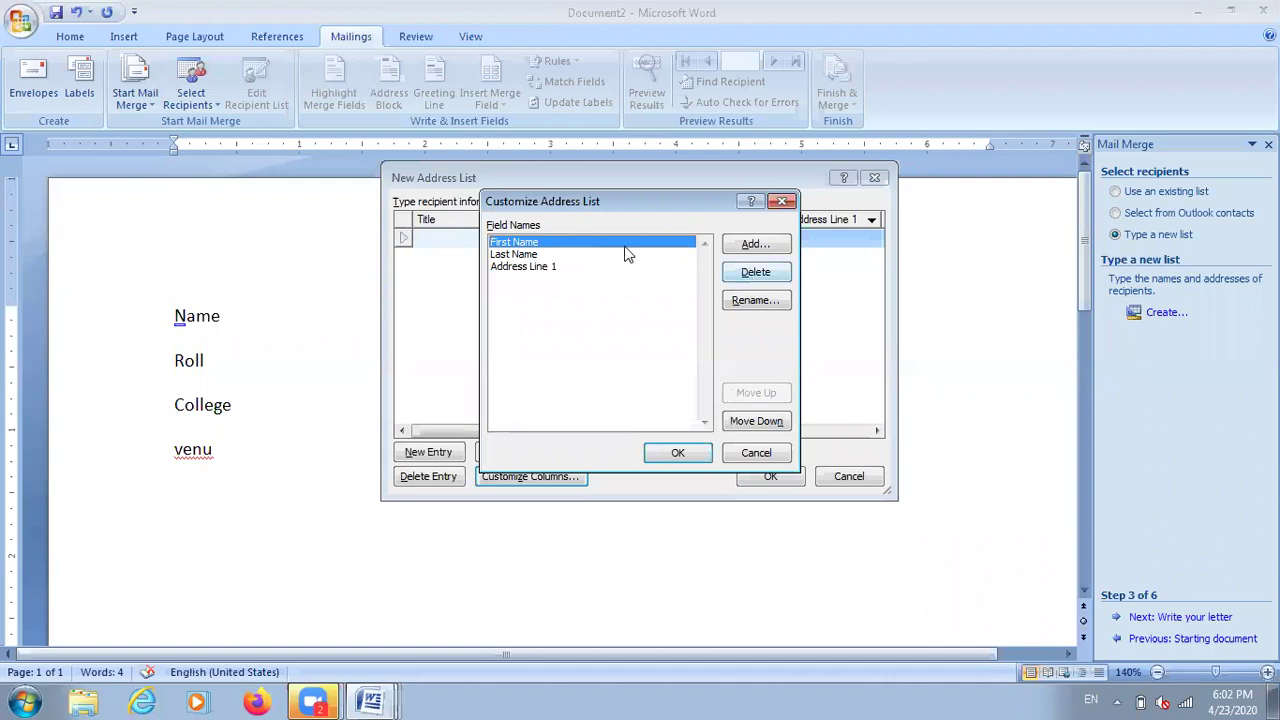
pyautogui.press('Down')
pyautogui.click(750, 303)
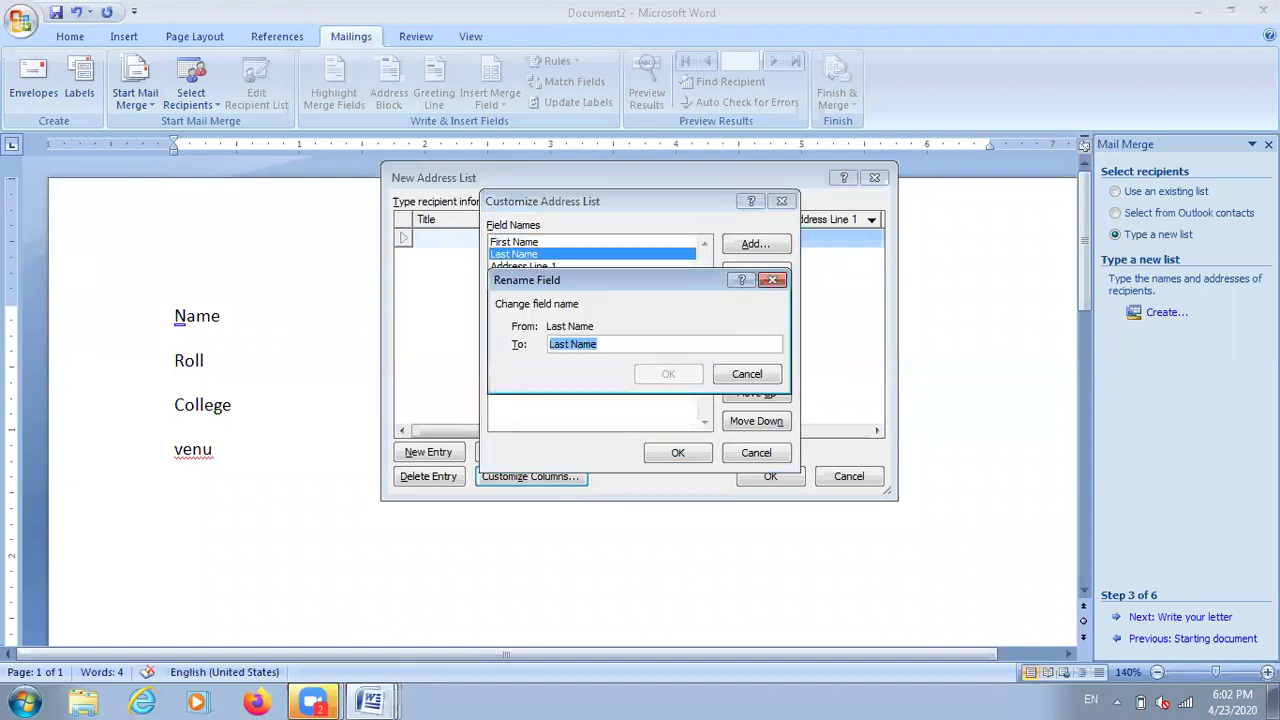
pyautogui.write('roll')
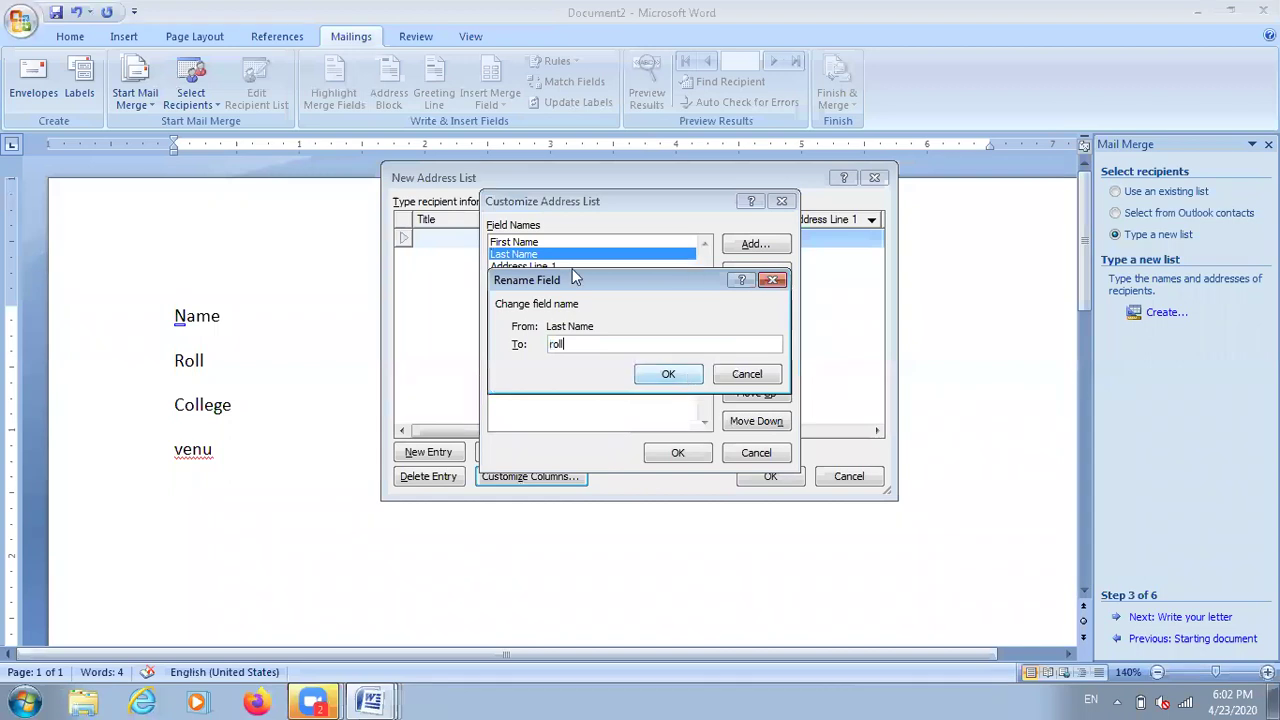
pyautogui.press('Return')
pyautogui.press('Down')
pyautogui.click(757, 305)
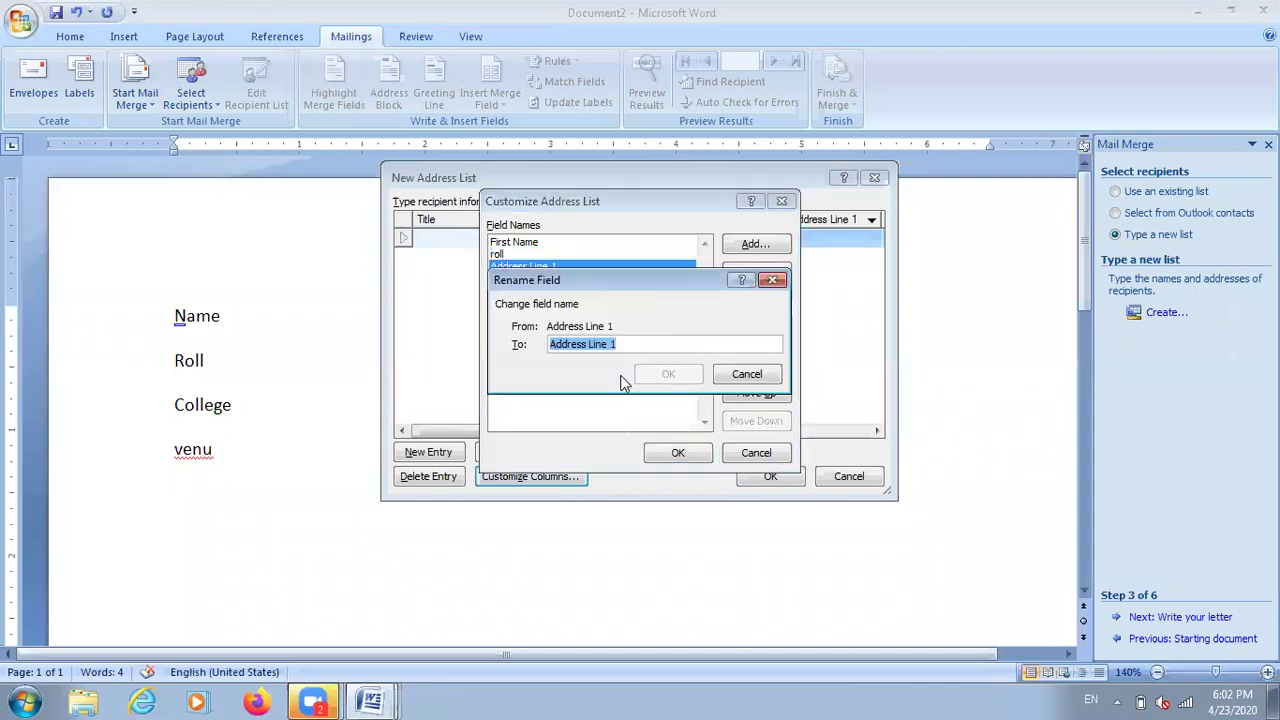
pyautogui.write('college')
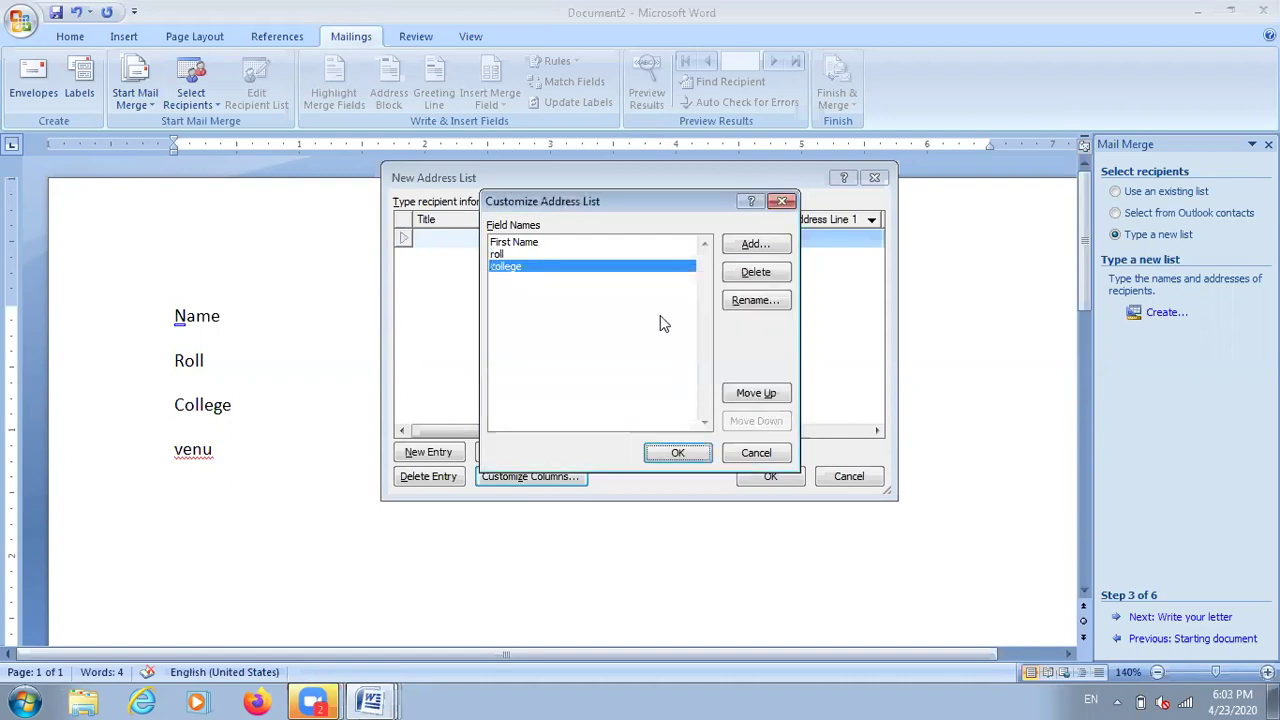
# - Add a field named "venu" after college and accept the customized columns
pyautogui.click(756, 245)
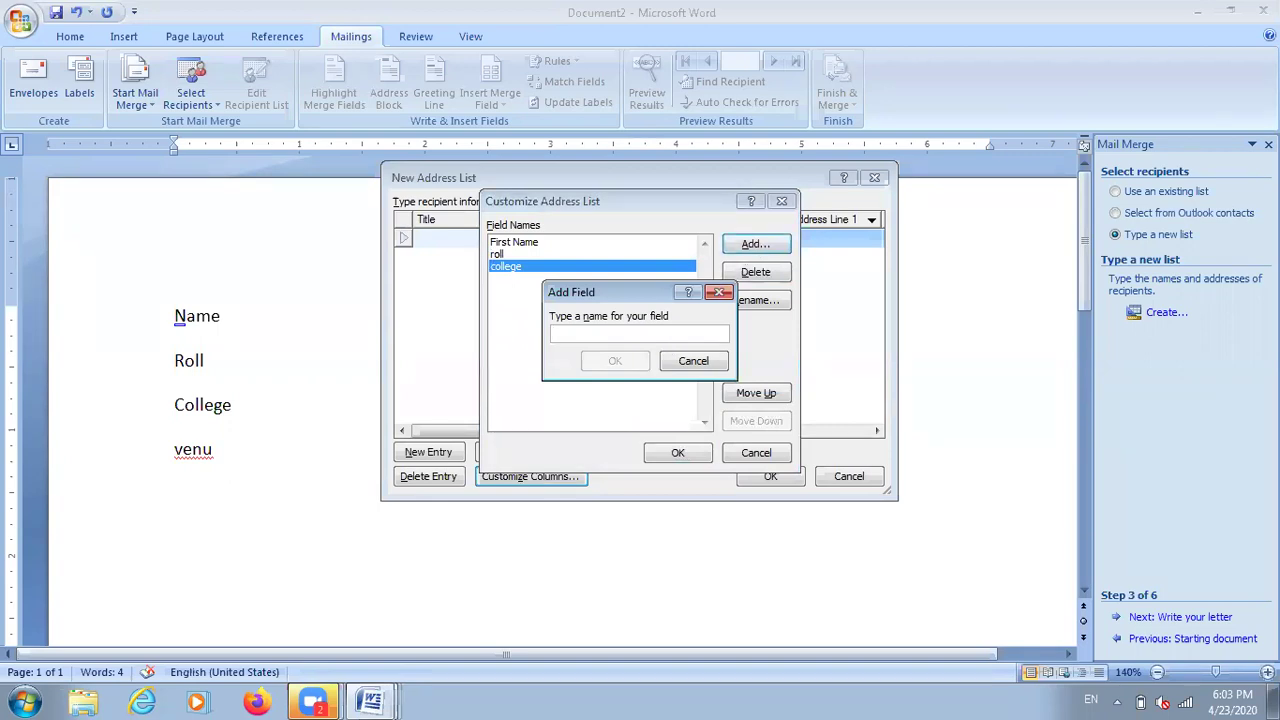
pyautogui.write('venu')
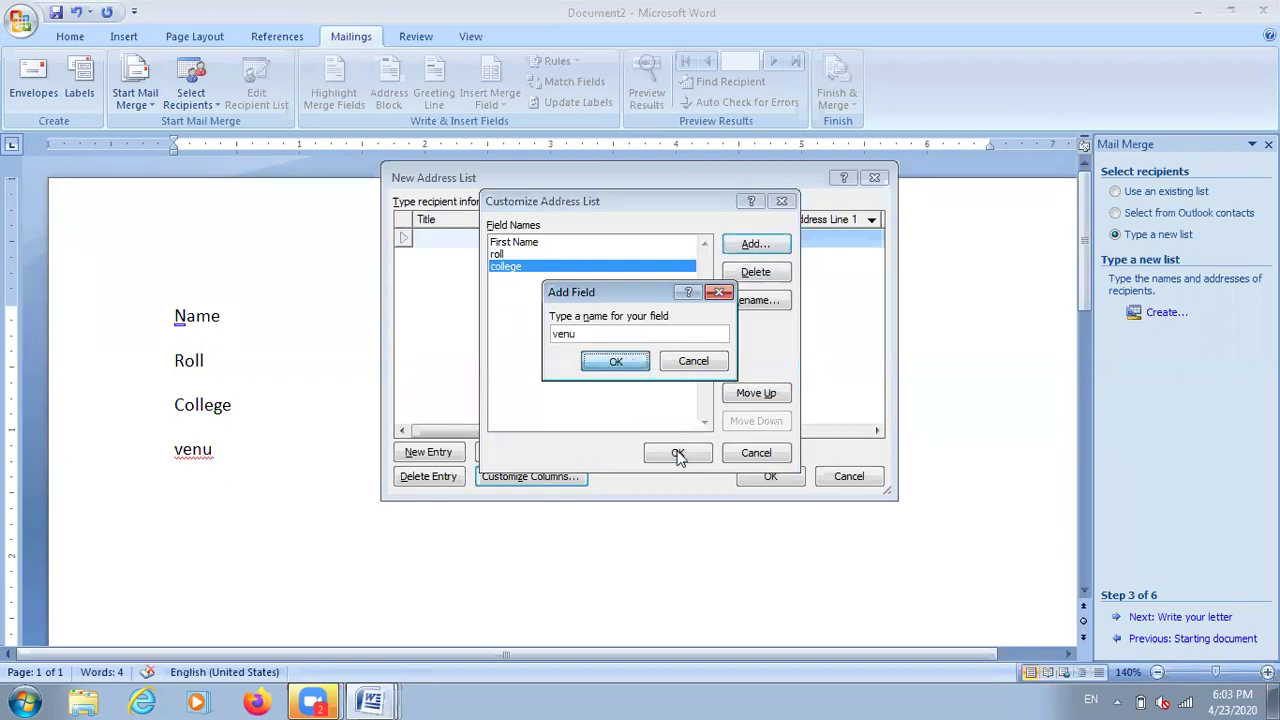
pyautogui.press('Return')
pyautogui.click(678, 455)
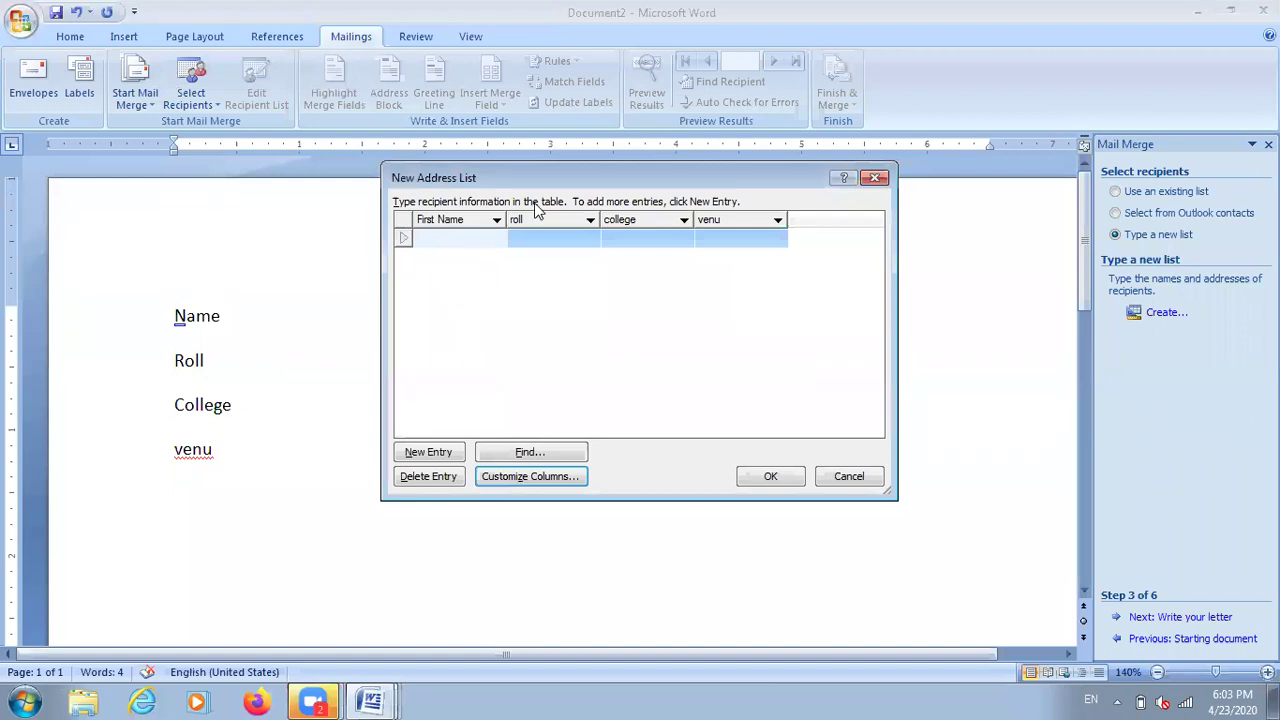
# - Fill in the first recipient's first name, with roll 1, college "ngp" and venu "patna"
pyautogui.click(453, 240)
pyautogui.write('ram')
pyautogui.press('Tab')
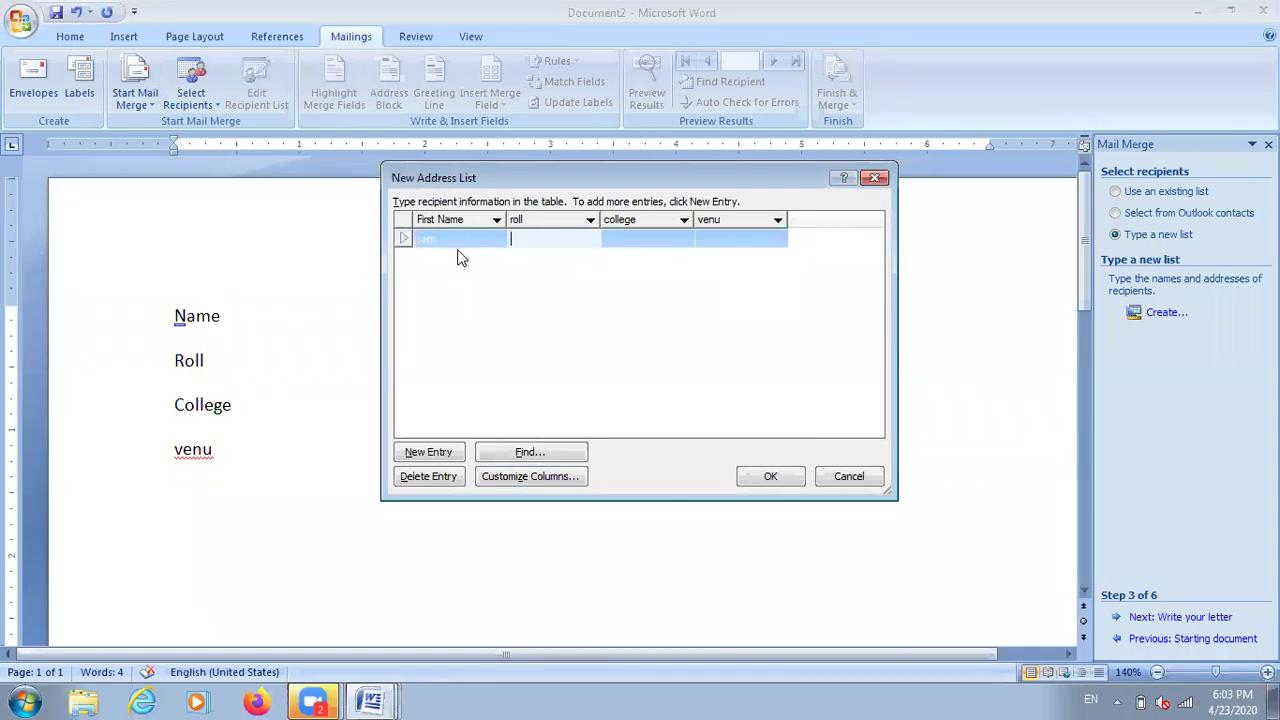
pyautogui.write('1')
pyautogui.press('Tab')
pyautogui.write('ngp')
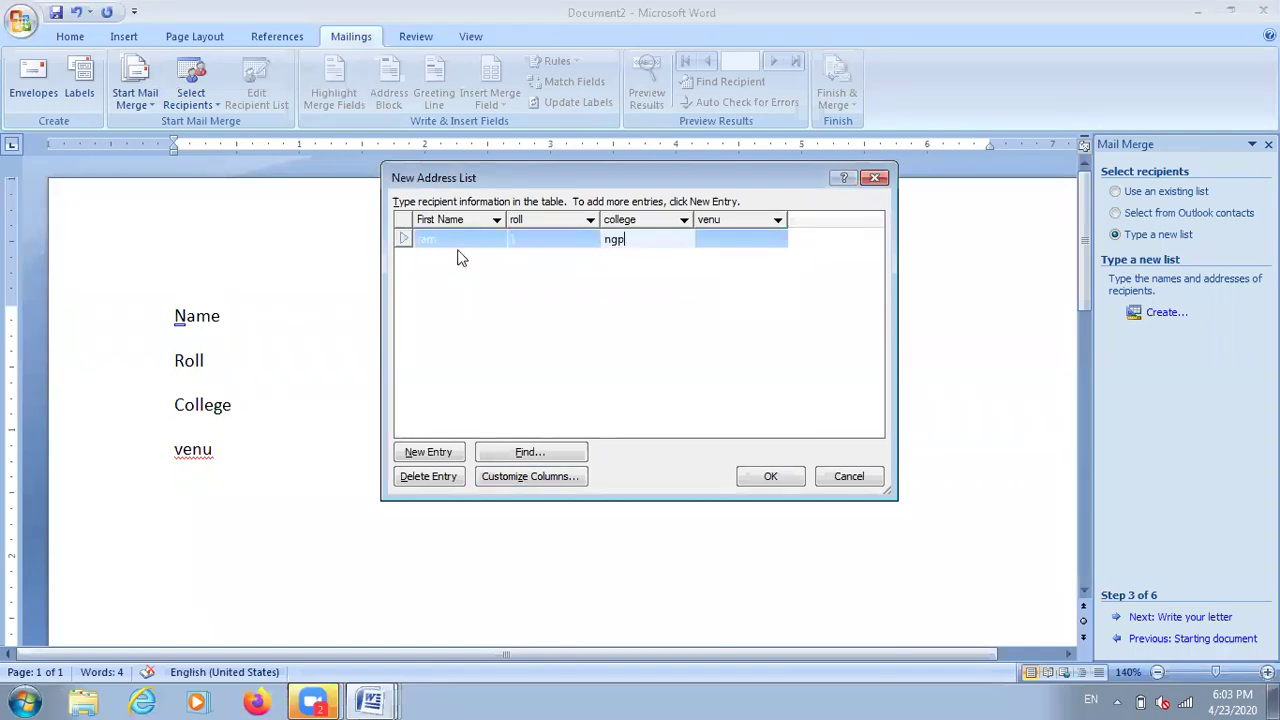
pyautogui.press('Tab')
pyautogui.write('patna')
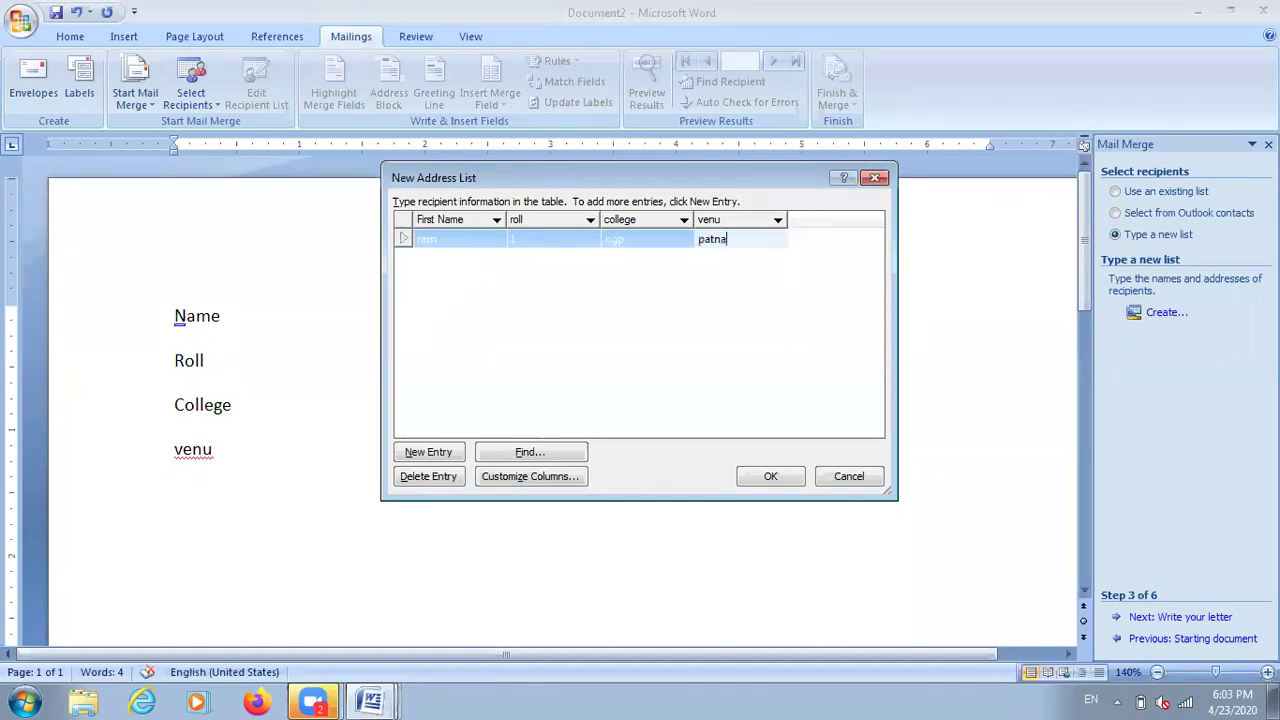
# - Add a second recipient entry with a first name, roll 2, college "gwp" and venu "patna"
pyautogui.click(412, 452)
pyautogui.write('shy')
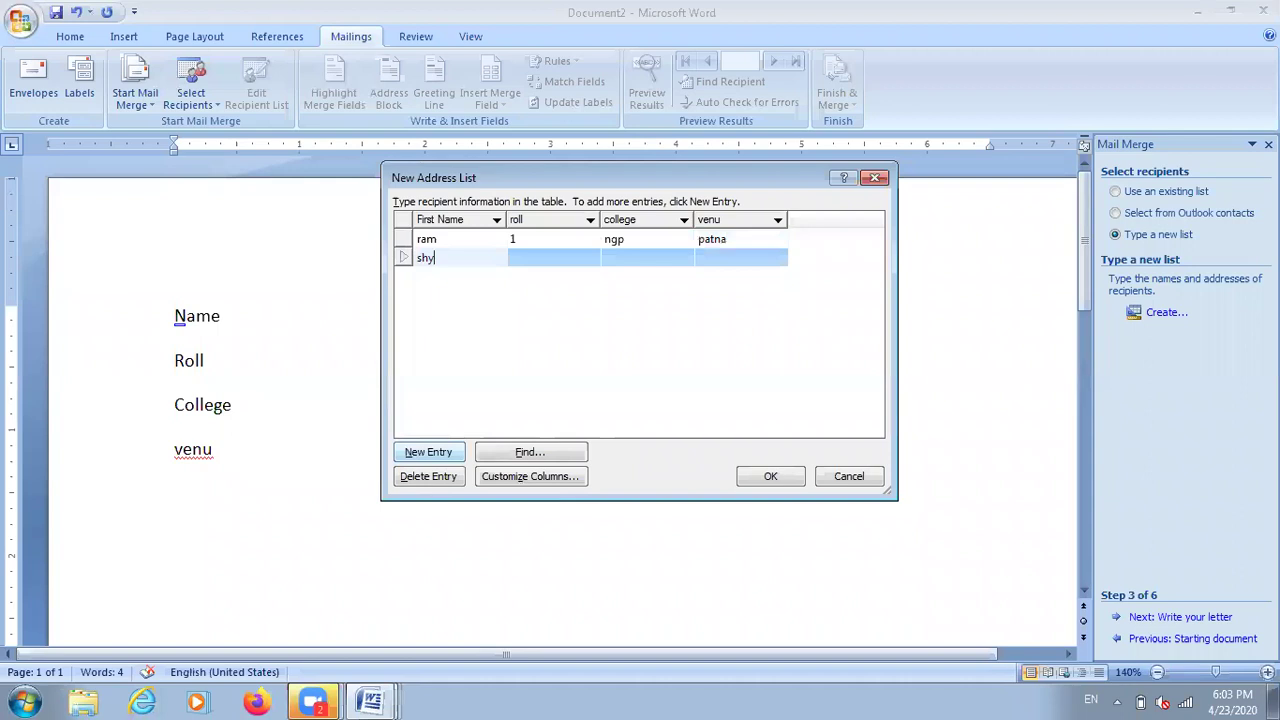
pyautogui.write('am')
pyautogui.press('Tab')
pyautogui.press('Tab')
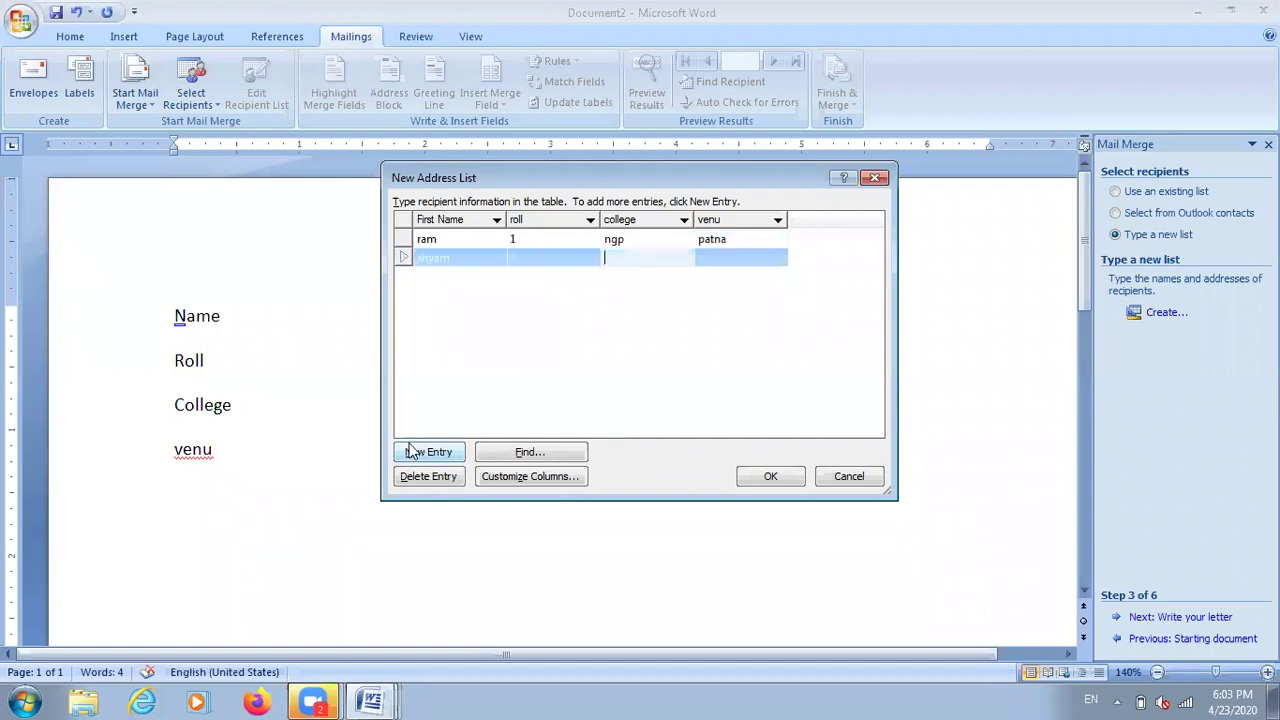
pyautogui.write('gwp')
pyautogui.press('Tab')
pyautogui.write('patna')
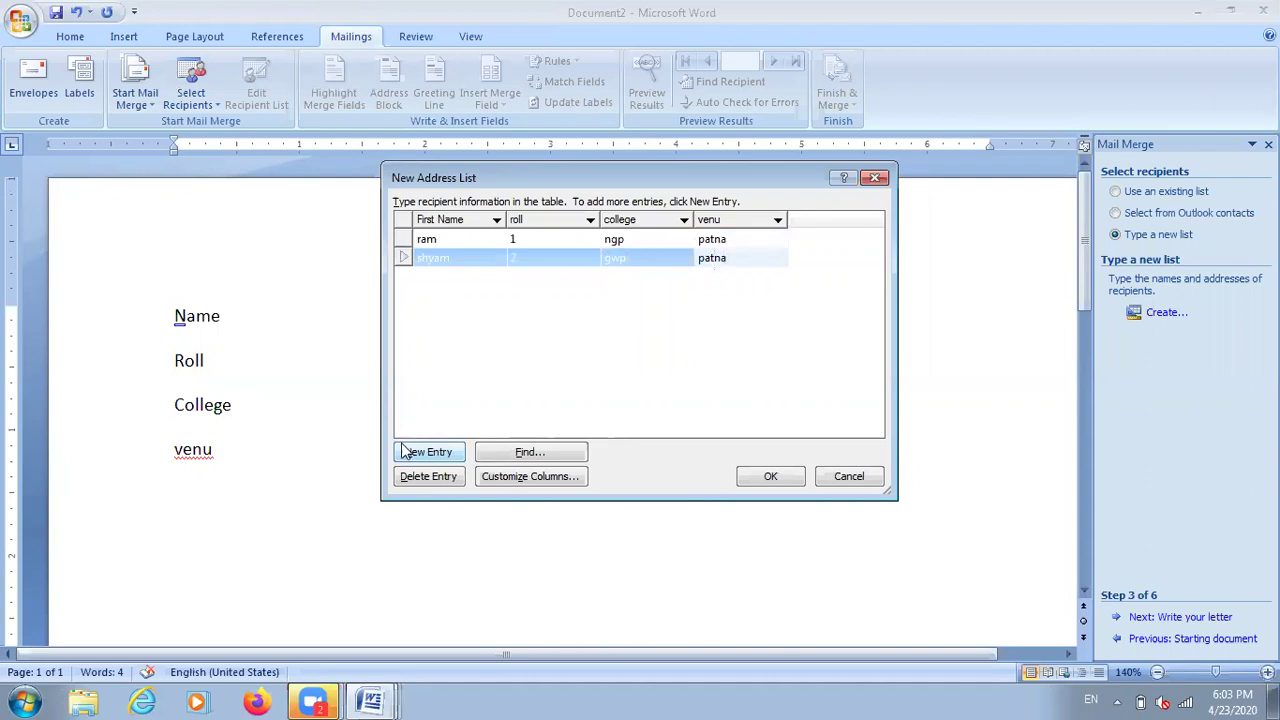
# - Add a third recipient entry with a first name, roll 3, college "gaya" and venu "gaya"
pyautogui.click(405, 452)
pyautogui.write('mohan')
pyautogui.press('Tab')
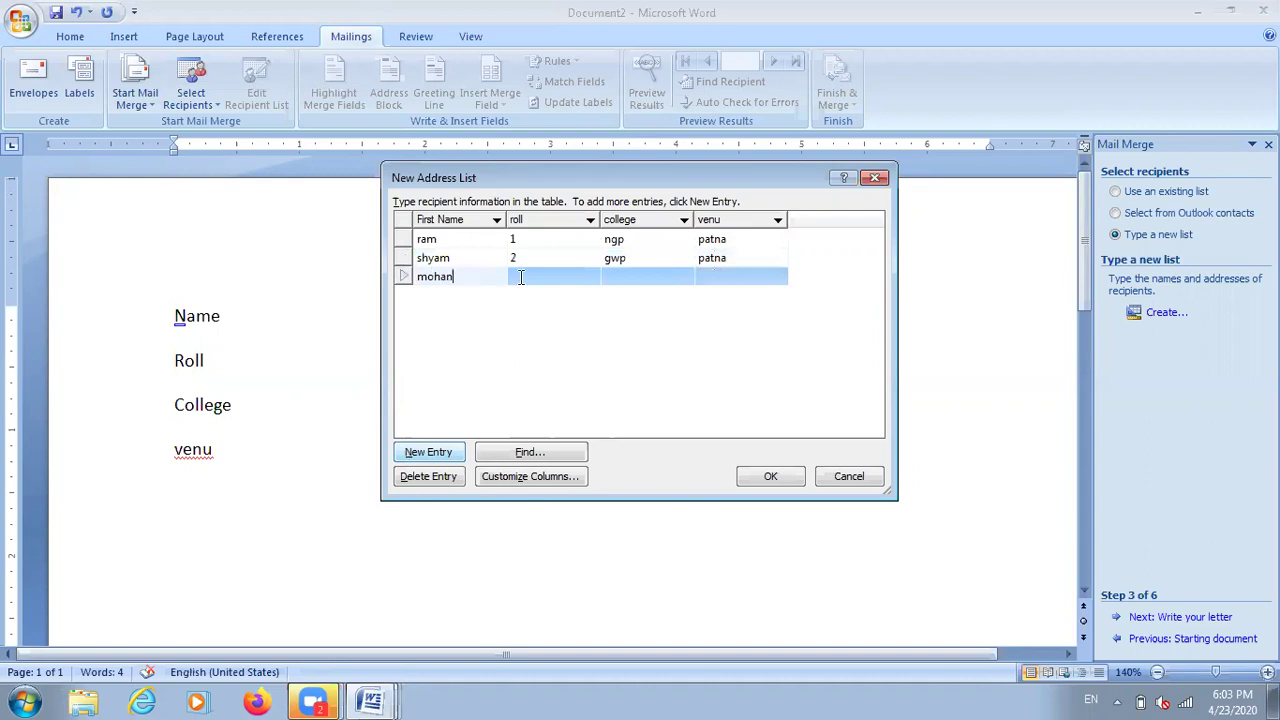
pyautogui.write('3')
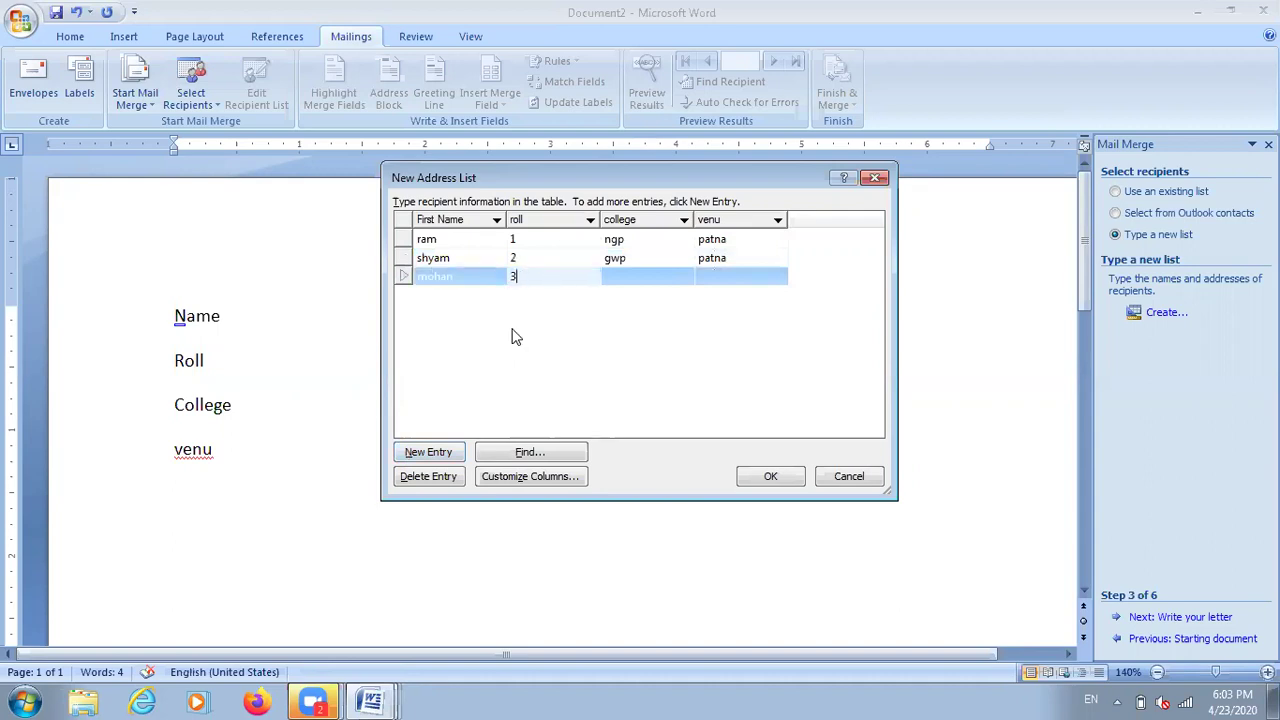
pyautogui.press('Tab')
pyautogui.write('ga')
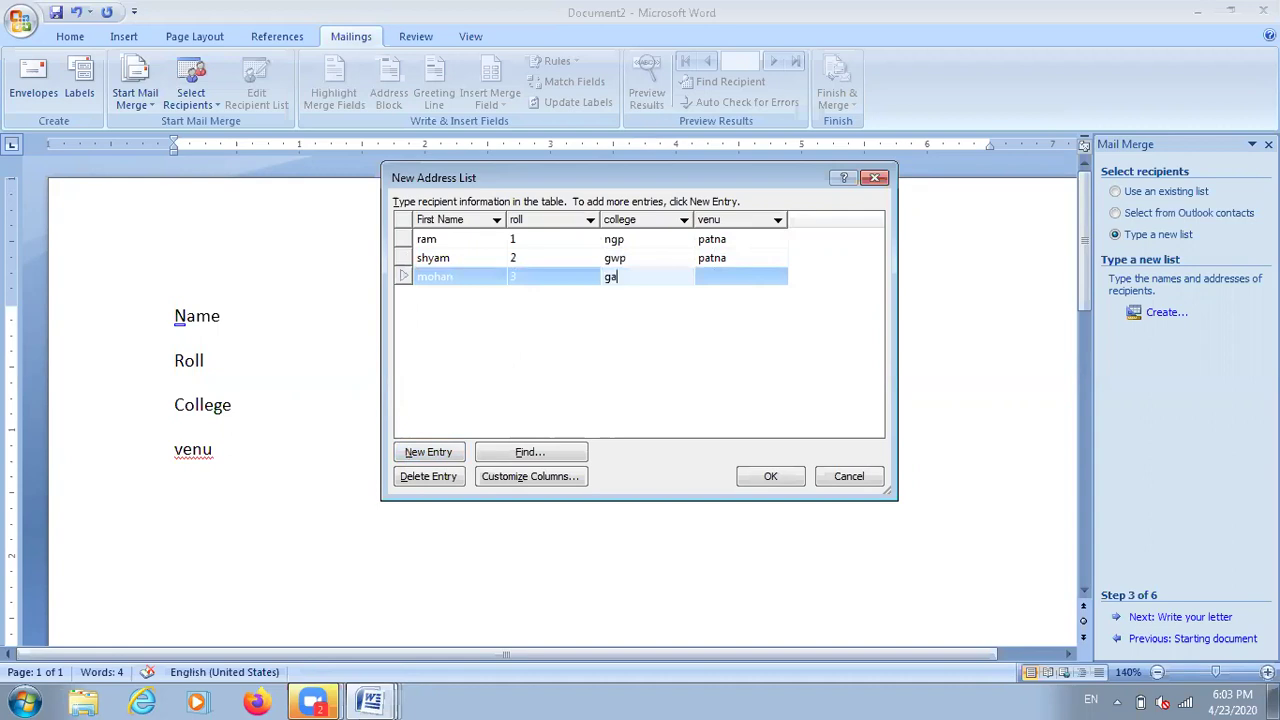
pyautogui.write('ya')
pyautogui.press('Tab')
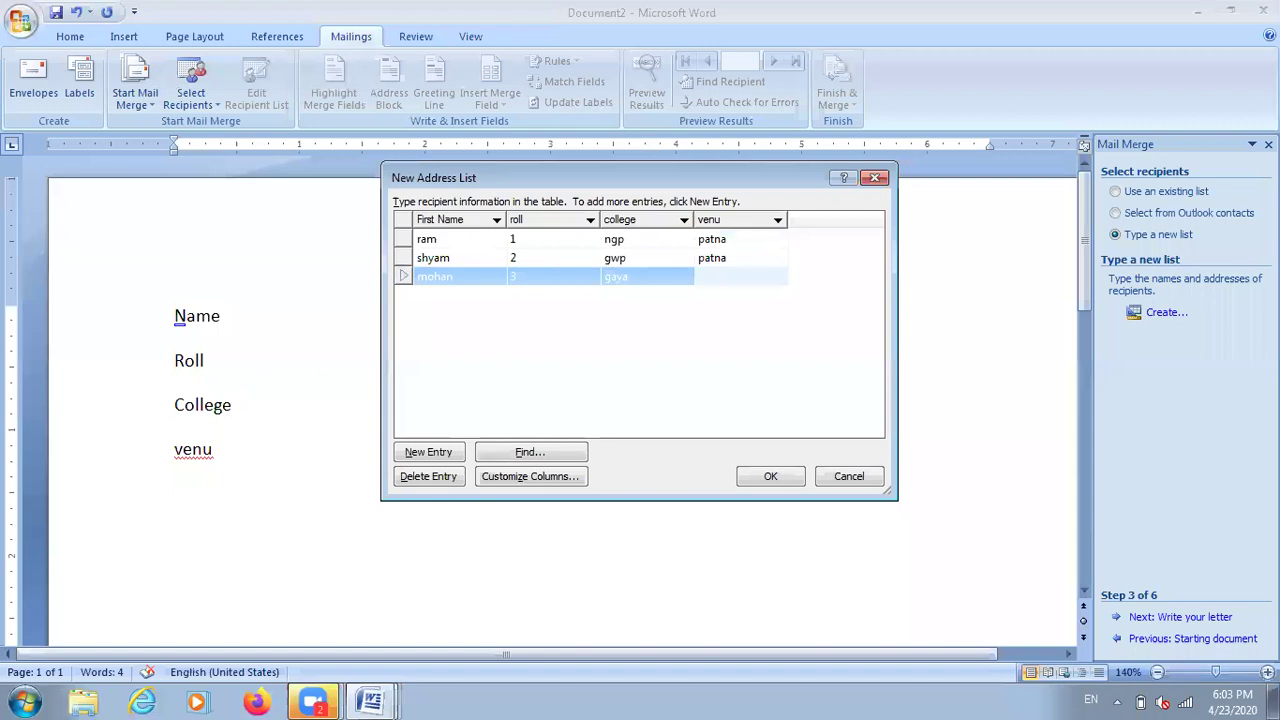
pyautogui.write('gaya')
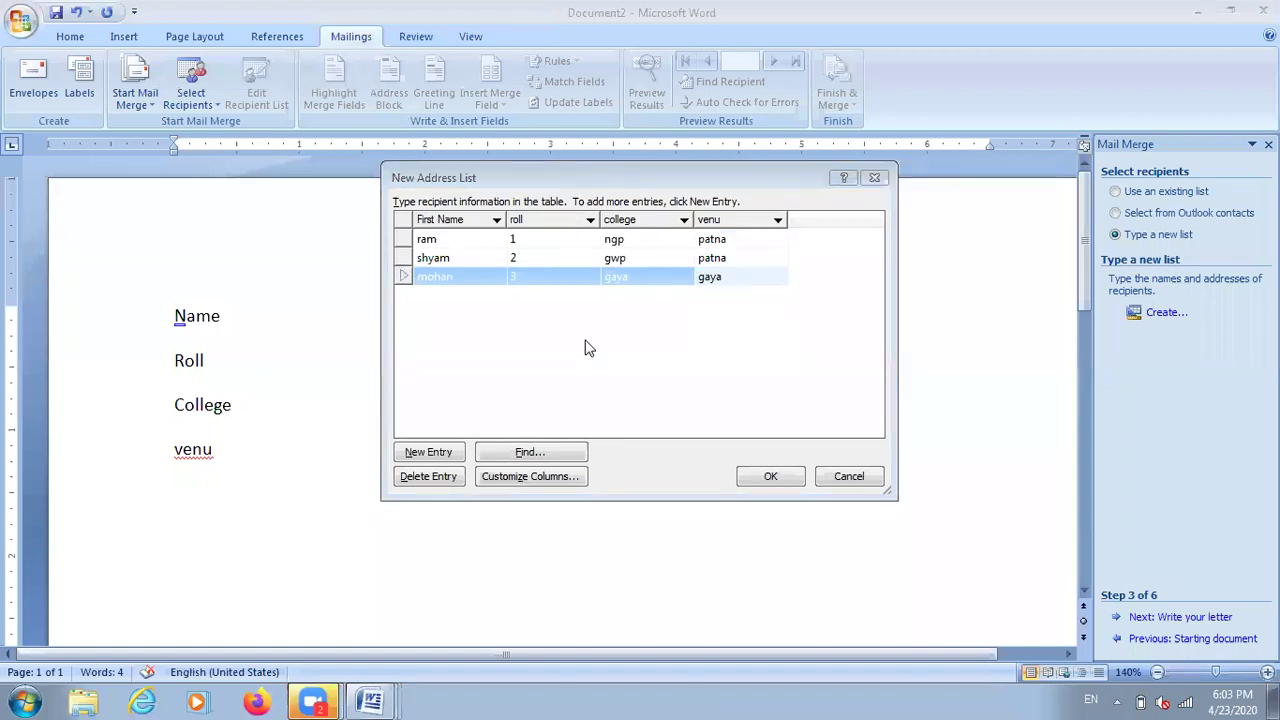
# - Add a fourth recipient entry with a first name, roll 4, college "ngp13" and venu "gwp"
pyautogui.click(457, 452)
pyautogui.write('sohan')
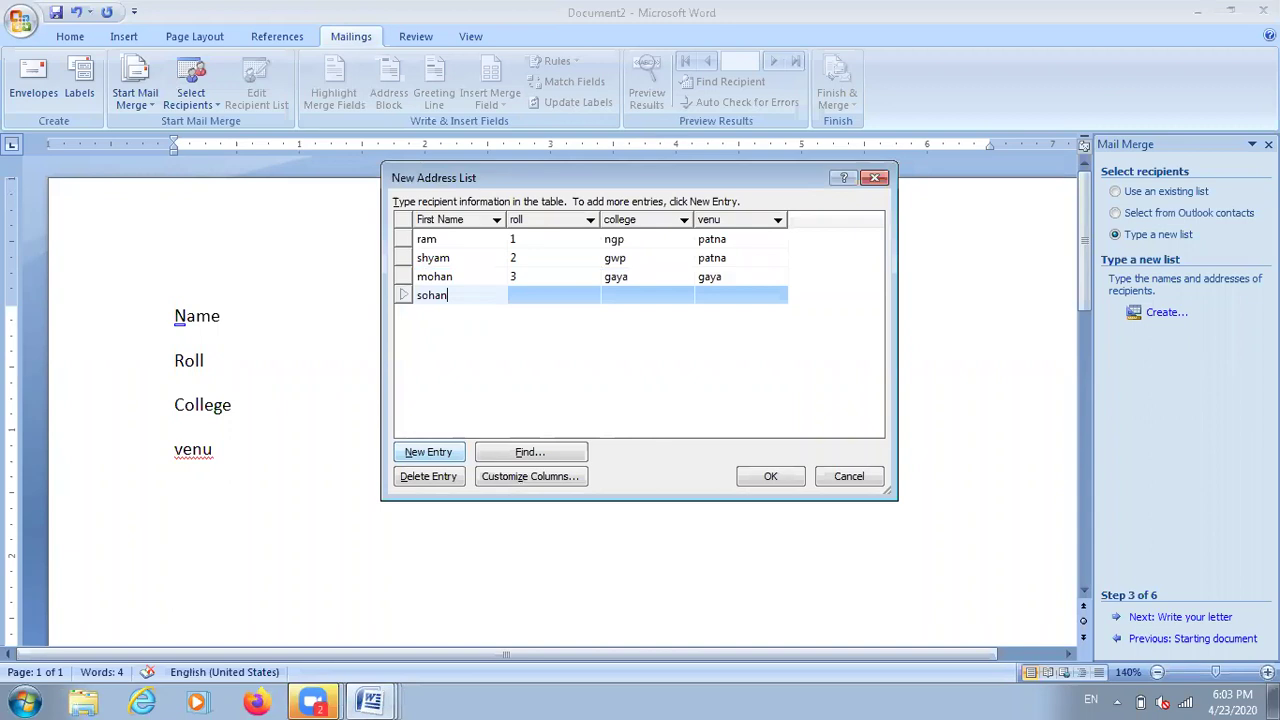
pyautogui.press('Tab')
pyautogui.write('4')
pyautogui.press('Tab')
pyautogui.write('ngp13')
pyautogui.press('Tab')
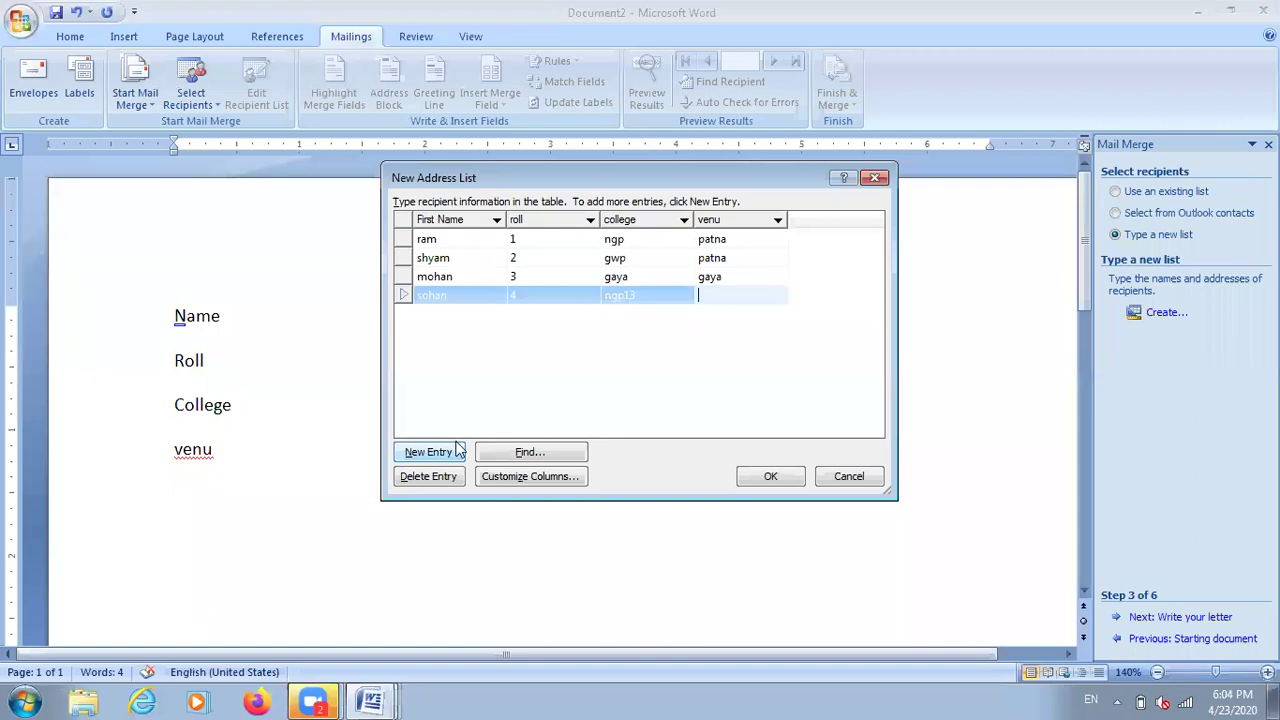
pyautogui.write('gwp')
# - Finish the address list, save it as "admitcrd" and accept all its recipients for the merge
pyautogui.click(771, 478)
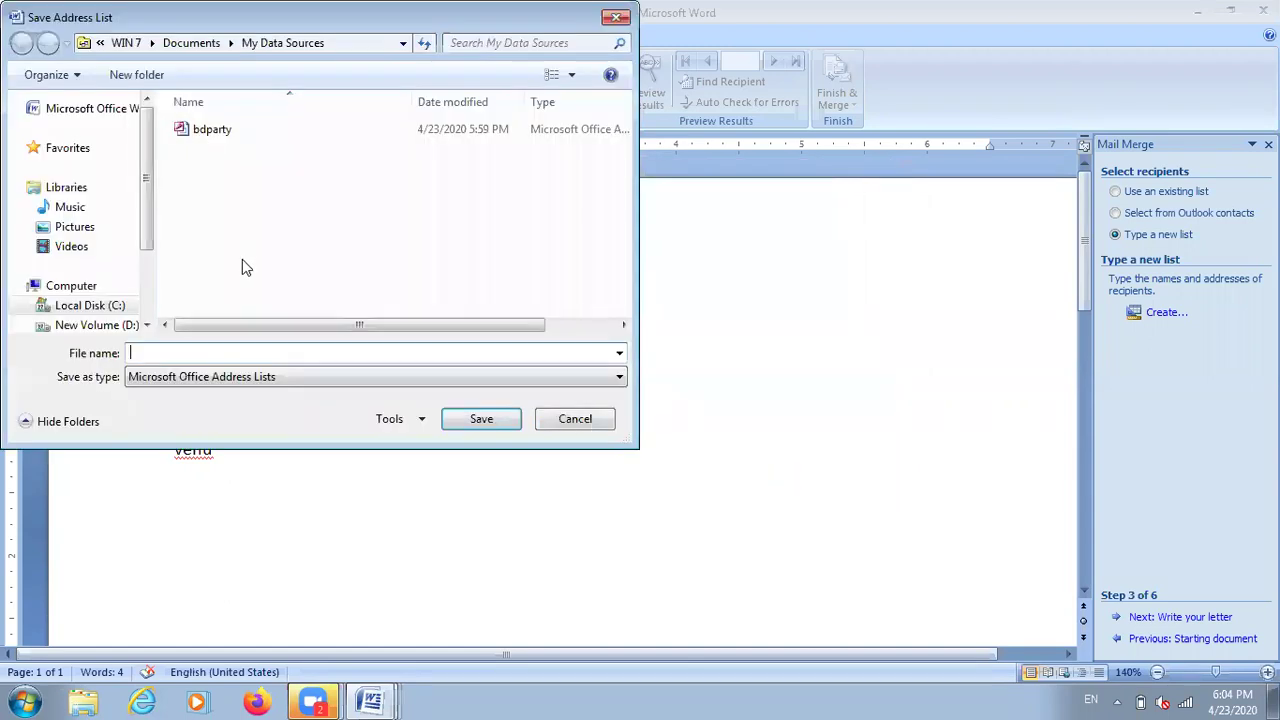
pyautogui.write('admitcrd')
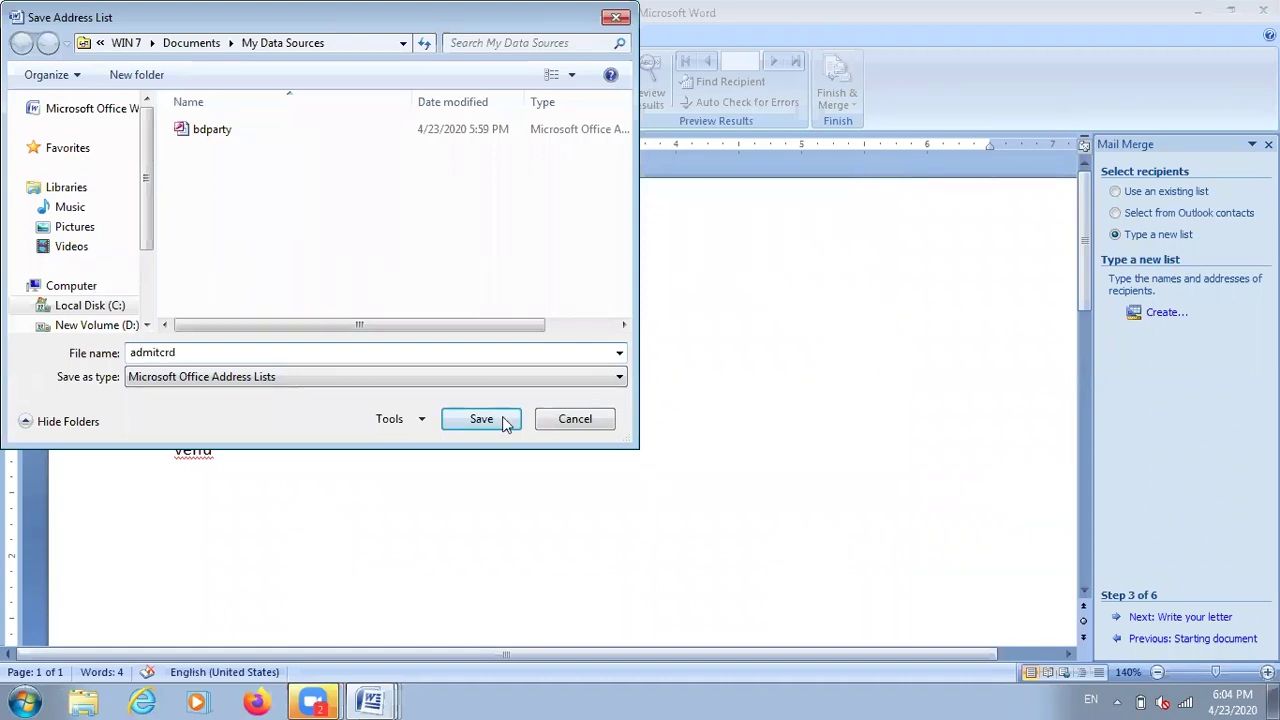
pyautogui.click(502, 418)
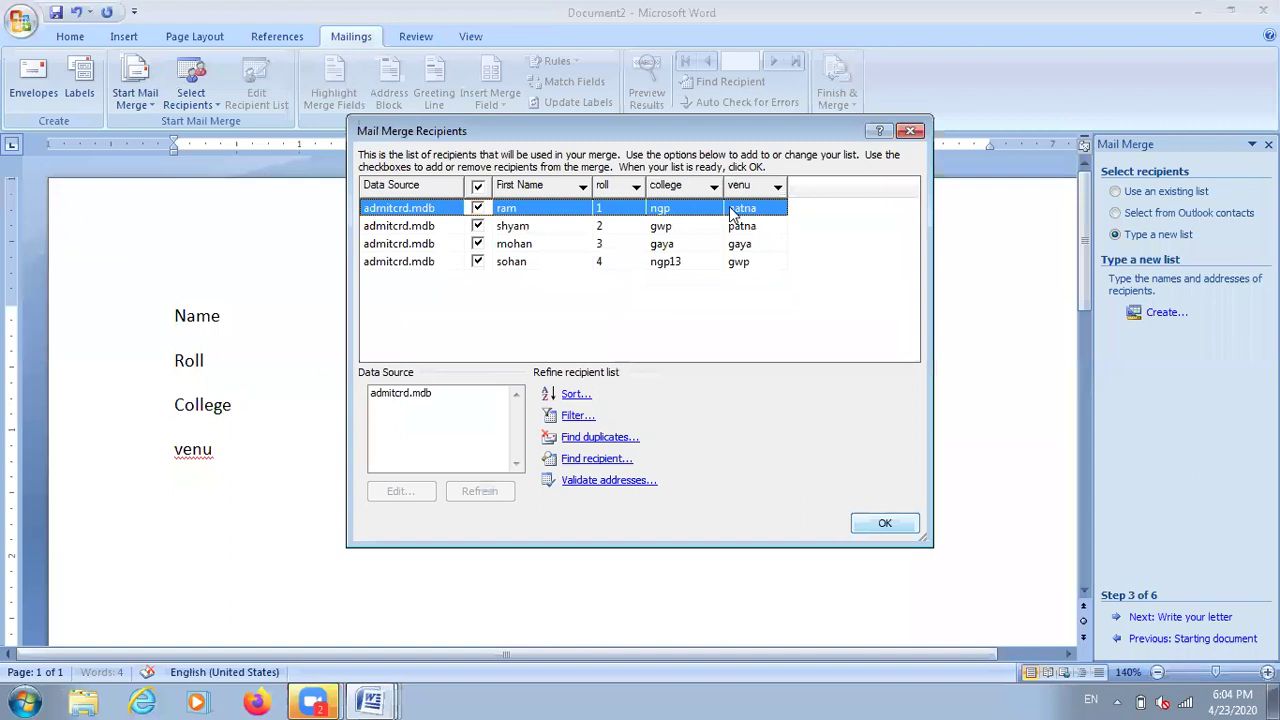
pyautogui.press('Return')
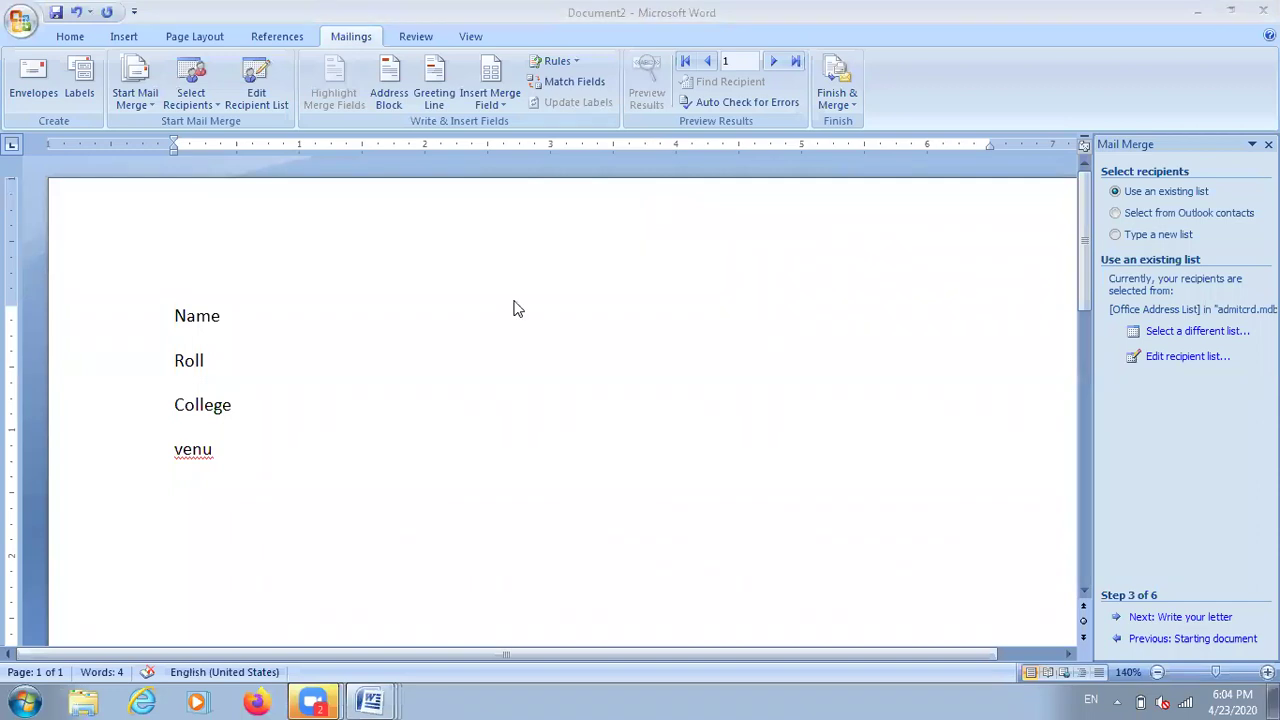
# - Add a colon after the Name, Roll, College and venu labels, correcting "venu" to "Venue" and tabbing the colons into line
pyautogui.click(383, 317)
pyautogui.write(':')
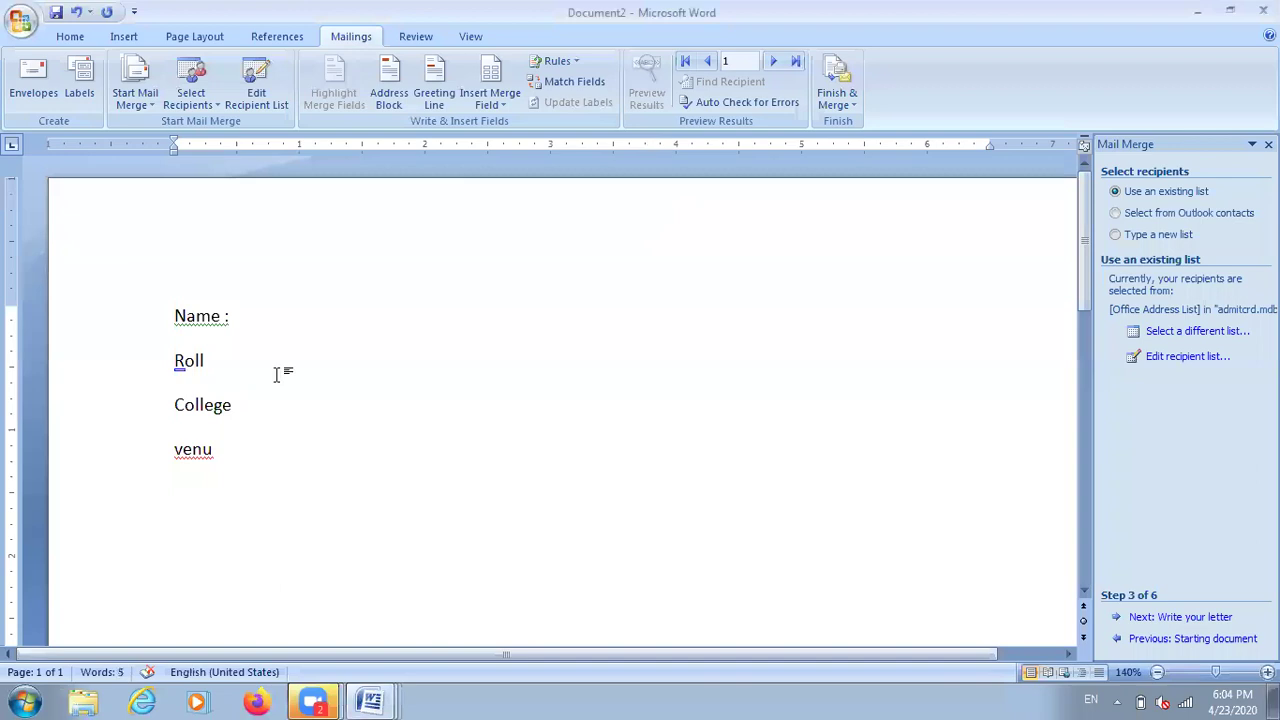
pyautogui.write(':')
pyautogui.press('Down')
pyautogui.write(':')
pyautogui.press('Down')
pyautogui.write('e')
pyautogui.press('Tab')
pyautogui.write(':')
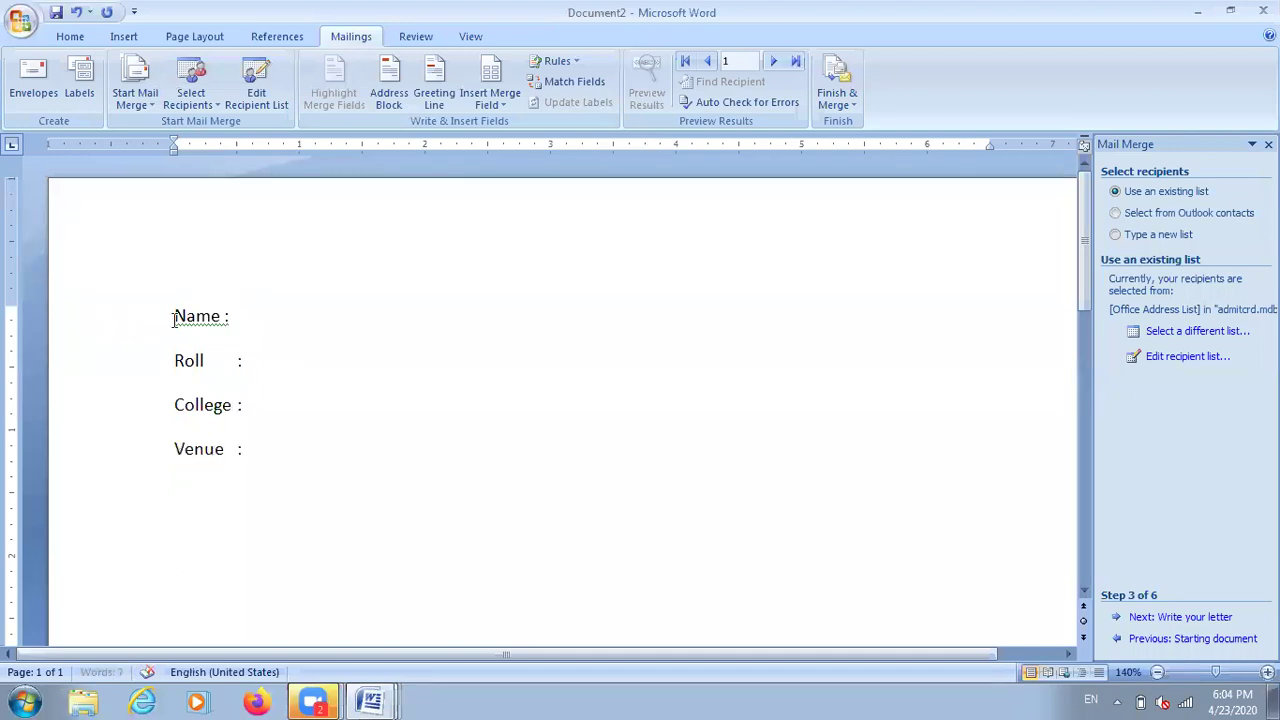
# - Replace the spacing before the Name label's colon with a tab so it lines up with the other colons
pyautogui.click(228, 316)
pyautogui.press('BackSpace')
pyautogui.press('BackSpace')
pyautogui.press('Tab')
pyautogui.write(':')
# - Proceed to writing the letter and insert the First Name, roll, college and venu merge fields on the Name line
pyautogui.click(1218, 619)
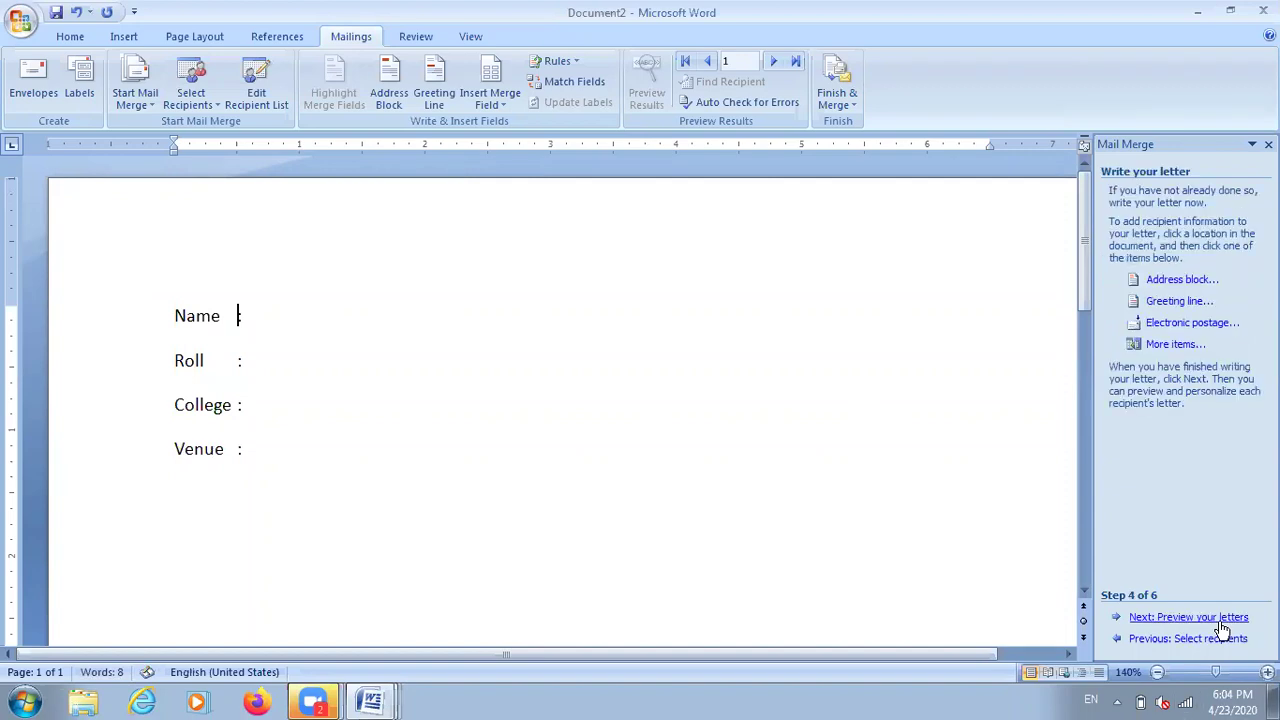
pyautogui.click(1178, 345)
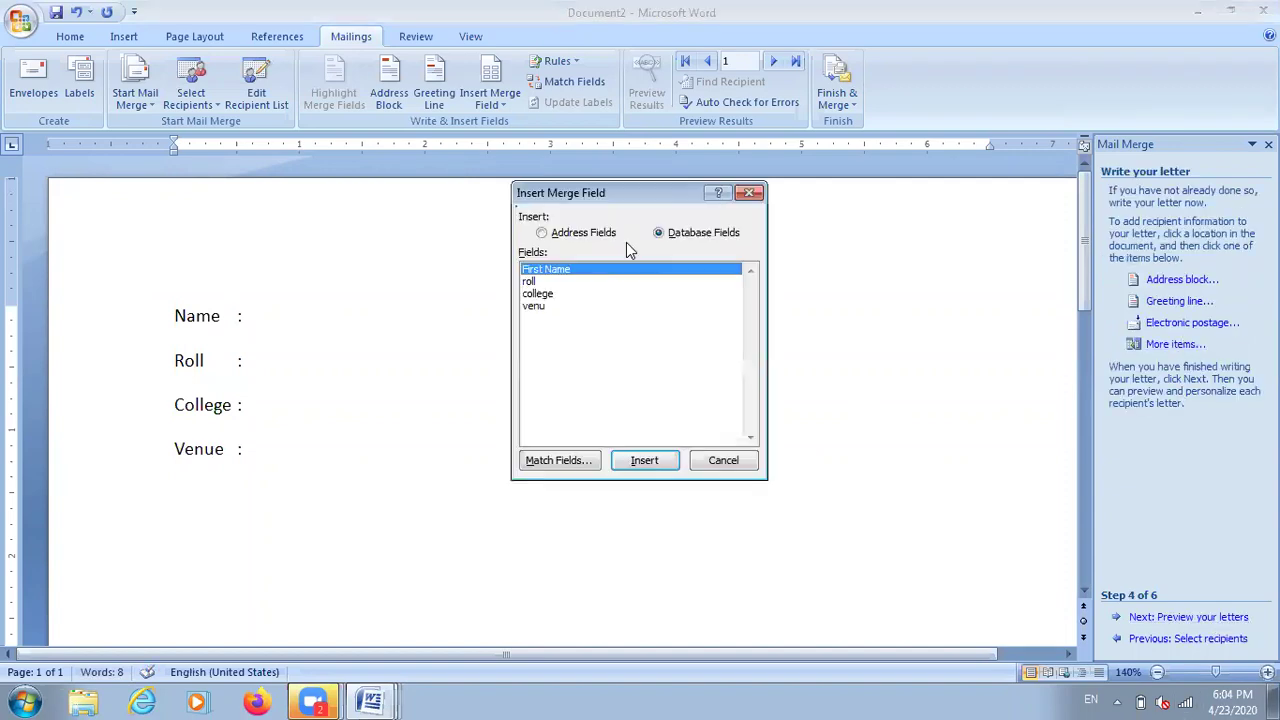
pyautogui.click(612, 485)
pyautogui.click(644, 461)
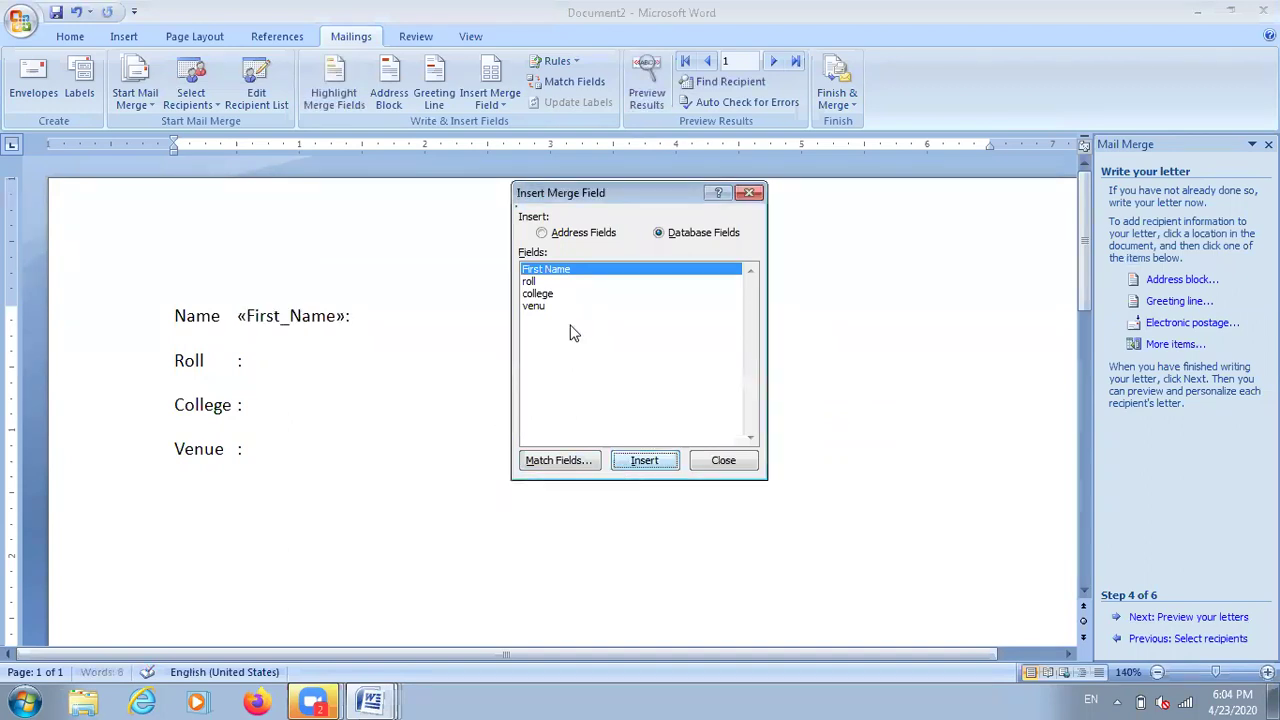
pyautogui.click(562, 292)
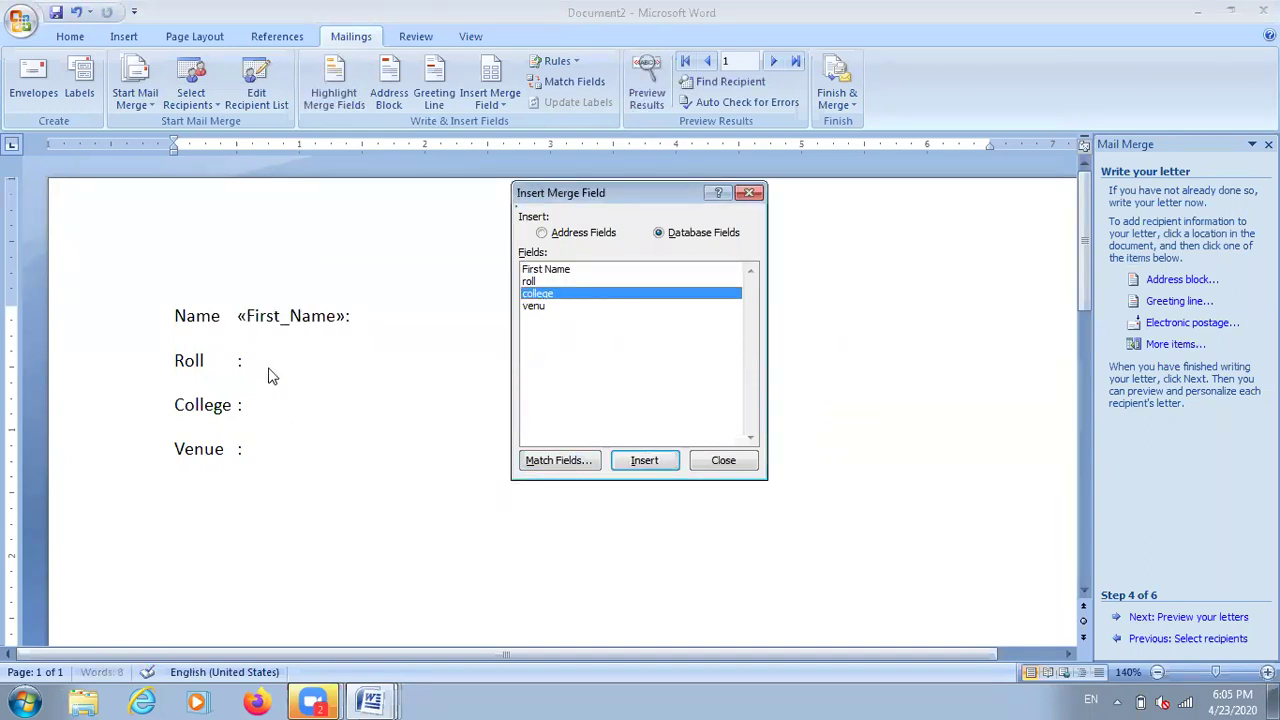
pyautogui.press('Up')
pyautogui.click(645, 468)
pyautogui.click(603, 295)
pyautogui.click(645, 463)
pyautogui.press('Down')
pyautogui.click(643, 458)
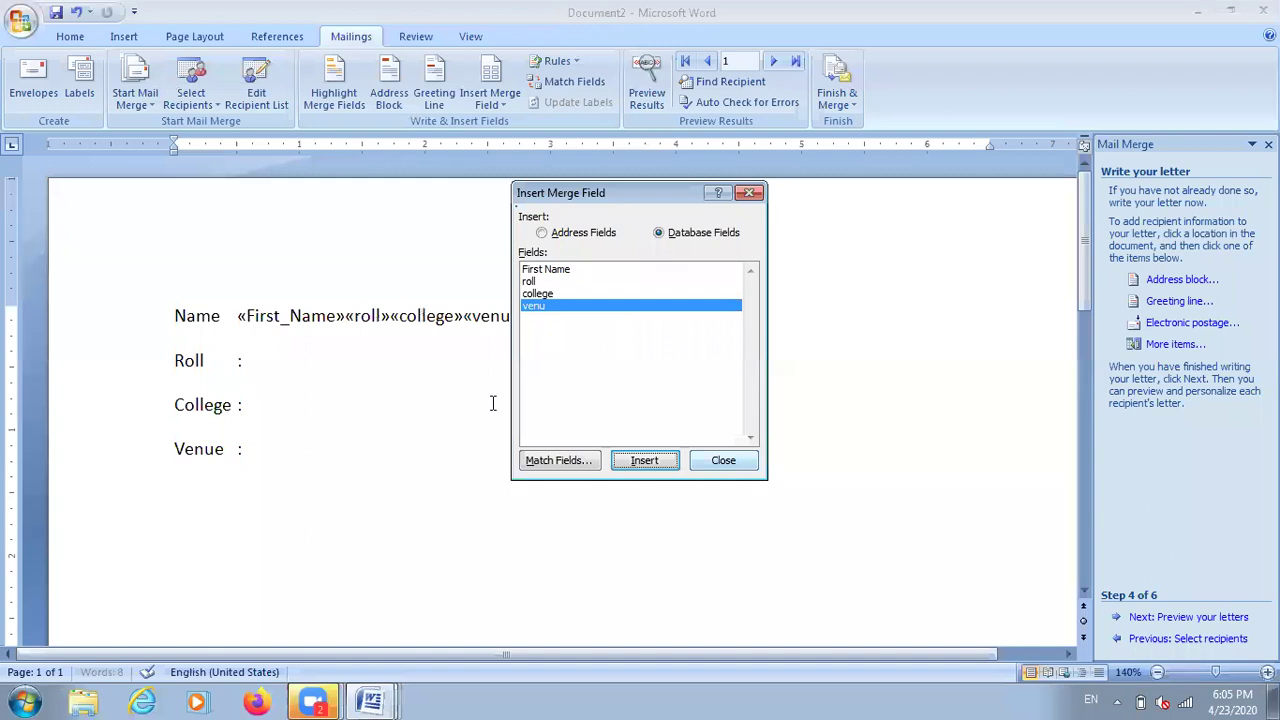
pyautogui.press('Escape')
# - Move the roll merge field from the Name line to after the colon on the Roll line
pyautogui.click(356, 331)
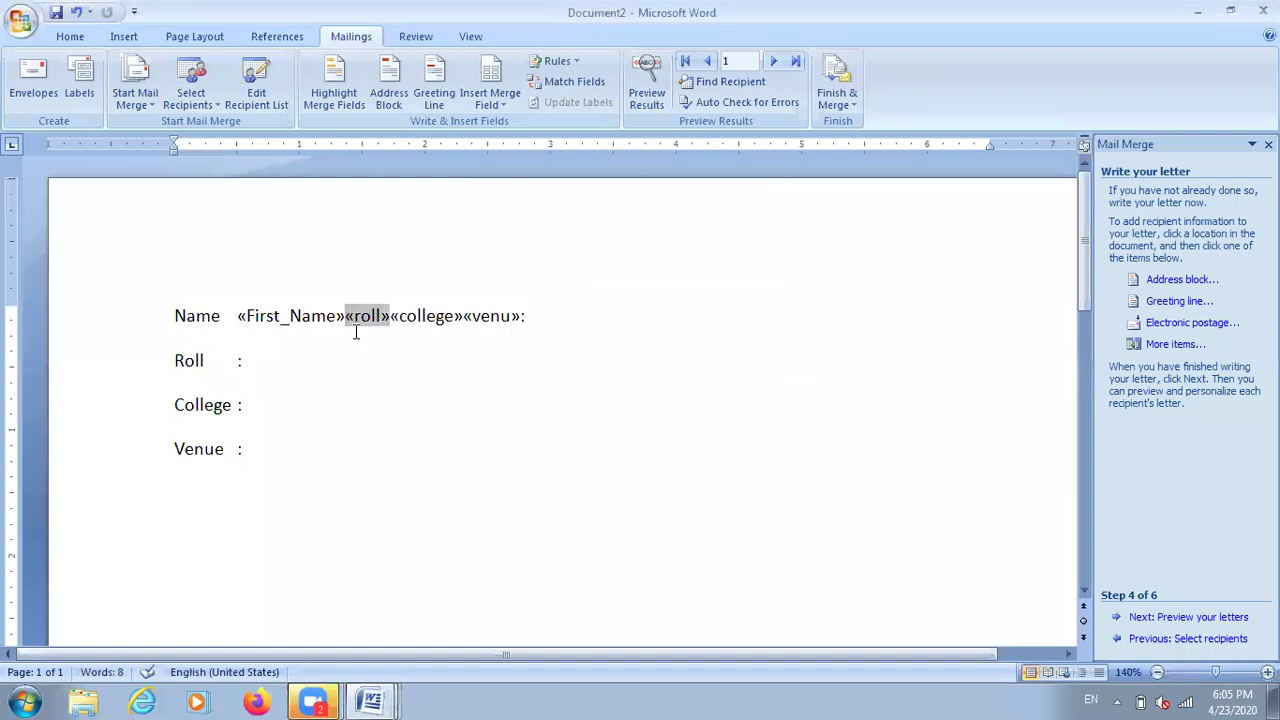
pyautogui.doubleClick(356, 331)
pyautogui.hotkey('ctrl', 'c')
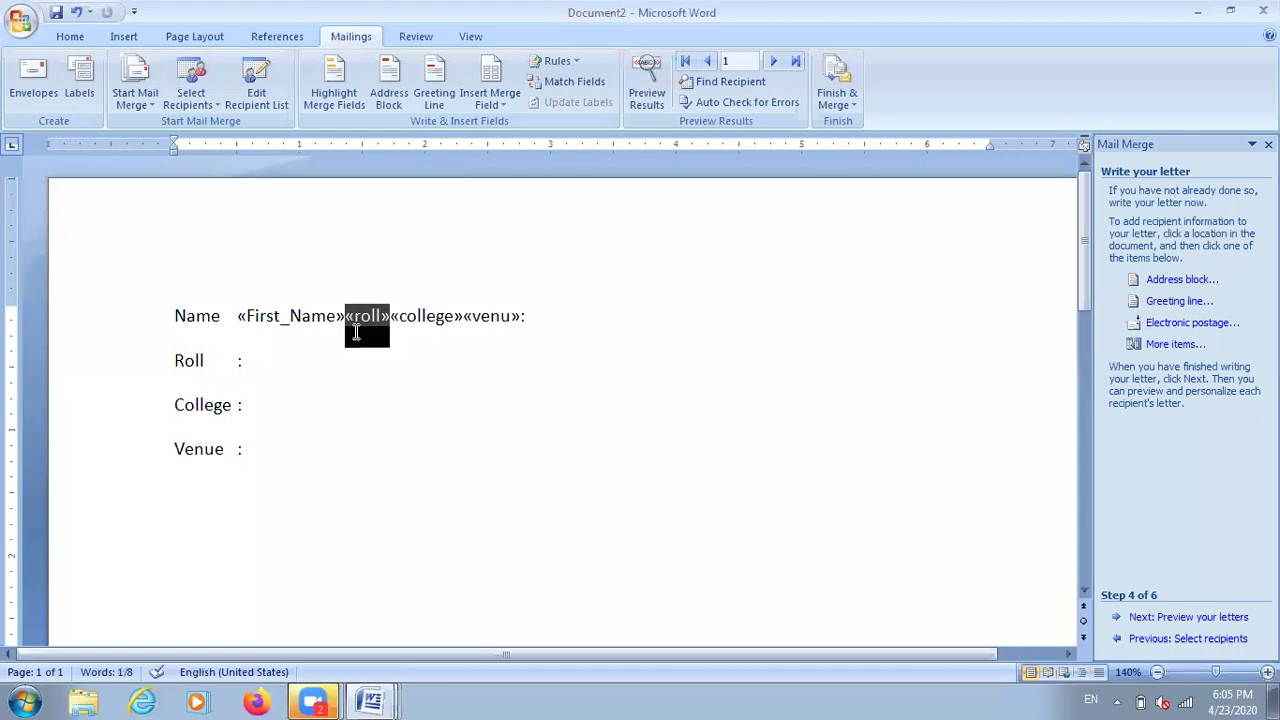
pyautogui.press('Delete')
pyautogui.click(294, 372)
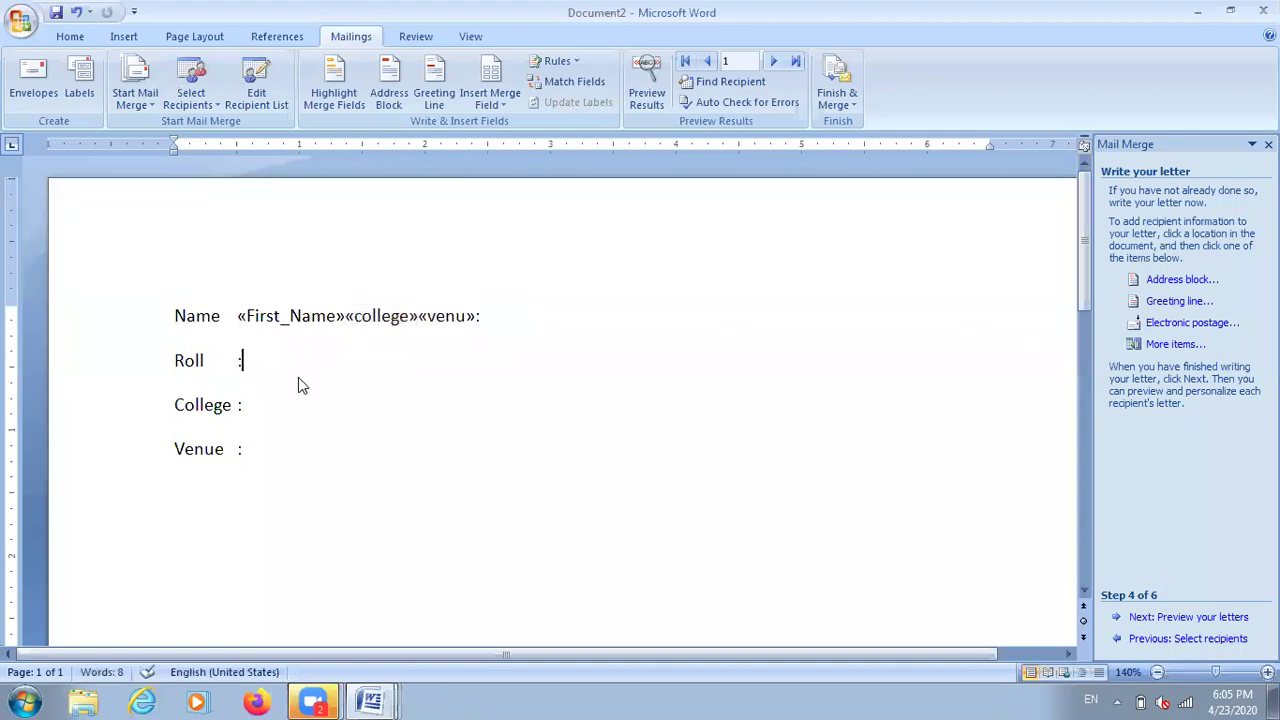
pyautogui.hotkey('ctrl', 'v')
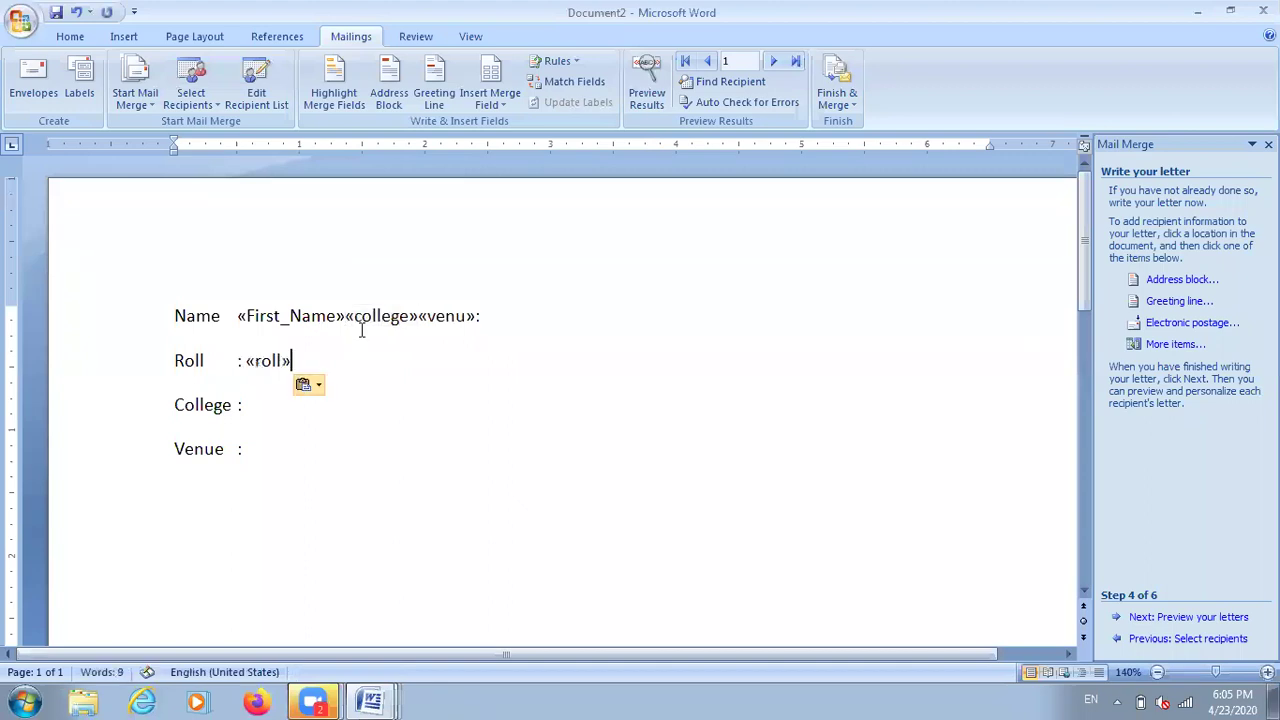
# - Move the college merge field from the Name line to after the colon on the College line
pyautogui.doubleClick(418, 313)
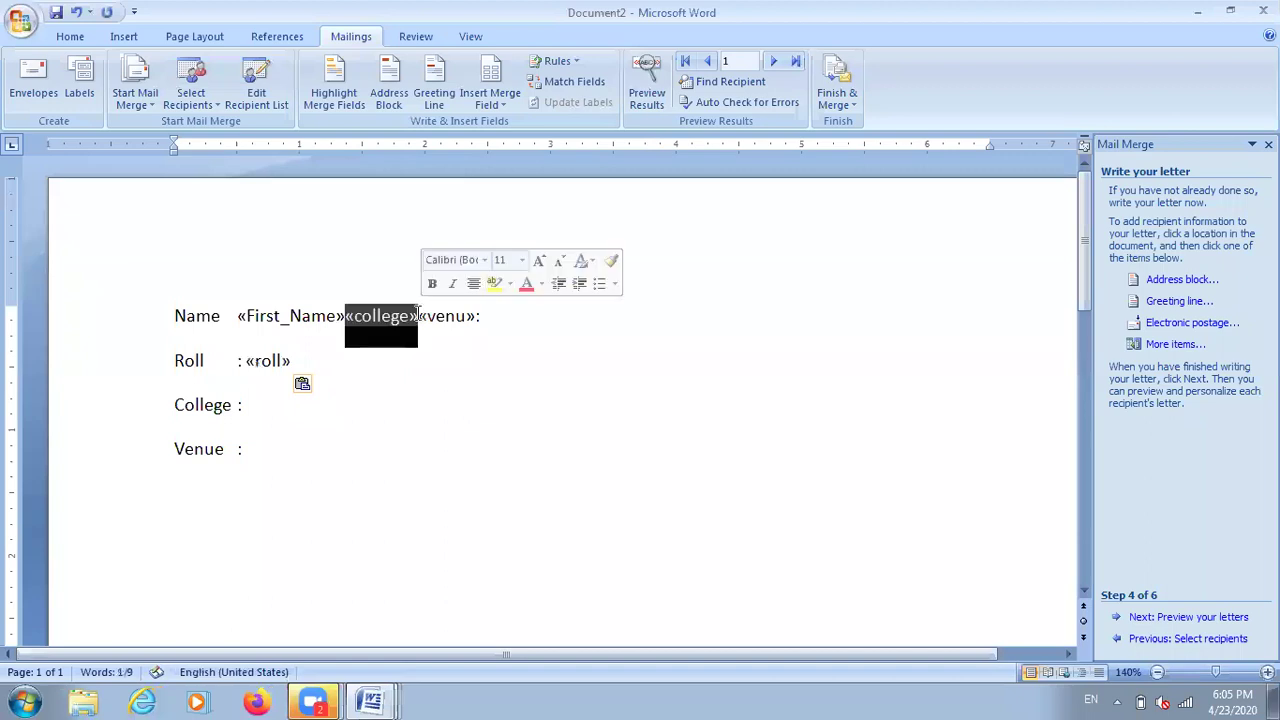
pyautogui.hotkey('ctrl', 'x')
pyautogui.click(335, 401)
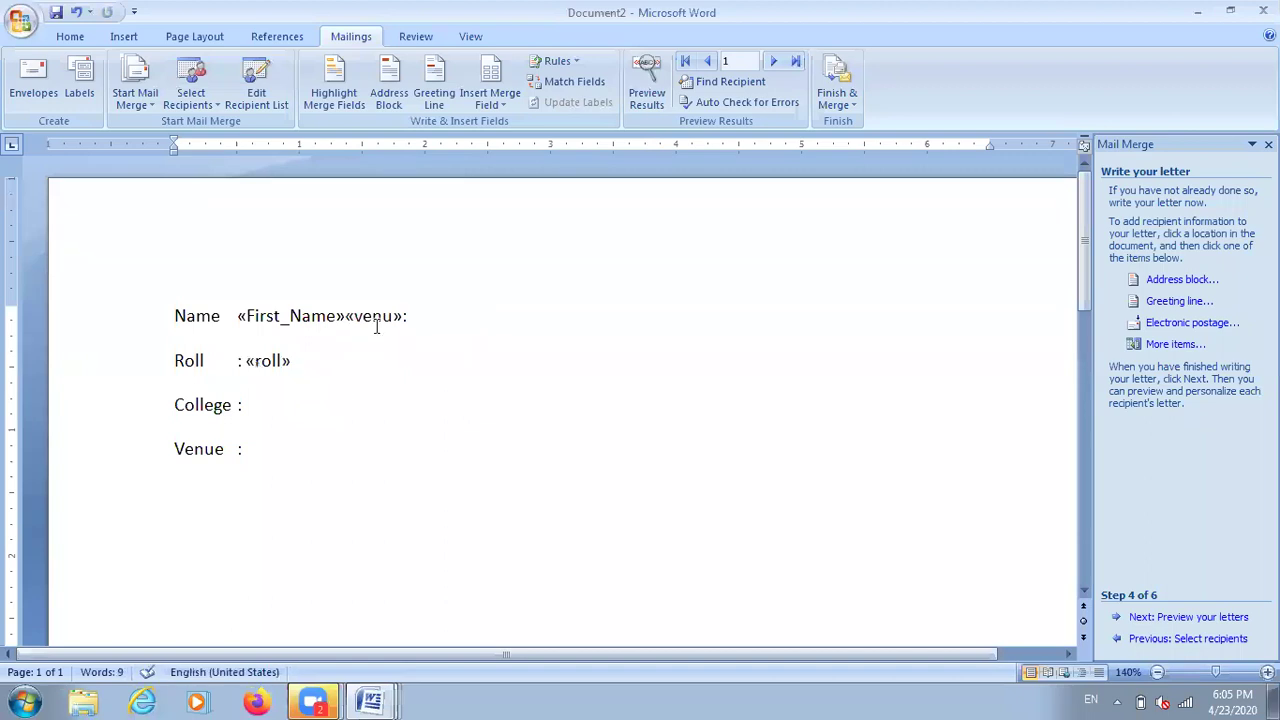
pyautogui.hotkey('ctrl', 'v')
# - Move the venu merge field together with its trailing colon from the Name line to the Venue line
pyautogui.moveTo(383, 316); pyautogui.dragTo(408, 318)
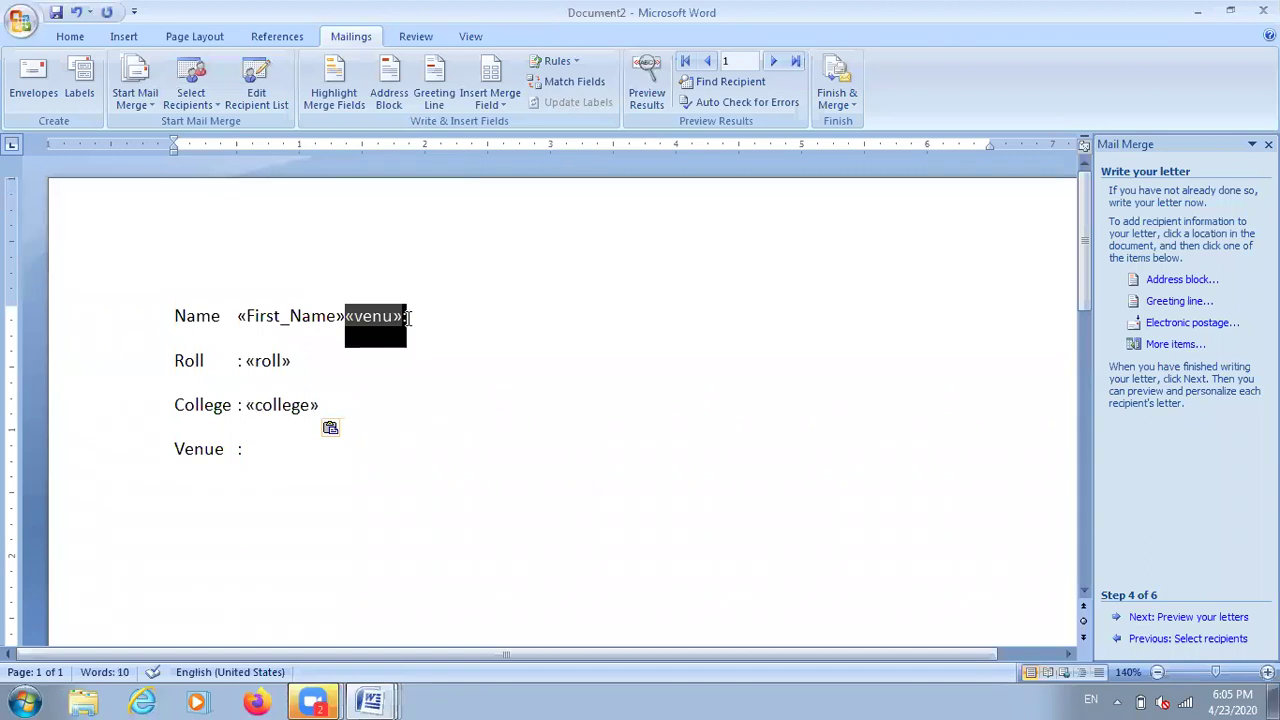
pyautogui.hotkey('ctrl', 'x')
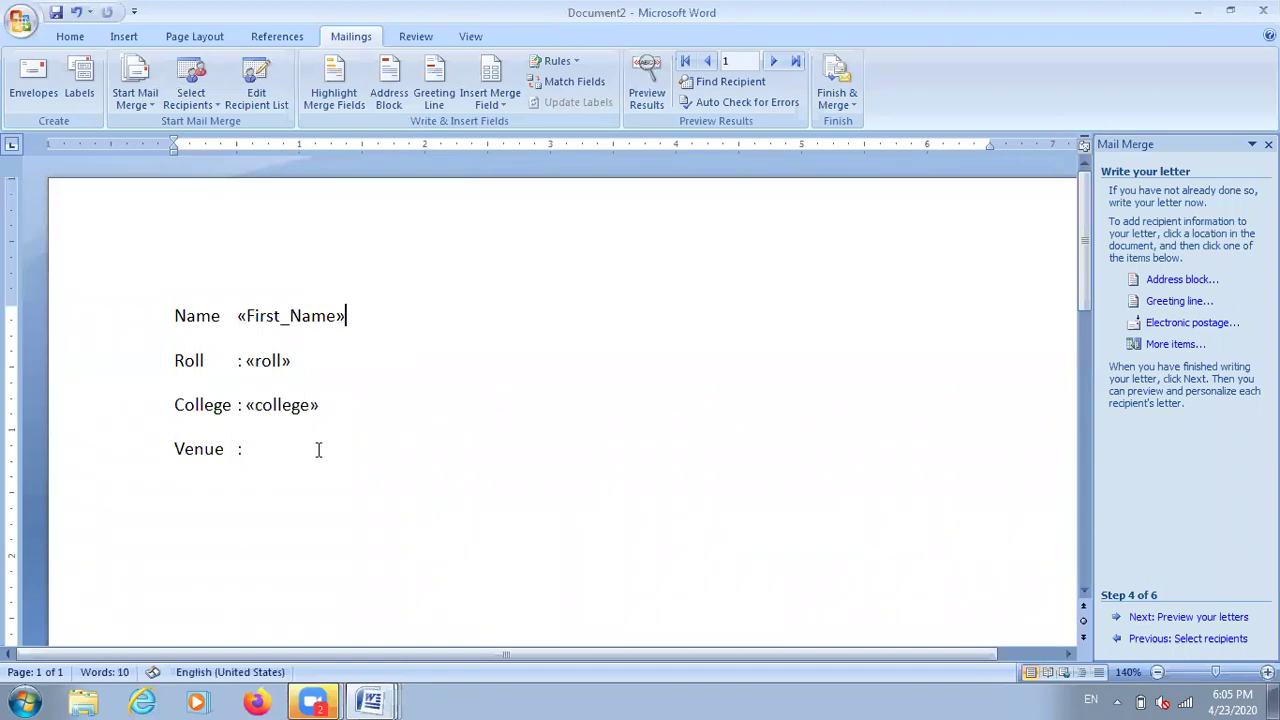
pyautogui.click(318, 450)
pyautogui.hotkey('ctrl', 'v')
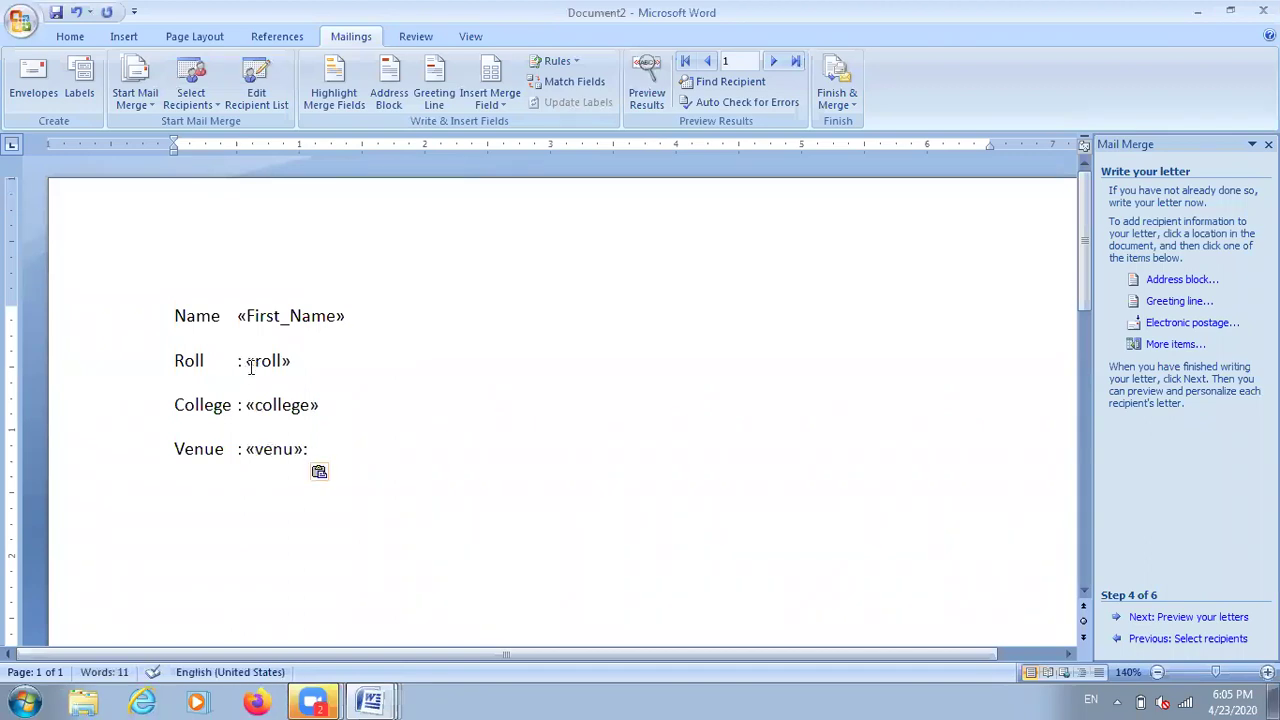
# - Insert a colon in front of the First Name merge field on the Name line
pyautogui.click(250, 366)
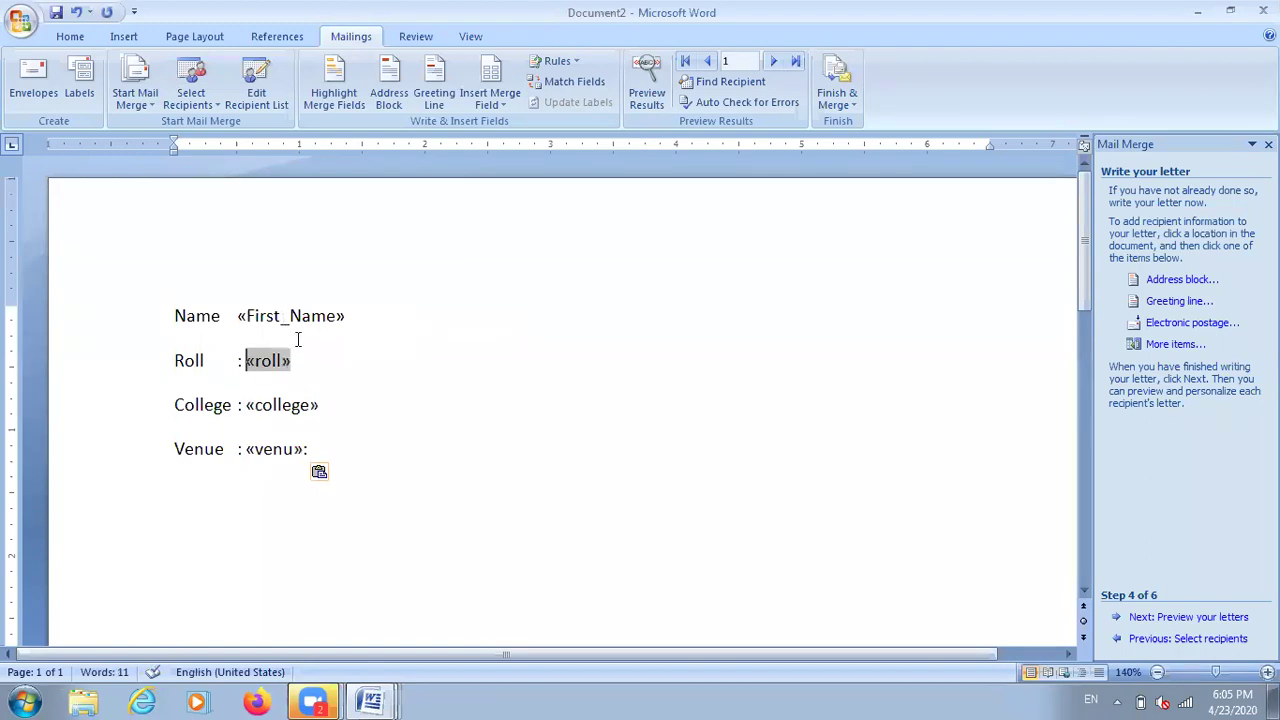
pyautogui.click(237, 330)
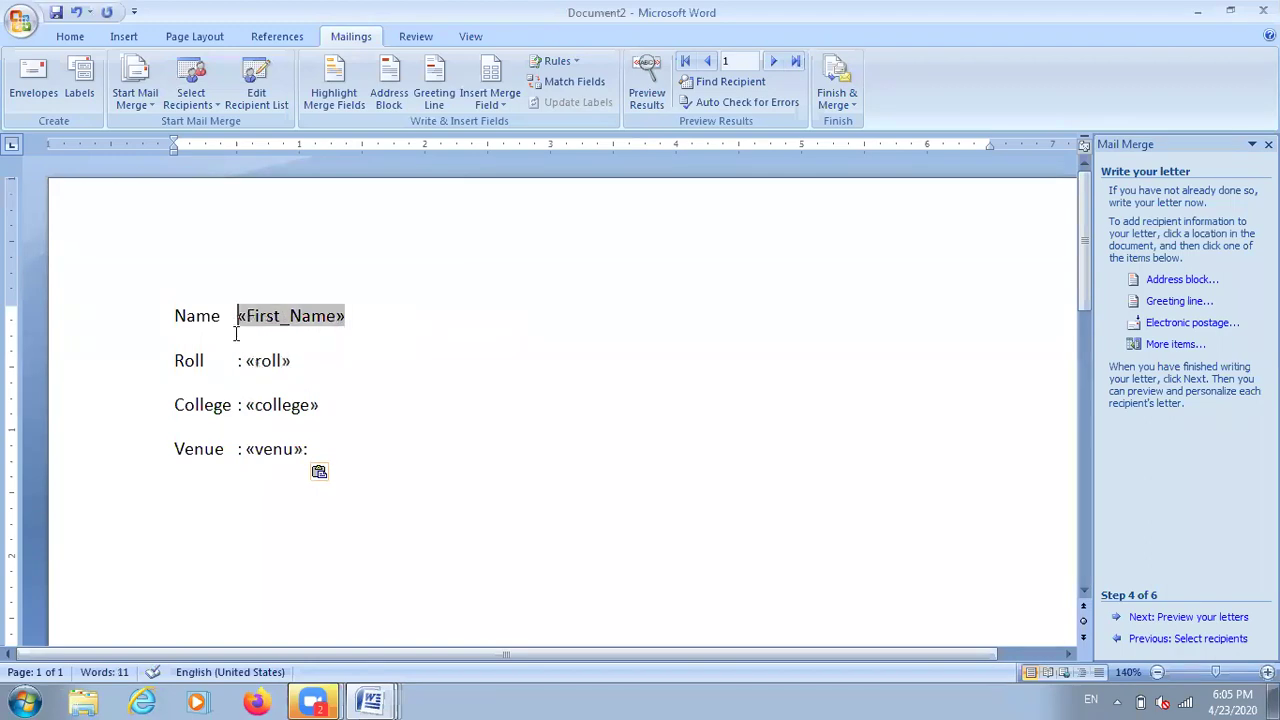
pyautogui.write(':')
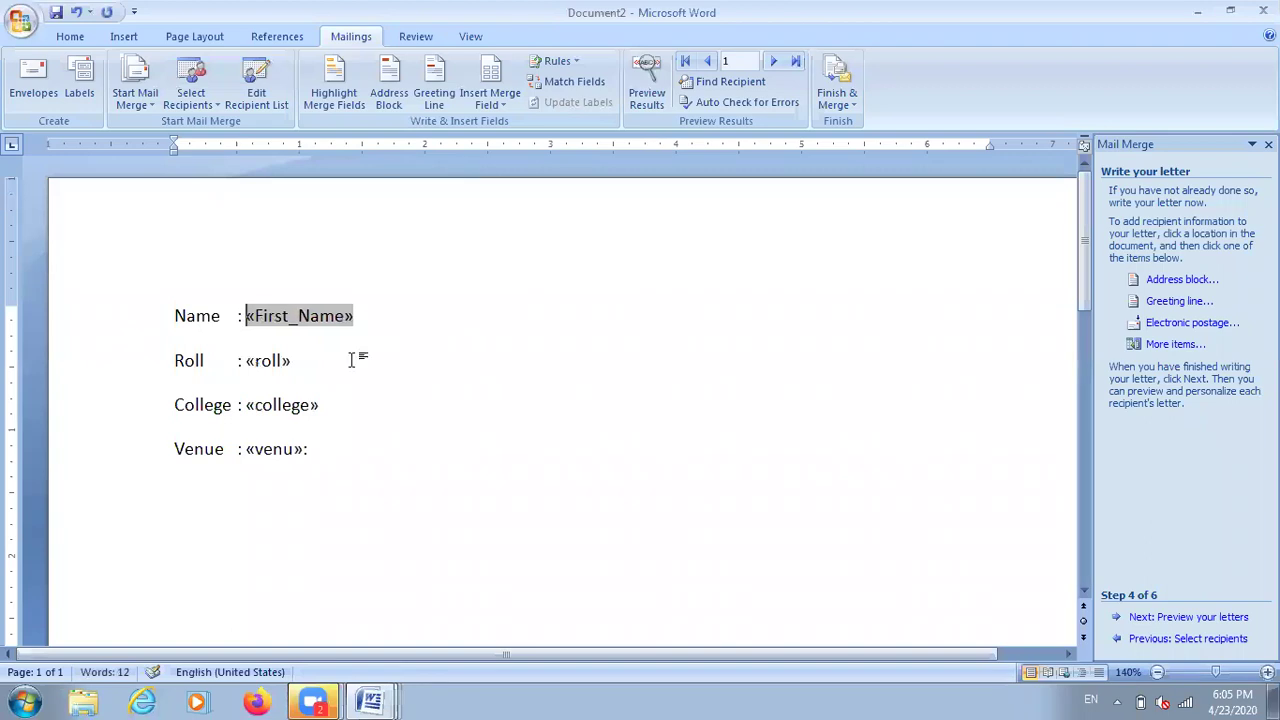
pyautogui.click(354, 360)
pyautogui.click(248, 316)
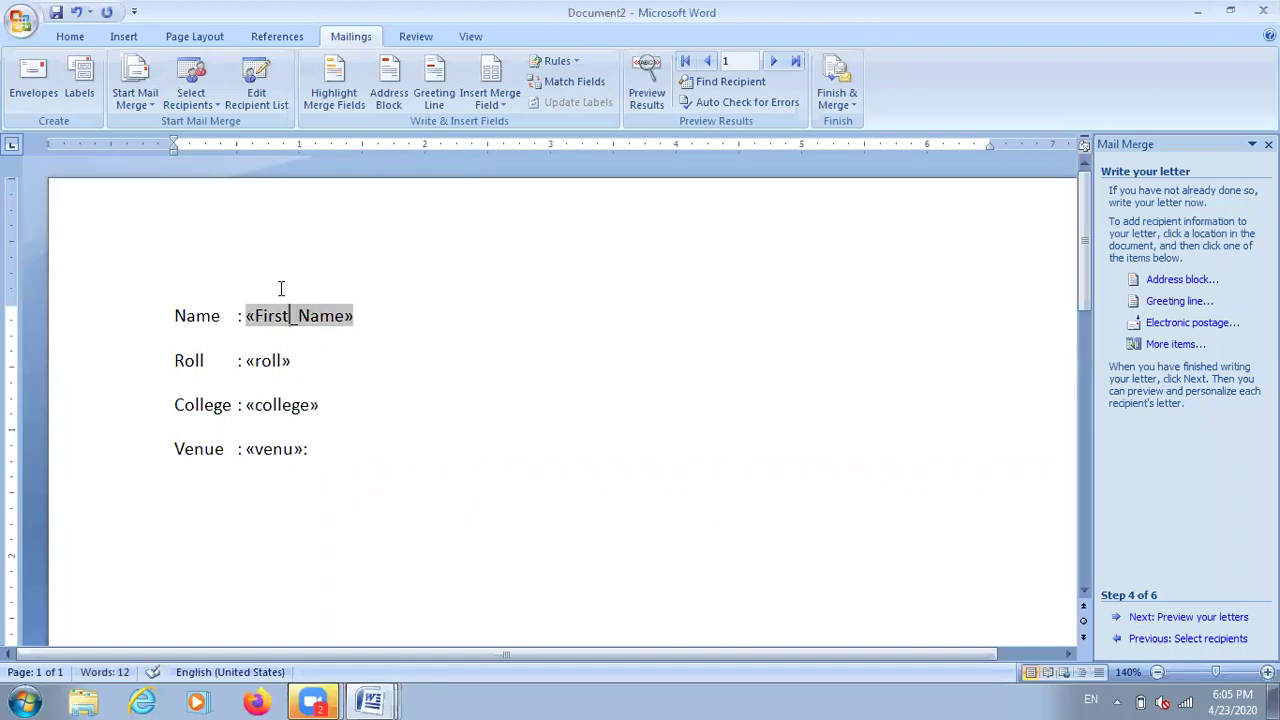
# - Add a new line above Name with the centred heading "Admit card exam"
pyautogui.click(176, 316)
pyautogui.press('Return')
pyautogui.press('Up')
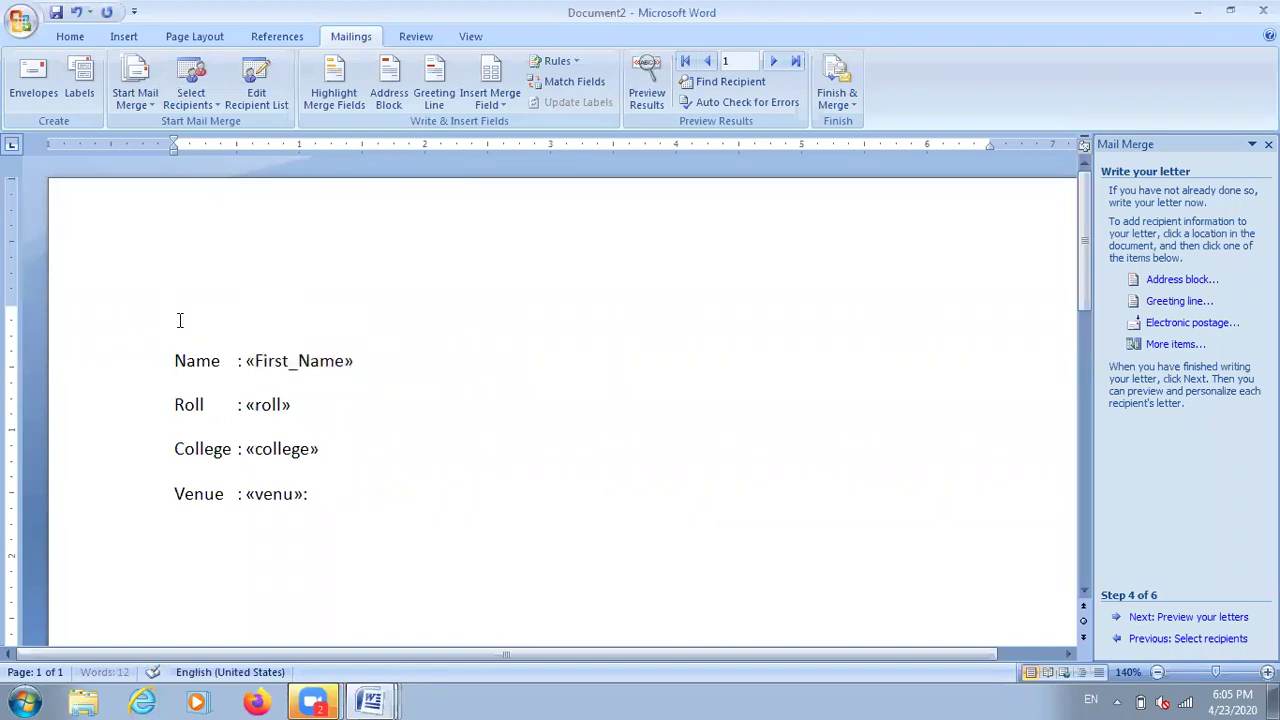
pyautogui.write('admit card')
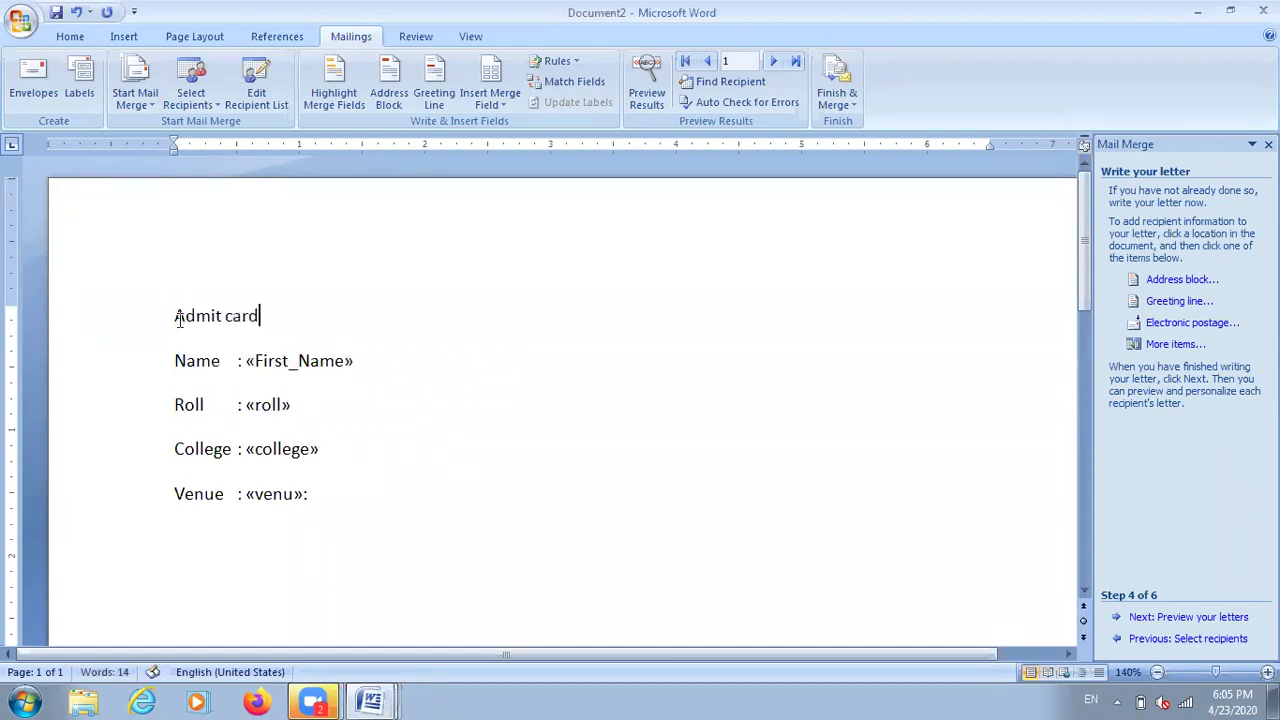
pyautogui.hotkey('ctrl', 'e')
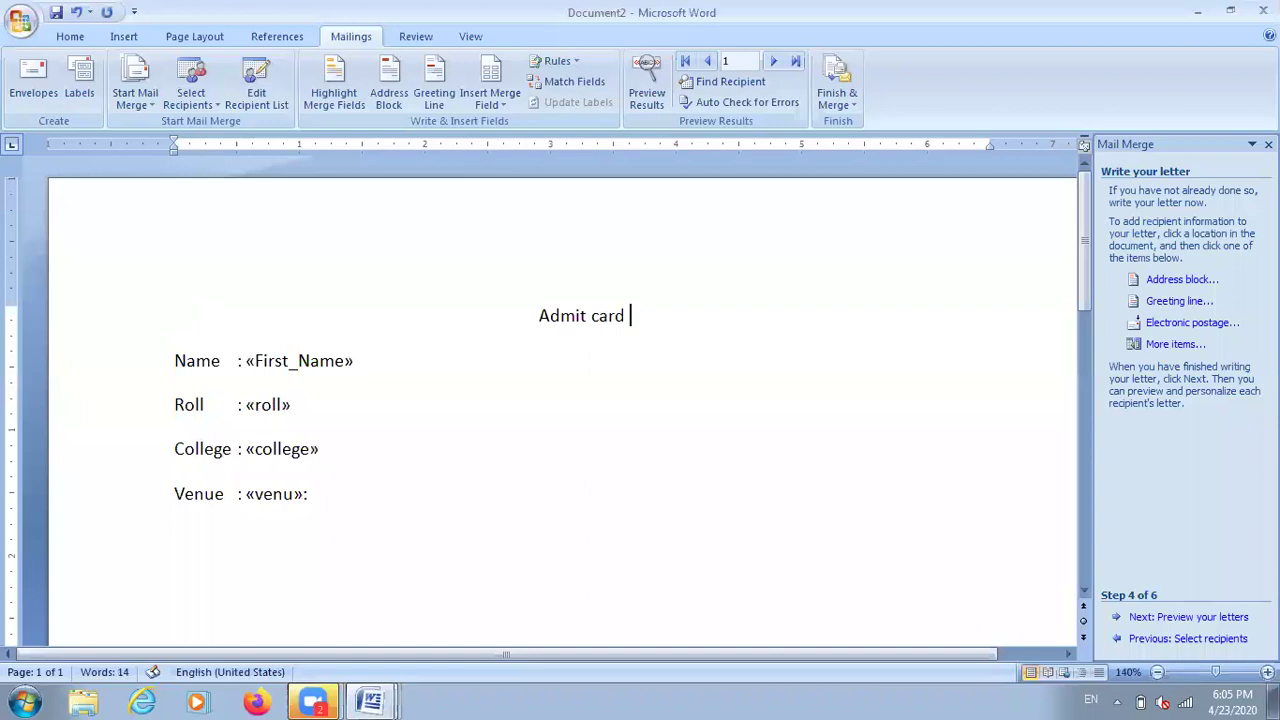
pyautogui.write('exam')
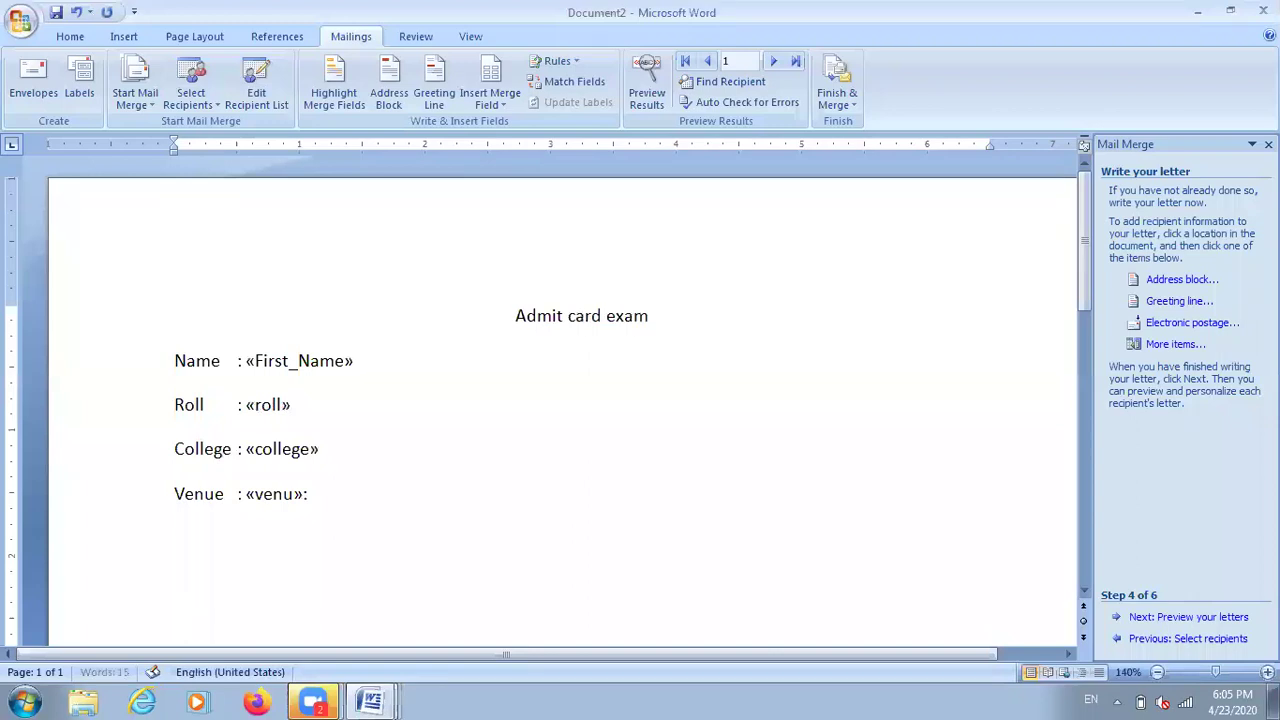
# - Preview the letters with the recipient data filled in
pyautogui.click(291, 405)
pyautogui.click(1236, 620)
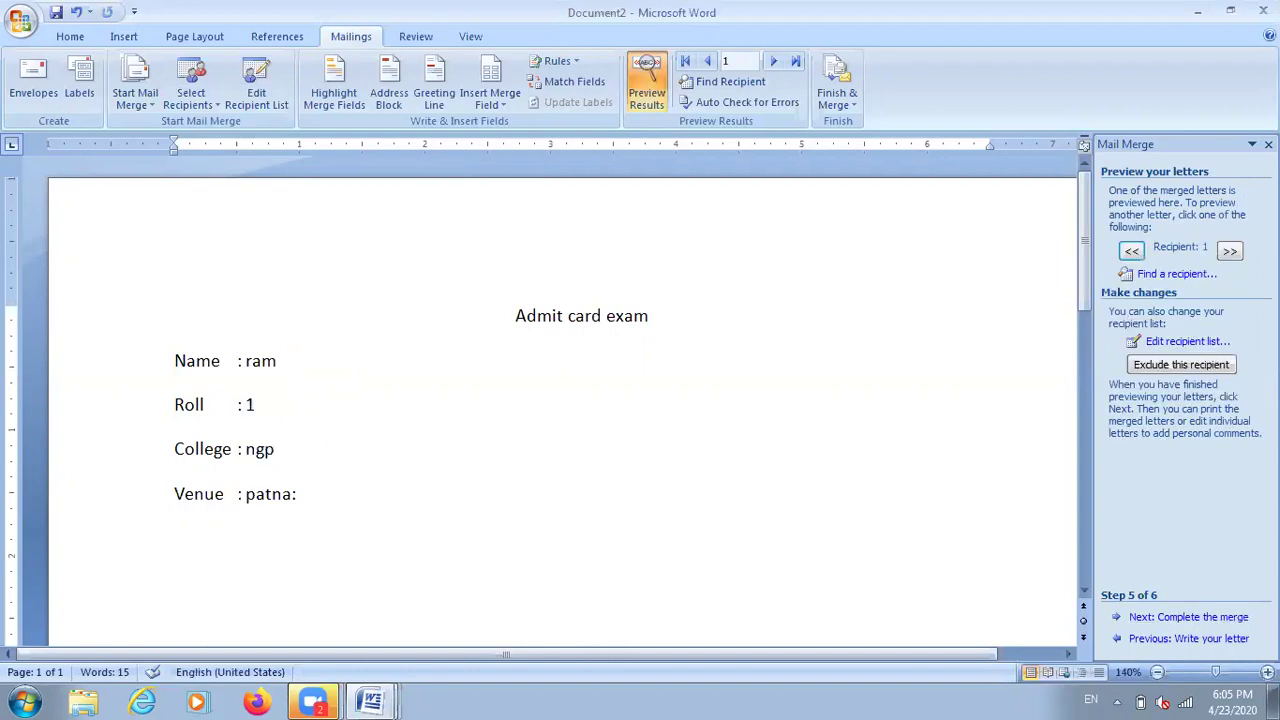
pyautogui.click(1163, 334)
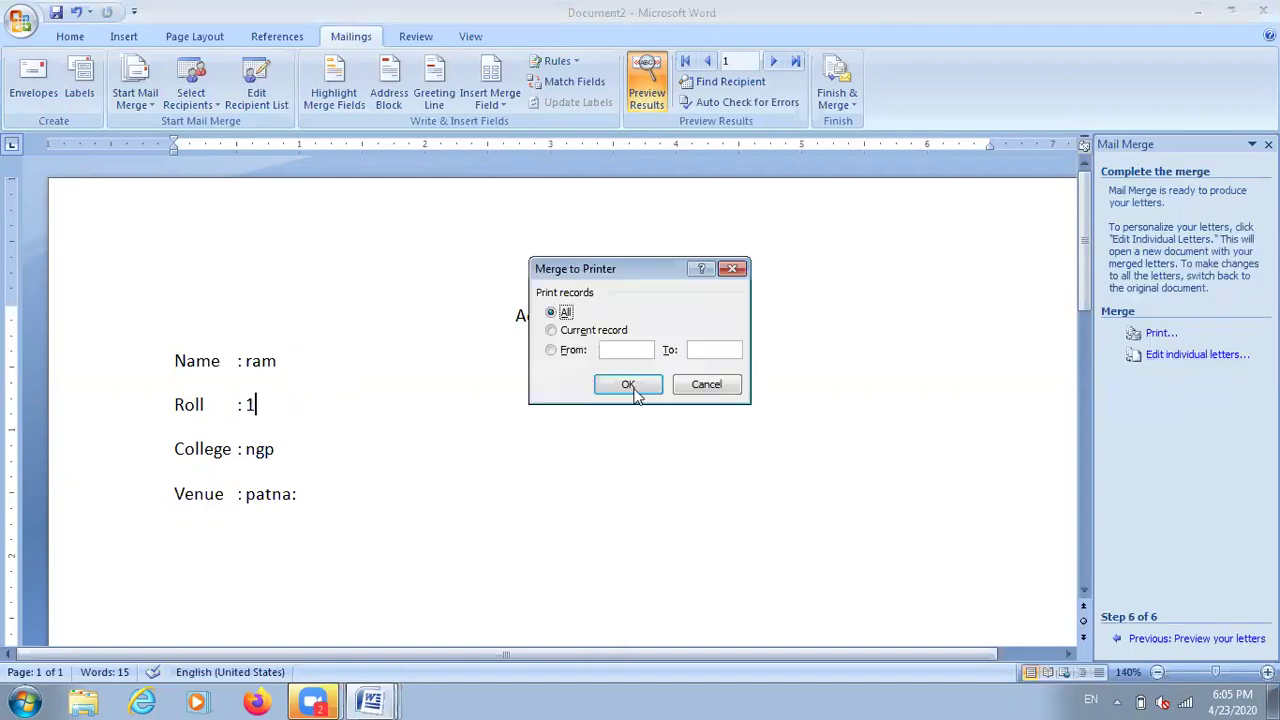
pyautogui.click(628, 389)
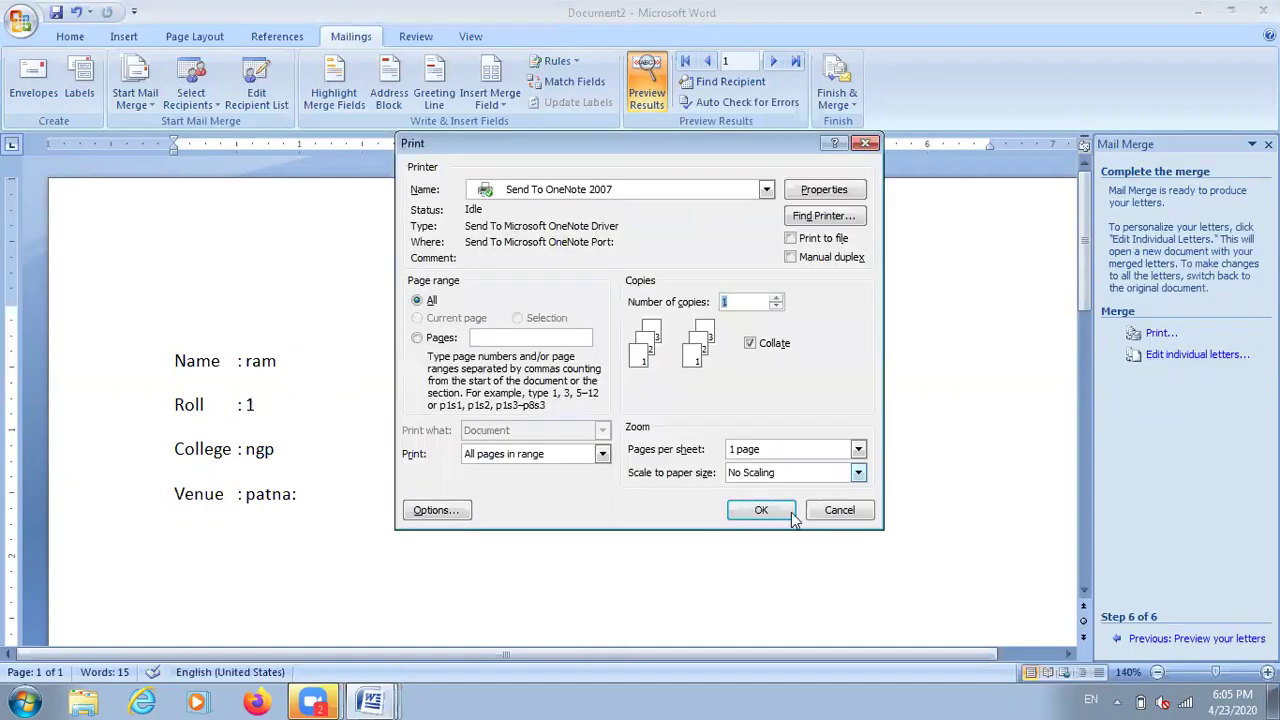
pyautogui.click(846, 509)
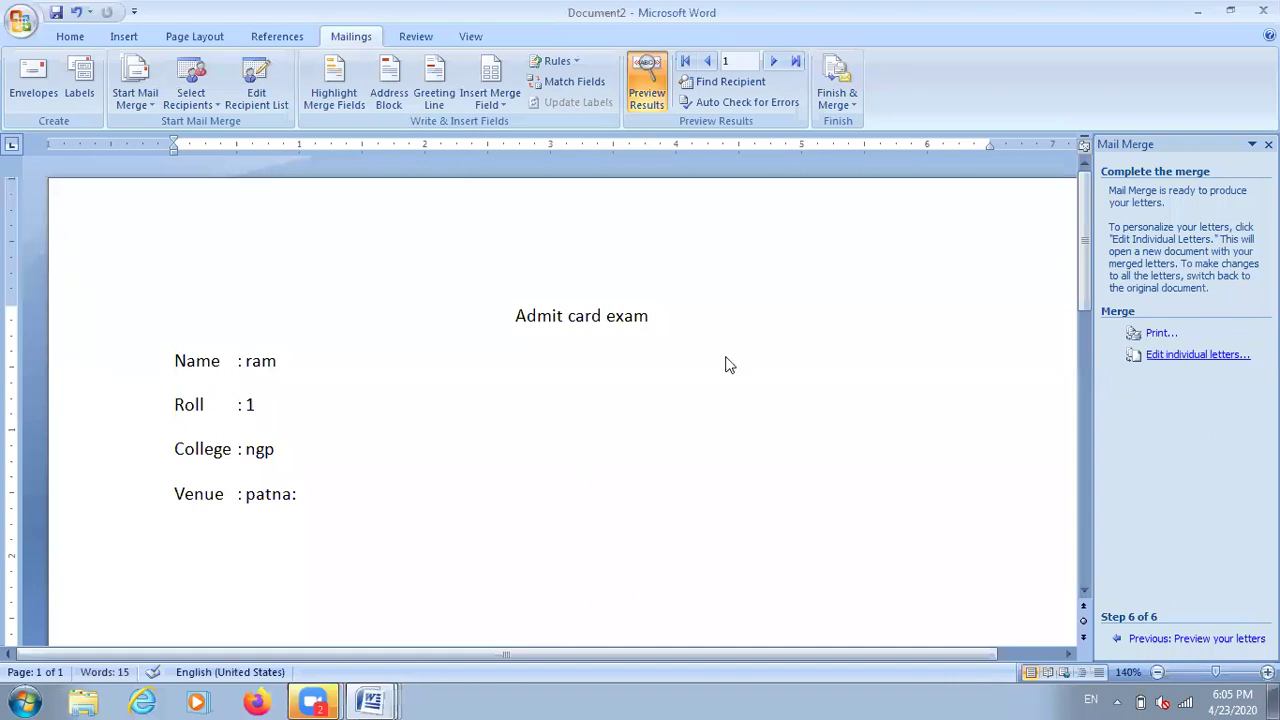
# - Merge the recipient records into a new document of individual letters and go through each admit card
pyautogui.click(610, 384)
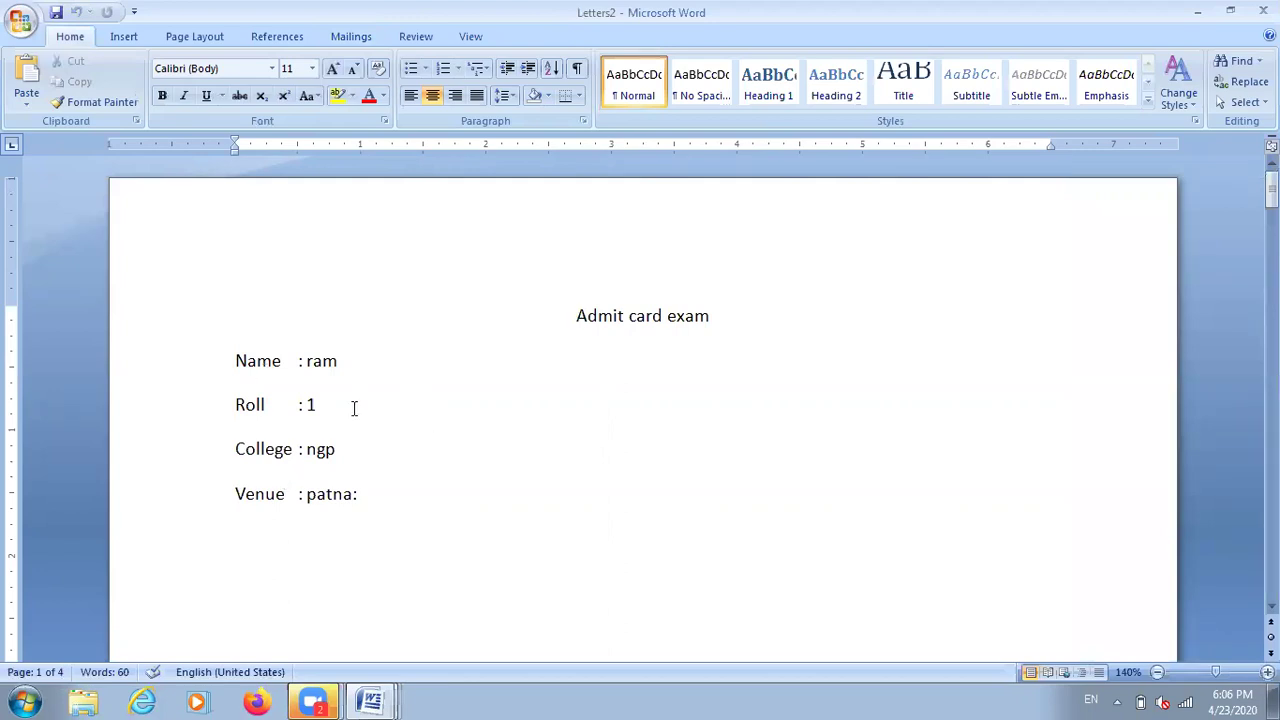
pyautogui.scroll(-15, 354, 408)
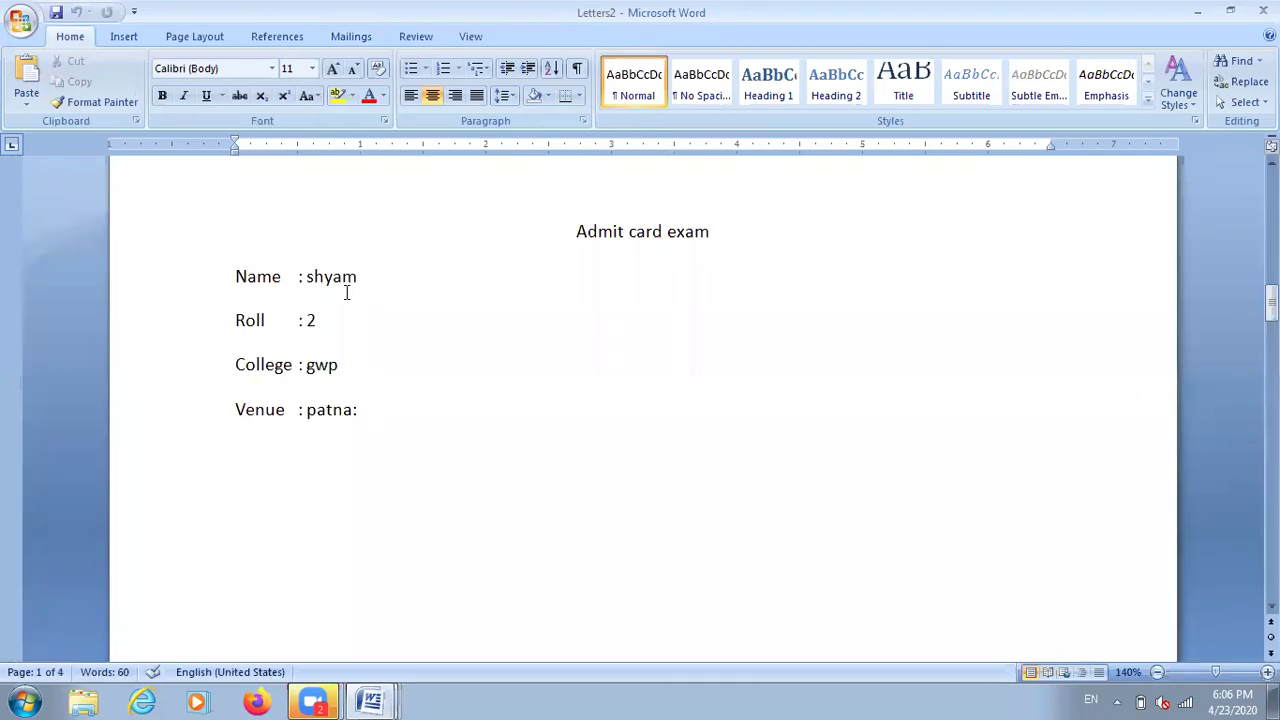
pyautogui.scroll(-10, 346, 296)
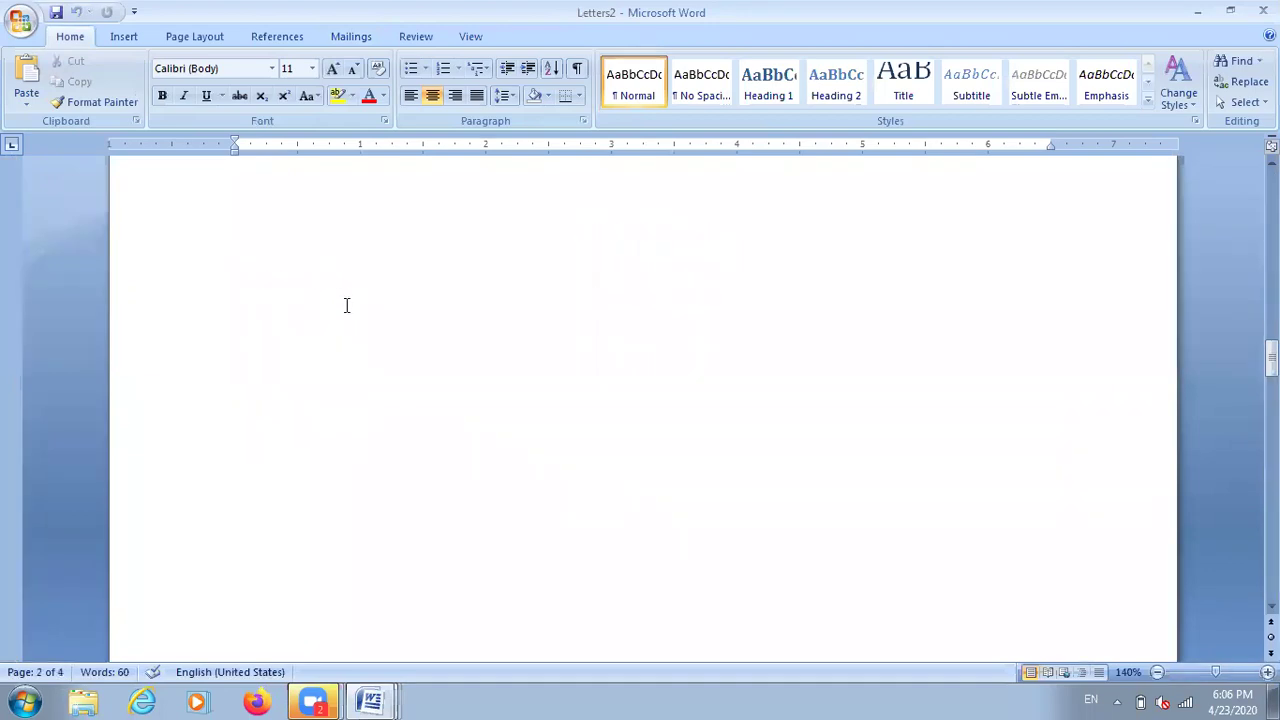
pyautogui.scroll(-5, 346, 305)
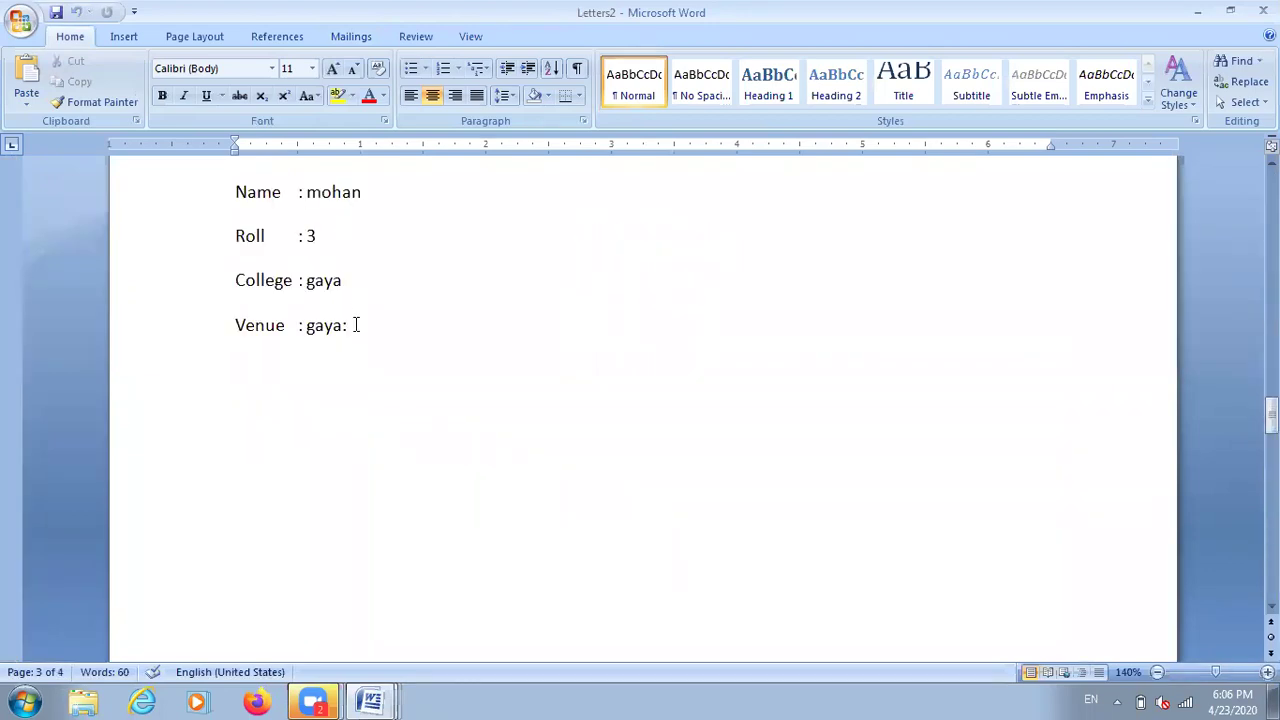
pyautogui.scroll(-15, 356, 324)
pyautogui.scroll(-1, 328, 240)
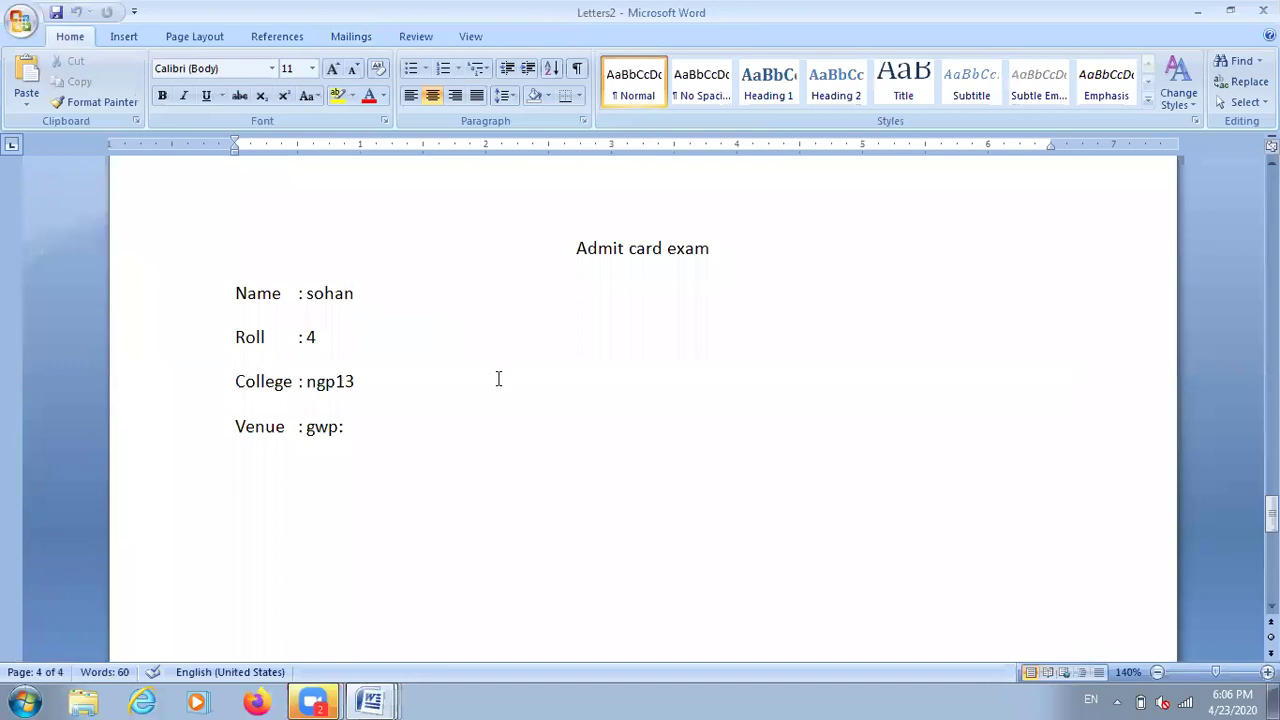
# - Examine the merged admit card pages side by side in a reduced view and the last card up close
pyautogui.scroll(-7, 500, 373)
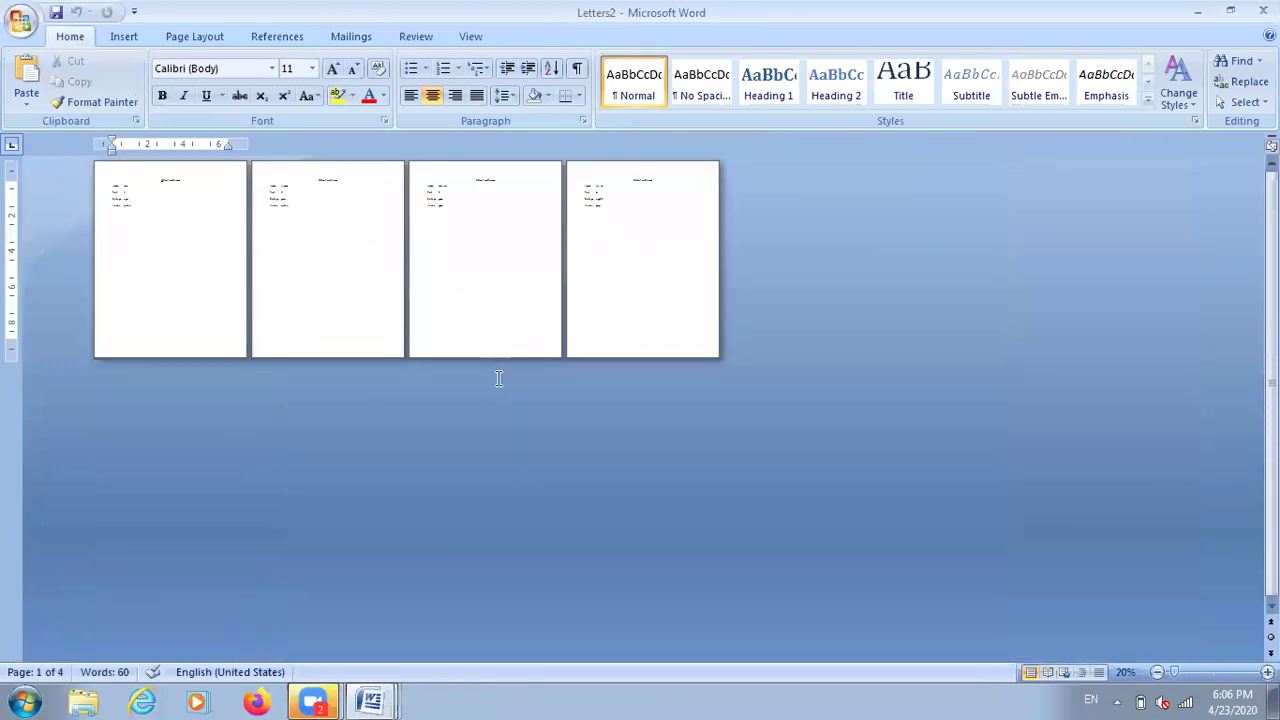
pyautogui.scroll(3, 498, 378)
pyautogui.scroll(-1, 492, 386)
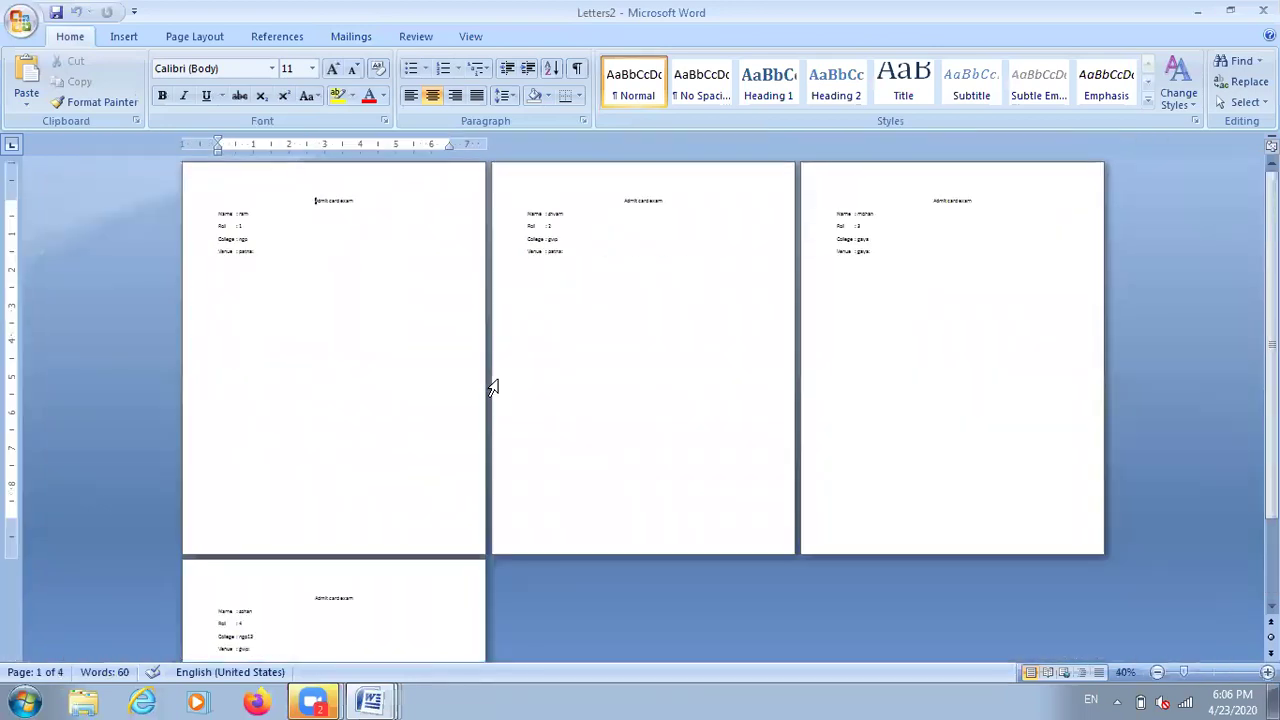
pyautogui.click(409, 360)
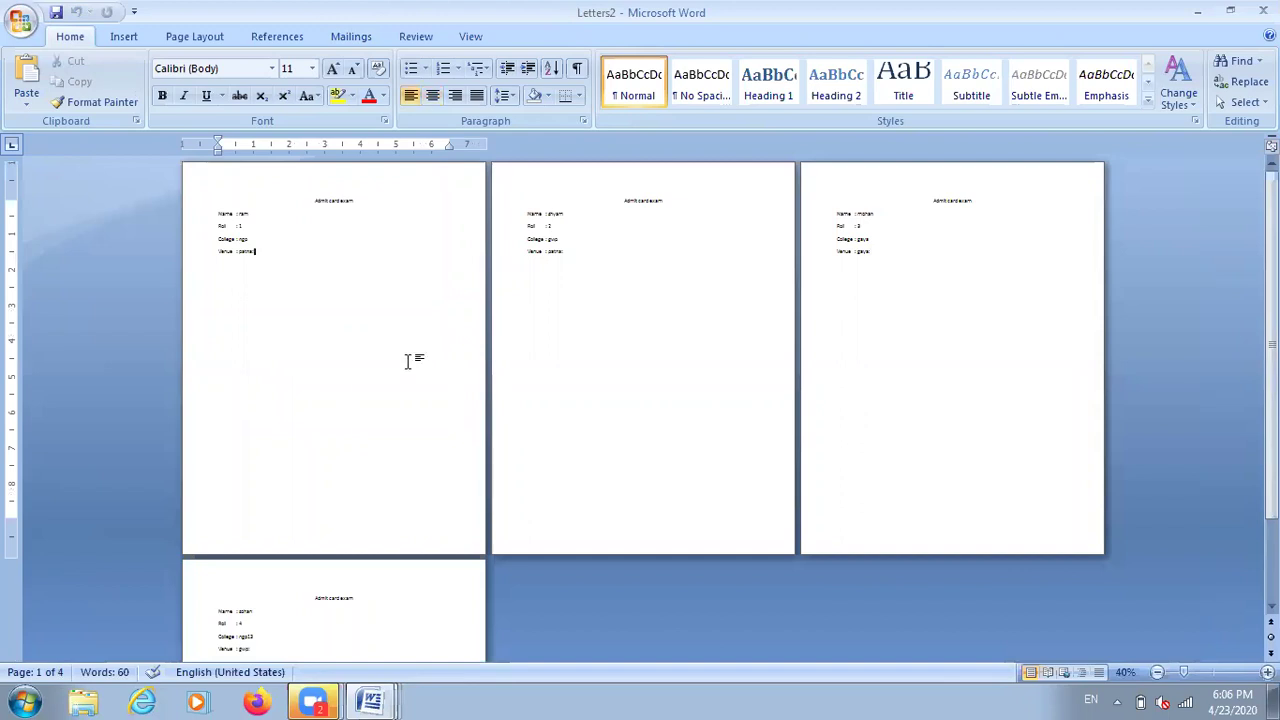
pyautogui.click(802, 378)
pyautogui.click(390, 582)
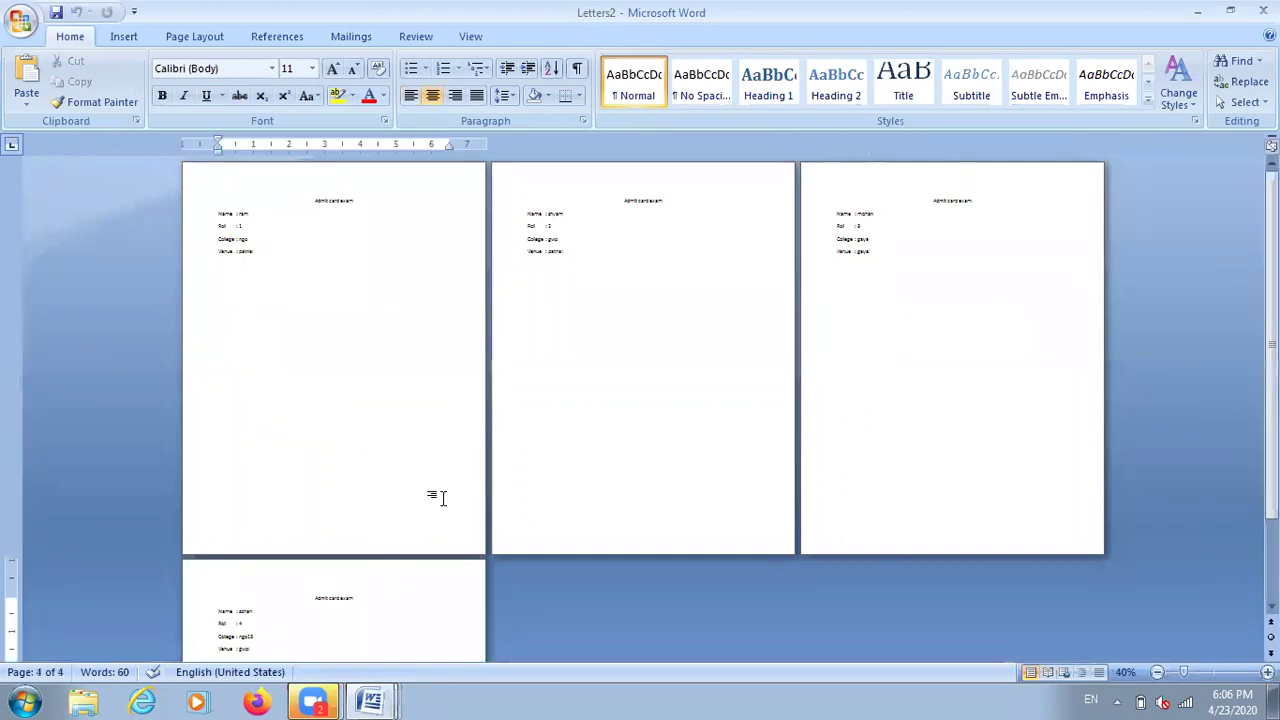
pyautogui.scroll(3, 440, 497)
pyautogui.scroll(3, 443, 499)
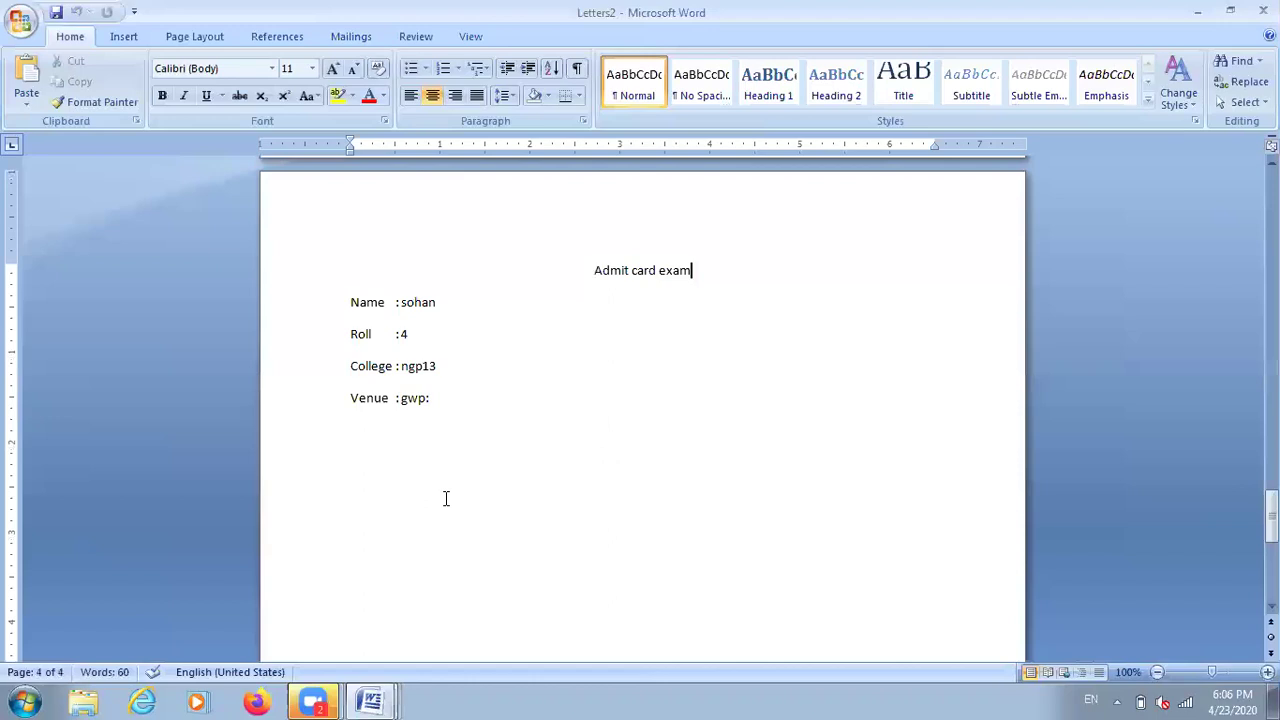
pyautogui.scroll(2, 446, 498)
pyautogui.scroll(3, 446, 497)
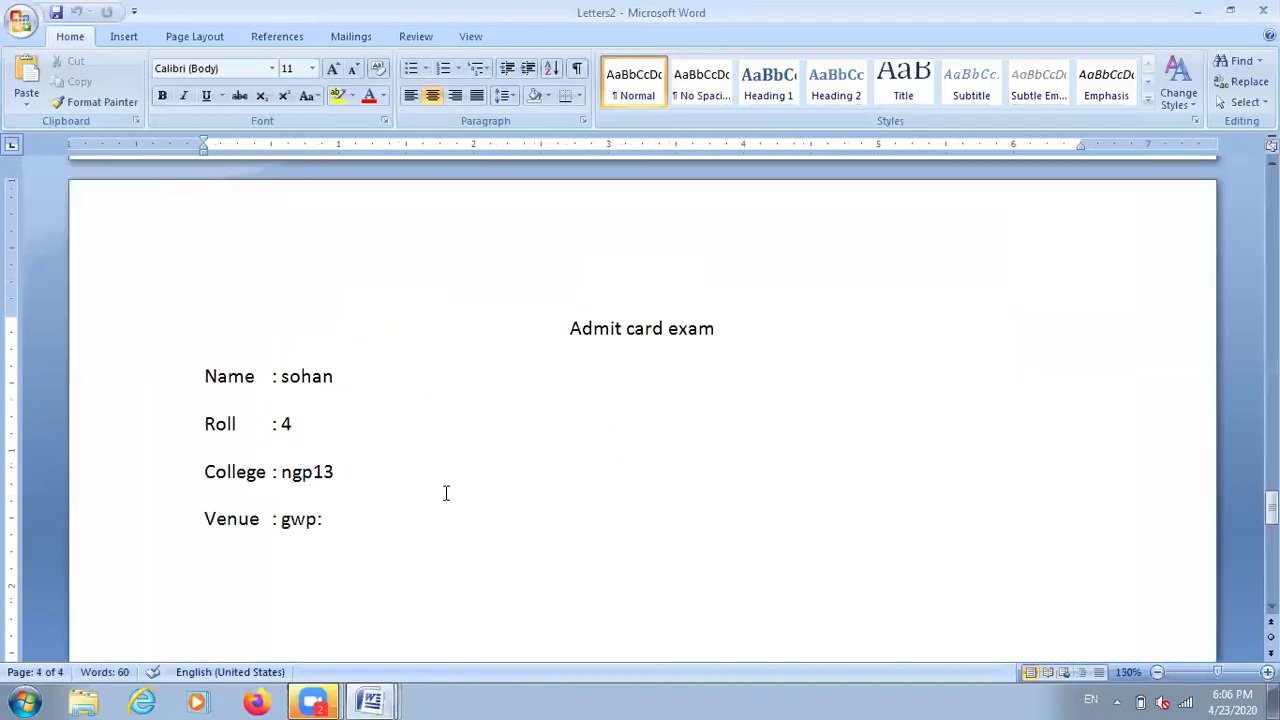